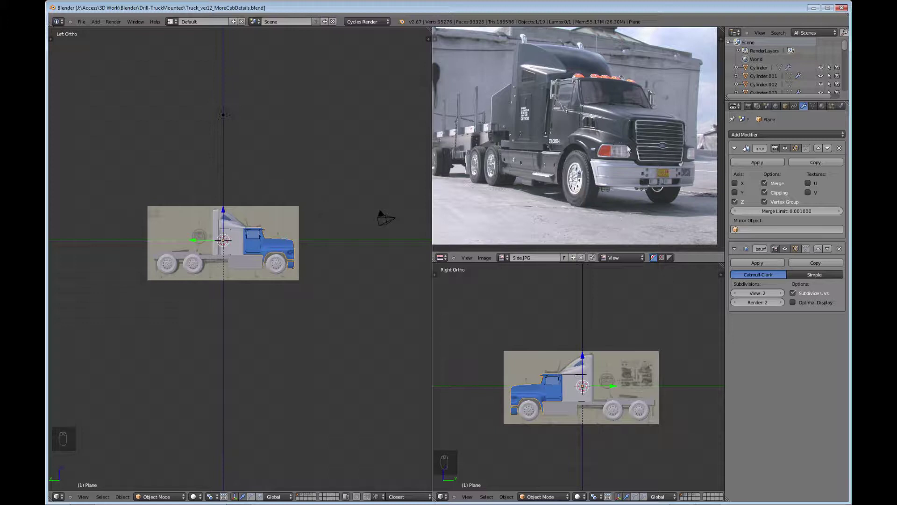
# - Enlarge the side view of the truck and enter Edit Mode on the blue cab mesh
pyautogui.scroll(6, 626, 145)
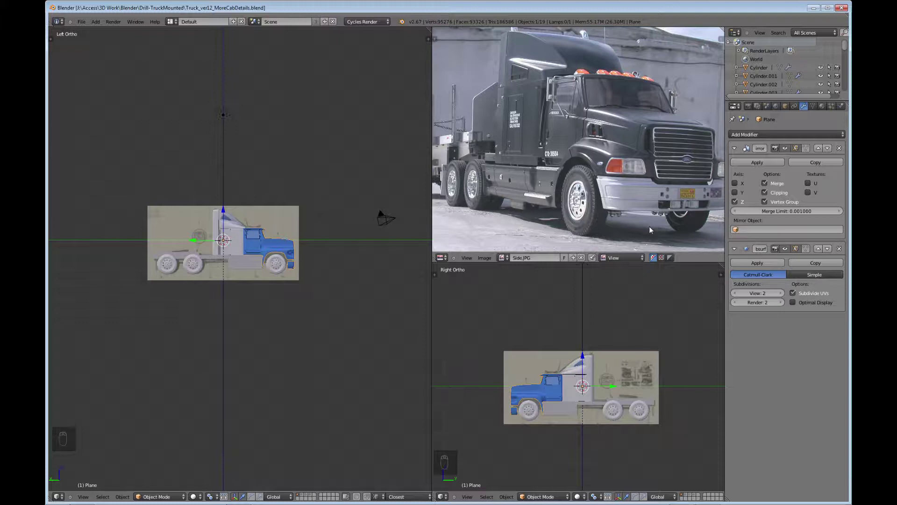
pyautogui.hotkey('ctrl', 'Up')
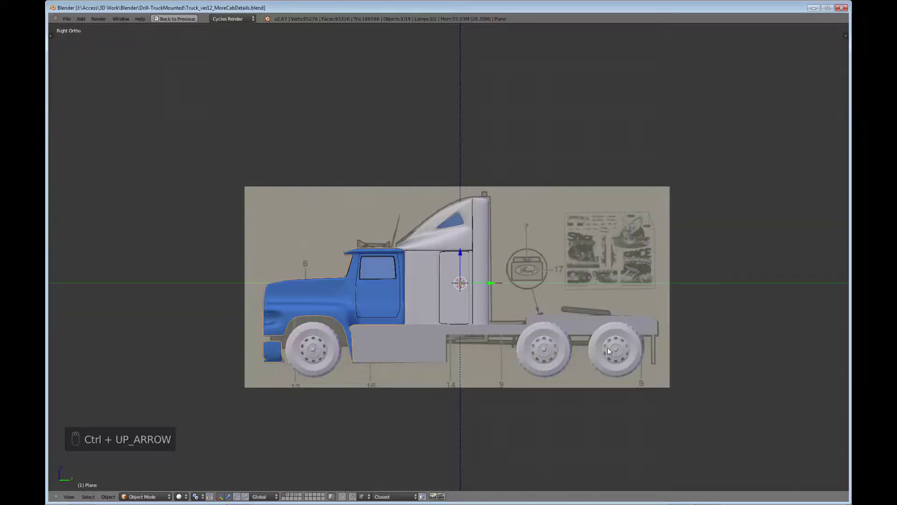
pyautogui.scroll(6, 459, 406)
pyautogui.keyDown('shift'); pyautogui.moveTo(458, 409); pyautogui.dragTo(596, 313, button='middle'); pyautogui.keyUp('shift')
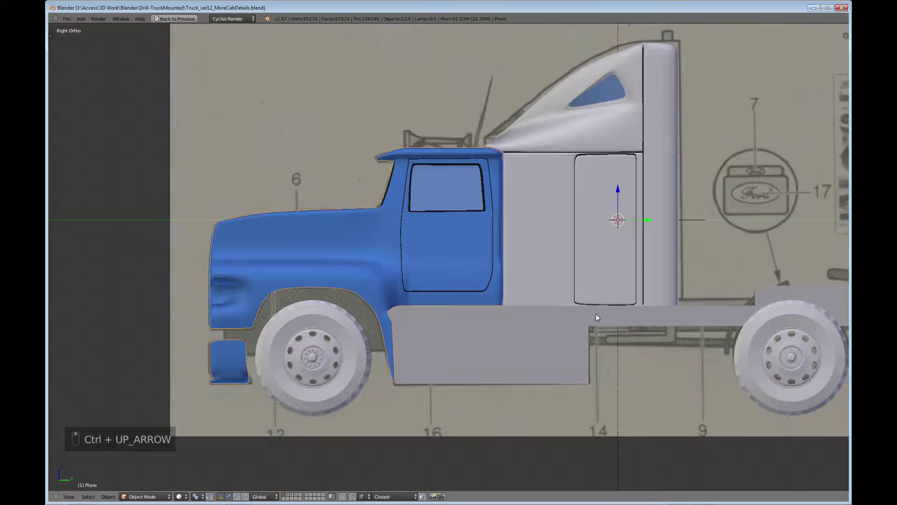
pyautogui.keyDown('shift'); pyautogui.moveTo(521, 301); pyautogui.dragTo(463, 265, button='middle'); pyautogui.keyUp('shift')
pyautogui.press('Tab')
pyautogui.scroll(5, 440, 282)
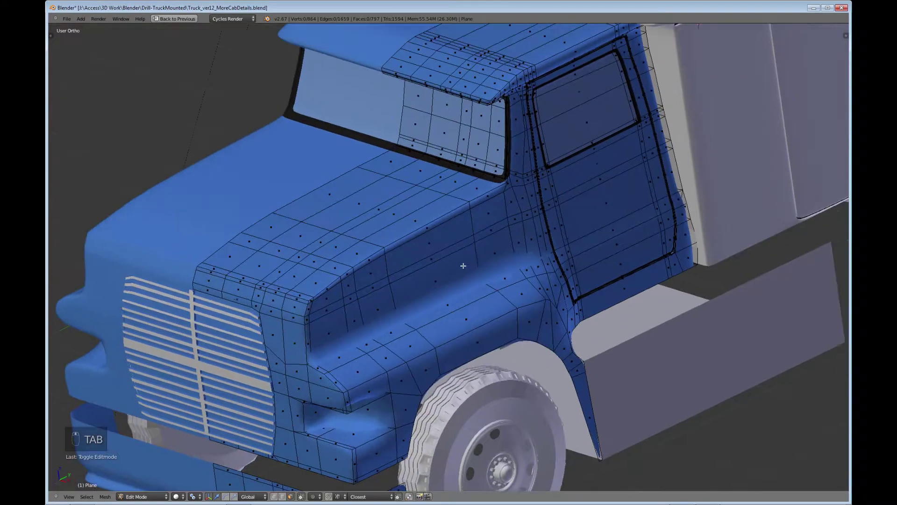
# - Delete the edge loop running just below the hood's upper side edge and across the door, and clear the selection
pyautogui.click(283, 496)
pyautogui.scroll(2, 406, 285)
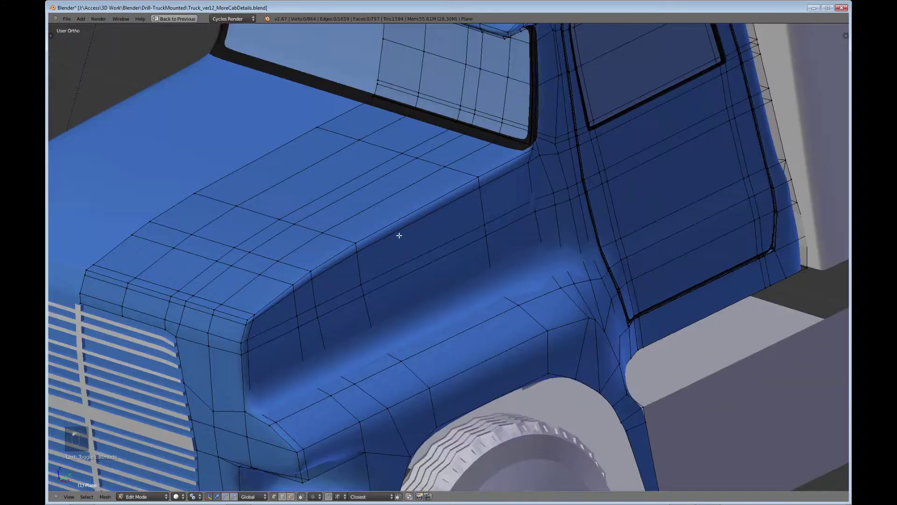
pyautogui.keyDown('alt'); pyautogui.rightClick(396, 230); pyautogui.keyUp('alt')
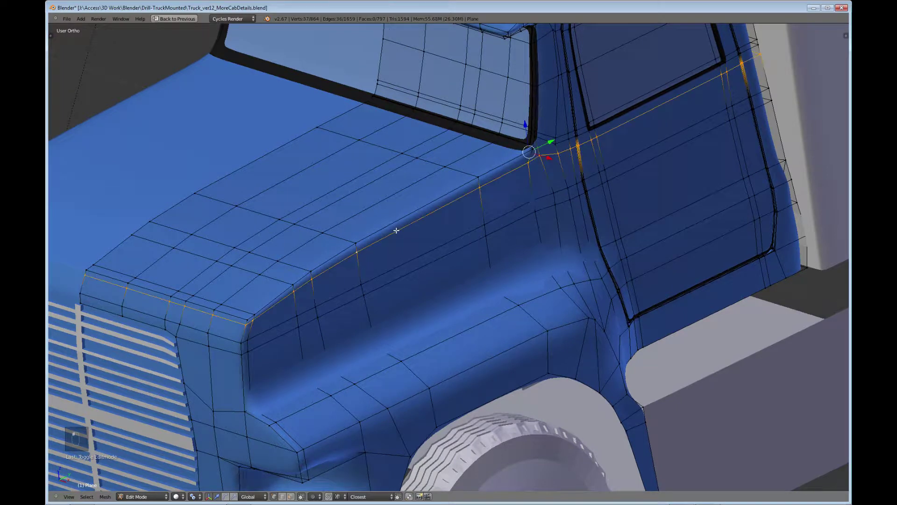
pyautogui.moveTo(561, 140); pyautogui.dragTo(686, 110, button='middle')
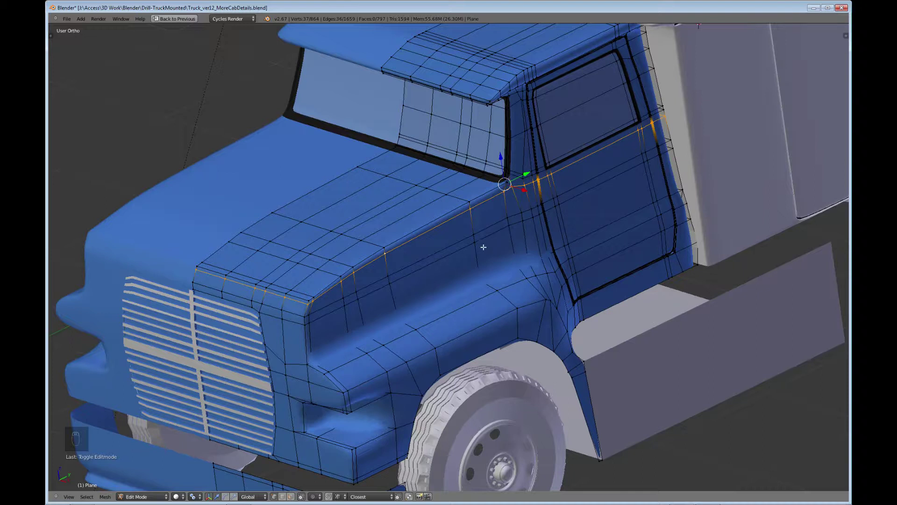
pyautogui.press('x')
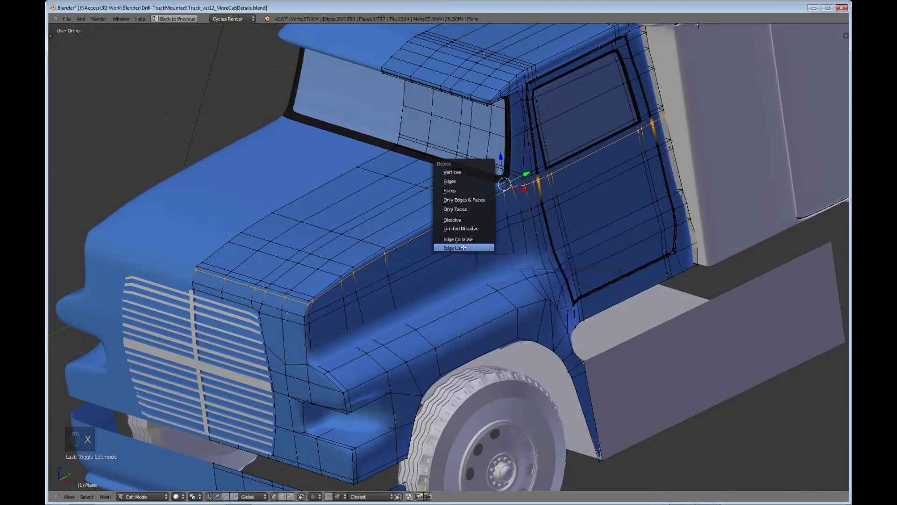
pyautogui.click(463, 248)
pyautogui.moveTo(463, 247); pyautogui.dragTo(472, 289, button='middle')
pyautogui.press('a')
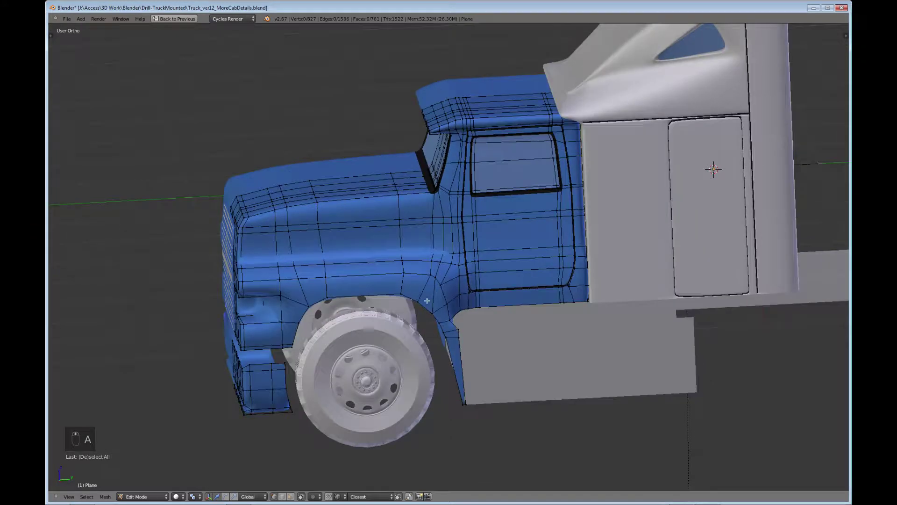
# - In the right orthographic view, move three vertices on the rear fender line slightly forward to straighten the edge in front of the door
pyautogui.scroll(5, 487, 244)
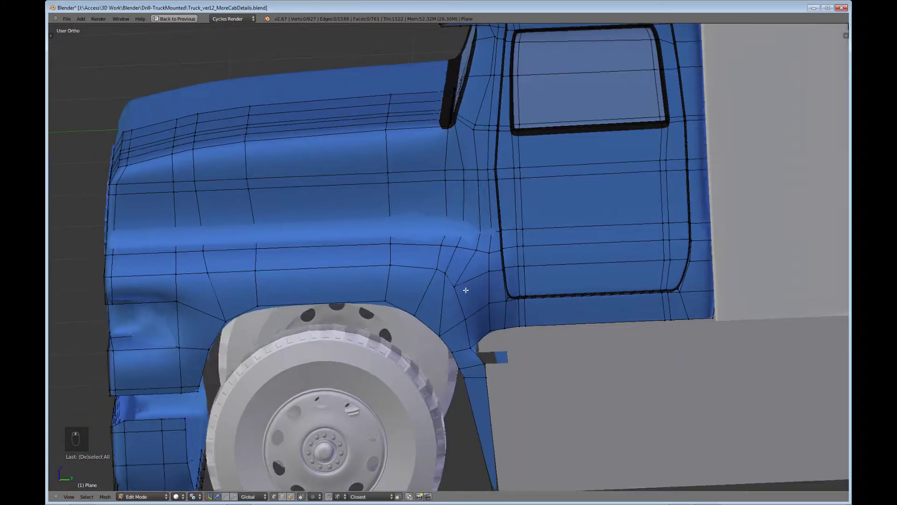
pyautogui.moveTo(466, 290); pyautogui.dragTo(461, 295, button='middle')
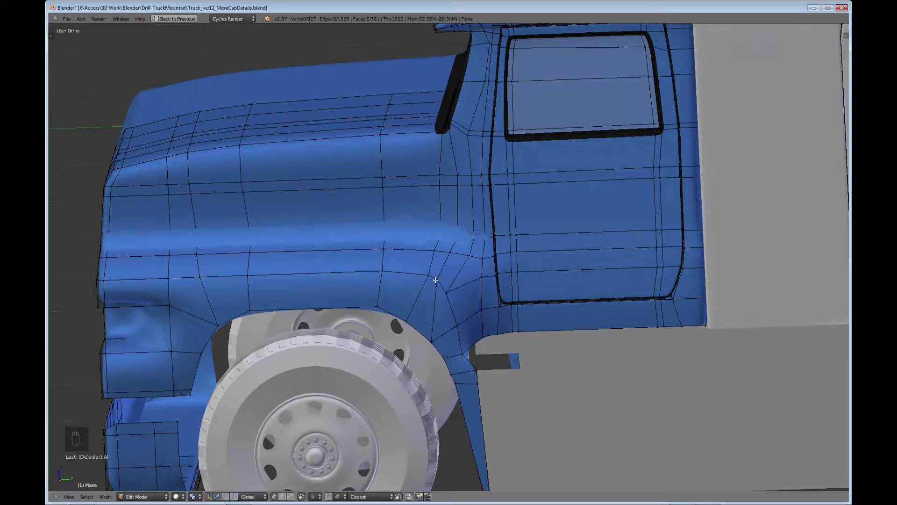
pyautogui.press('KP_3')
pyautogui.scroll(4, 437, 281)
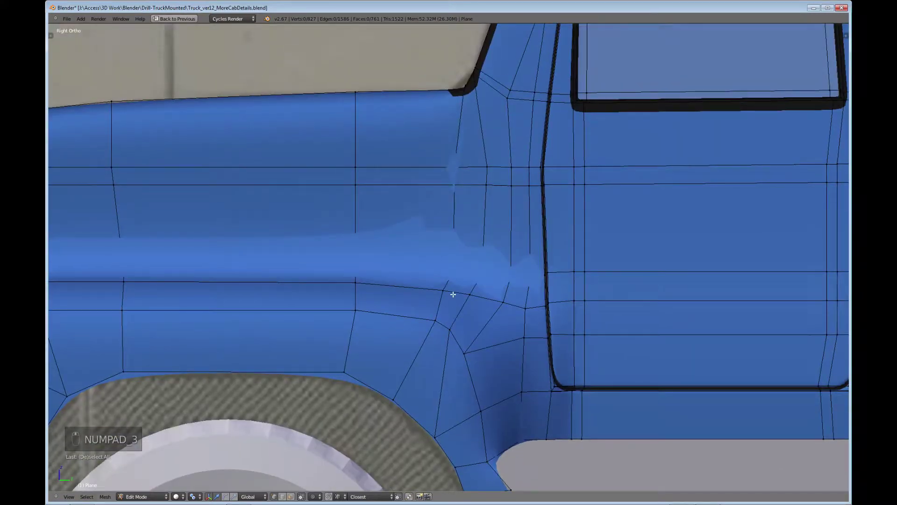
pyautogui.rightClick(436, 321)
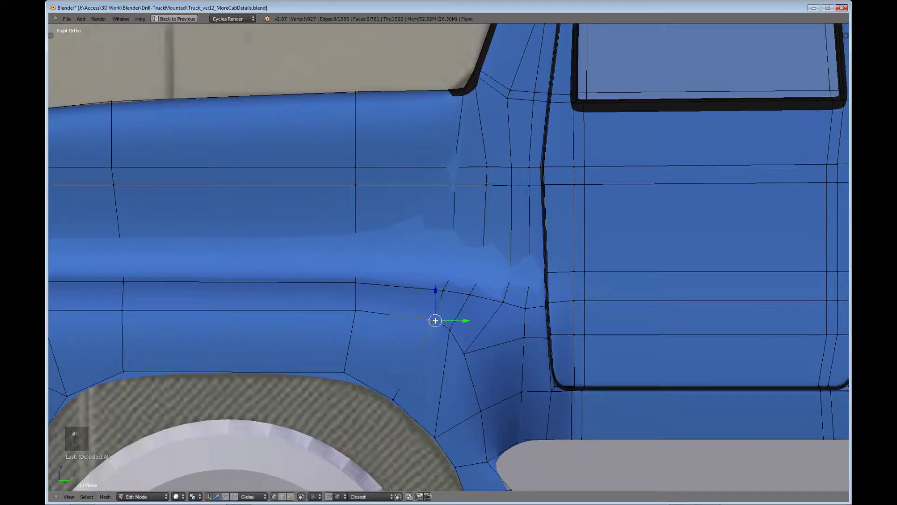
pyautogui.press('g')
pyautogui.click(434, 319)
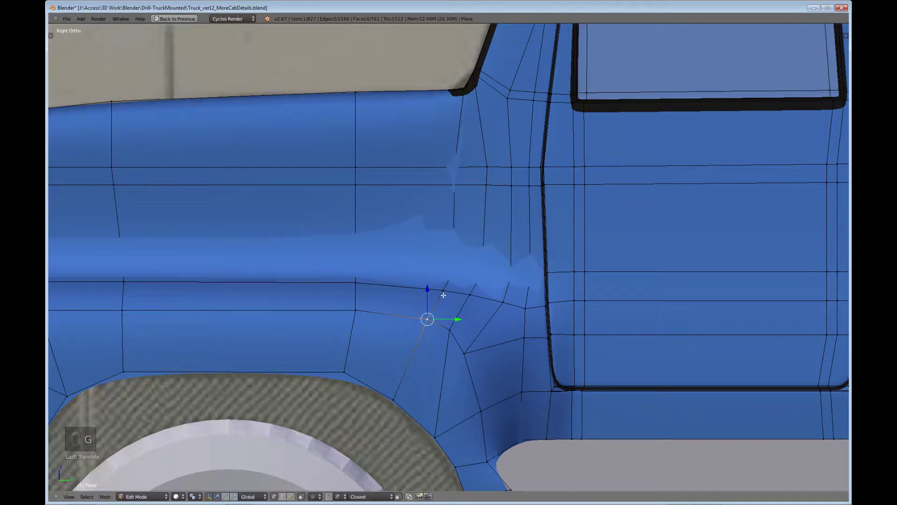
pyautogui.press('g')
pyautogui.click(441, 290)
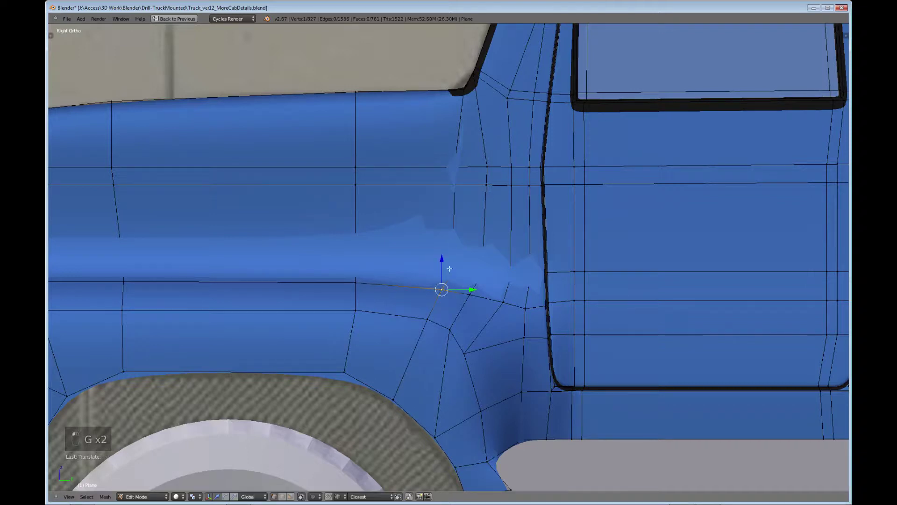
pyautogui.press('g')
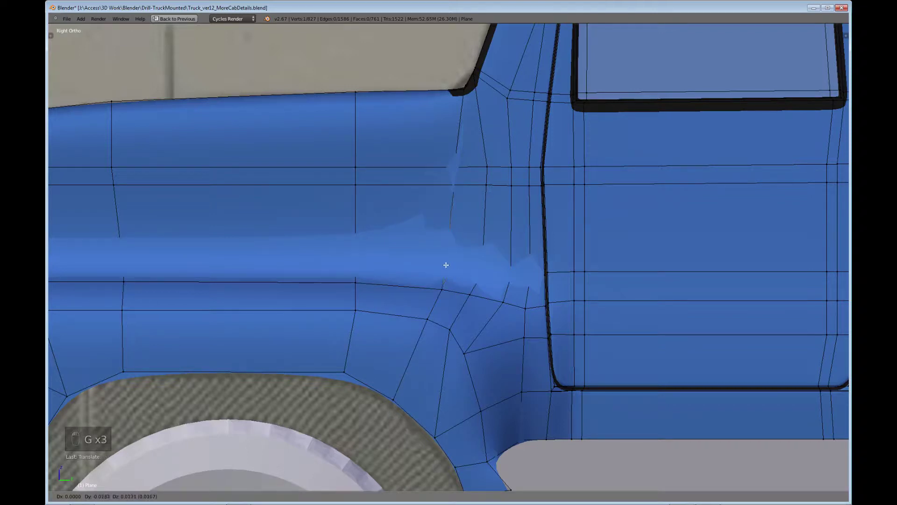
pyautogui.click(446, 266)
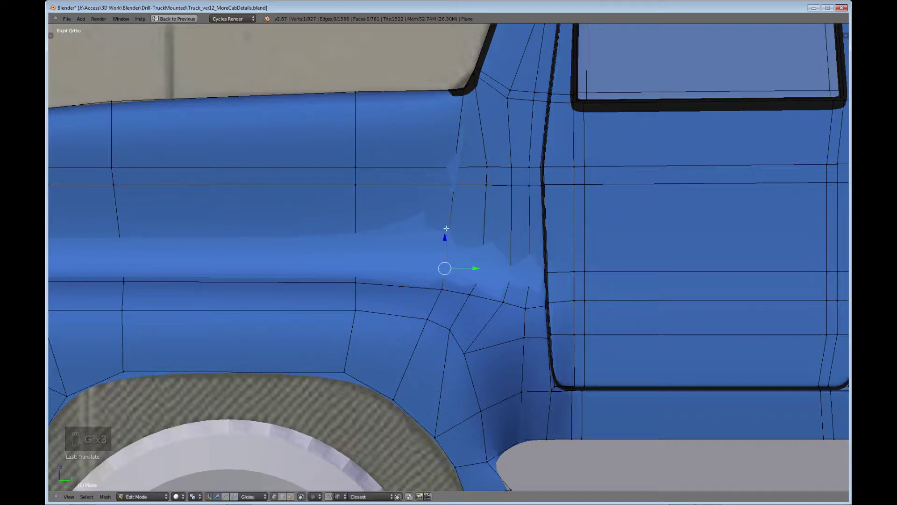
# - Clear the selection and move the vertex on the hood's side below the windshield corner slightly forward along the body line
pyautogui.scroll(-1, 451, 271)
pyautogui.scroll(-1, 451, 271)
pyautogui.press('a')
pyautogui.press('a')
pyautogui.press('a')
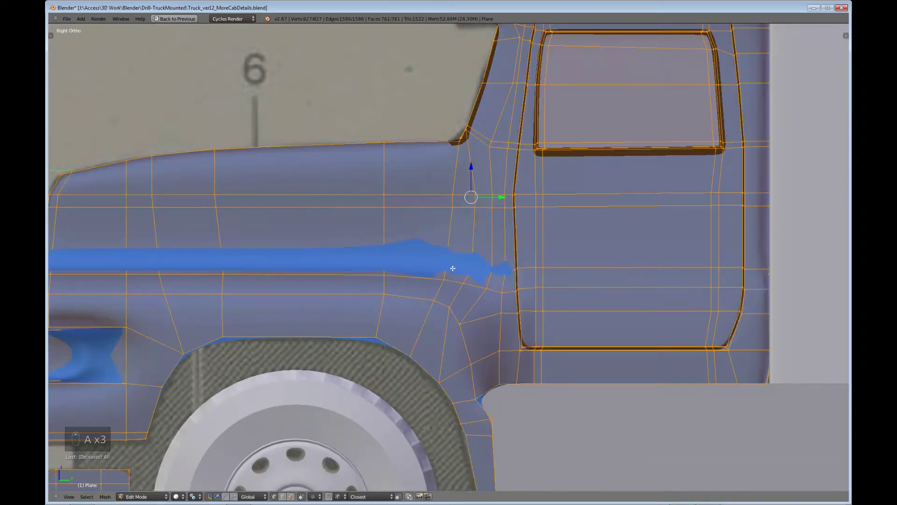
pyautogui.press('a')
pyautogui.press('a')
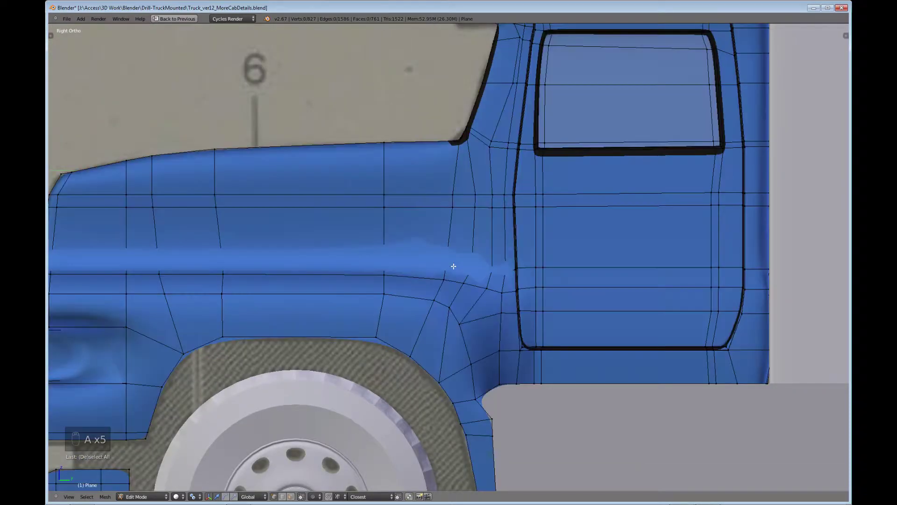
pyautogui.rightClick(454, 195)
pyautogui.press('g')
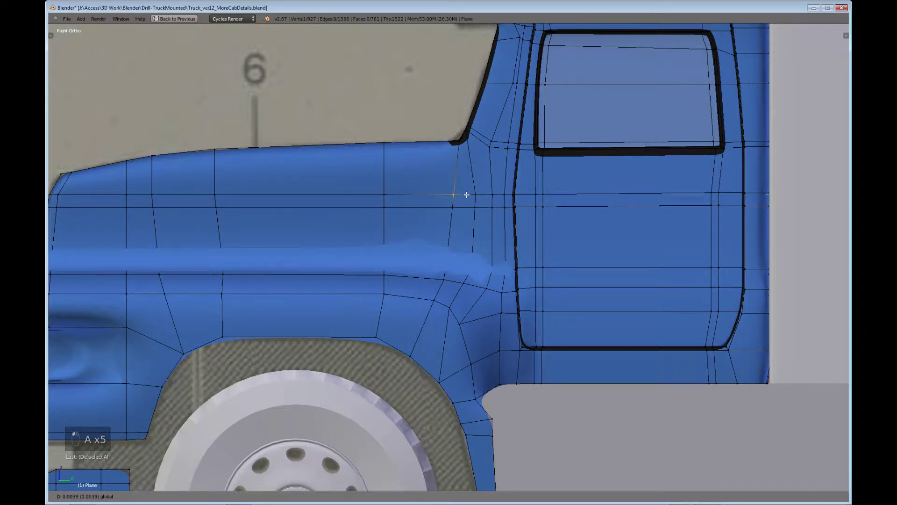
pyautogui.click(467, 194)
# - Add a vertical loop cut across the hood and fender, slid about 0.88 back against the hood's rear edge
pyautogui.scroll(-3, 467, 201)
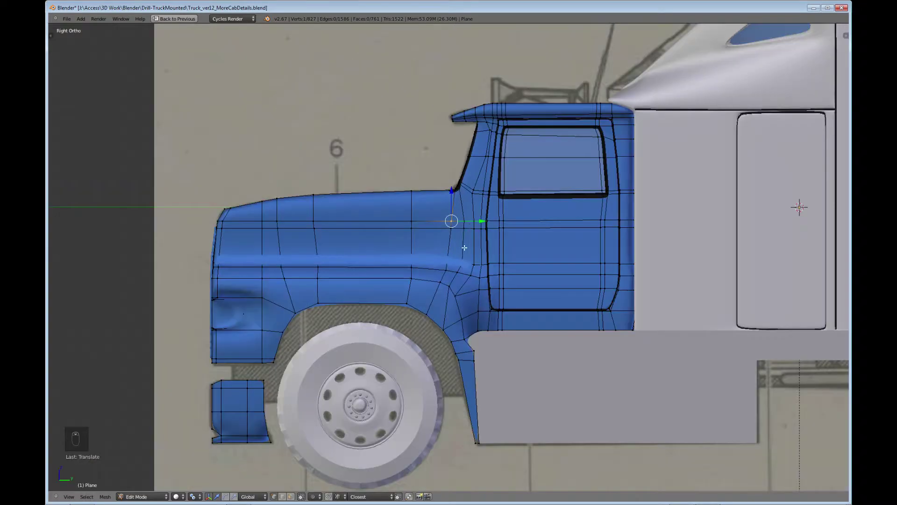
pyautogui.moveTo(465, 248); pyautogui.dragTo(472, 309, button='middle')
pyautogui.scroll(2, 451, 327)
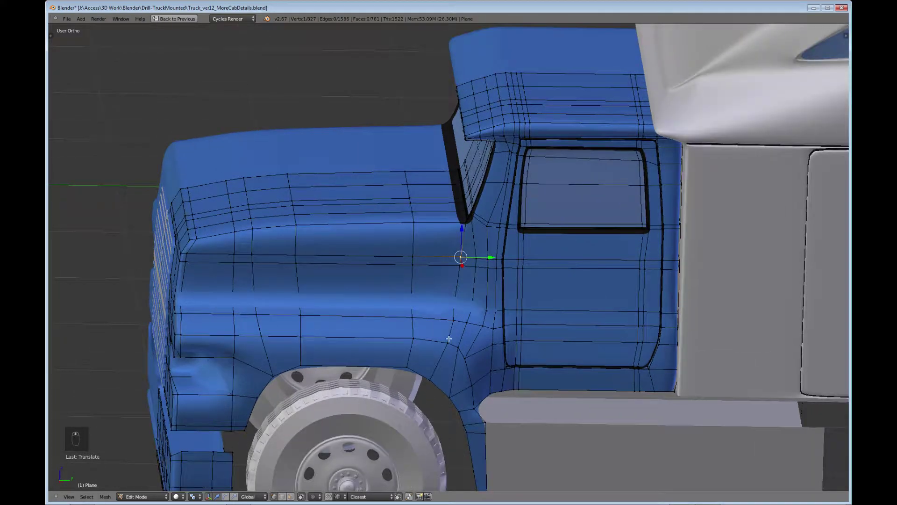
pyautogui.hotkey('ctrl', 'r')
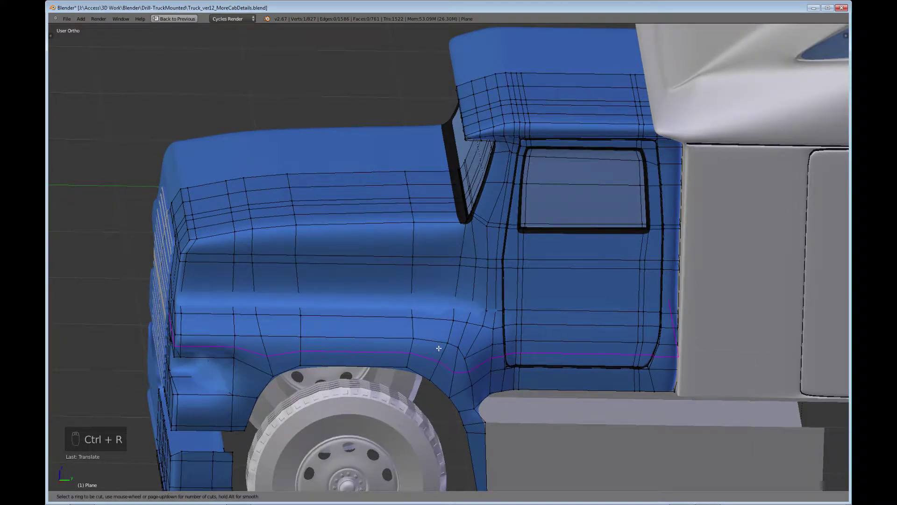
pyautogui.click(441, 335)
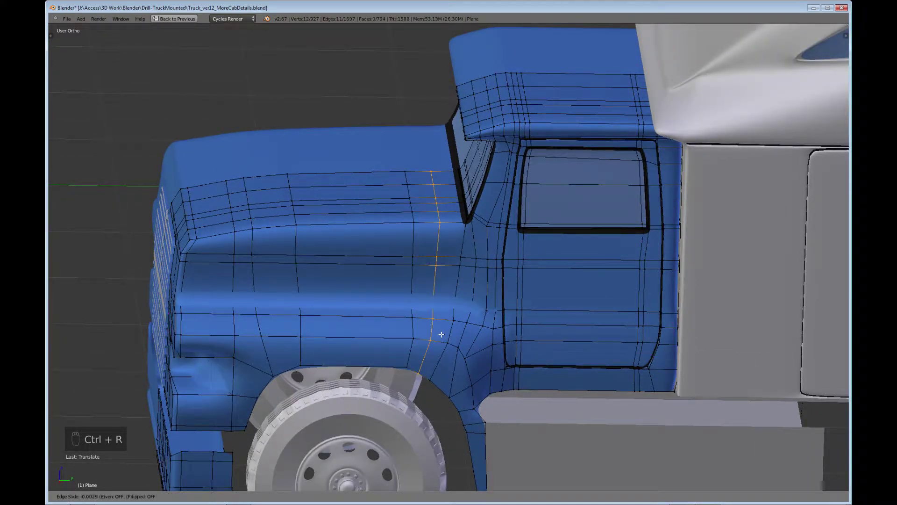
pyautogui.click(452, 337)
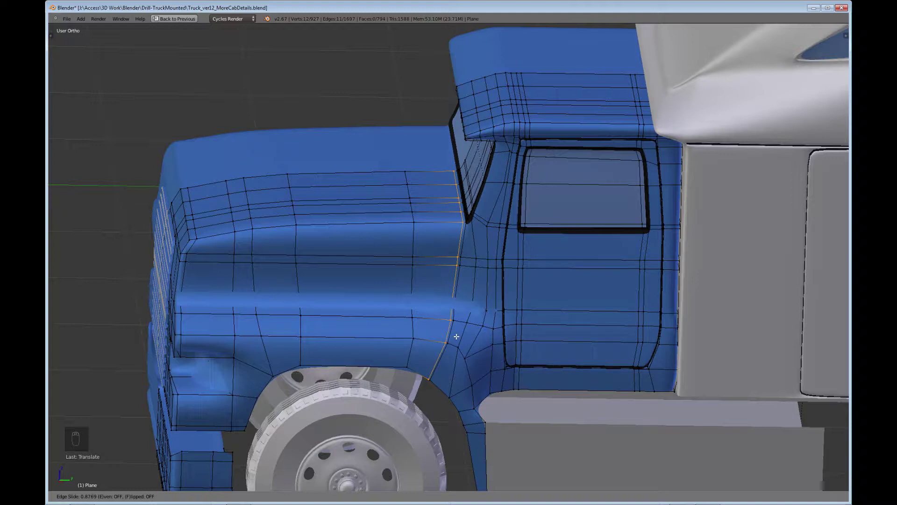
pyautogui.click(457, 337)
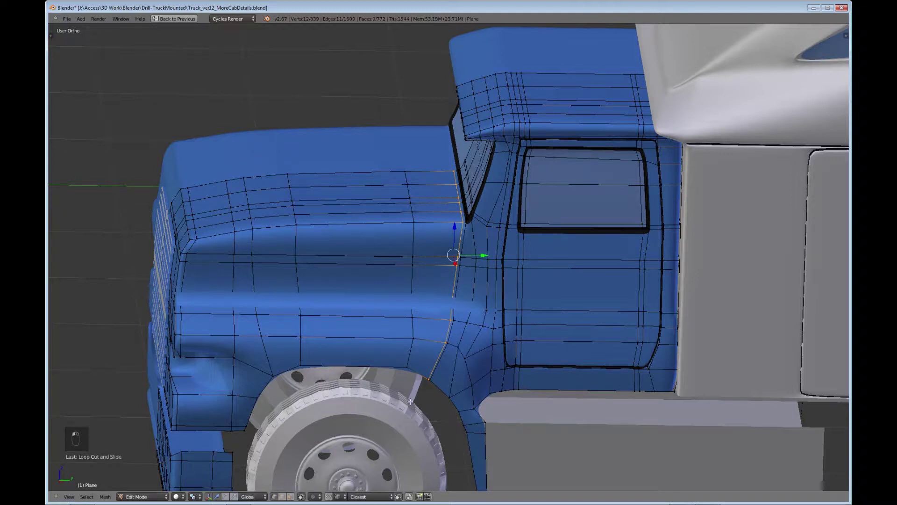
# - Assign the BlackSpec material to the narrow face loop between the hood's rear edge and the cab
pyautogui.click(290, 496)
pyautogui.moveTo(299, 458); pyautogui.dragTo(430, 310, button='middle')
pyautogui.scroll(3, 438, 329)
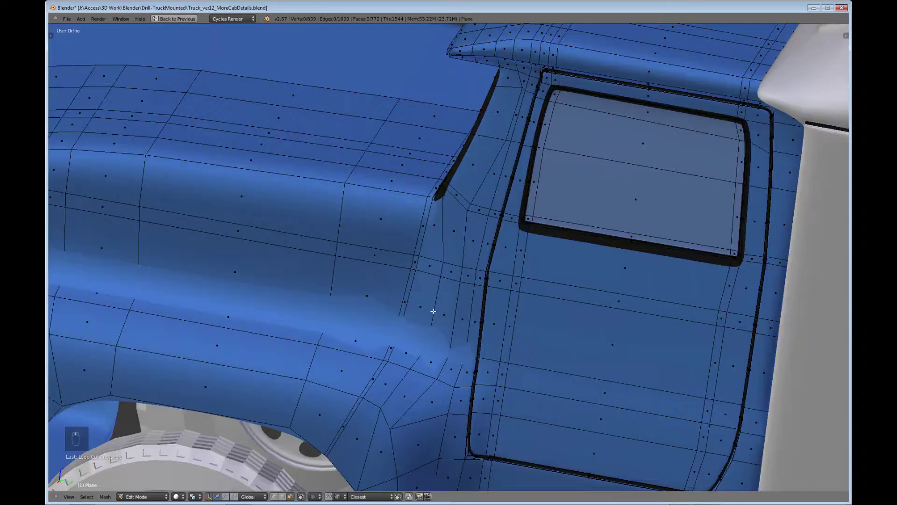
pyautogui.keyDown('alt'); pyautogui.rightClick(414, 269); pyautogui.keyUp('alt')
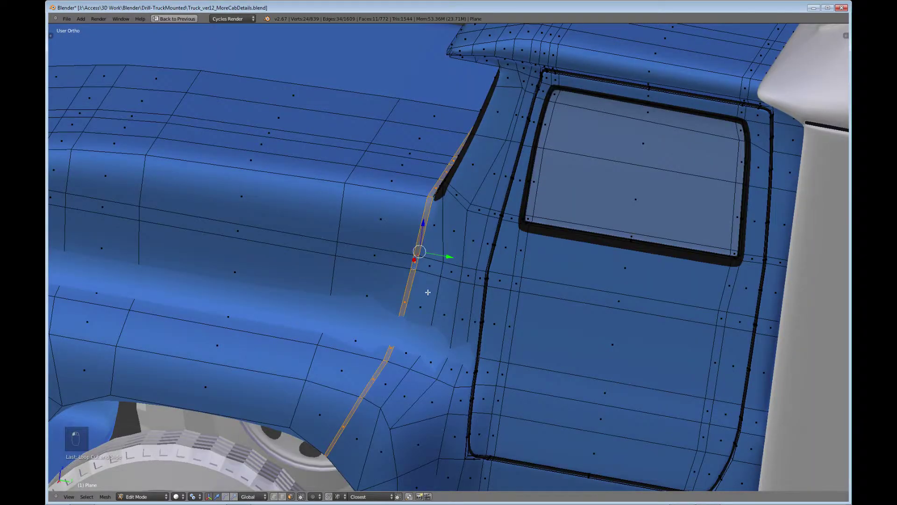
pyautogui.scroll(-4, 427, 292)
pyautogui.moveTo(428, 292); pyautogui.dragTo(488, 327, button='middle')
pyautogui.scroll(4, 444, 307)
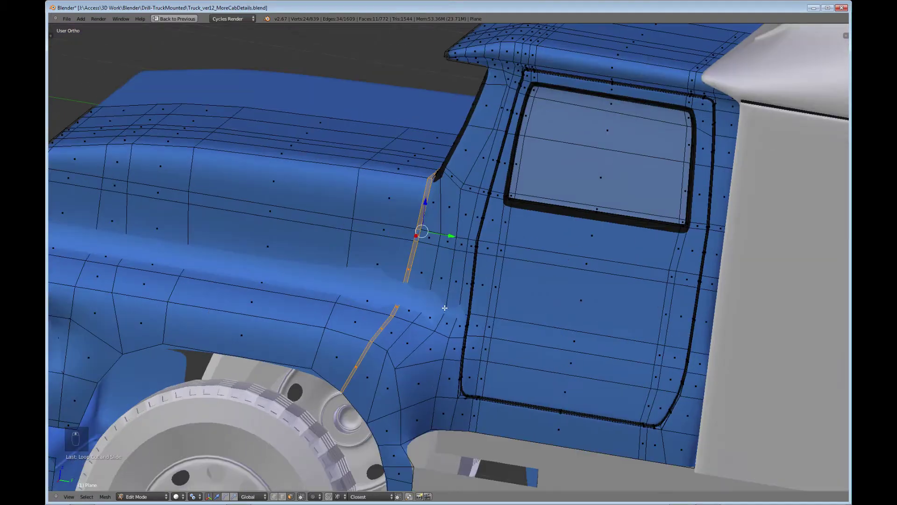
pyautogui.moveTo(445, 308); pyautogui.dragTo(422, 319, button='middle')
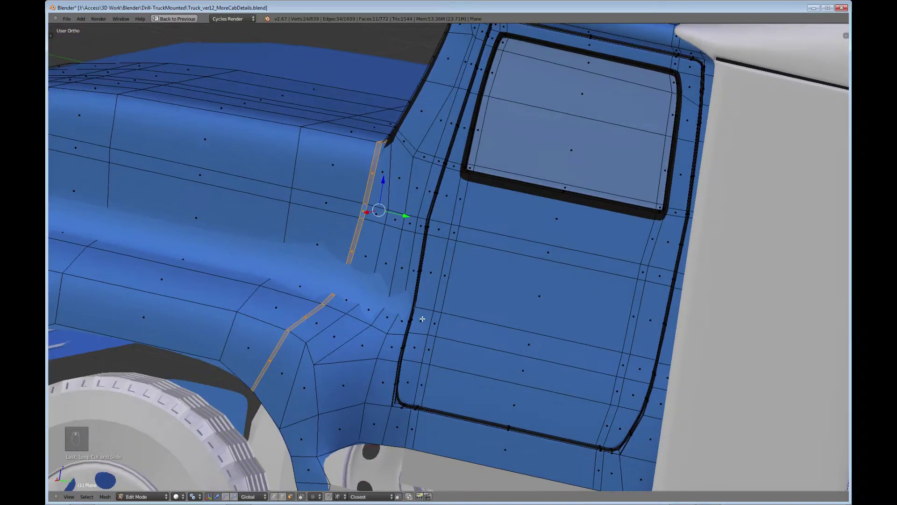
pyautogui.hotkey('ctrl', 'Up')
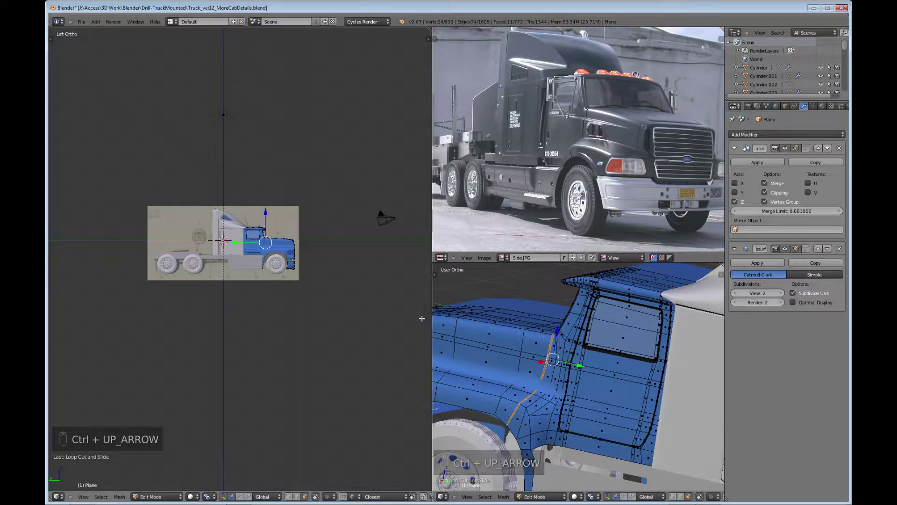
pyautogui.click(823, 107)
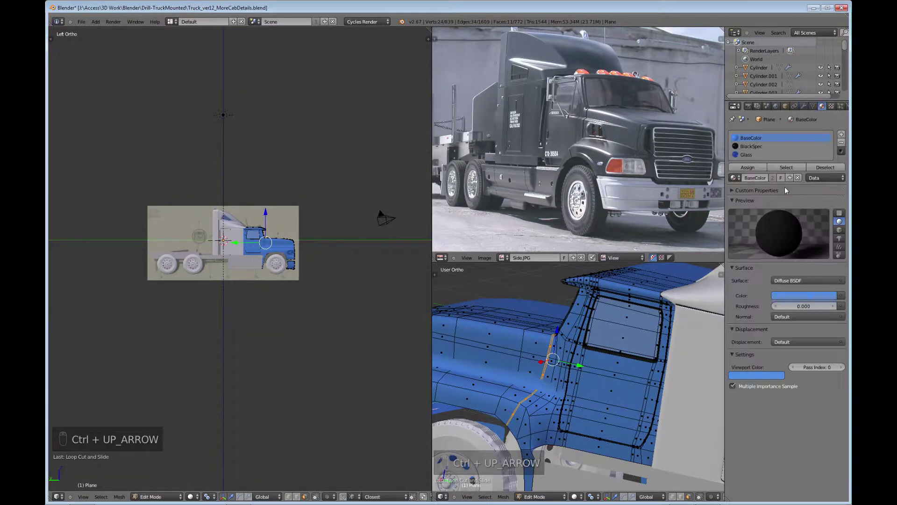
pyautogui.click(748, 147)
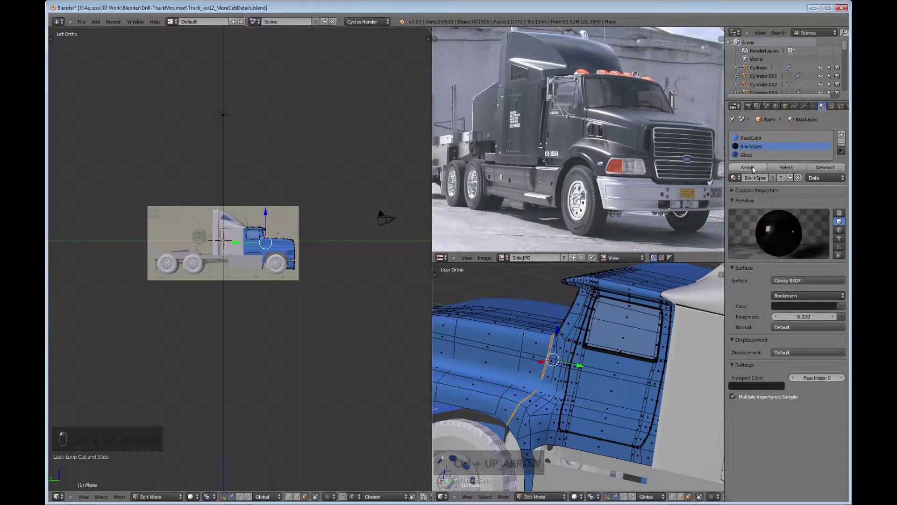
pyautogui.click(749, 166)
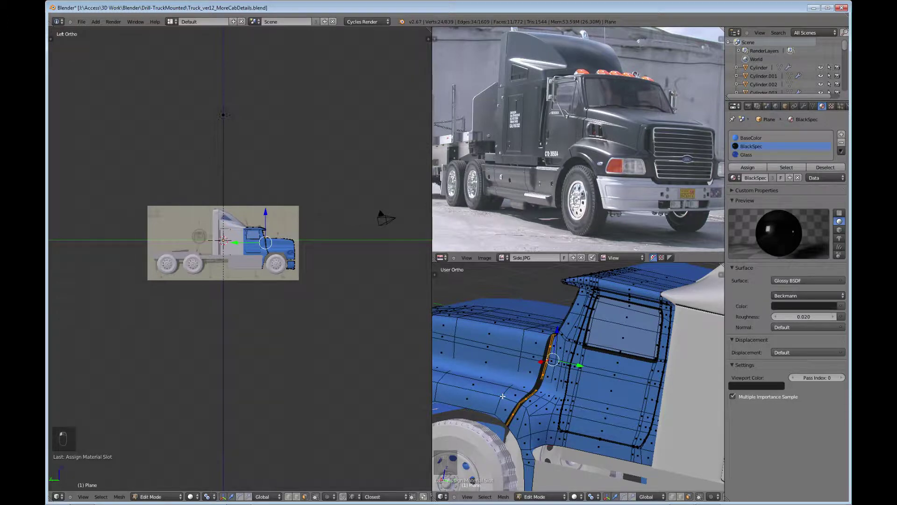
pyautogui.hotkey('ctrl', 'Up')
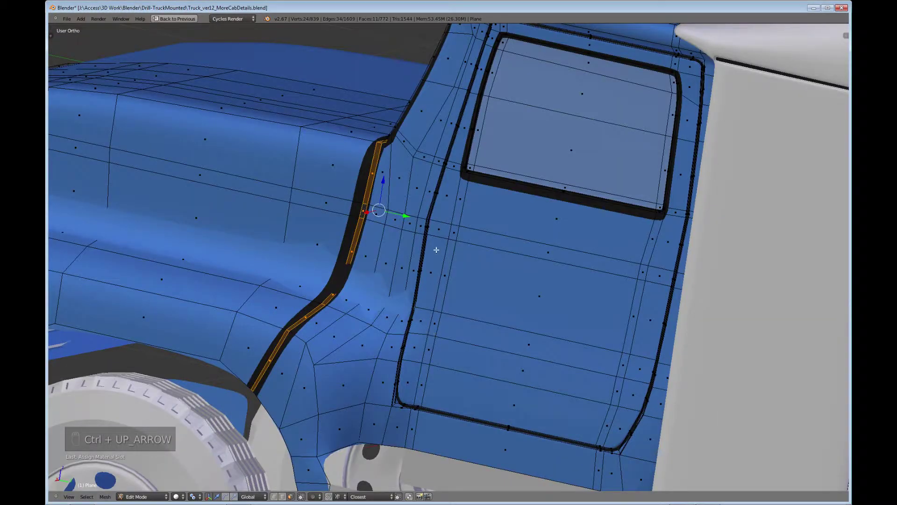
# - Extrude the selected black face loop between hood and cab in place and scale it to about 0.98
pyautogui.moveTo(436, 250); pyautogui.dragTo(513, 292, button='middle')
pyautogui.scroll(-2, 412, 356)
pyautogui.scroll(3, 484, 335)
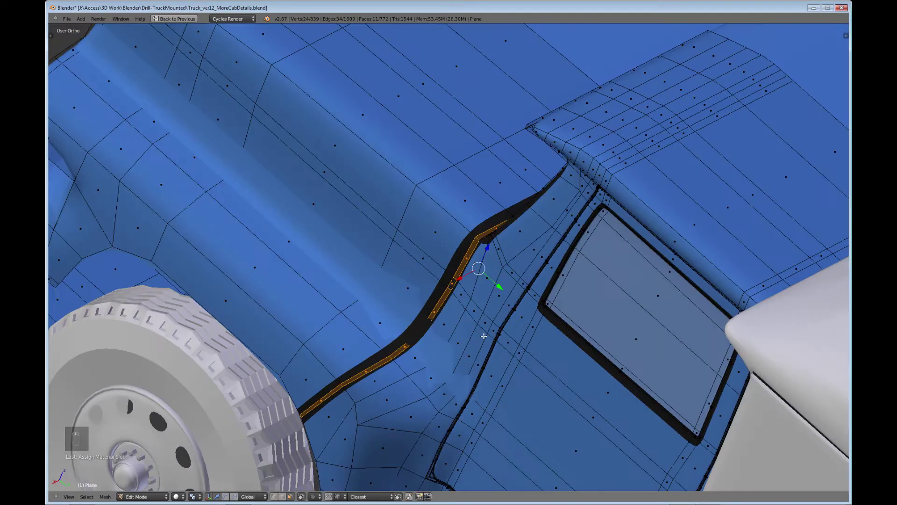
pyautogui.moveTo(484, 336); pyautogui.dragTo(279, 302, button='middle')
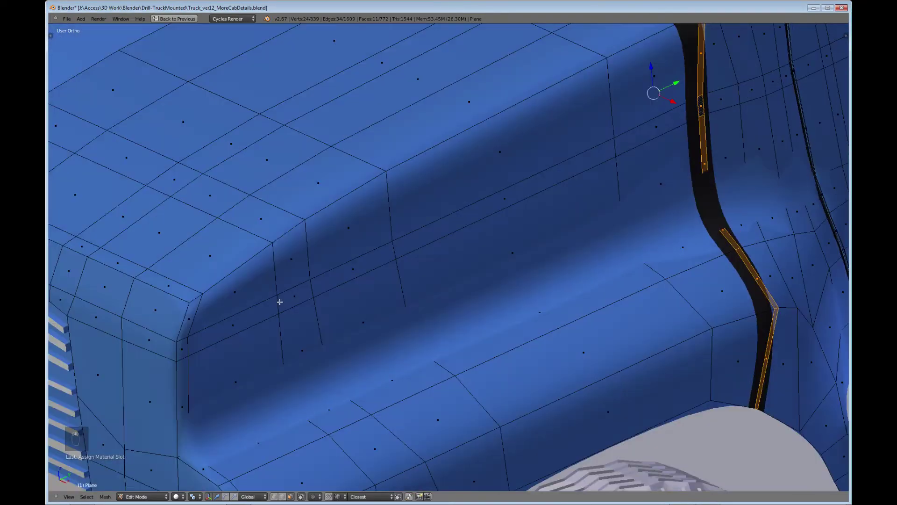
pyautogui.moveTo(368, 227); pyautogui.dragTo(321, 320, button='middle')
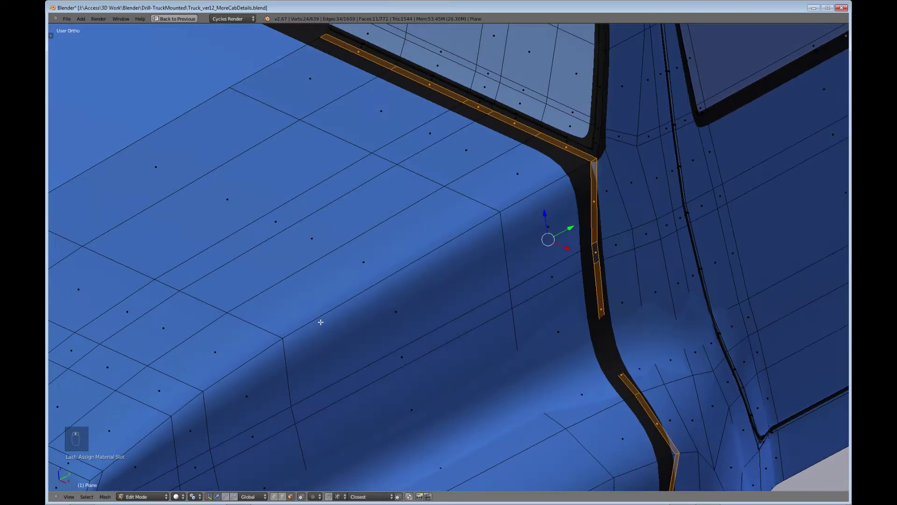
pyautogui.press('e')
pyautogui.click(376, 312)
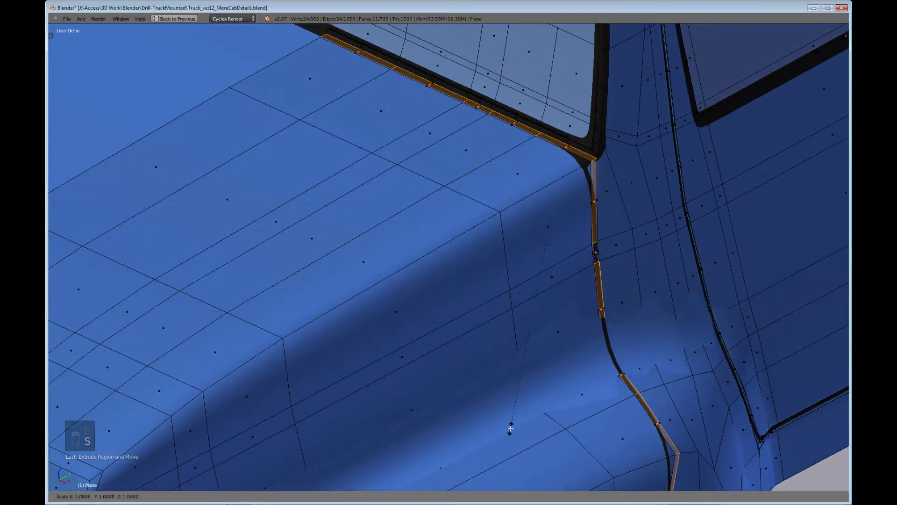
pyautogui.press('s')
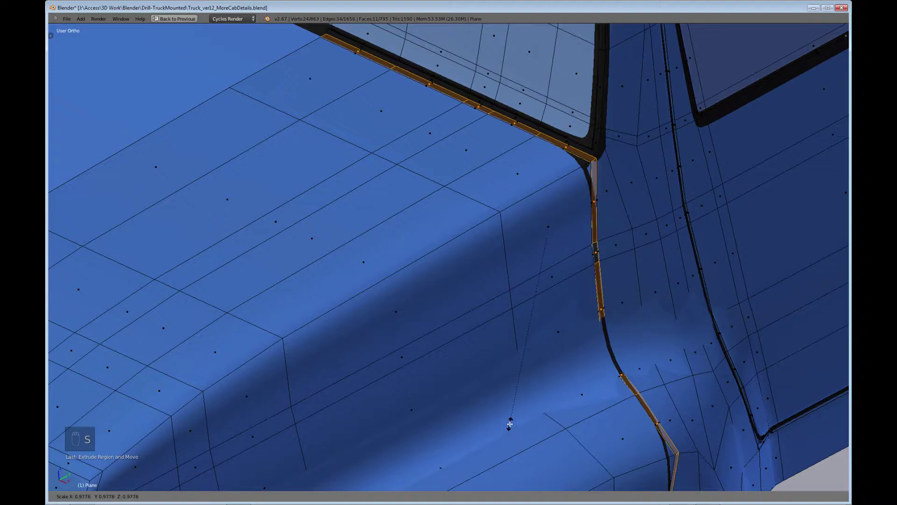
pyautogui.click(510, 424)
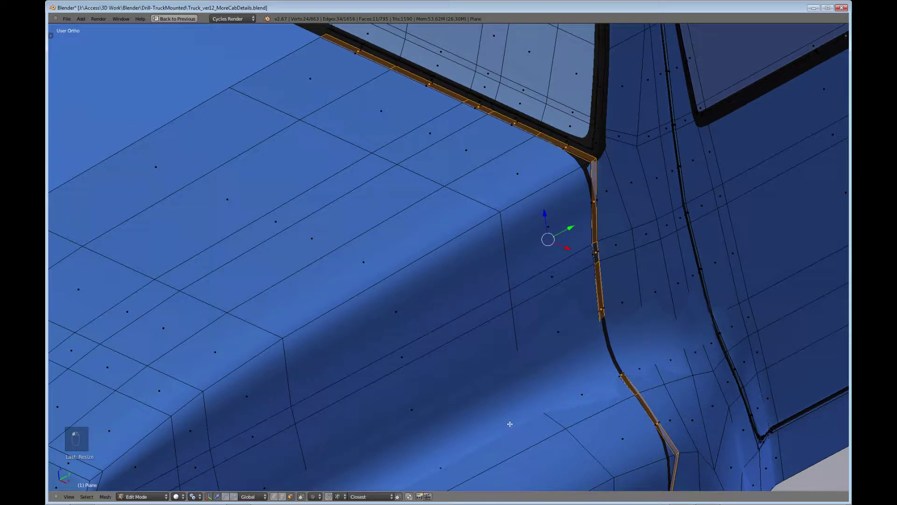
# - Extrude the gap's face loop a second time in place and scale it to about 0.99
pyautogui.press('e')
pyautogui.rightClick(510, 424)
pyautogui.press('s')
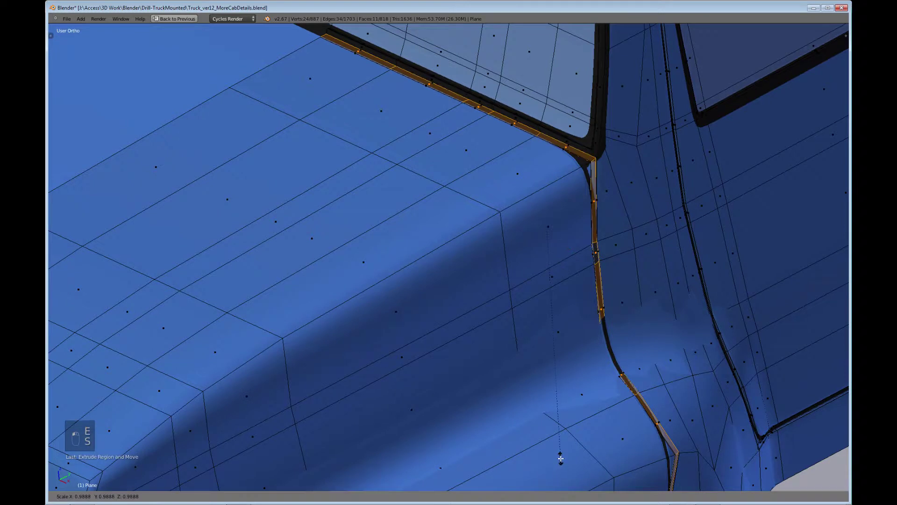
pyautogui.click(560, 453)
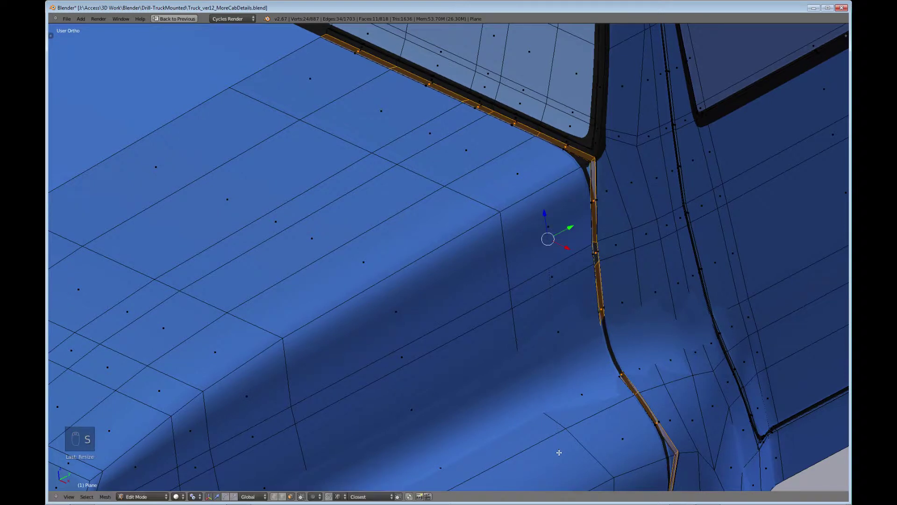
pyautogui.scroll(-2, 536, 397)
pyautogui.scroll(1, 536, 391)
# - Clear the selection, check the smoothed gap in object mode, and select the small face at its lower end by the wheel arch
pyautogui.moveTo(536, 392); pyautogui.dragTo(466, 314, button='middle')
pyautogui.press('a')
pyautogui.press('Tab')
pyautogui.scroll(5, 449, 318)
pyautogui.press('Tab')
pyautogui.rightClick(398, 306)
pyautogui.moveTo(316, 234); pyautogui.dragTo(324, 280, button='middle')
pyautogui.keyDown('shift'); pyautogui.moveTo(405, 258); pyautogui.dragTo(57, 182, button='middle'); pyautogui.keyUp('shift')
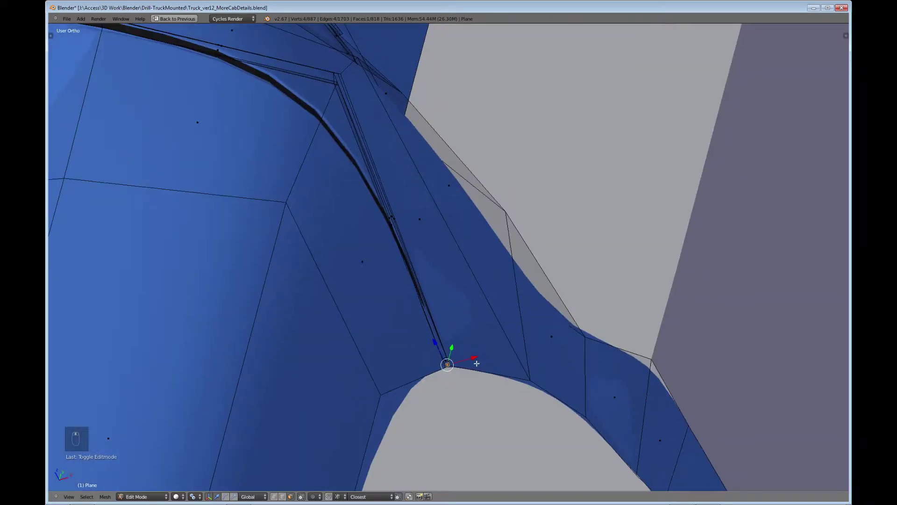
# - Undo a first trial move of the gap's end face, and shift the face slightly along the X axis
pyautogui.moveTo(476, 356)
pyautogui.mouseDown()
pyautogui.moveTo(452, 357)
pyautogui.moveTo(489, 354)
pyautogui.moveTo(479, 358)
pyautogui.moveTo(489, 363)
pyautogui.mouseUp()
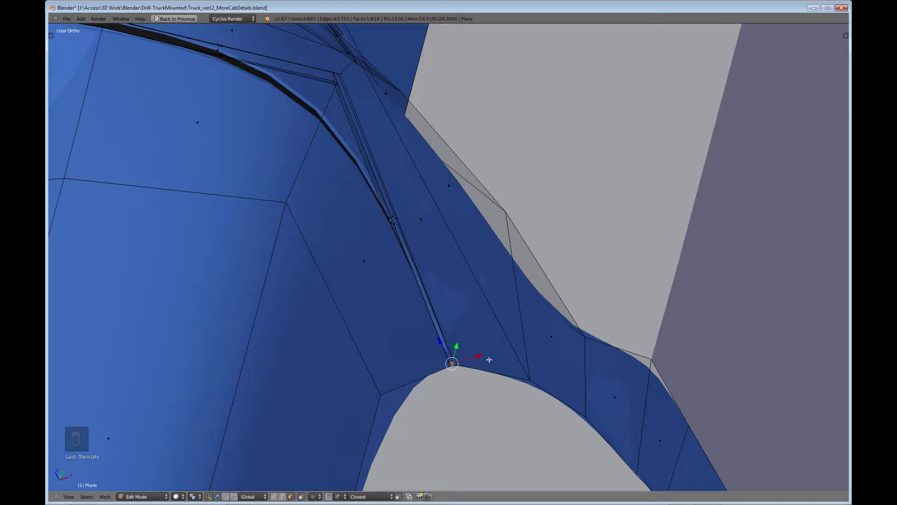
pyautogui.hotkey('ctrl', 'z')
pyautogui.scroll(3, 489, 359)
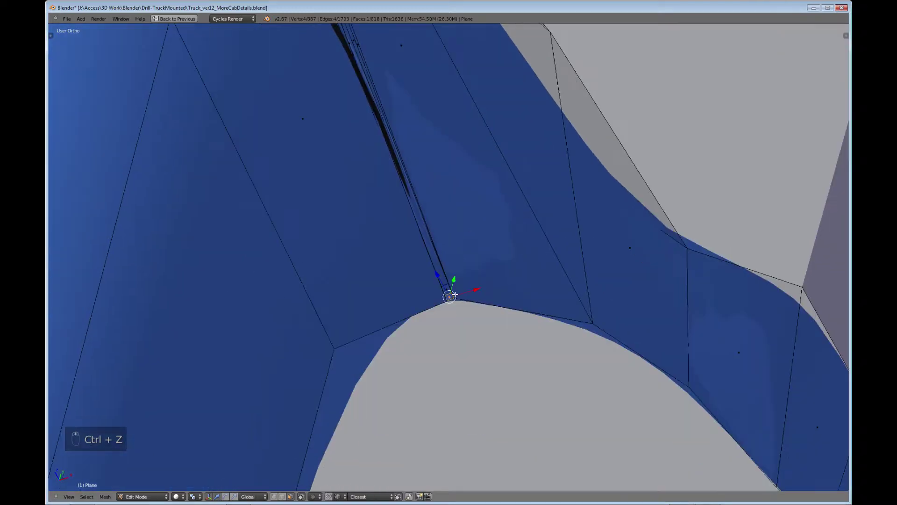
pyautogui.scroll(2, 446, 286)
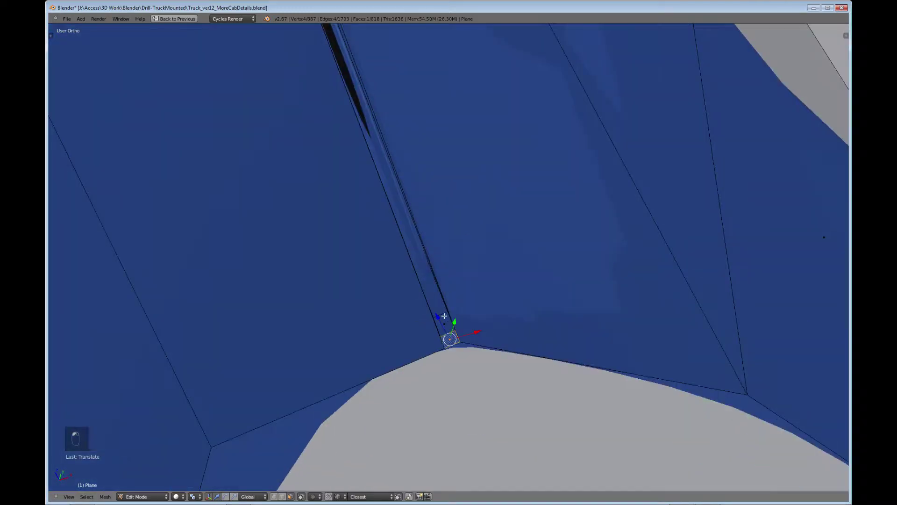
pyautogui.scroll(-1, 449, 304)
pyautogui.moveTo(472, 288); pyautogui.dragTo(467, 292)
pyautogui.scroll(-1, 474, 292)
pyautogui.moveTo(475, 291); pyautogui.dragTo(508, 288, button='middle')
pyautogui.keyDown('shift'); pyautogui.moveTo(370, 310); pyautogui.dragTo(544, 229, button='middle'); pyautogui.keyUp('shift')
pyautogui.scroll(-4, 523, 281)
pyautogui.scroll(4, 369, 293)
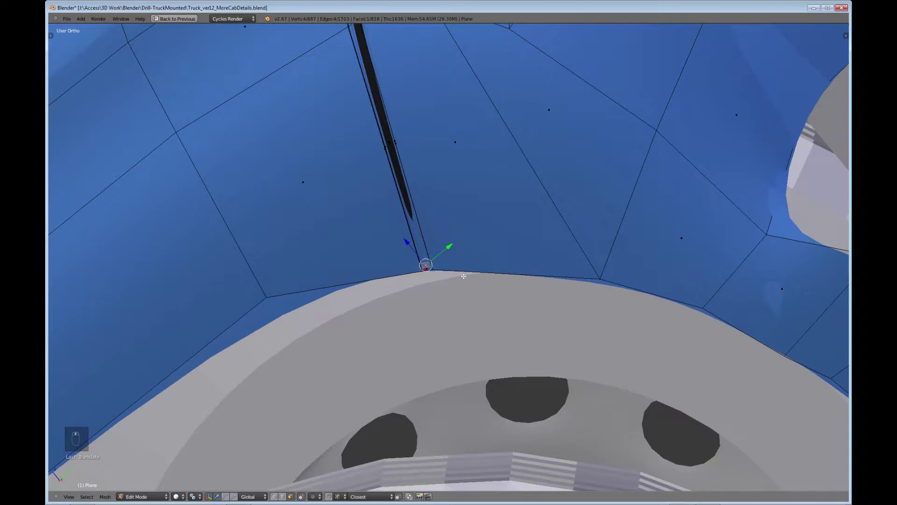
# - Assign the BlackSpec material to the selected face at the gap's lower end by the wheel arch
pyautogui.hotkey('ctrl', 'Up')
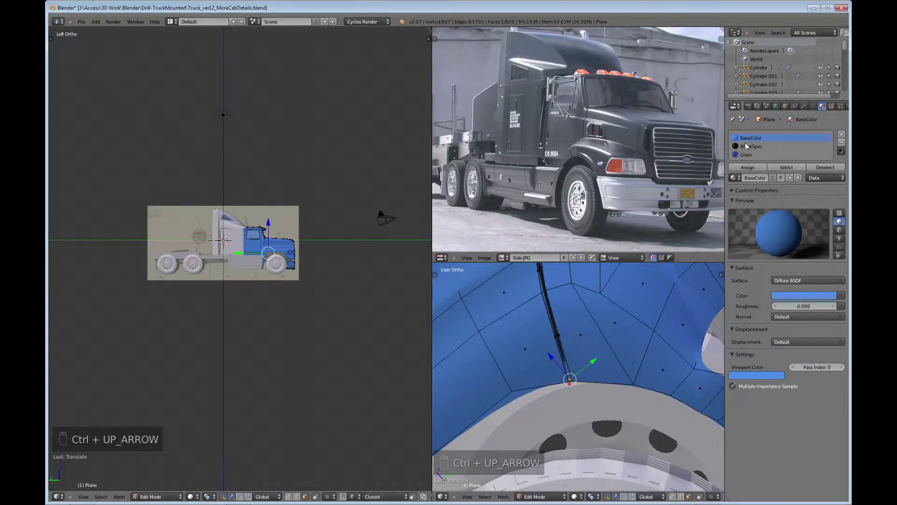
pyautogui.click(746, 146)
pyautogui.click(748, 168)
pyautogui.scroll(1, 577, 397)
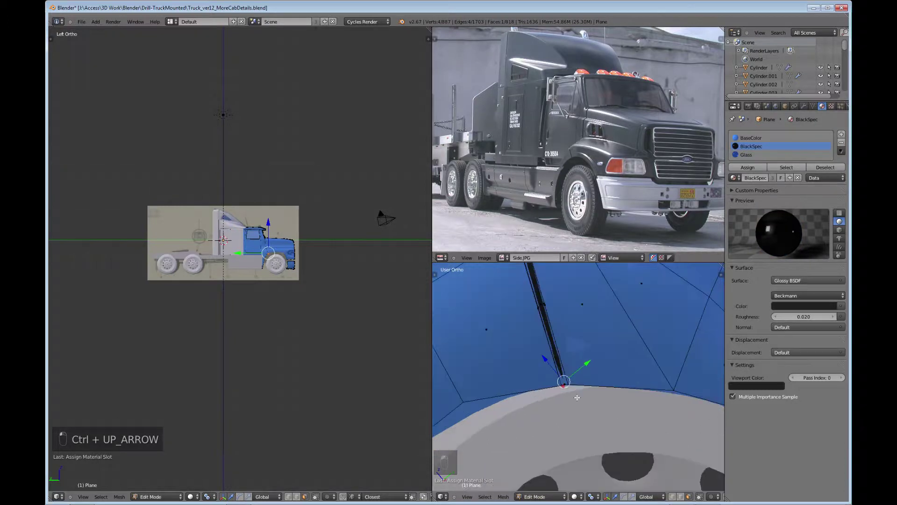
pyautogui.scroll(3, 577, 396)
pyautogui.scroll(5, 551, 404)
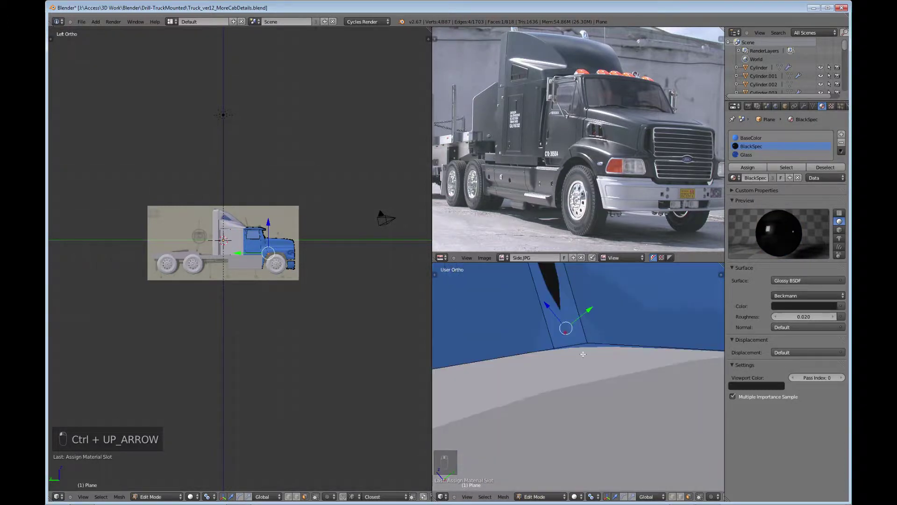
pyautogui.scroll(-4, 576, 328)
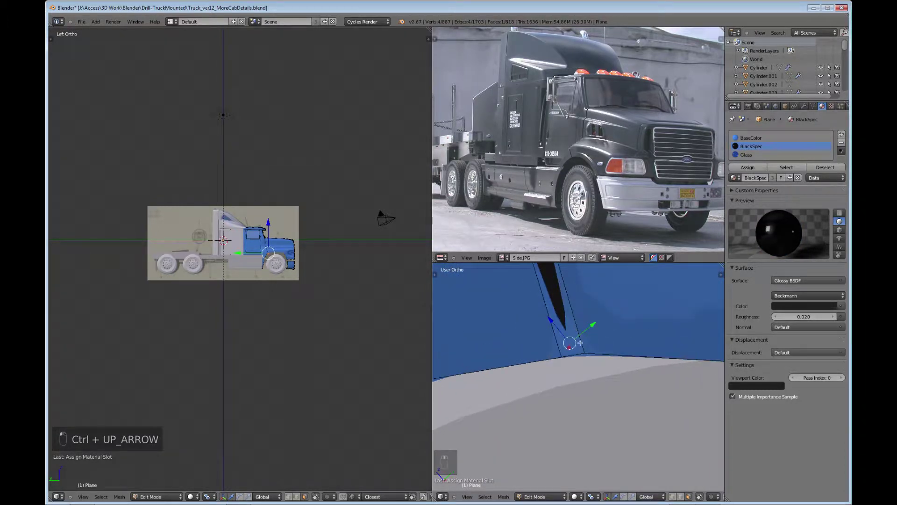
# - Try assigning BlackSpec to the thin face on the wheel-arch edge below the gap, and undo that assignment
pyautogui.click(751, 138)
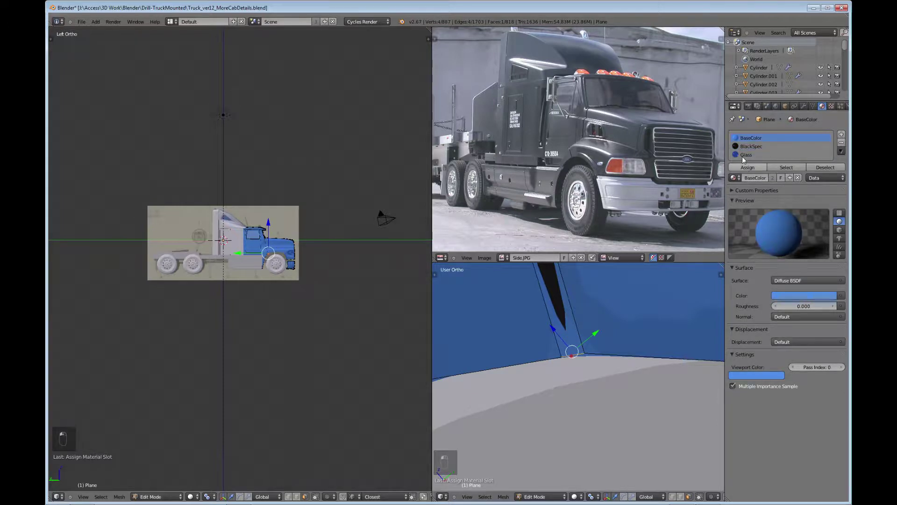
pyautogui.click(748, 147)
pyautogui.click(747, 167)
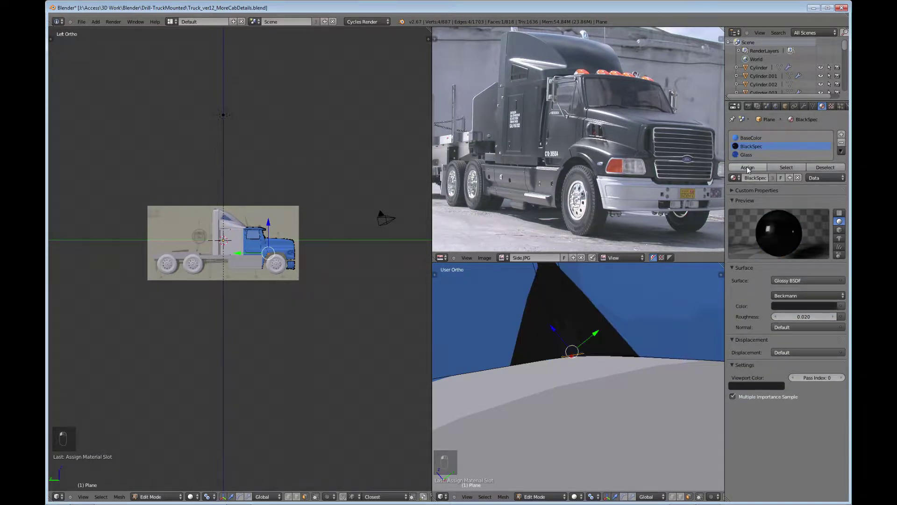
pyautogui.scroll(-3, 617, 299)
pyautogui.scroll(2, 617, 299)
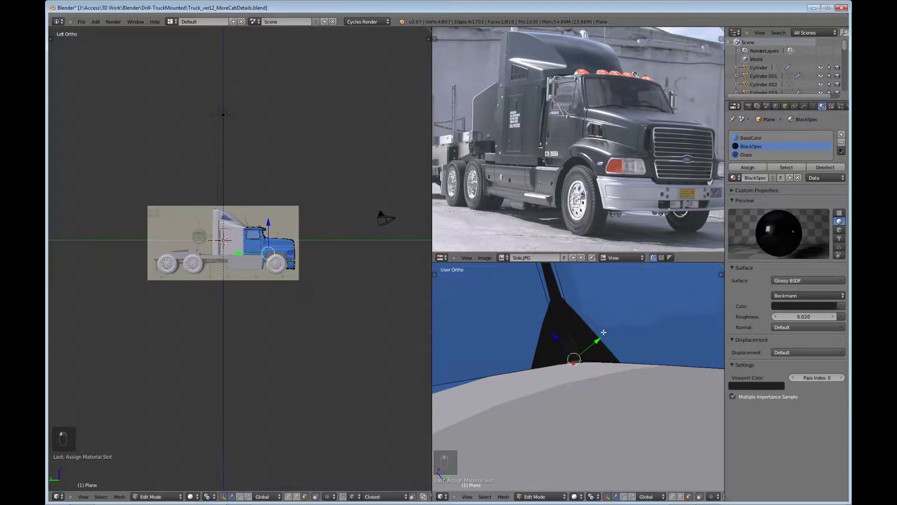
pyautogui.hotkey('ctrl', 'z')
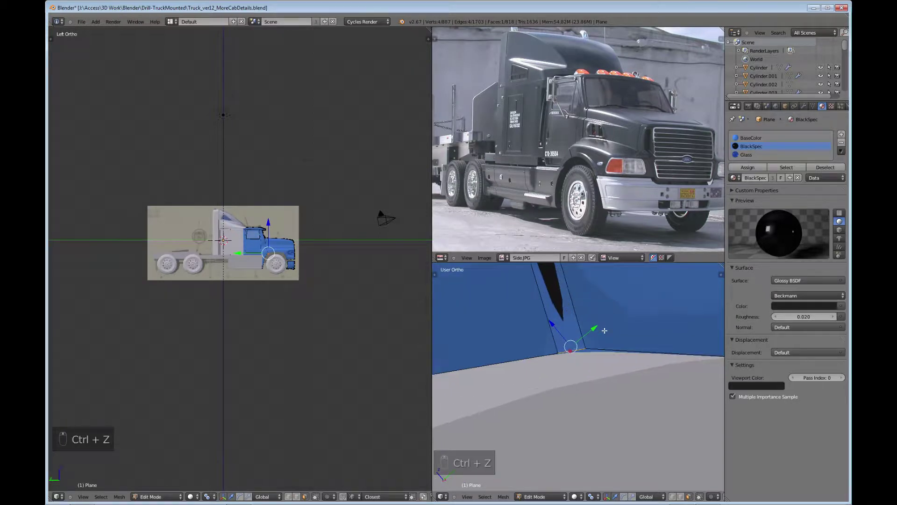
# - Add a lengthwise loop cut across the fender and lower cab, slid down close to the wheel-arch edge
pyautogui.scroll(-3, 603, 327)
pyautogui.moveTo(600, 330)
pyautogui.mouseDown(button='middle')
pyautogui.moveTo(576, 287)
pyautogui.moveTo(593, 287)
pyautogui.moveTo(599, 367)
pyautogui.moveTo(602, 339)
pyautogui.mouseUp(button='middle')
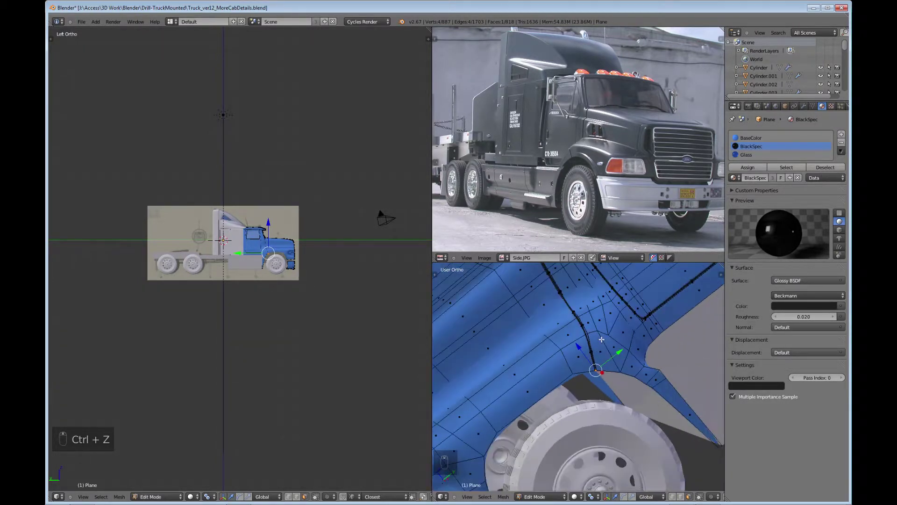
pyautogui.scroll(3, 590, 358)
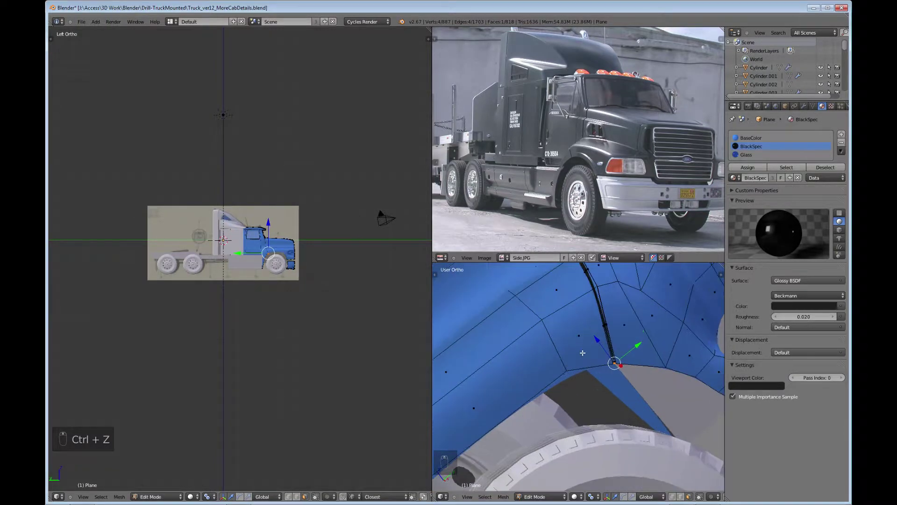
pyautogui.hotkey('ctrl', 'r')
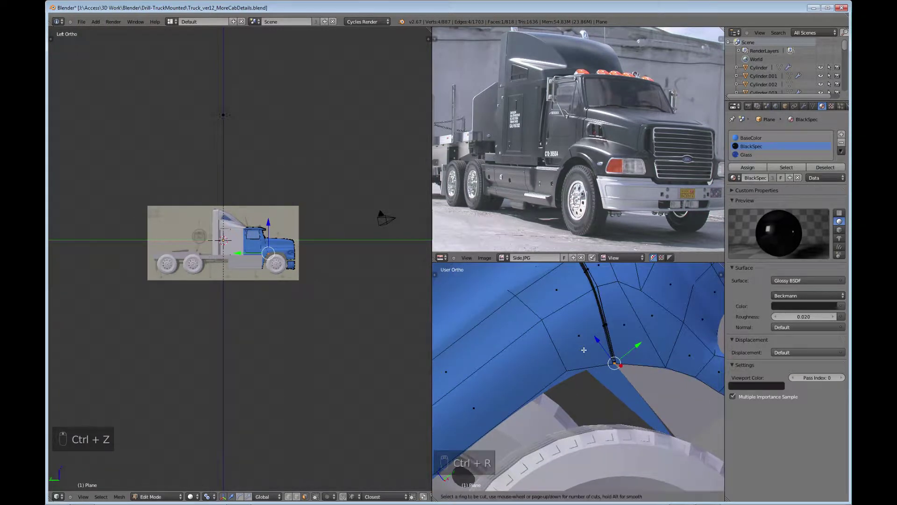
pyautogui.click(601, 336)
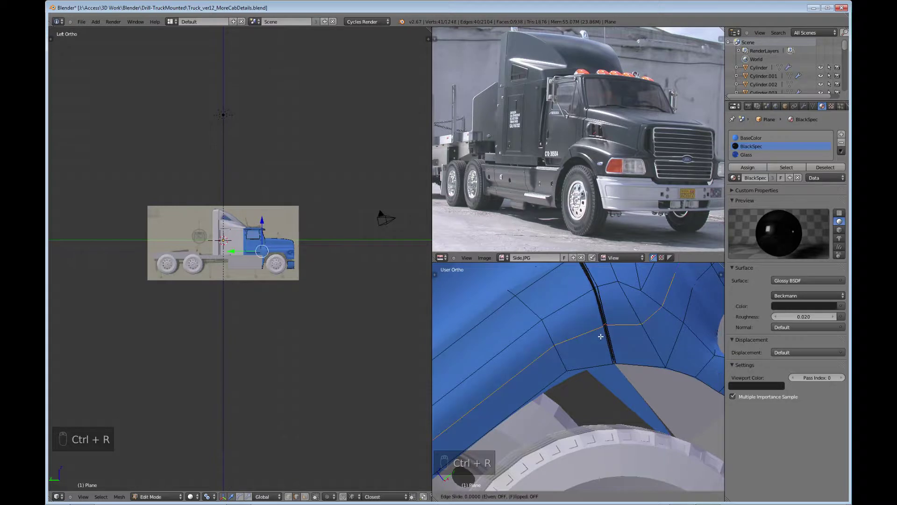
pyautogui.click(608, 364)
pyautogui.scroll(-3, 608, 362)
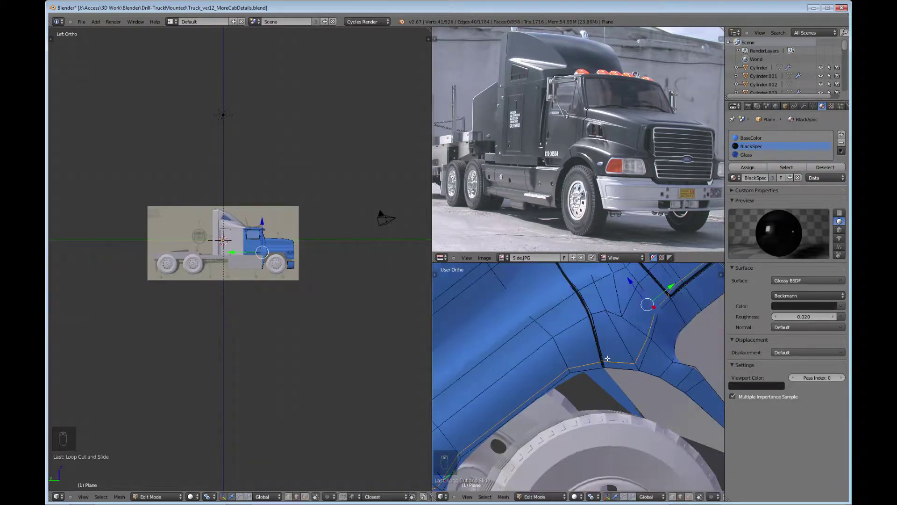
# - Examine how the new loop cut shapes the fender, wheel arch and lower door area, comparing object mode and edit mode
pyautogui.press('Tab')
pyautogui.moveTo(475, 413); pyautogui.dragTo(543, 383, button='middle')
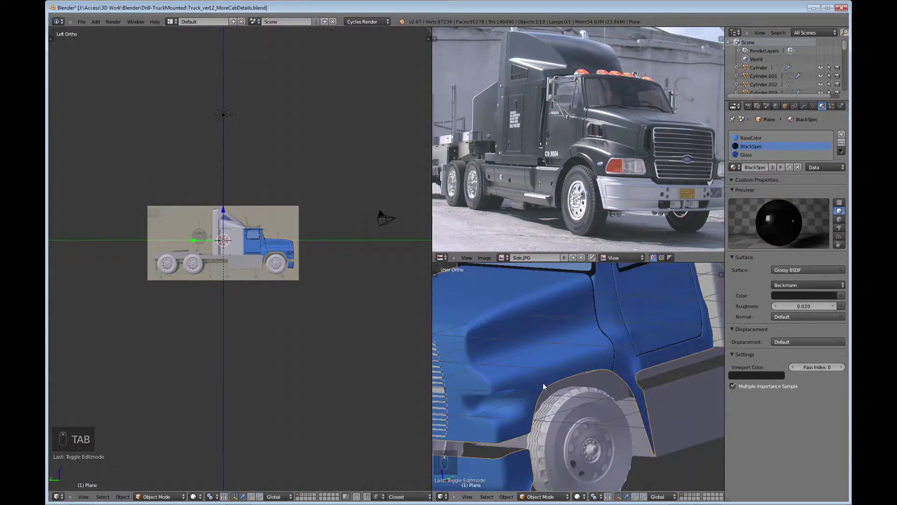
pyautogui.press('Tab')
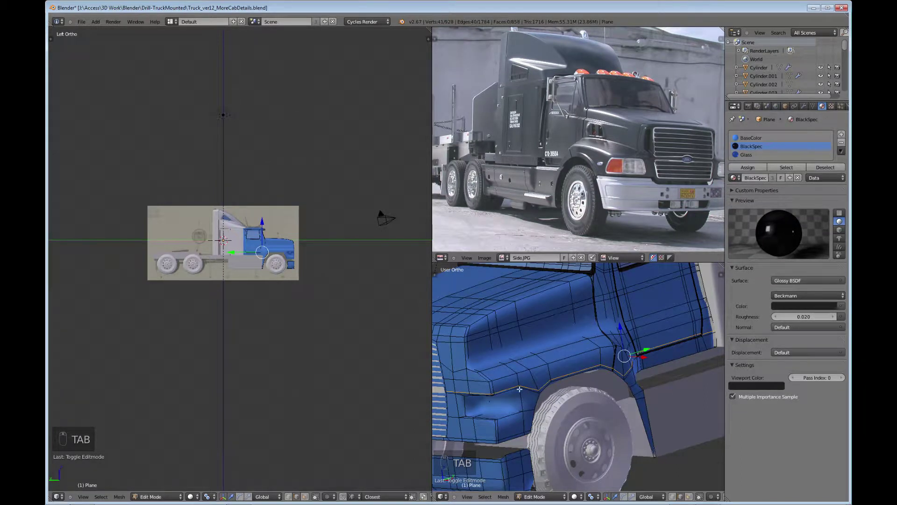
pyautogui.moveTo(662, 344); pyautogui.dragTo(597, 373, button='middle')
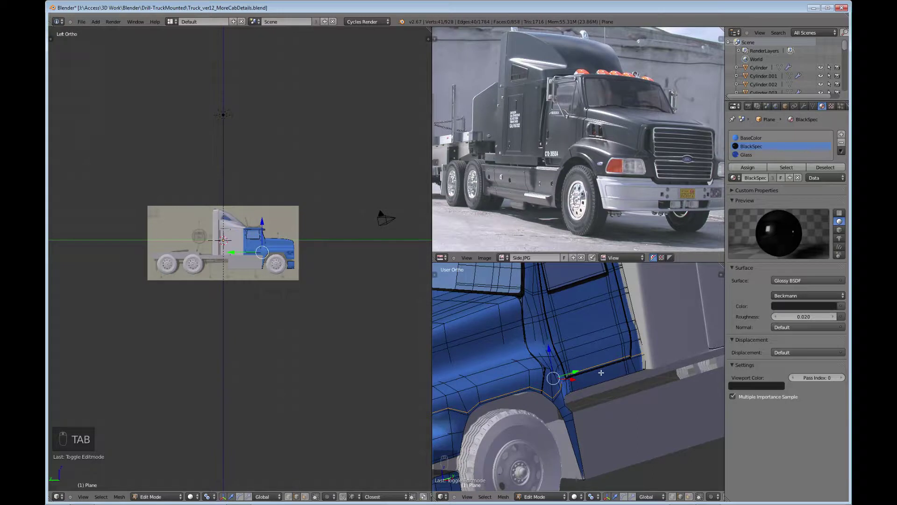
pyautogui.press('Tab')
pyautogui.scroll(2, 576, 395)
pyautogui.moveTo(577, 394); pyautogui.dragTo(623, 375, button='middle')
pyautogui.scroll(-4, 554, 392)
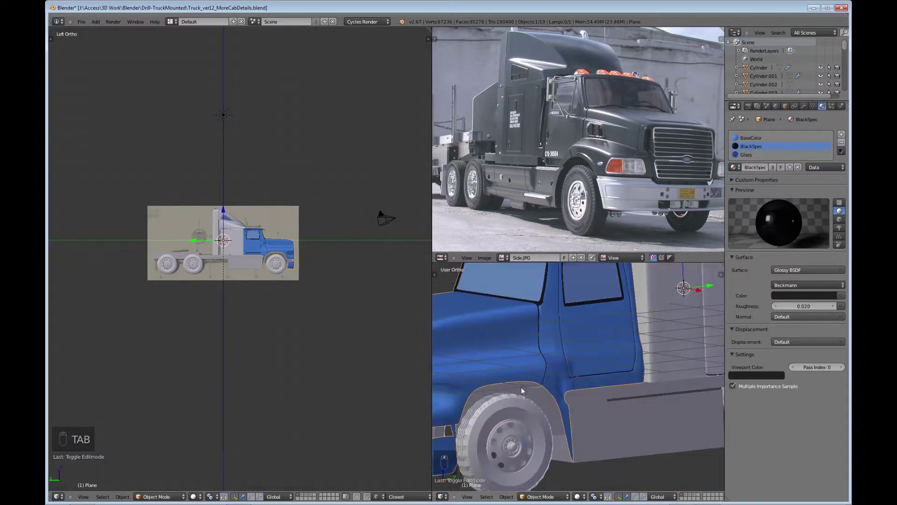
pyautogui.moveTo(520, 388); pyautogui.dragTo(577, 356, button='middle')
pyautogui.scroll(4, 552, 389)
pyautogui.press('Tab')
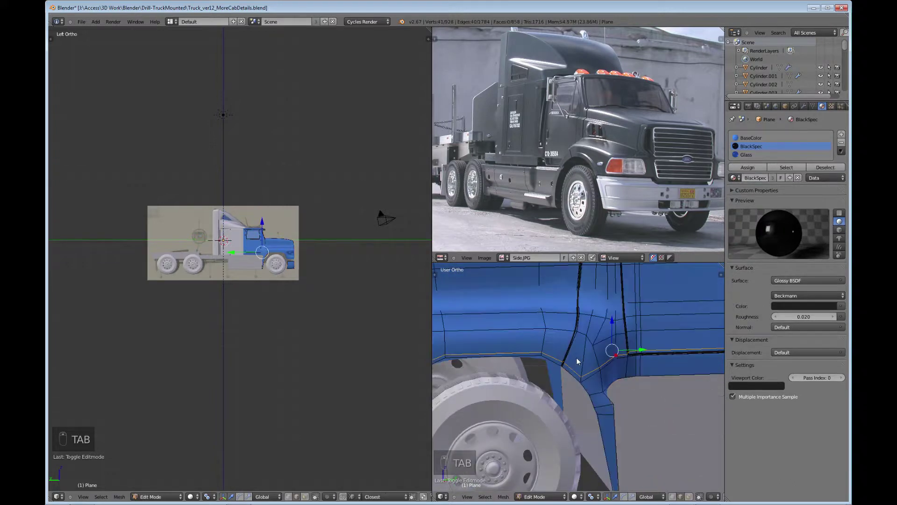
# - Undo the loop cut along the fender's wheel-arch edge
pyautogui.hotkey('ctrl', 'z')
pyautogui.hotkey('ctrl', 'z')
pyautogui.hotkey('ctrl', 'z')
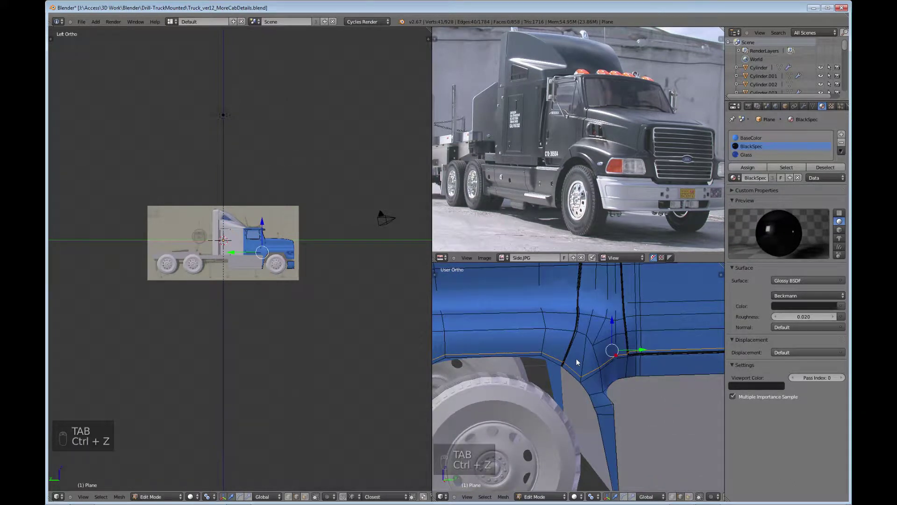
# - Delete the thin face at the lower end of the black gap on the wheel-arch edge and return to object mode
pyautogui.scroll(3, 582, 357)
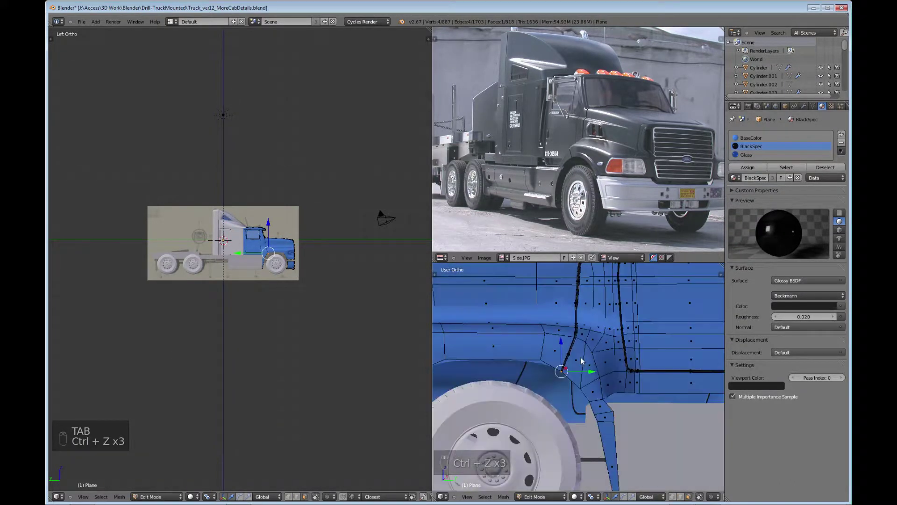
pyautogui.moveTo(636, 362); pyautogui.dragTo(613, 363, button='middle')
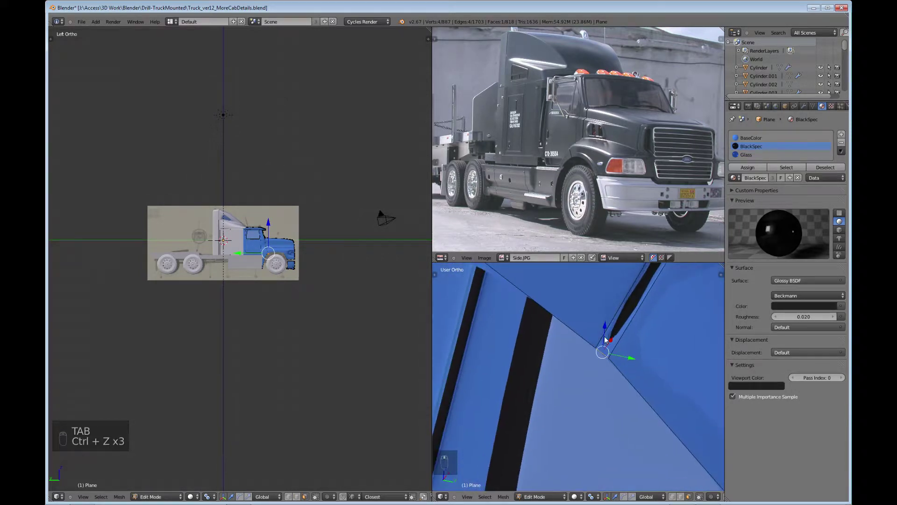
pyautogui.press('x')
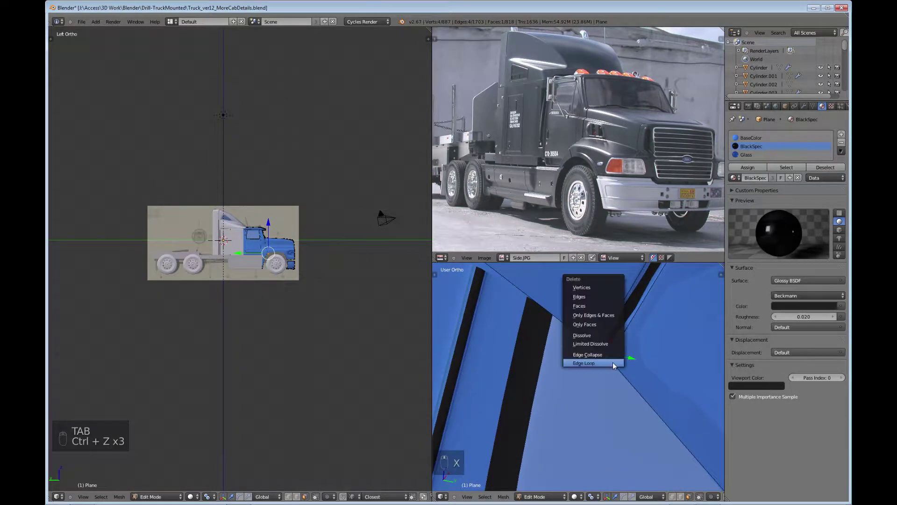
pyautogui.click(600, 306)
pyautogui.moveTo(599, 306); pyautogui.dragTo(622, 385, button='middle')
pyautogui.scroll(-3, 612, 338)
pyautogui.press('a')
pyautogui.press('Tab')
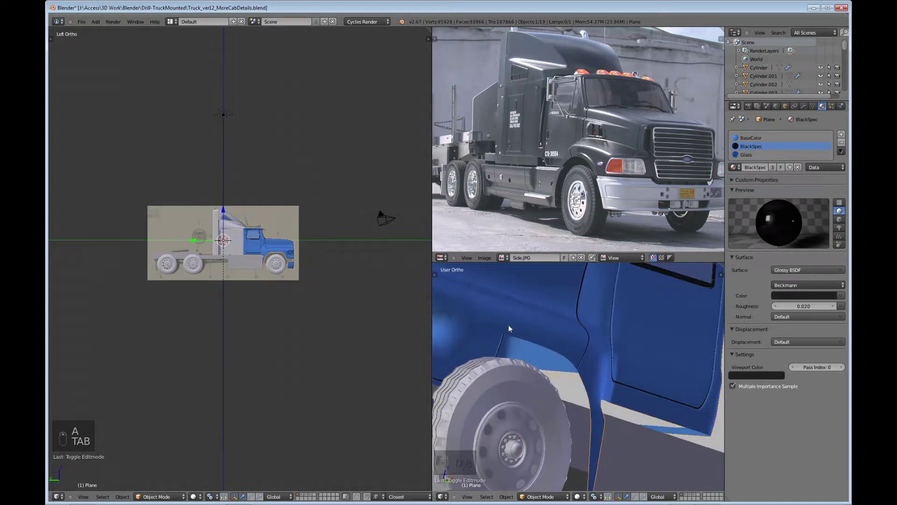
# - Inspect the black panel gap and windshield trim on the cab in object mode, at overall and close range
pyautogui.scroll(-3, 512, 329)
pyautogui.moveTo(514, 330); pyautogui.dragTo(517, 363, button='middle')
pyautogui.moveTo(574, 358); pyautogui.dragTo(511, 389, button='middle')
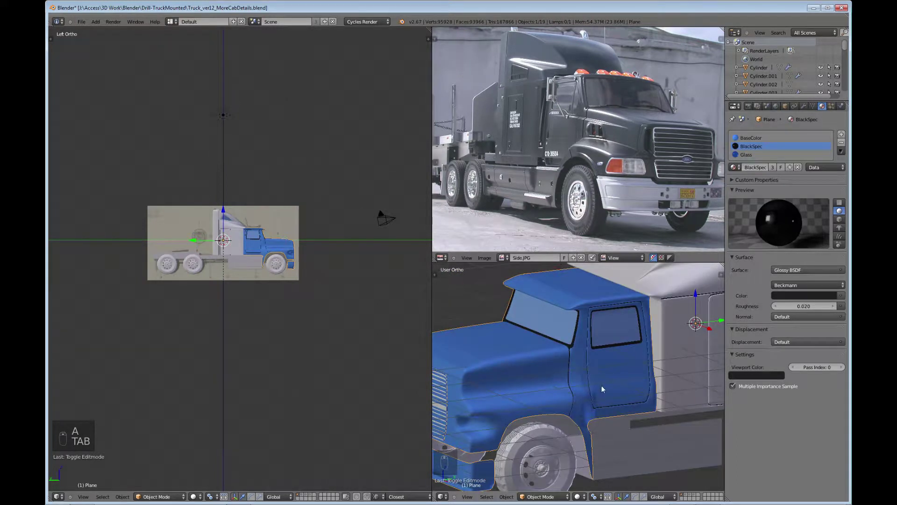
pyautogui.moveTo(592, 390); pyautogui.dragTo(556, 367, button='middle')
pyautogui.scroll(5, 554, 363)
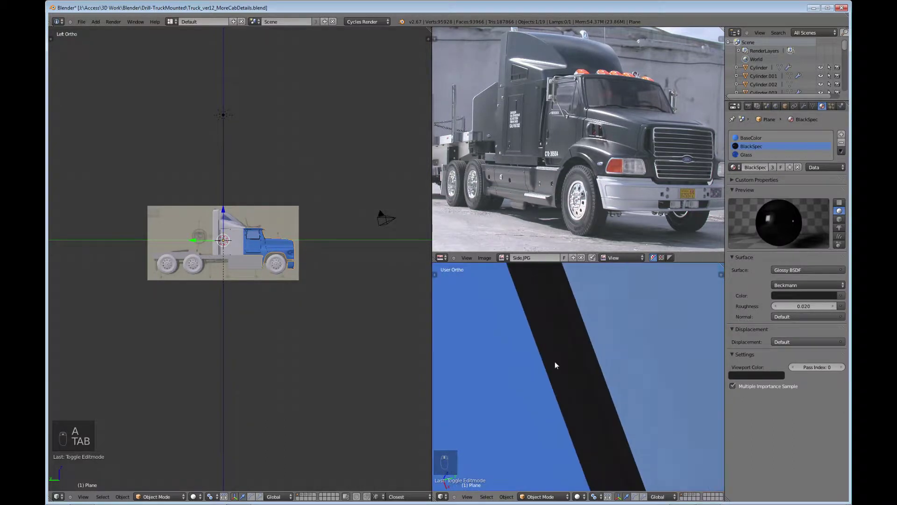
pyautogui.press('a')
pyautogui.press('a')
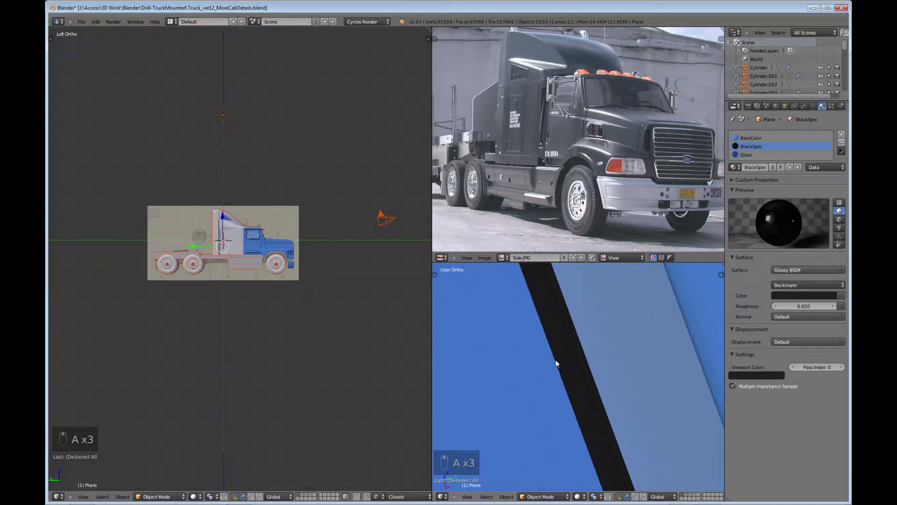
pyautogui.press('Tab')
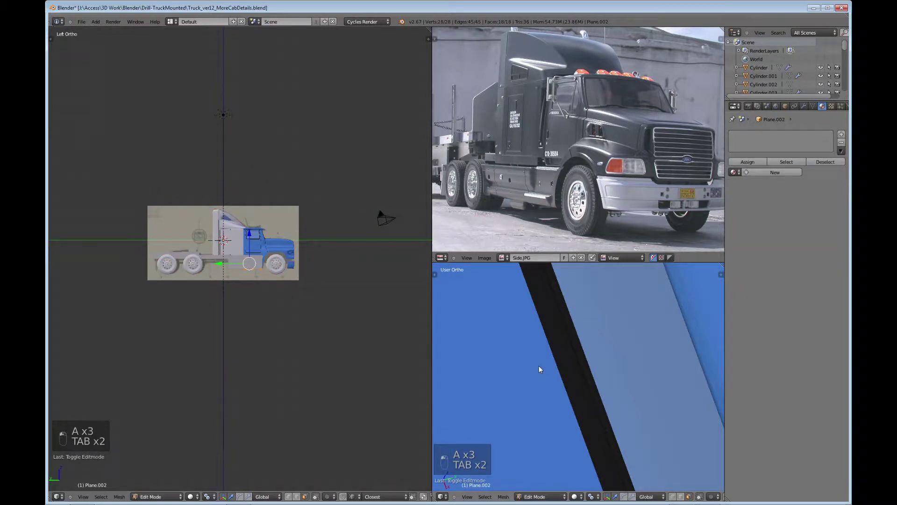
pyautogui.press('Tab')
pyautogui.rightClick(540, 372)
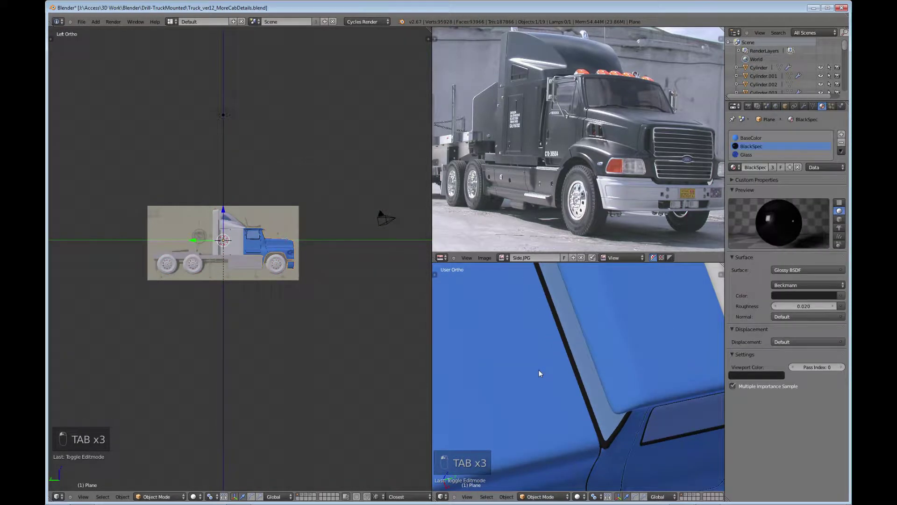
# - Examine the cab mesh where the hood, windshield trim and panel gap meet, and compare it with the smoothed cab and front end
pyautogui.press('Tab')
pyautogui.scroll(-3, 547, 365)
pyautogui.scroll(5, 554, 369)
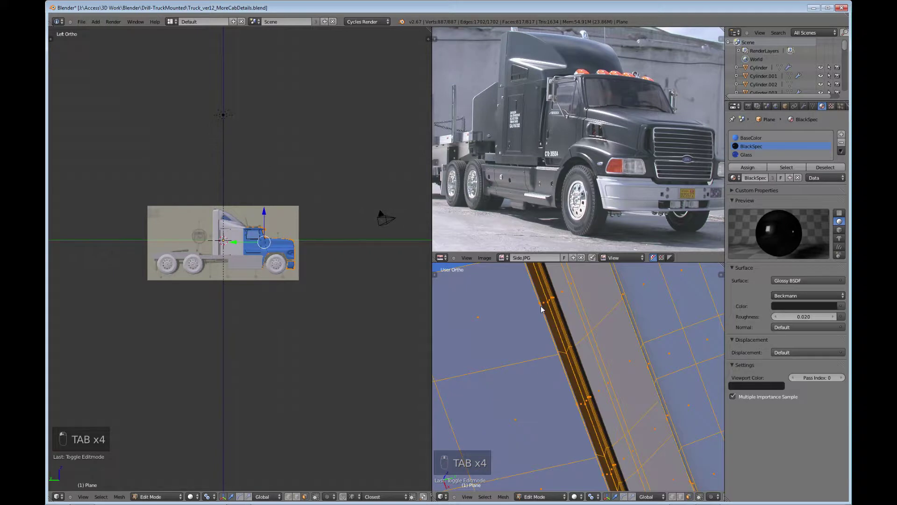
pyautogui.moveTo(542, 308); pyautogui.dragTo(569, 417, button='middle')
pyautogui.press('a')
pyautogui.scroll(-2, 536, 398)
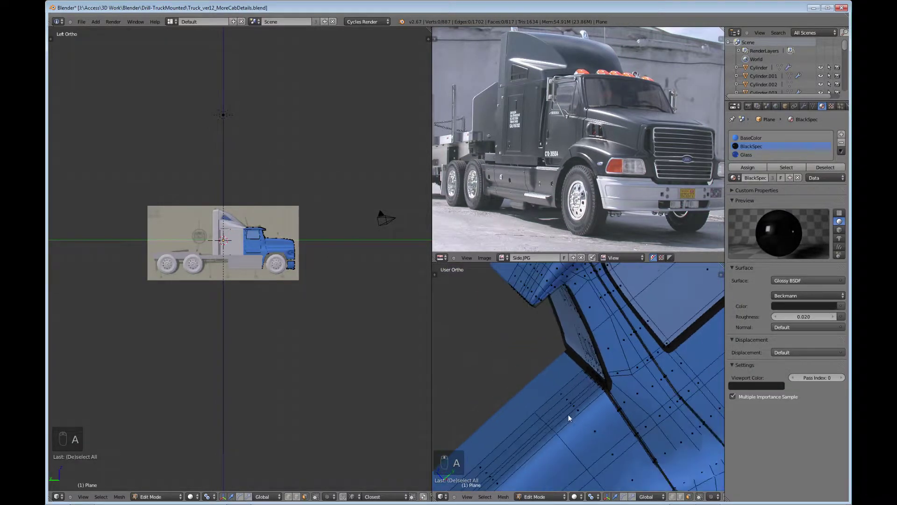
pyautogui.press('a')
pyautogui.press('a')
pyautogui.press('Tab')
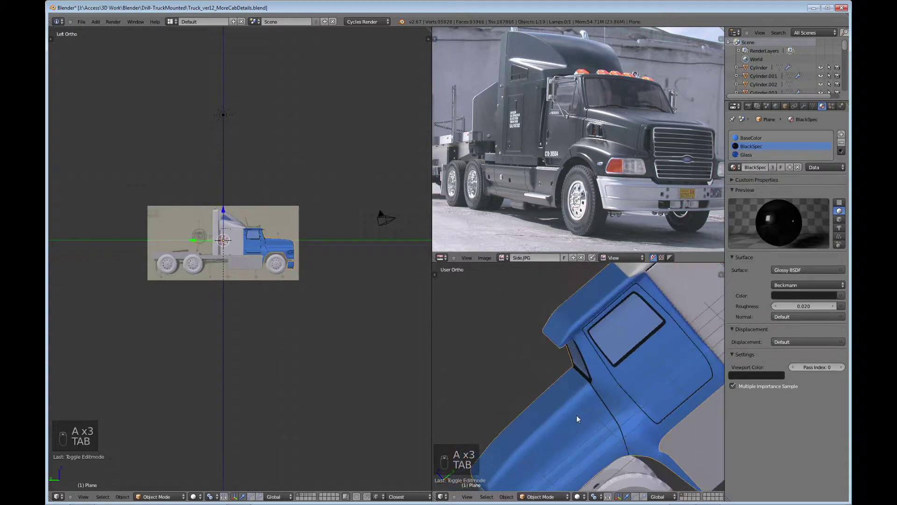
pyautogui.scroll(-4, 577, 415)
pyautogui.moveTo(681, 384); pyautogui.dragTo(650, 396, button='middle')
pyautogui.scroll(3, 633, 404)
pyautogui.moveTo(596, 411); pyautogui.dragTo(605, 438, button='middle')
pyautogui.scroll(3, 514, 327)
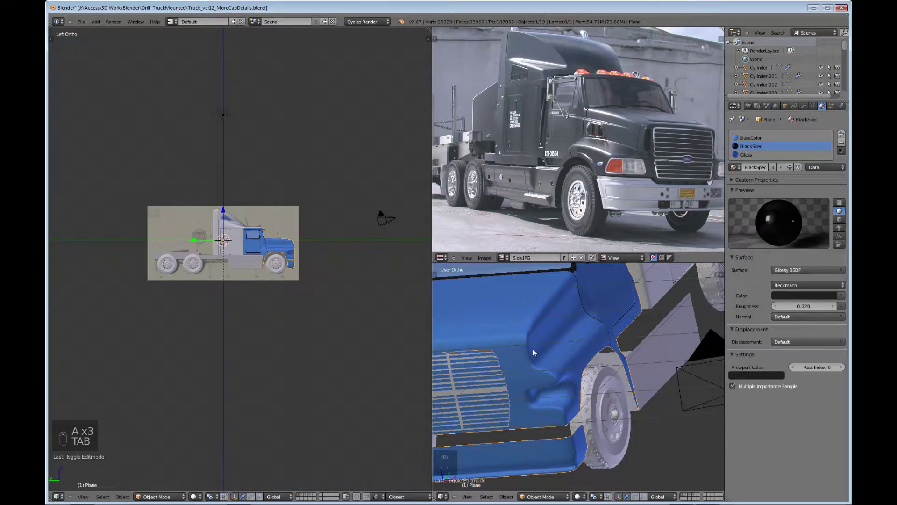
# - Maximize the 3D view and open the cab body for vertex editing around the headlight recess beside the grille
pyautogui.rightClick(541, 382)
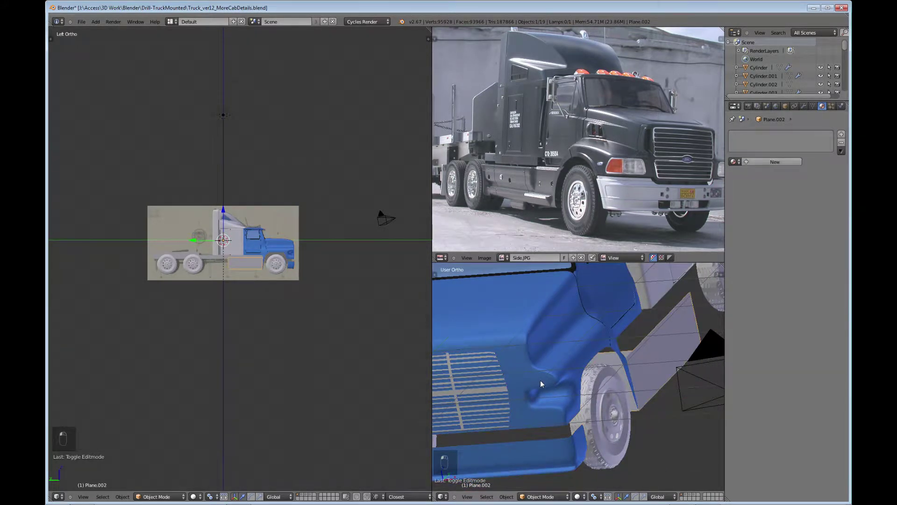
pyautogui.hotkey('ctrl', 'Up')
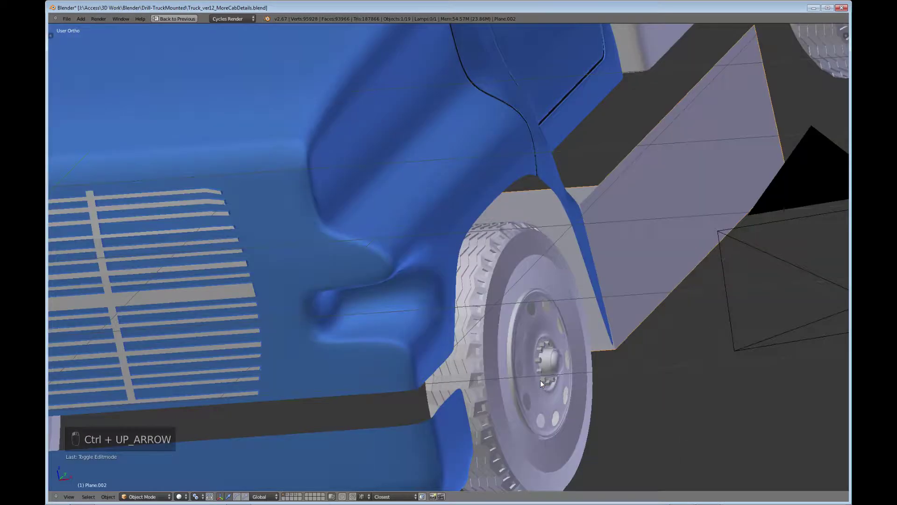
pyautogui.rightClick(366, 260)
pyautogui.press('Tab')
pyautogui.moveTo(410, 277); pyautogui.dragTo(504, 327, button='middle')
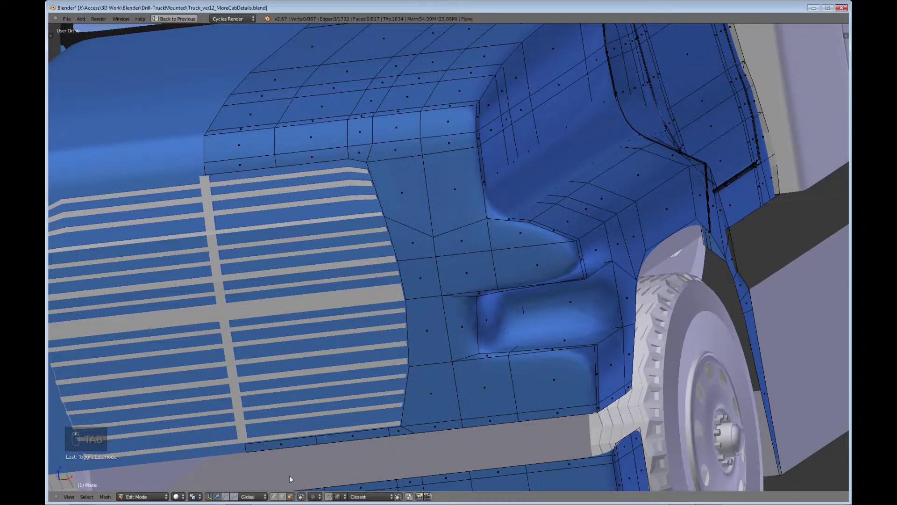
pyautogui.moveTo(454, 366); pyautogui.dragTo(412, 403, button='middle')
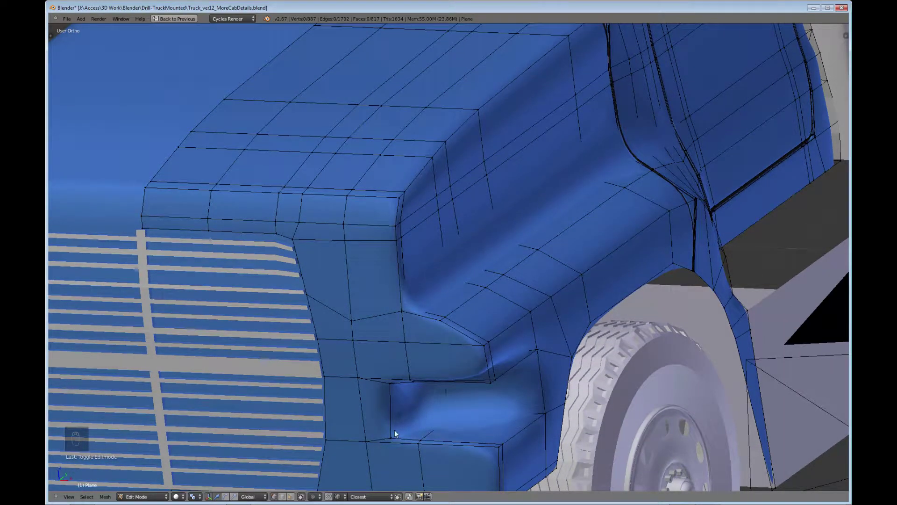
pyautogui.moveTo(402, 438)
pyautogui.mouseDown(button='middle')
pyautogui.moveTo(422, 441)
pyautogui.moveTo(374, 397)
pyautogui.moveTo(326, 397)
pyautogui.moveTo(394, 402)
pyautogui.moveTo(411, 439)
pyautogui.mouseUp(button='middle')
pyautogui.moveTo(399, 389); pyautogui.dragTo(406, 381, button='middle')
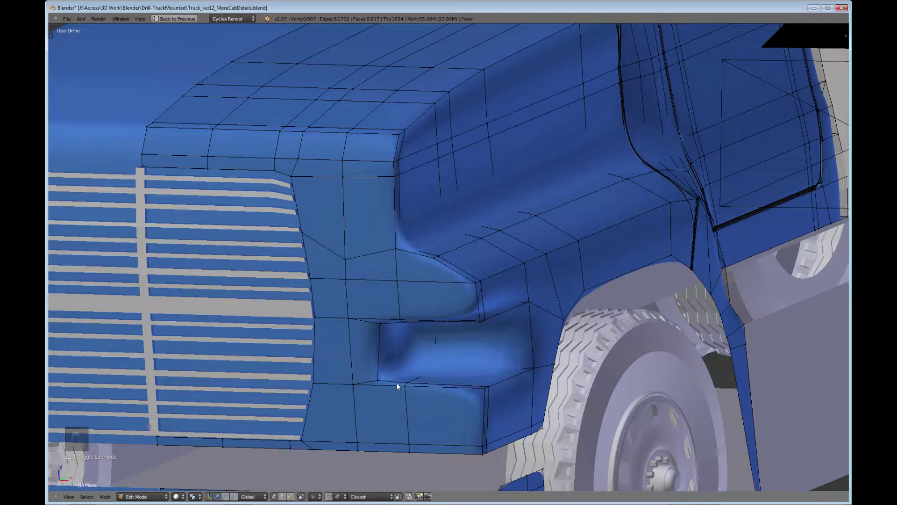
# - Select the ten vertices outlining the headlight recess, across the front face and around the fender corner
pyautogui.keyDown('shift'); pyautogui.rightClick(401, 320); pyautogui.keyUp('shift')
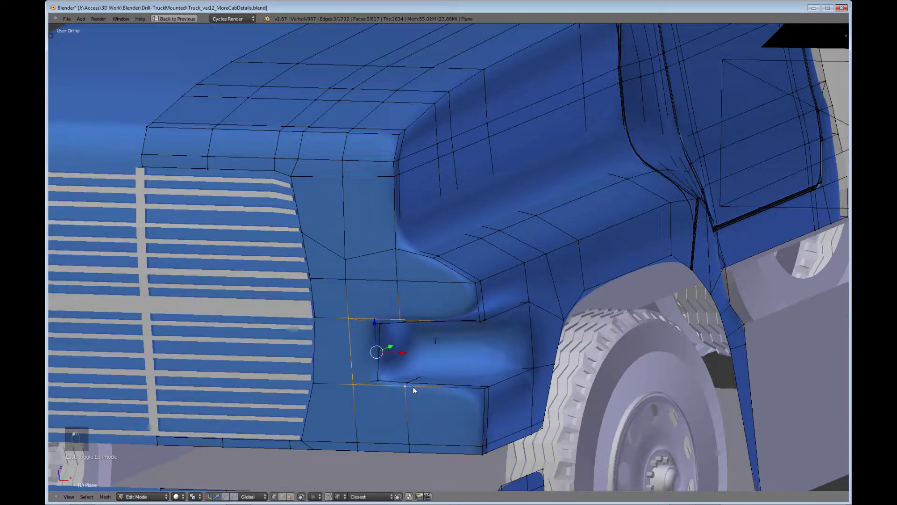
pyautogui.keyDown('shift'); pyautogui.rightClick(486, 388); pyautogui.keyUp('shift')
pyautogui.keyDown('shift'); pyautogui.rightClick(496, 385); pyautogui.keyUp('shift')
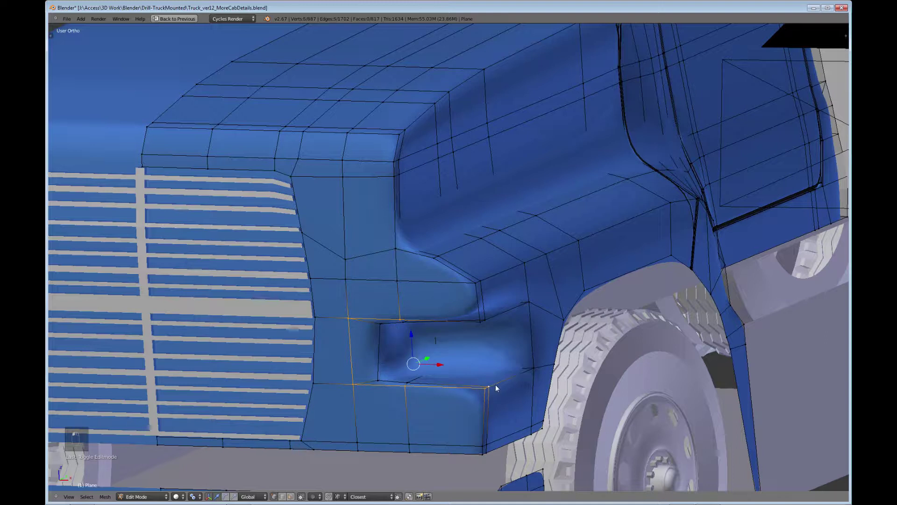
pyautogui.keyDown('shift'); pyautogui.rightClick(526, 337); pyautogui.keyUp('shift')
pyautogui.keyDown('shift'); pyautogui.rightClick(531, 308); pyautogui.keyUp('shift')
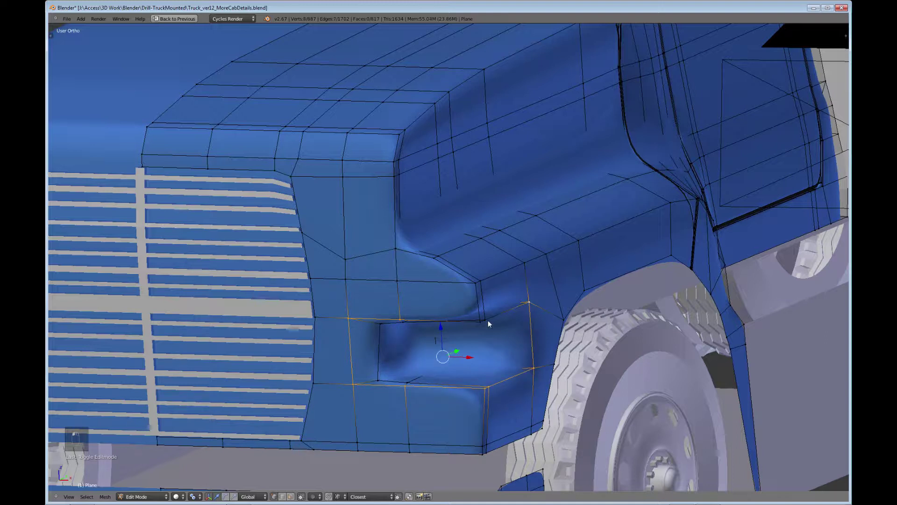
pyautogui.keyDown('shift'); pyautogui.rightClick(488, 320); pyautogui.keyUp('shift')
pyautogui.keyDown('shift'); pyautogui.rightClick(480, 326); pyautogui.keyUp('shift')
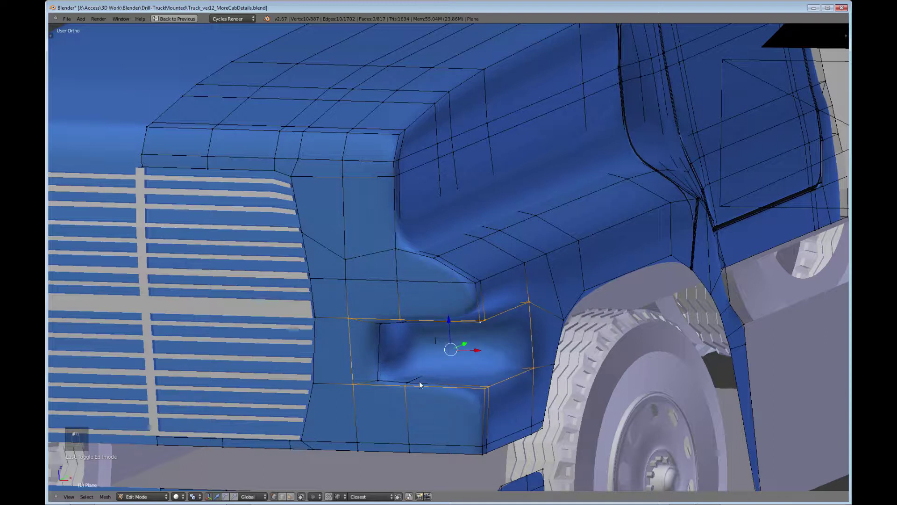
pyautogui.moveTo(399, 395); pyautogui.dragTo(377, 307, button='middle')
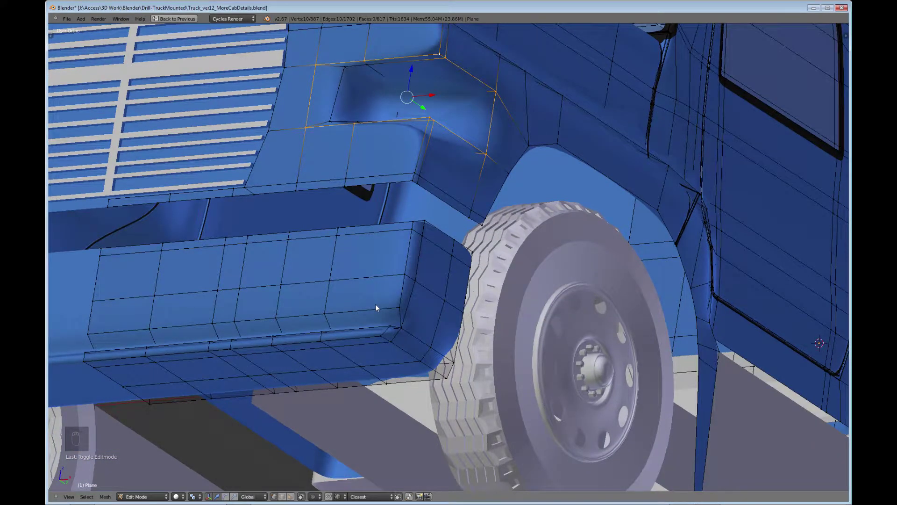
pyautogui.moveTo(377, 308); pyautogui.dragTo(374, 321, button='middle')
pyautogui.moveTo(374, 364); pyautogui.dragTo(374, 389, button='middle')
pyautogui.scroll(-5, 374, 385)
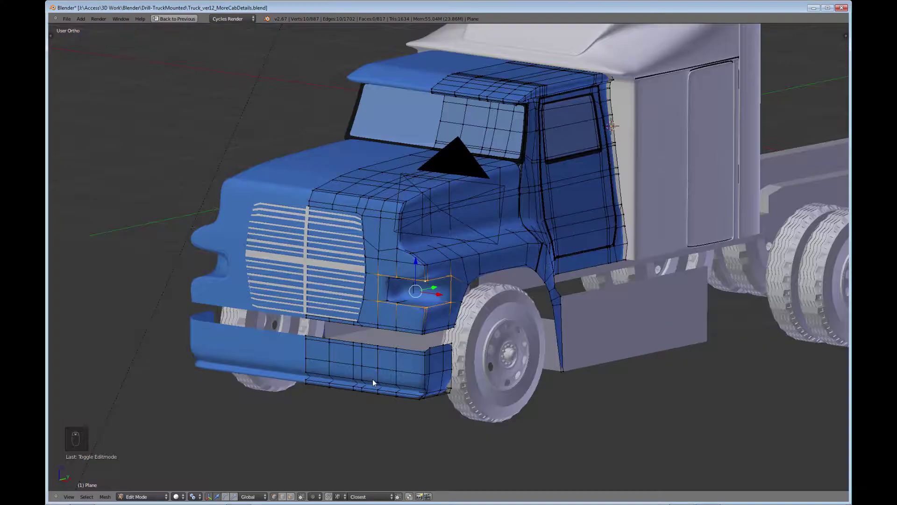
pyautogui.scroll(5, 372, 380)
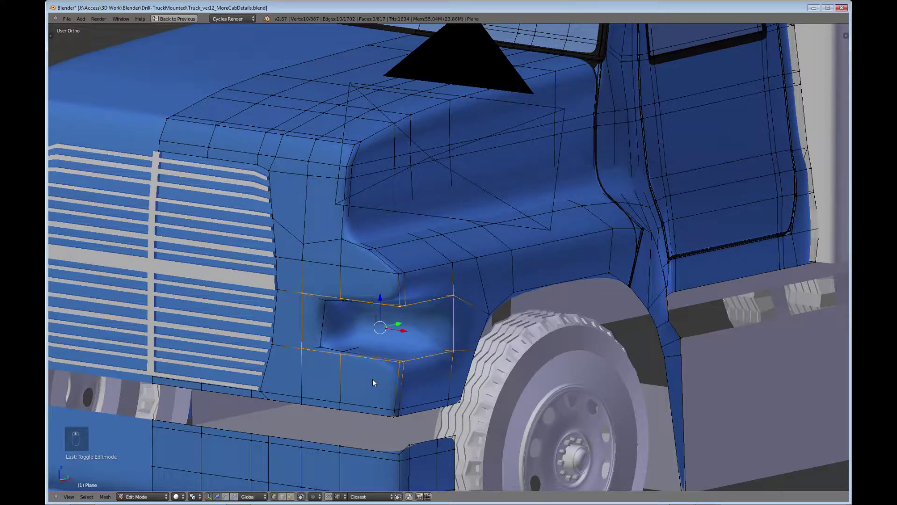
# - Duplicate the headlight recess outline and move the copy slightly forward of the cab's front surface
pyautogui.hotkey('shift', 'd')
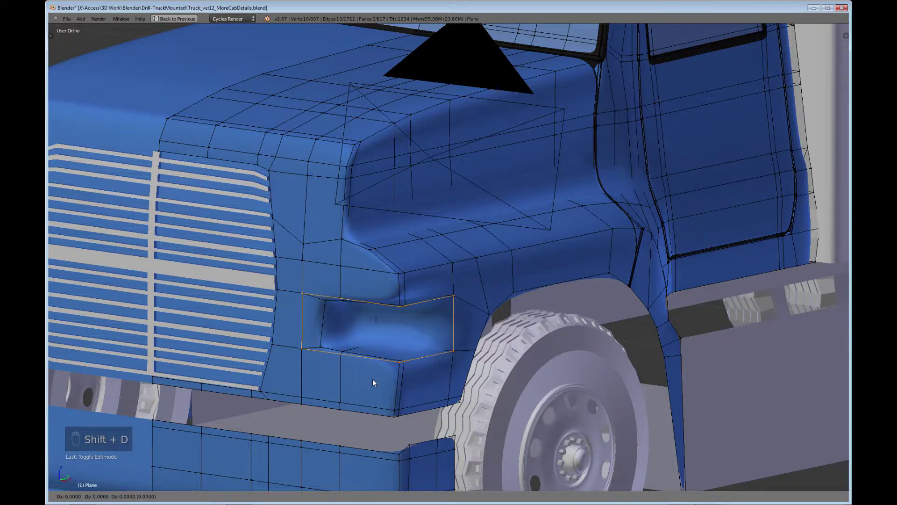
pyautogui.rightClick(373, 382)
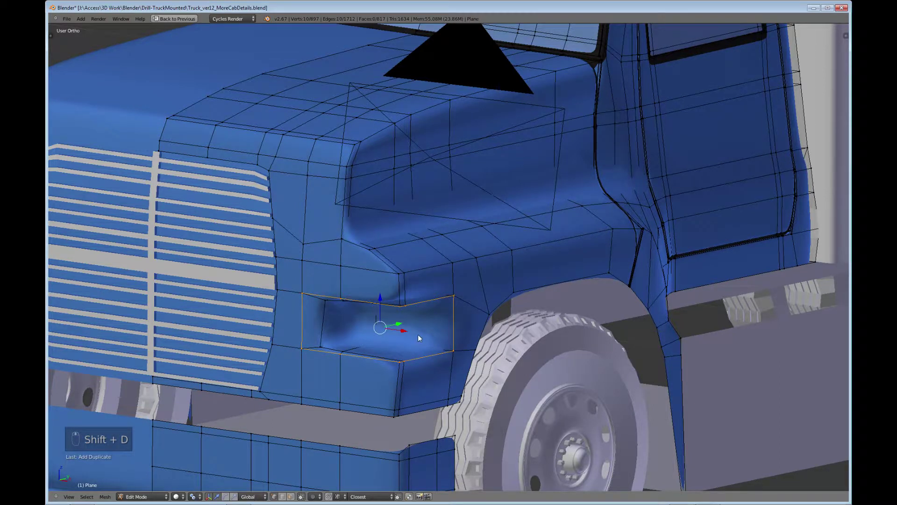
pyautogui.moveTo(418, 335); pyautogui.dragTo(395, 335, button='middle')
pyautogui.moveTo(384, 326); pyautogui.dragTo(376, 340)
pyautogui.moveTo(381, 372); pyautogui.dragTo(430, 362, button='middle')
pyautogui.scroll(5, 422, 370)
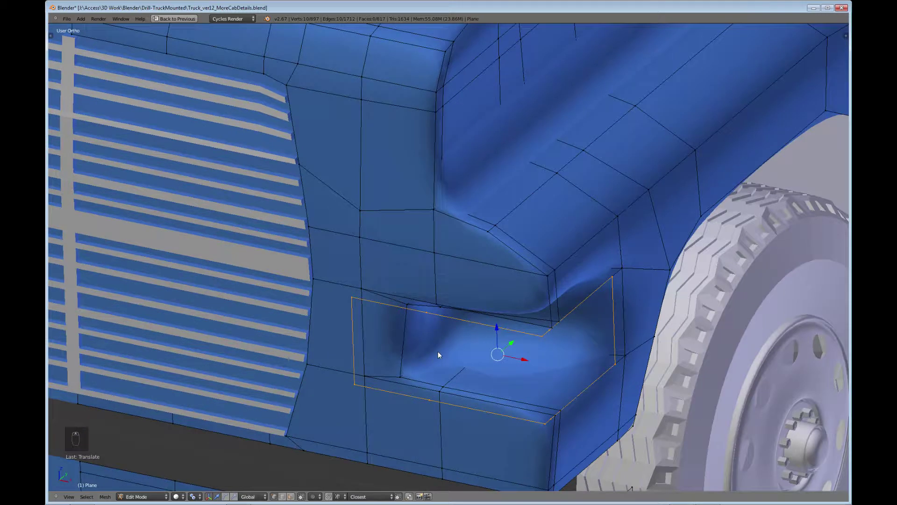
# - Merge the middle vertices on the duplicated outline's upper and lower edges into its grille-side corners using At Last
pyautogui.rightClick(429, 312)
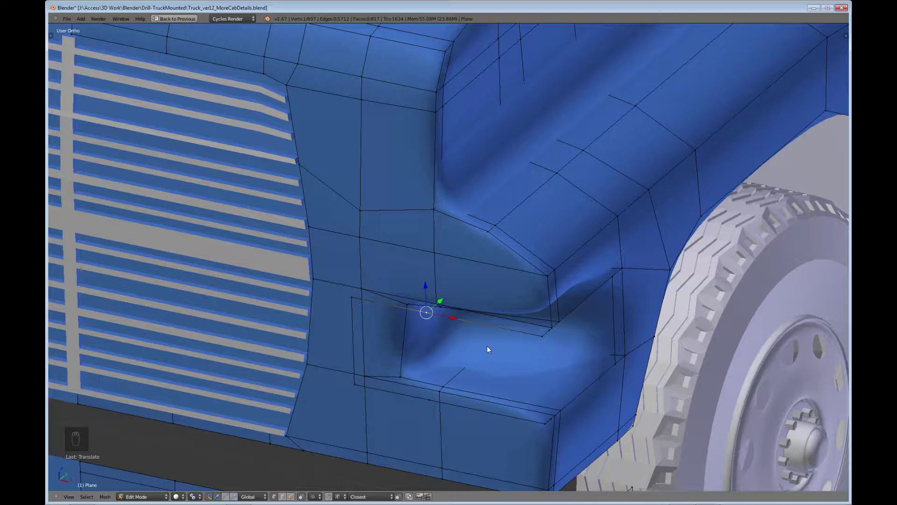
pyautogui.press('x')
pyautogui.keyDown('shift'); pyautogui.rightClick(352, 299); pyautogui.keyUp('shift')
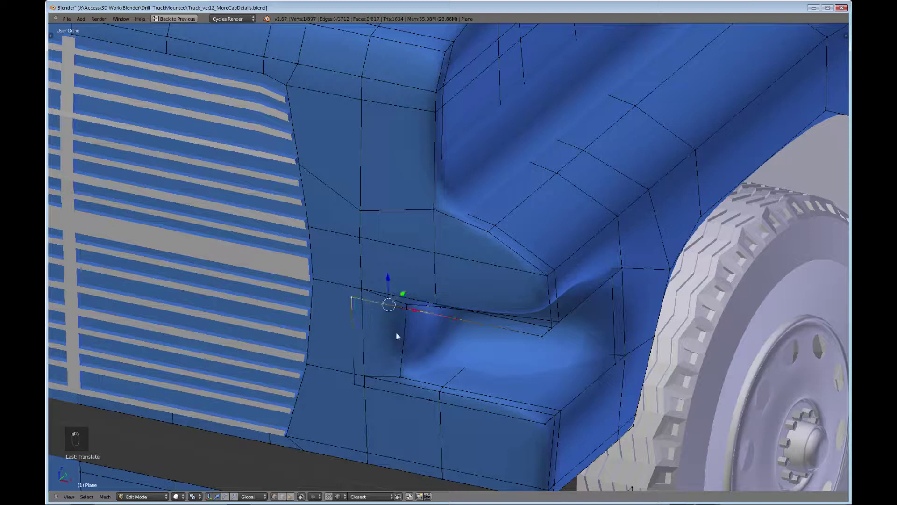
pyautogui.hotkey('alt', 'm')
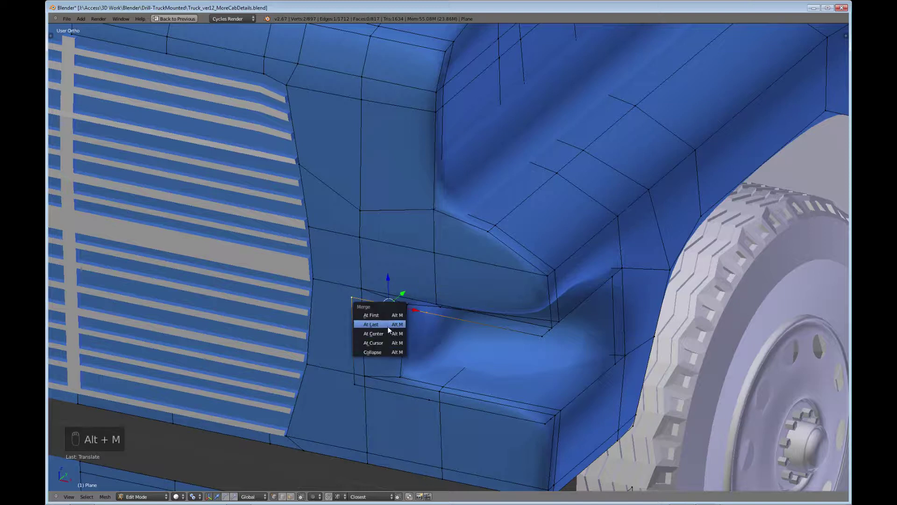
pyautogui.click(388, 327)
pyautogui.rightClick(431, 398)
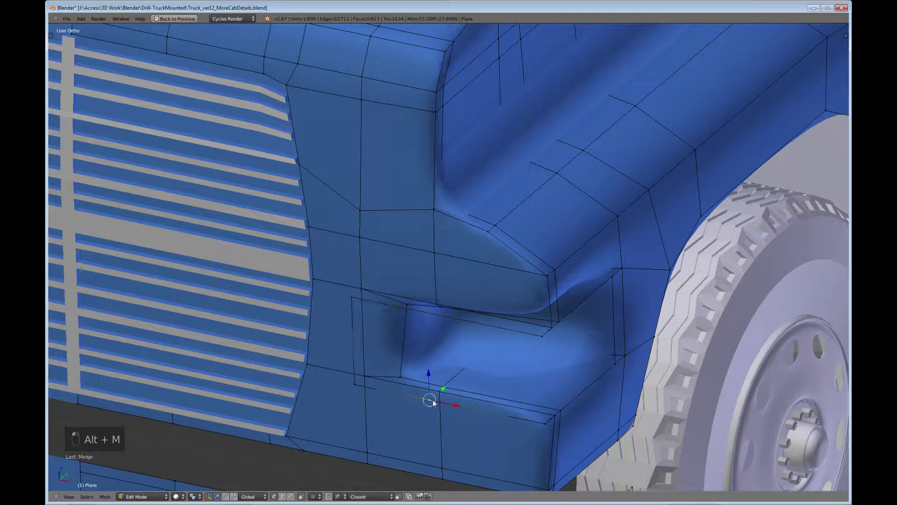
pyautogui.keyDown('shift'); pyautogui.rightClick(354, 385); pyautogui.keyUp('shift')
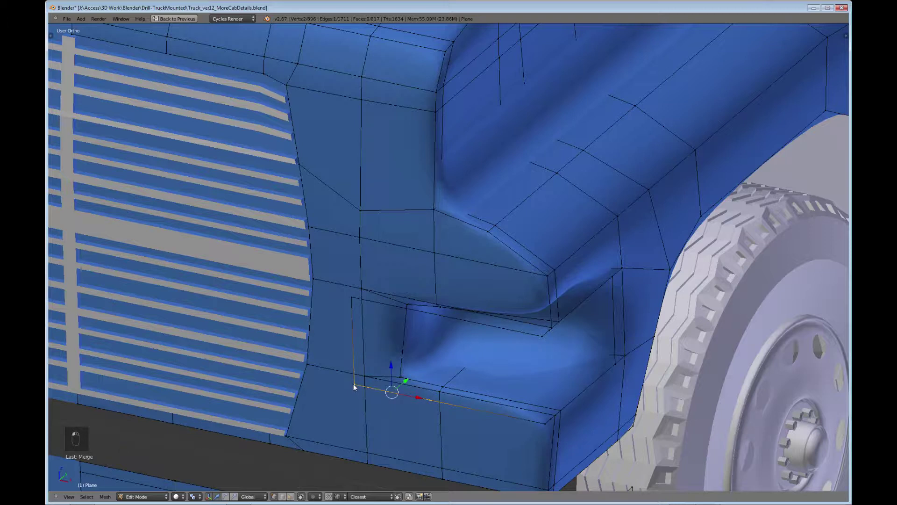
pyautogui.hotkey('alt', 'm')
pyautogui.click(348, 384)
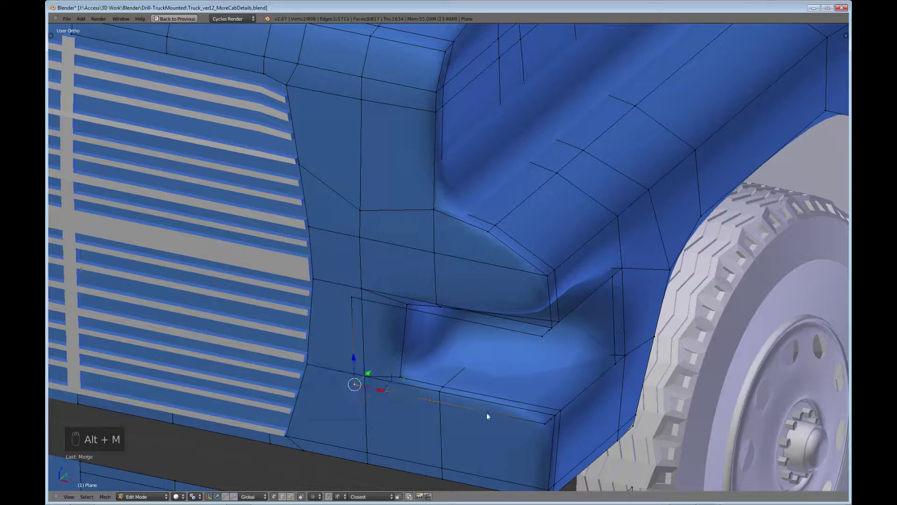
pyautogui.scroll(-1, 484, 402)
pyautogui.moveTo(478, 395); pyautogui.dragTo(449, 413, button='middle')
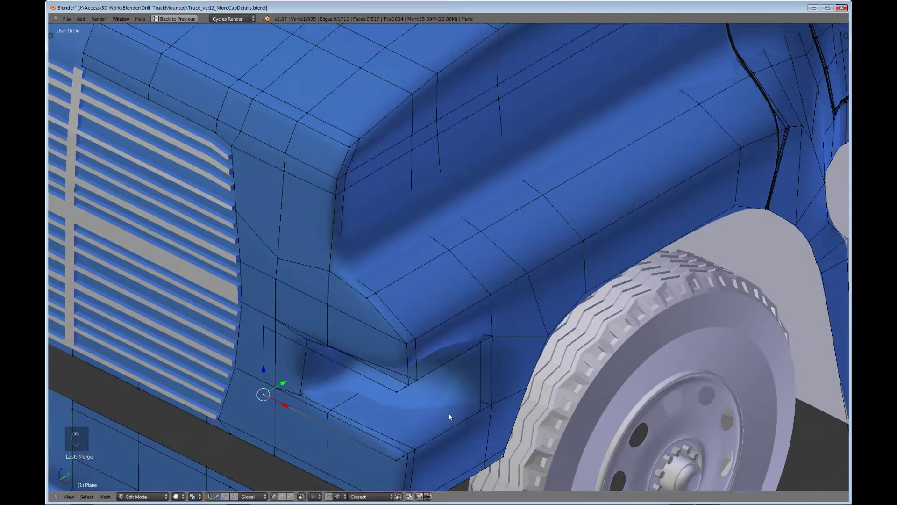
# - Merge the extra vertex on the duplicated outline's upper edge into its front fender corner
pyautogui.rightClick(407, 387)
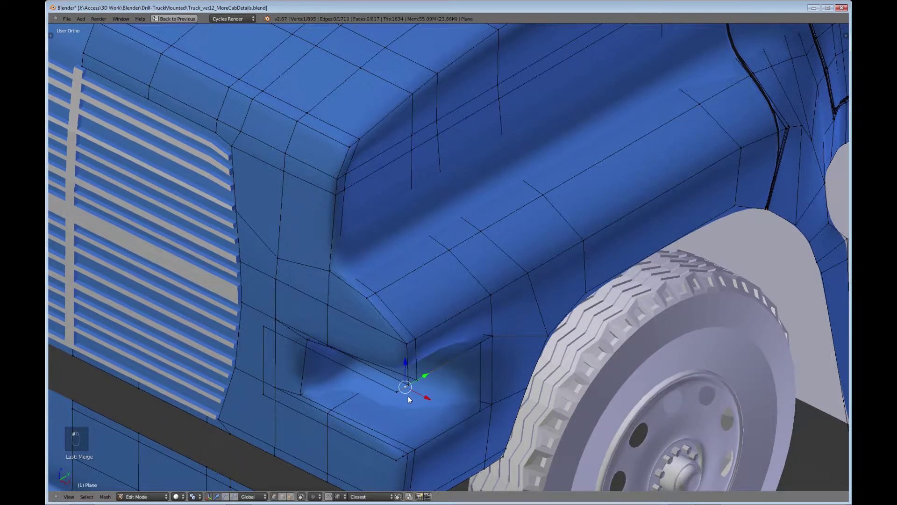
pyautogui.click(397, 391)
pyautogui.keyDown('shift'); pyautogui.rightClick(397, 397); pyautogui.keyUp('shift')
pyautogui.hotkey('alt', 'm')
pyautogui.click(396, 399)
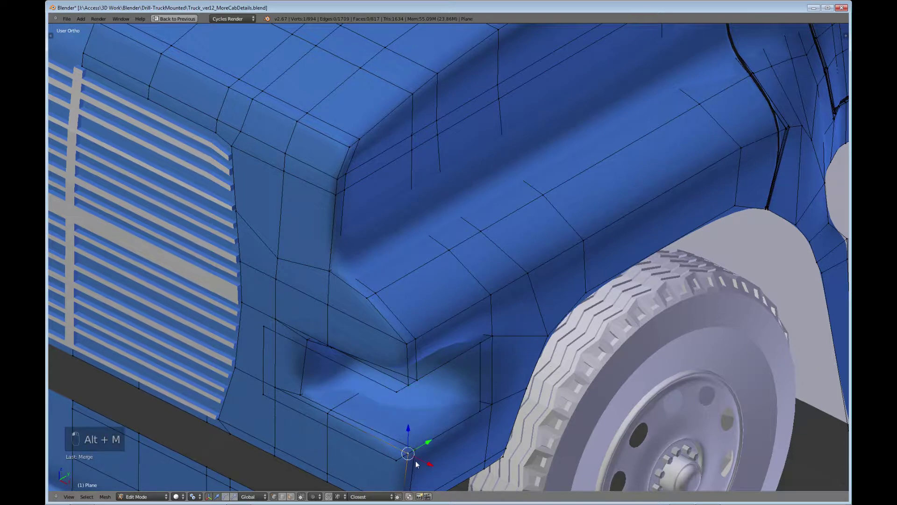
# - Merge the extra vertex on the duplicated outline's lower edge into its front fender corner
pyautogui.moveTo(416, 461); pyautogui.dragTo(484, 418, button='middle')
pyautogui.scroll(3, 483, 418)
pyautogui.rightClick(385, 432)
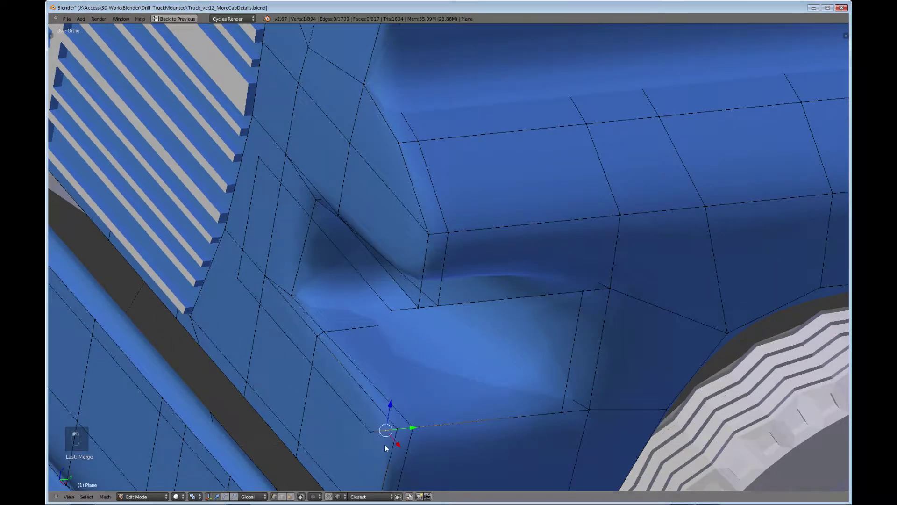
pyautogui.keyDown('shift'); pyautogui.rightClick(367, 433); pyautogui.keyUp('shift')
pyautogui.hotkey('alt', 'm')
pyautogui.click(359, 434)
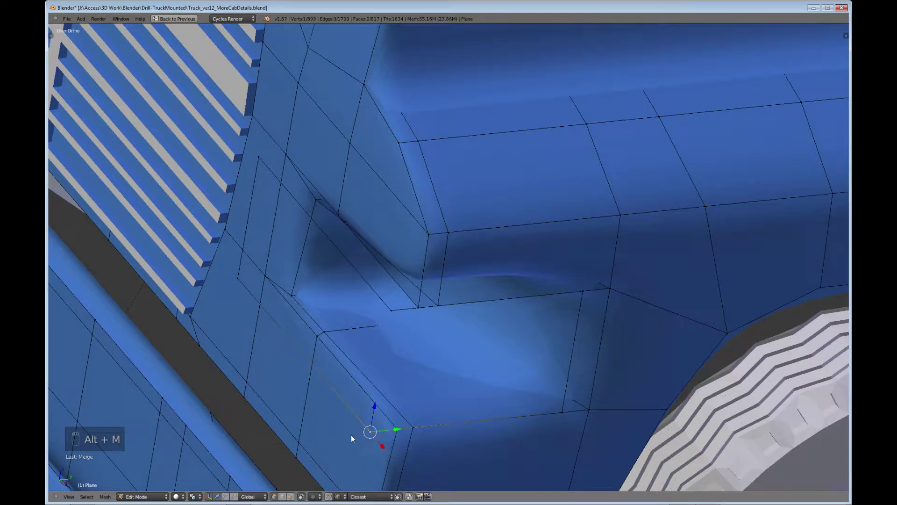
# - Select the four corner vertices of the outline's front section and fill them with a face
pyautogui.scroll(-2, 426, 429)
pyautogui.moveTo(447, 418); pyautogui.dragTo(514, 394, button='middle')
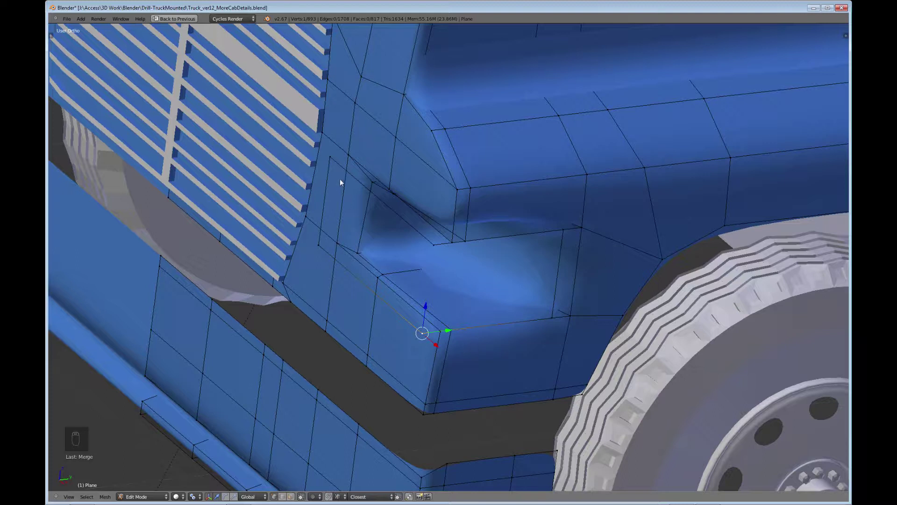
pyautogui.rightClick(334, 162)
pyautogui.keyDown('shift'); pyautogui.rightClick(432, 244); pyautogui.keyUp('shift')
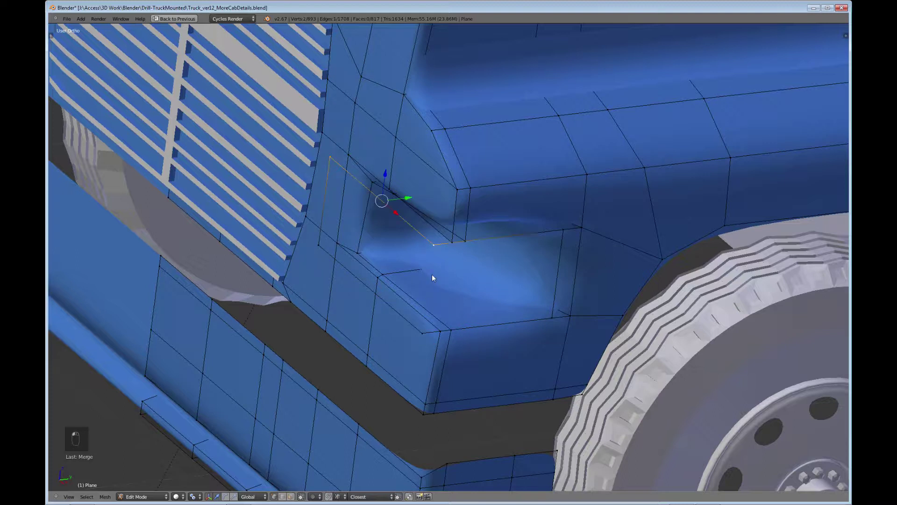
pyautogui.keyDown('shift'); pyautogui.rightClick(425, 329); pyautogui.keyUp('shift')
pyautogui.keyDown('shift'); pyautogui.rightClick(319, 245); pyautogui.keyUp('shift')
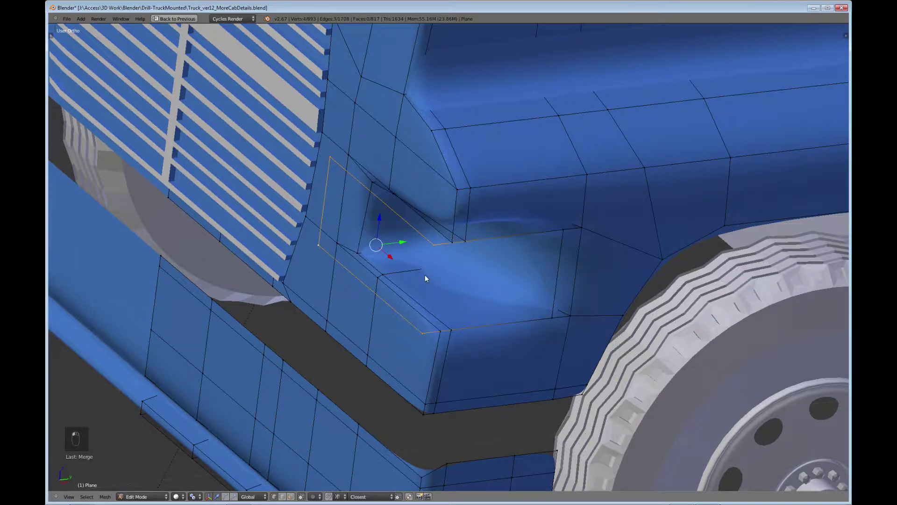
pyautogui.press('f')
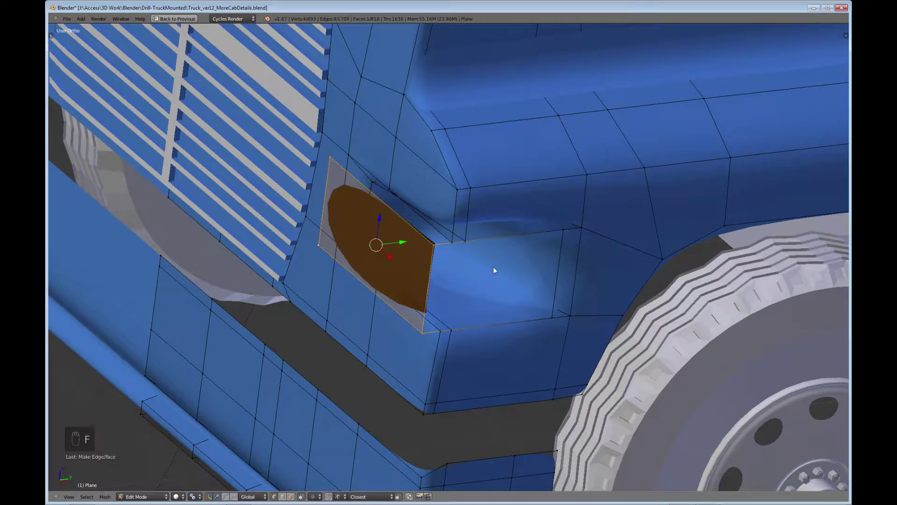
# - Fill the outline's side section around the fender corner with a second face from its four corner vertices
pyautogui.rightClick(430, 248)
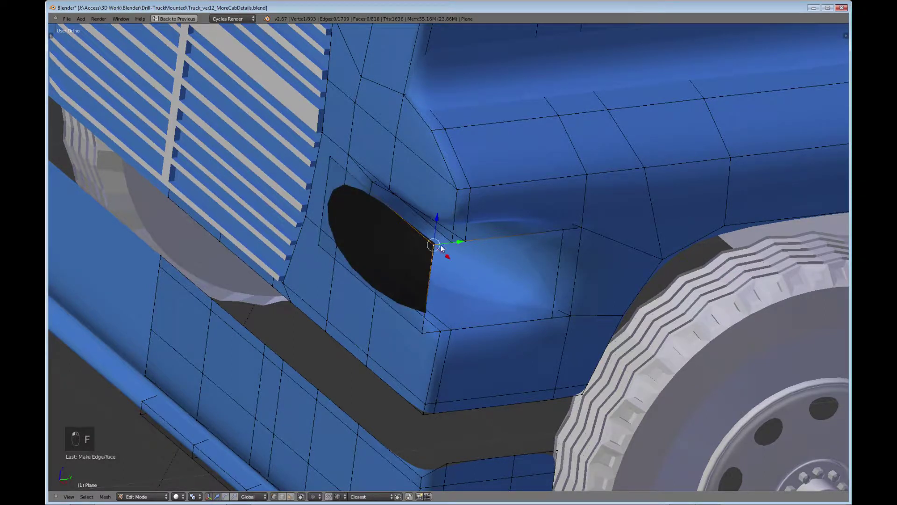
pyautogui.keyDown('shift'); pyautogui.rightClick(564, 230); pyautogui.keyUp('shift')
pyautogui.keyDown('shift'); pyautogui.rightClick(553, 318); pyautogui.keyUp('shift')
pyautogui.keyDown('shift'); pyautogui.rightClick(422, 333); pyautogui.keyUp('shift')
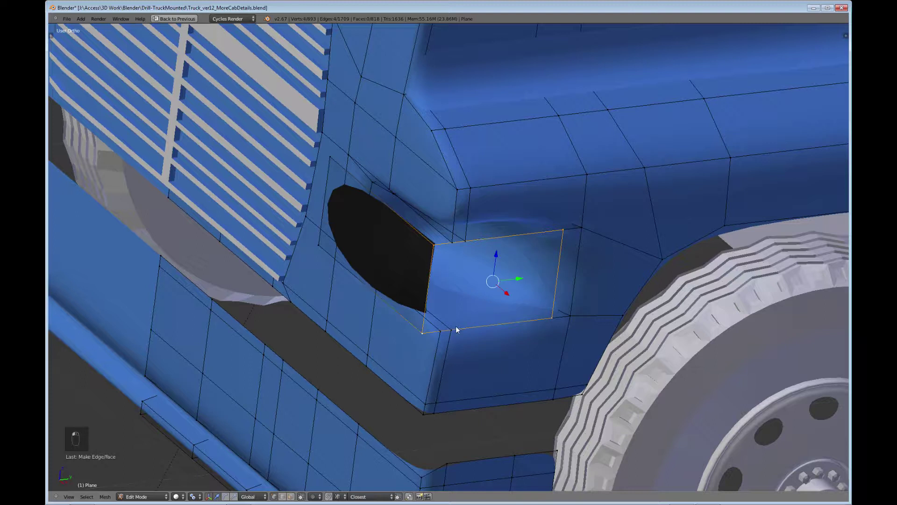
pyautogui.press('f')
# - Assign the BaseColor material to the side headlight face and, in face selection mode, to the front headlight face
pyautogui.moveTo(467, 304); pyautogui.dragTo(565, 280, button='middle')
pyautogui.moveTo(642, 235); pyautogui.dragTo(635, 240, button='middle')
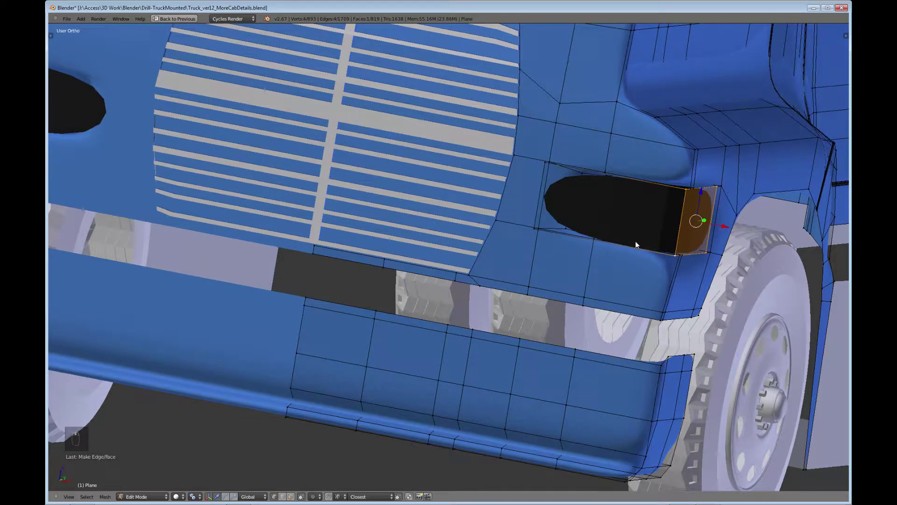
pyautogui.hotkey('ctrl', 'Up')
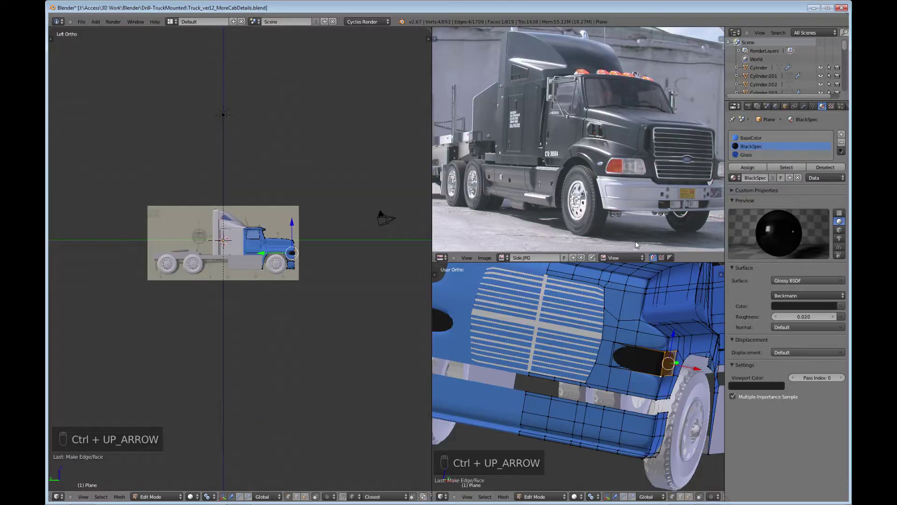
pyautogui.click(751, 138)
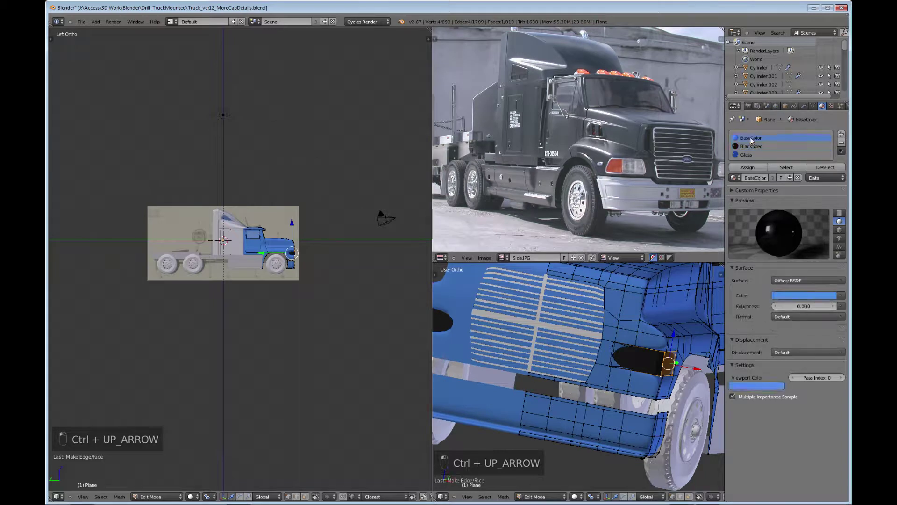
pyautogui.click(748, 167)
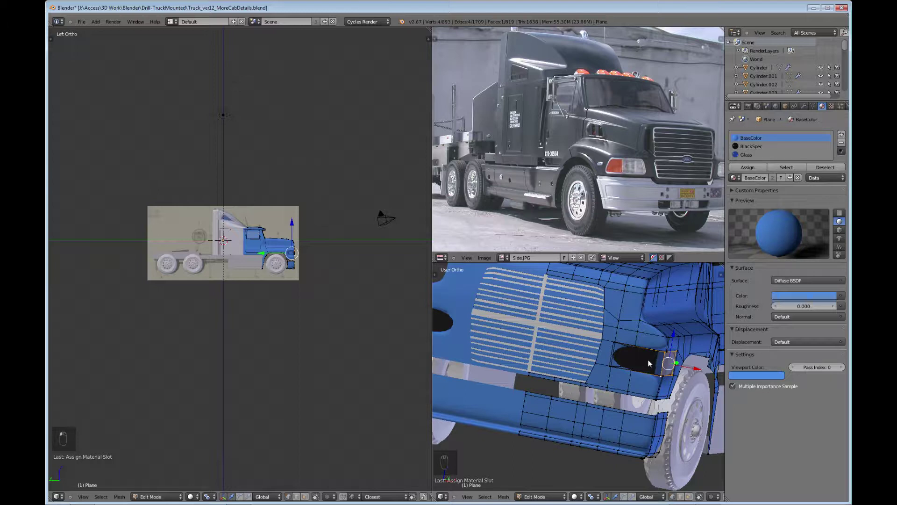
pyautogui.click(689, 497)
pyautogui.rightClick(640, 368)
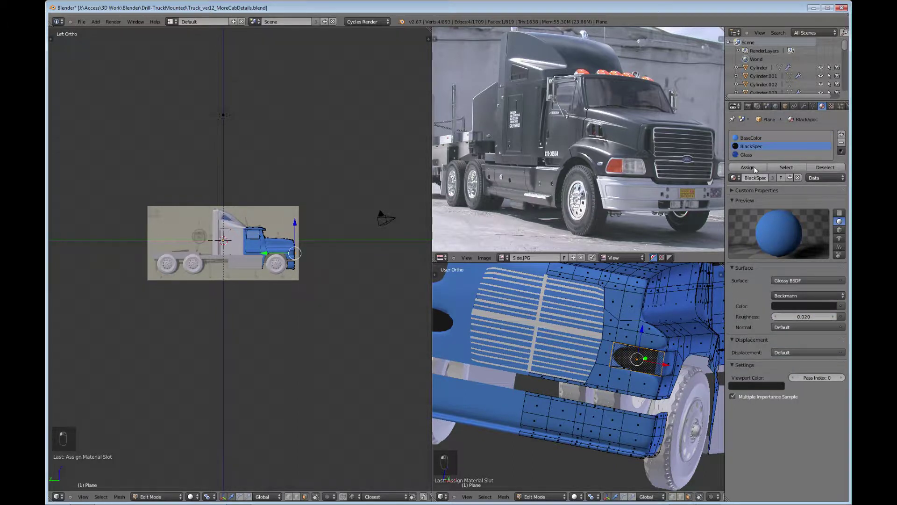
pyautogui.click(748, 167)
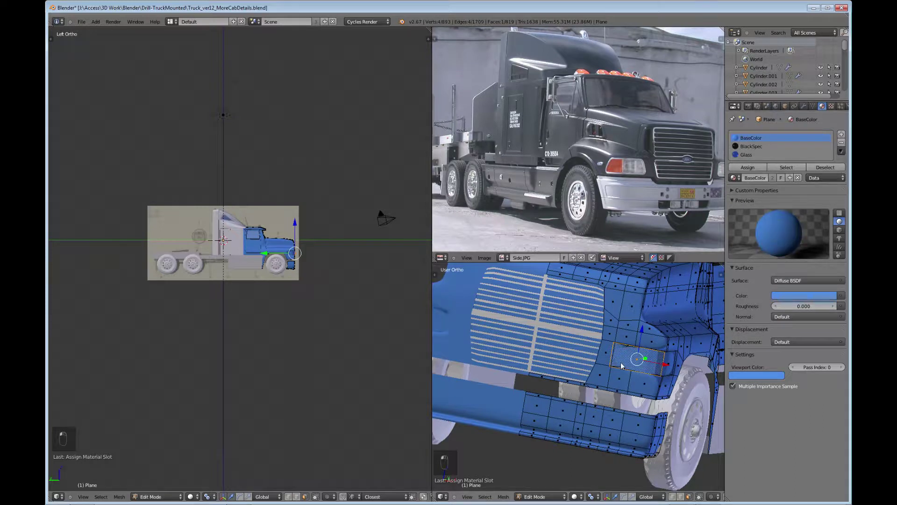
# - Compare the new headlight faces with the headlight in the truck reference photo, viewing the photo up close
pyautogui.hotkey('ctrl', 'Up')
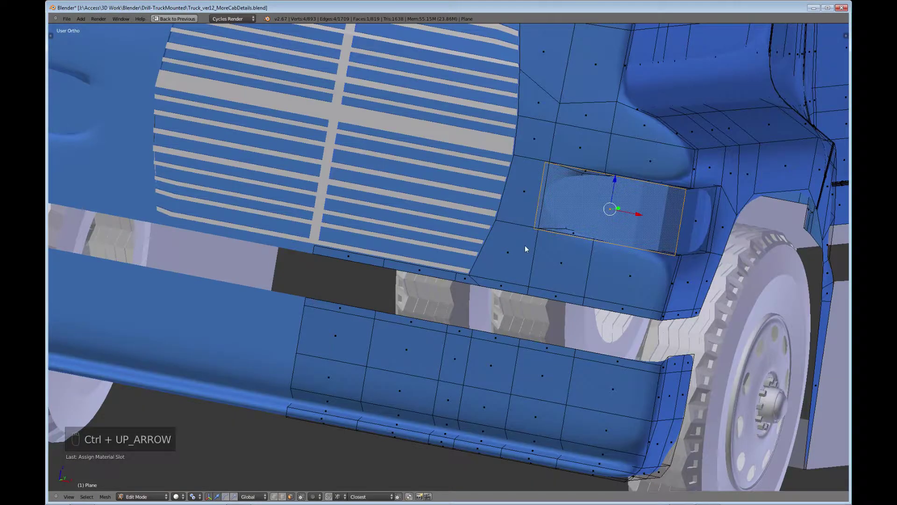
pyautogui.scroll(1, 505, 284)
pyautogui.moveTo(505, 284); pyautogui.dragTo(554, 264, button='middle')
pyautogui.scroll(2, 553, 265)
pyautogui.keyDown('shift'); pyautogui.moveTo(507, 226); pyautogui.dragTo(486, 335, button='middle'); pyautogui.keyUp('shift')
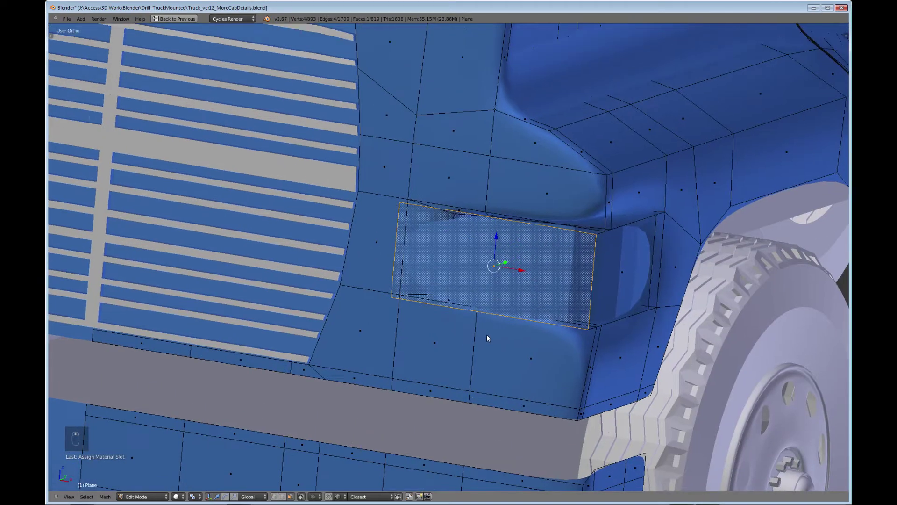
pyautogui.hotkey('ctrl', 'Up')
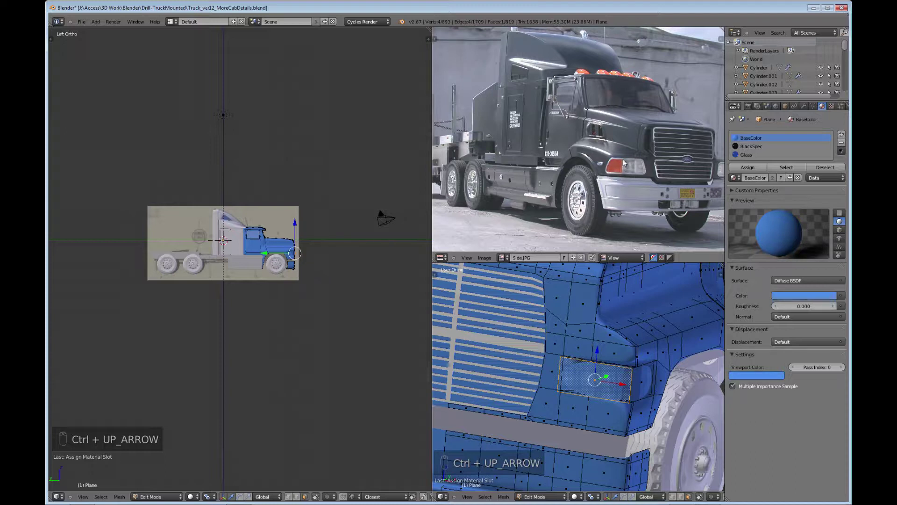
pyautogui.press('Right')
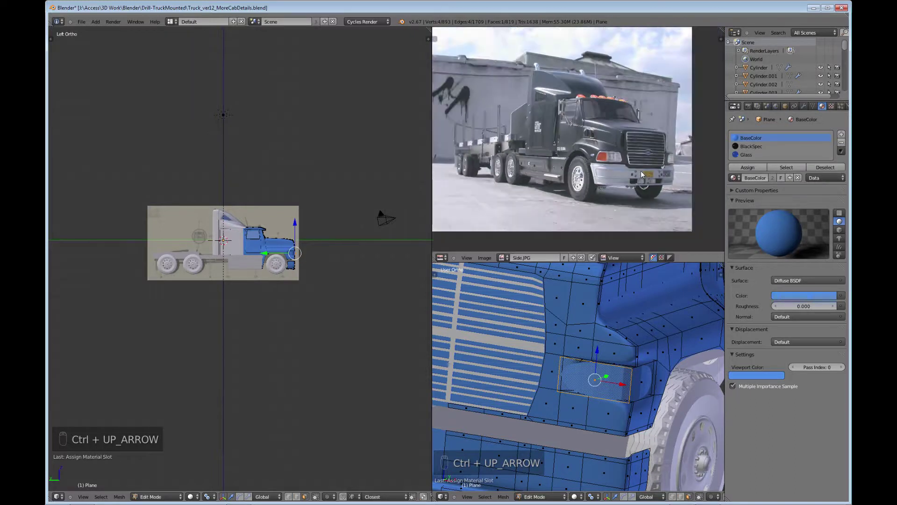
pyautogui.press('Right')
pyautogui.press('Right')
pyautogui.press('Right')
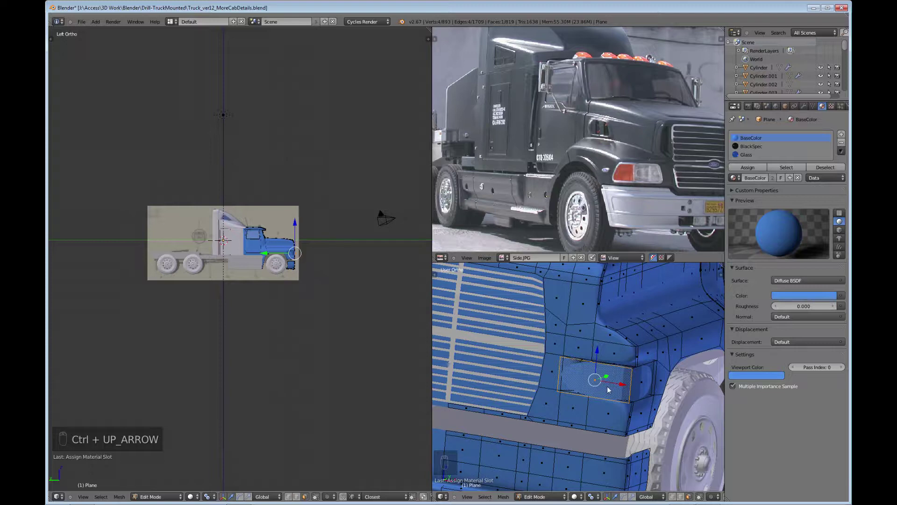
pyautogui.hotkey('ctrl', 'Up')
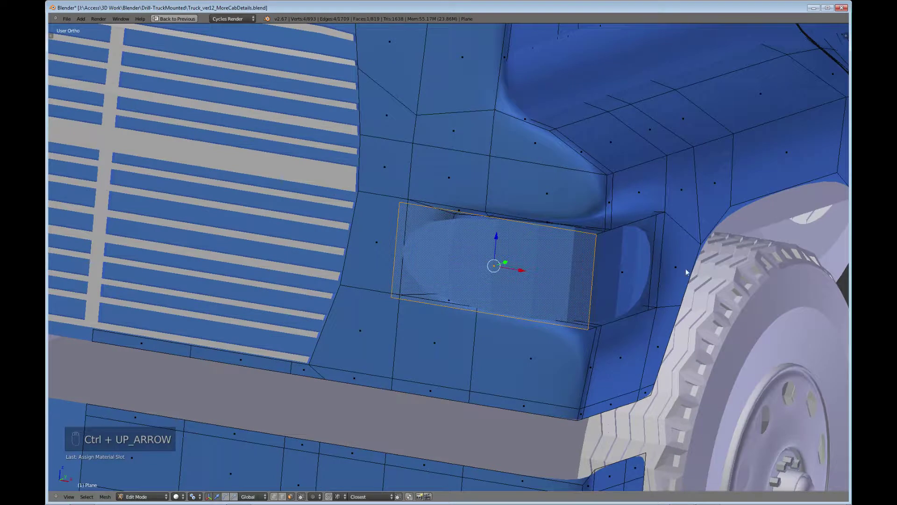
# - Try to extrude both headlight faces together in place and scale them inward
pyautogui.keyDown('shift'); pyautogui.rightClick(624, 280); pyautogui.keyUp('shift')
pyautogui.moveTo(623, 280)
pyautogui.mouseDown(button='middle')
pyautogui.moveTo(632, 298)
pyautogui.moveTo(619, 290)
pyautogui.mouseUp(button='middle')
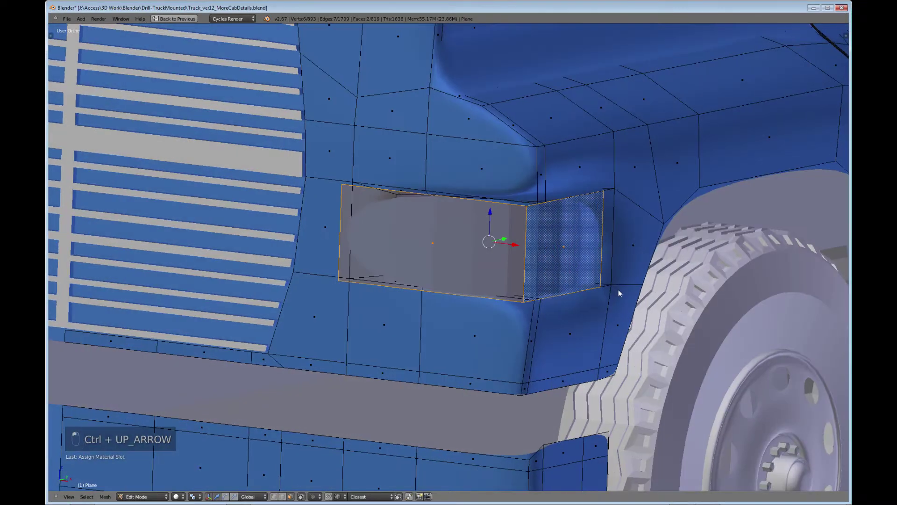
pyautogui.press('e')
pyautogui.rightClick(643, 344)
pyautogui.press('s')
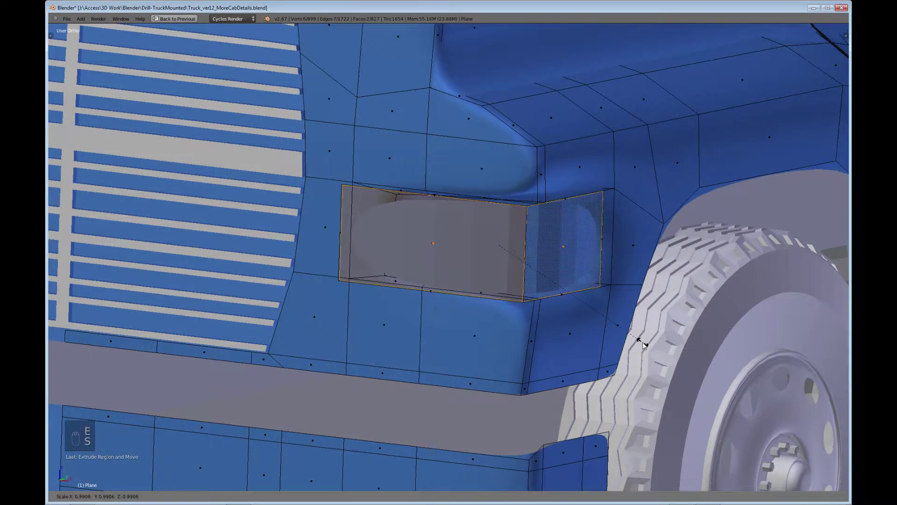
pyautogui.rightClick(619, 315)
pyautogui.hotkey('ctrl', 'z')
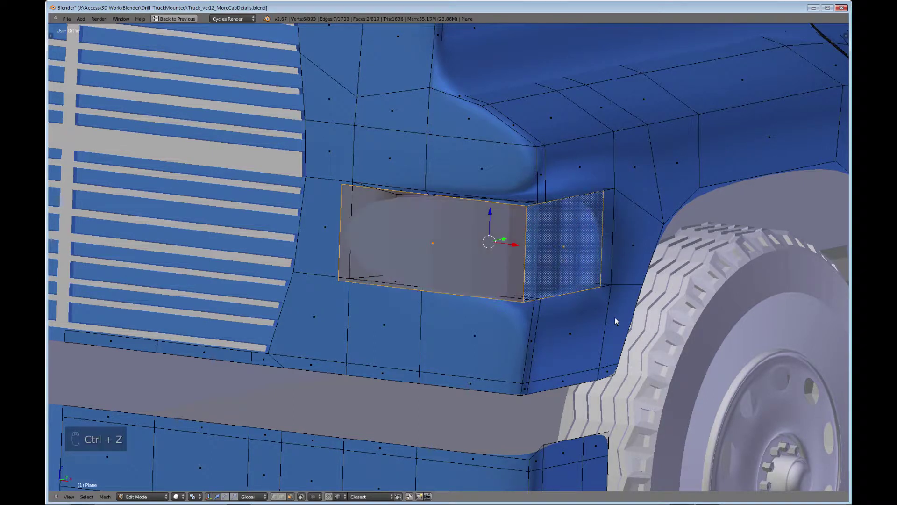
pyautogui.hotkey('ctrl', 'z')
# - Extrude the front headlight face in place and scale it to about 0.86 to form an inset
pyautogui.moveTo(497, 286); pyautogui.dragTo(629, 346, button='middle')
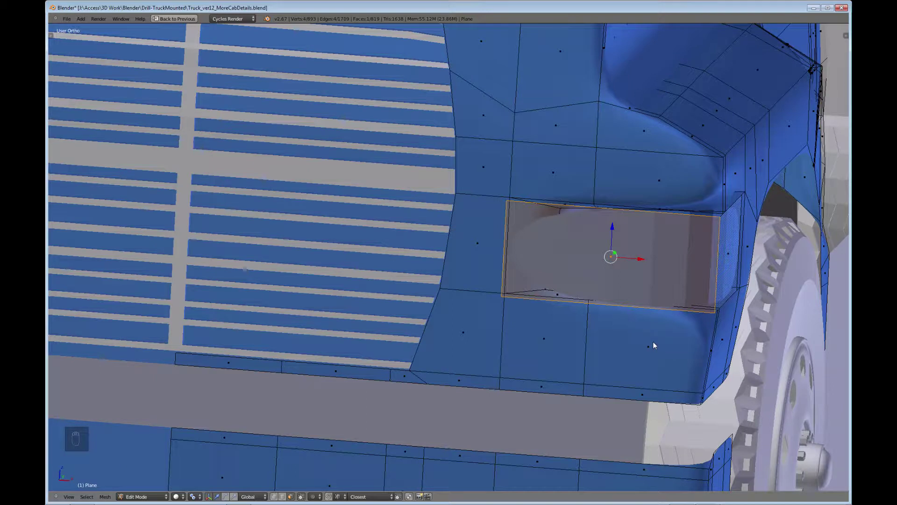
pyautogui.hotkey('ctrl', 'Up')
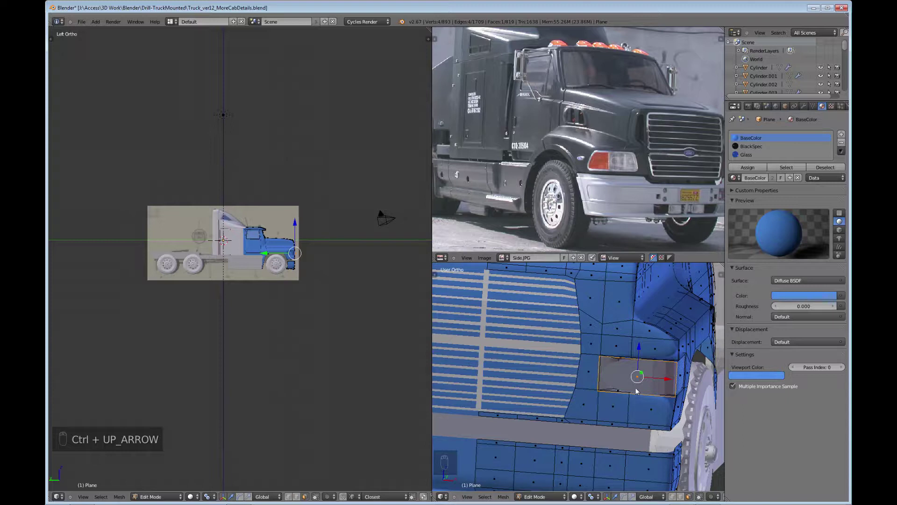
pyautogui.hotkey('ctrl', 'Up')
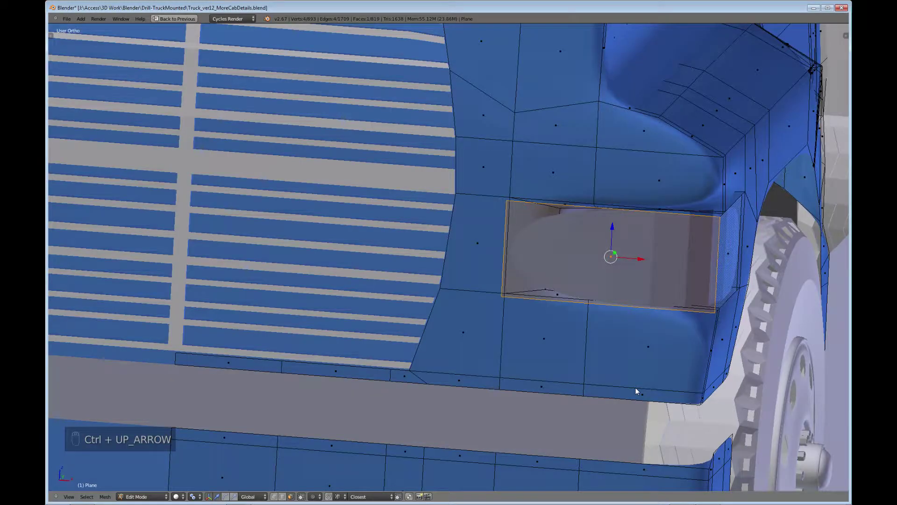
pyautogui.press('e')
pyautogui.rightClick(683, 308)
pyautogui.press('s')
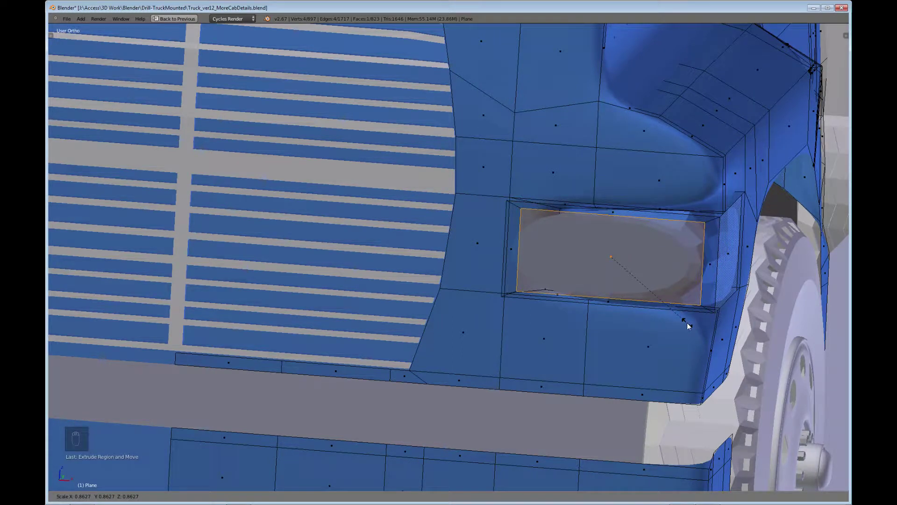
pyautogui.click(687, 322)
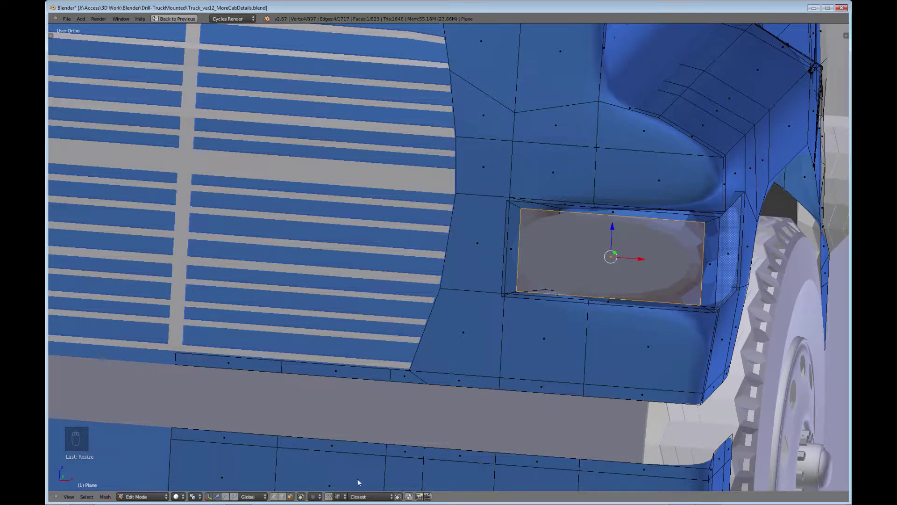
# - In edge selection mode, move the inset face's fender-side vertical edge along X toward the grille
pyautogui.click(283, 497)
pyautogui.rightClick(707, 270)
pyautogui.press('g')
pyautogui.press('x')
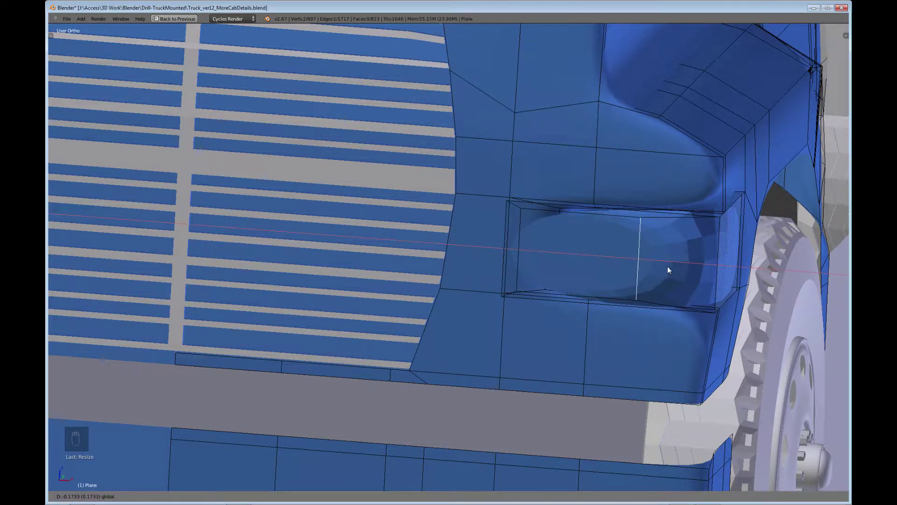
pyautogui.click(679, 270)
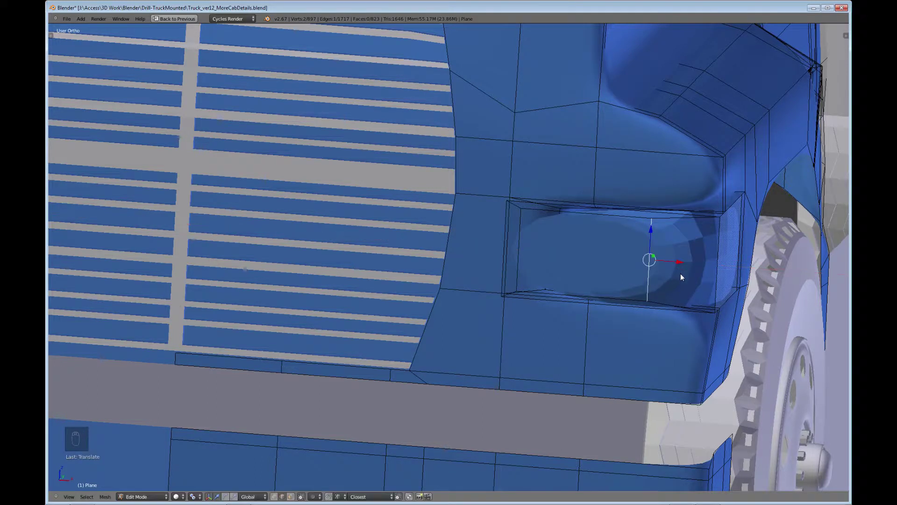
# - Move the same inset edge about 0.15 along X toward the fender corner
pyautogui.moveTo(696, 291); pyautogui.dragTo(566, 370, button='middle')
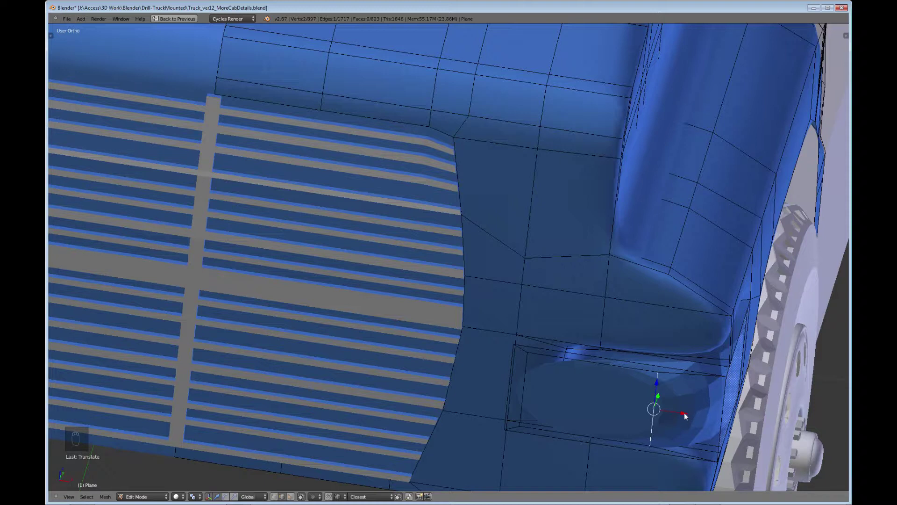
pyautogui.moveTo(685, 414); pyautogui.dragTo(734, 423)
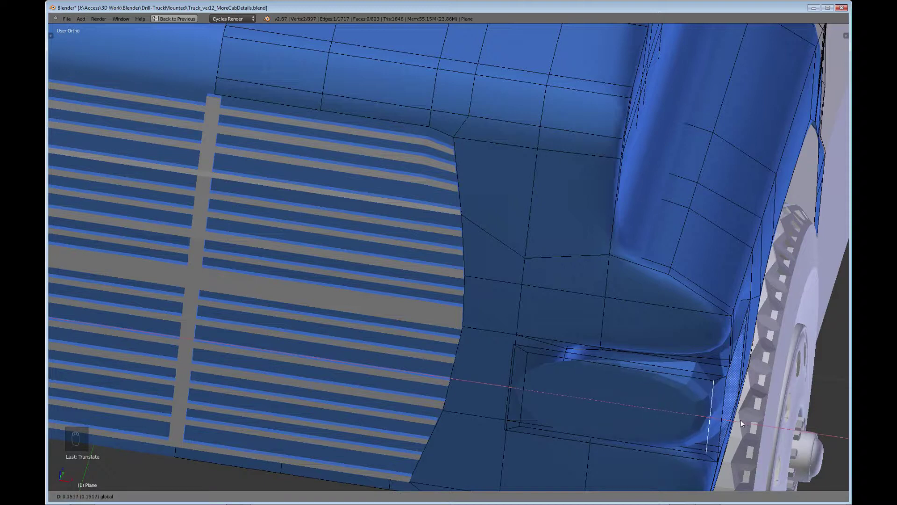
pyautogui.click(741, 420)
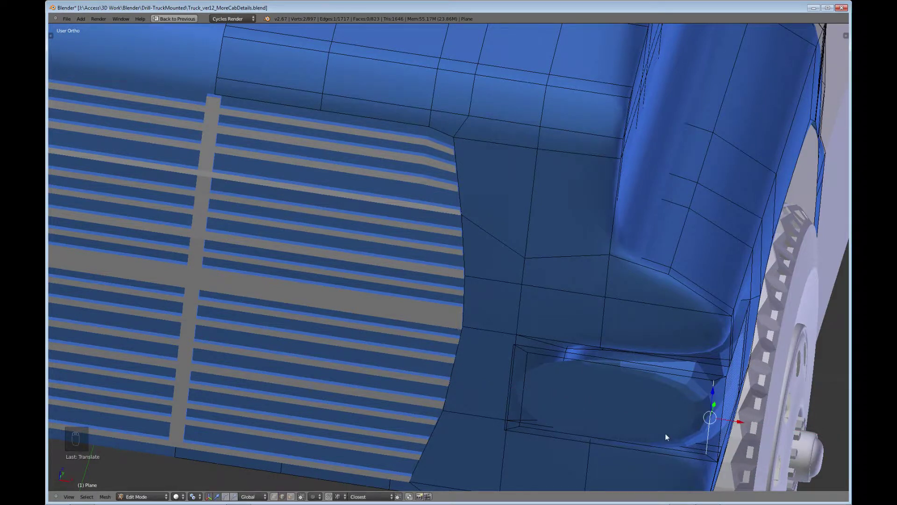
# - Undo the edge moves and the scaling of the front headlight face's inset
pyautogui.moveTo(666, 437); pyautogui.dragTo(489, 369, button='middle')
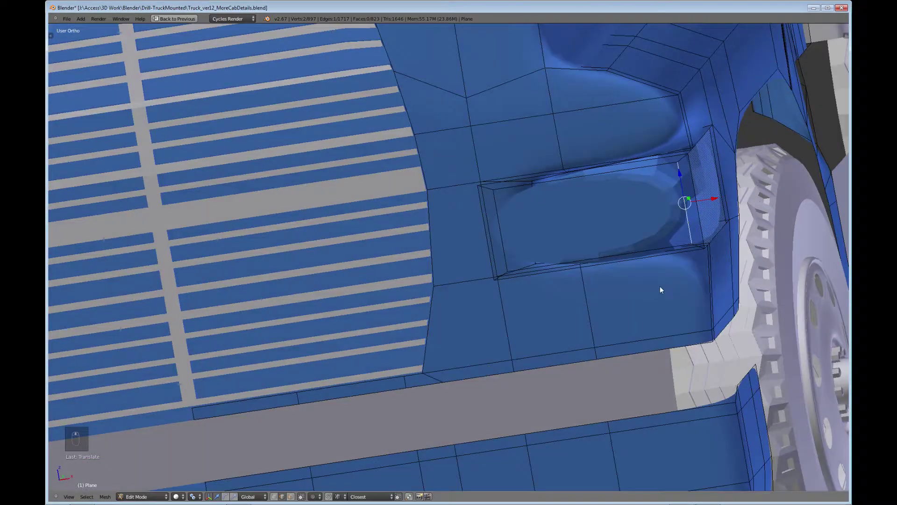
pyautogui.moveTo(661, 290); pyautogui.dragTo(678, 313, button='middle')
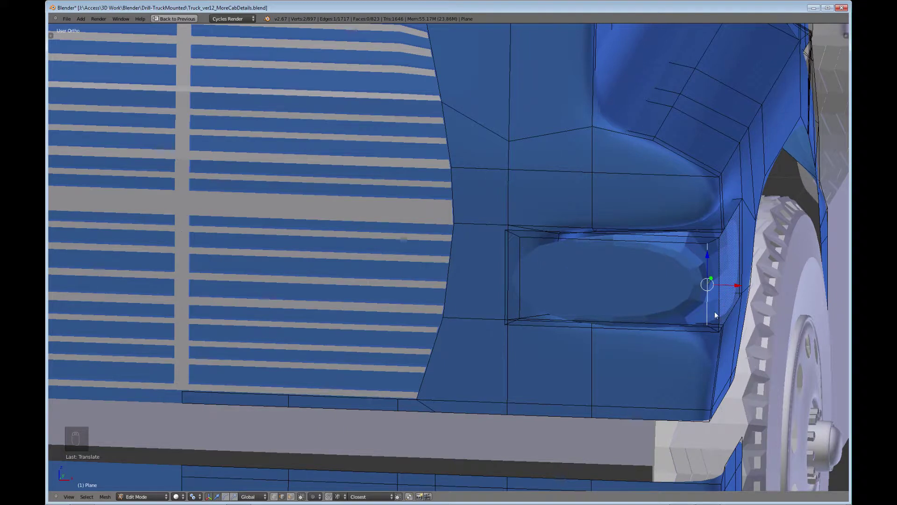
pyautogui.scroll(-4, 714, 313)
pyautogui.moveTo(714, 313); pyautogui.dragTo(600, 360, button='middle')
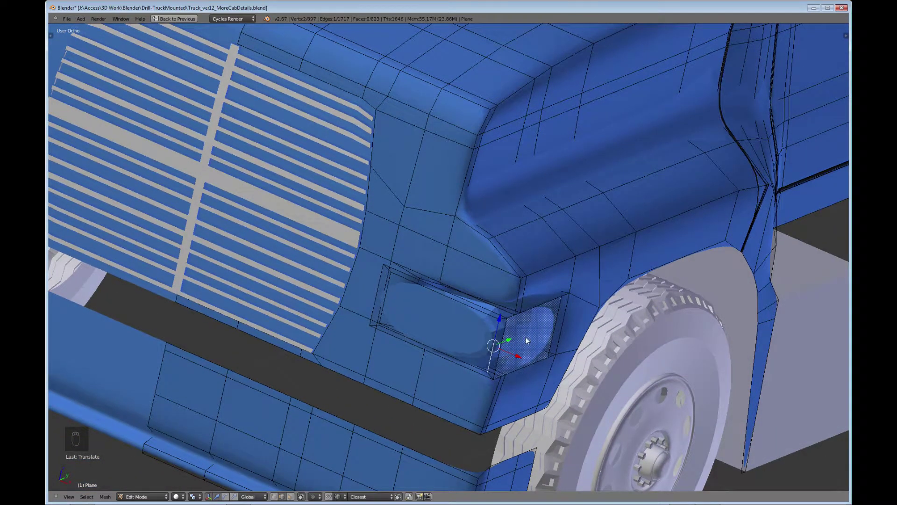
pyautogui.moveTo(527, 341); pyautogui.dragTo(506, 330, button='middle')
pyautogui.scroll(4, 506, 330)
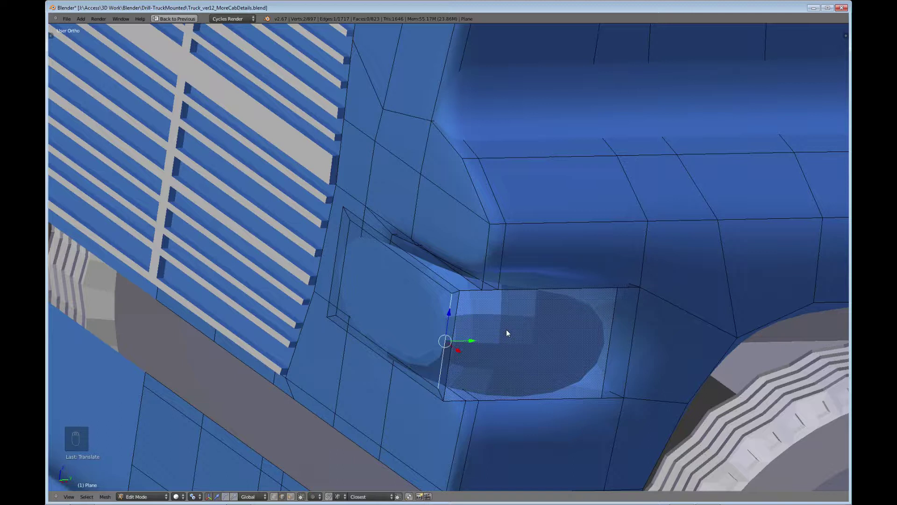
pyautogui.hotkey('ctrl', 'z')
pyautogui.hotkey('ctrl', 'z')
pyautogui.hotkey('ctrl', 'z')
pyautogui.hotkey('ctrl', 'z')
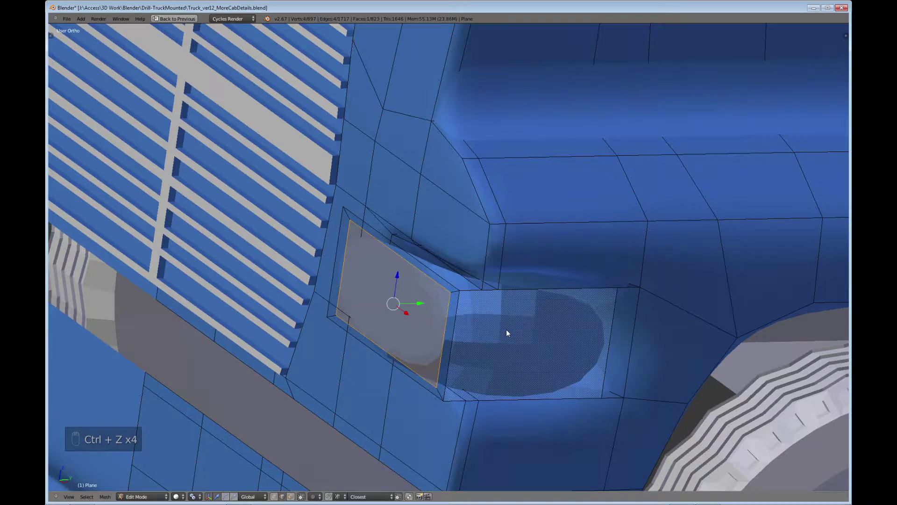
pyautogui.hotkey('ctrl', 'z')
pyautogui.hotkey('ctrl', 'z')
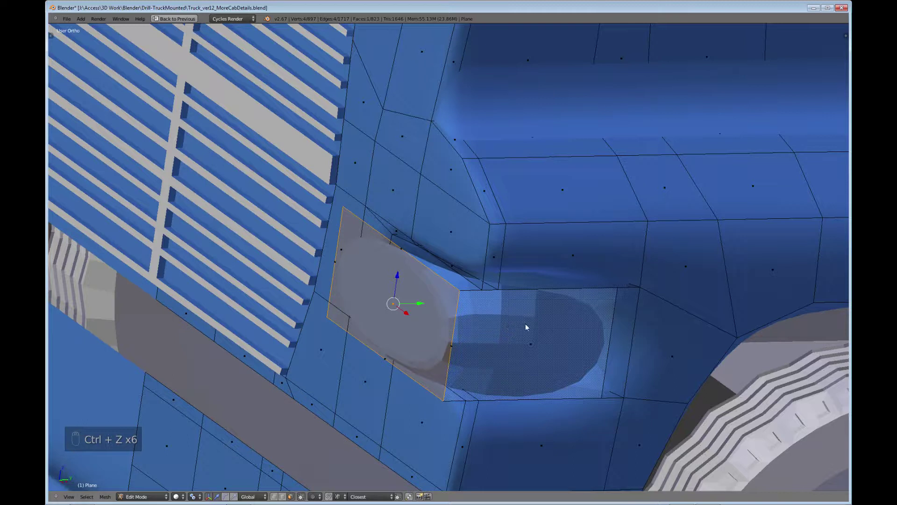
# - Try to add two horizontal loop cuts across both headlight faces and spread them apart along Z
pyautogui.hotkey('ctrl', 'r')
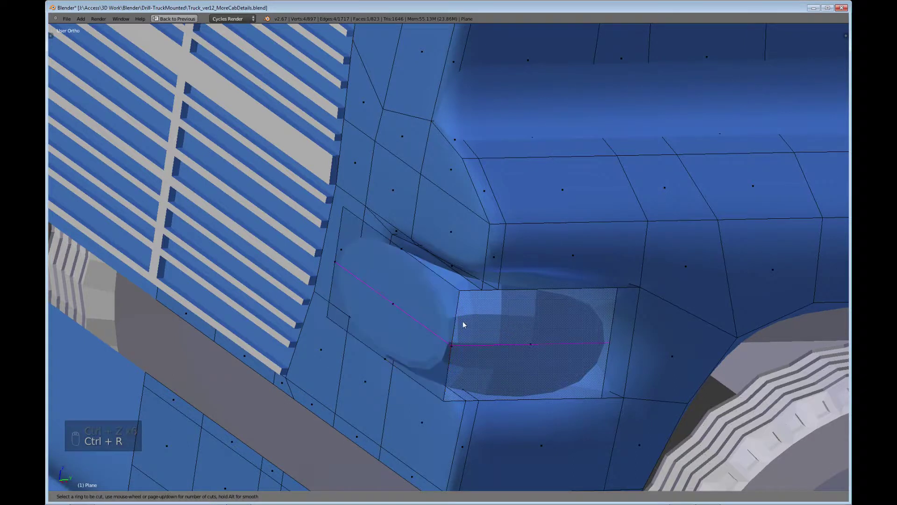
pyautogui.scroll(1, 463, 321)
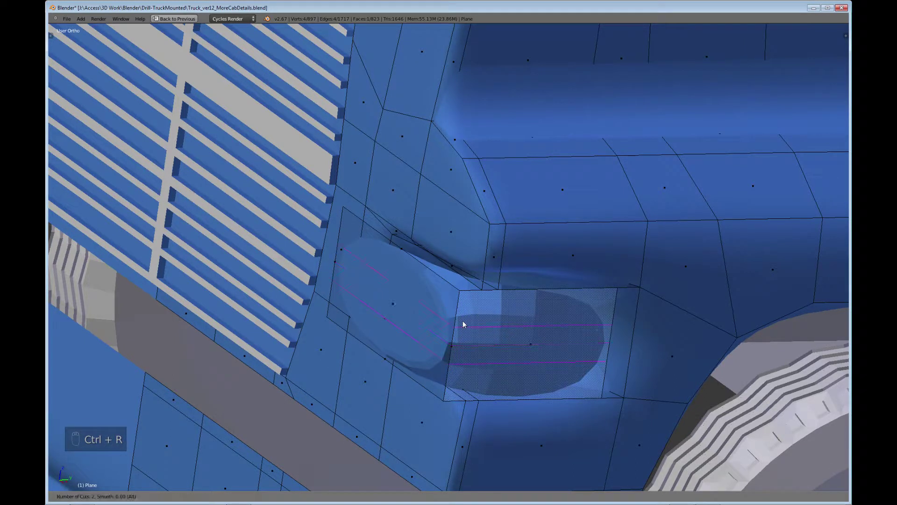
pyautogui.click(462, 321)
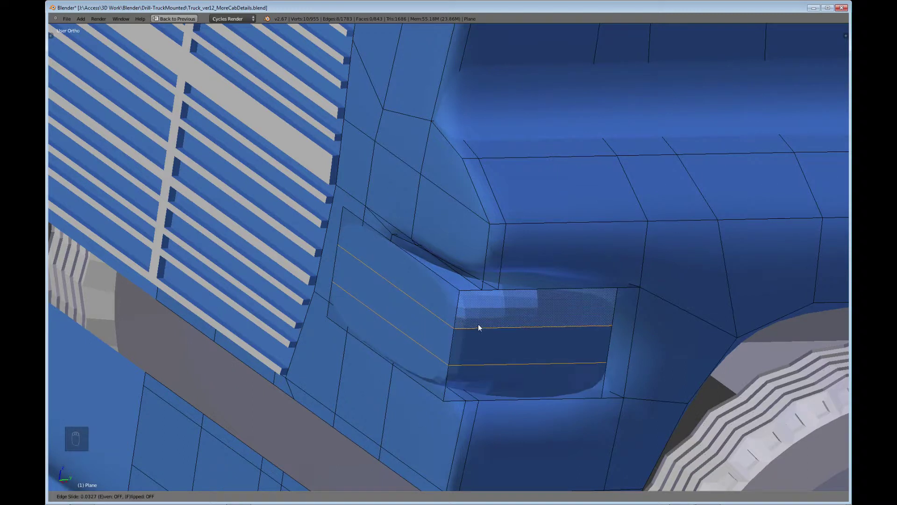
pyautogui.click(478, 324)
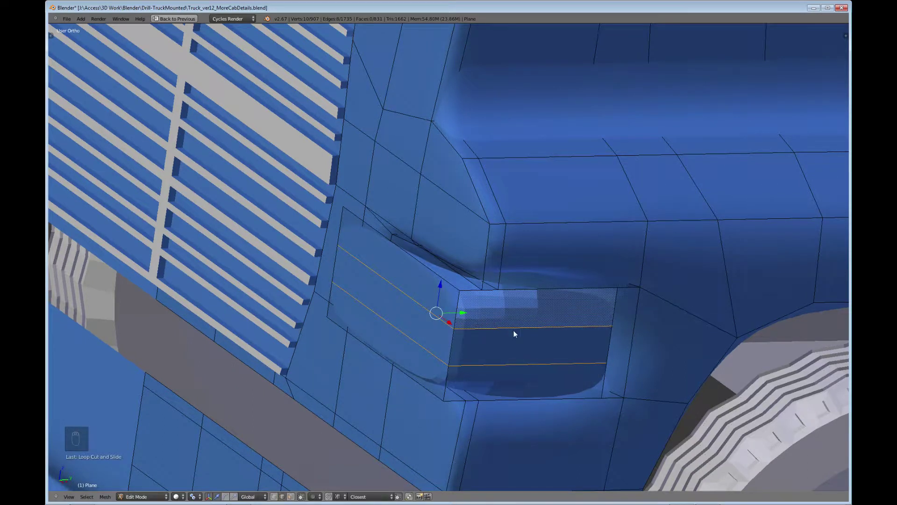
pyautogui.press('s')
pyautogui.press('z')
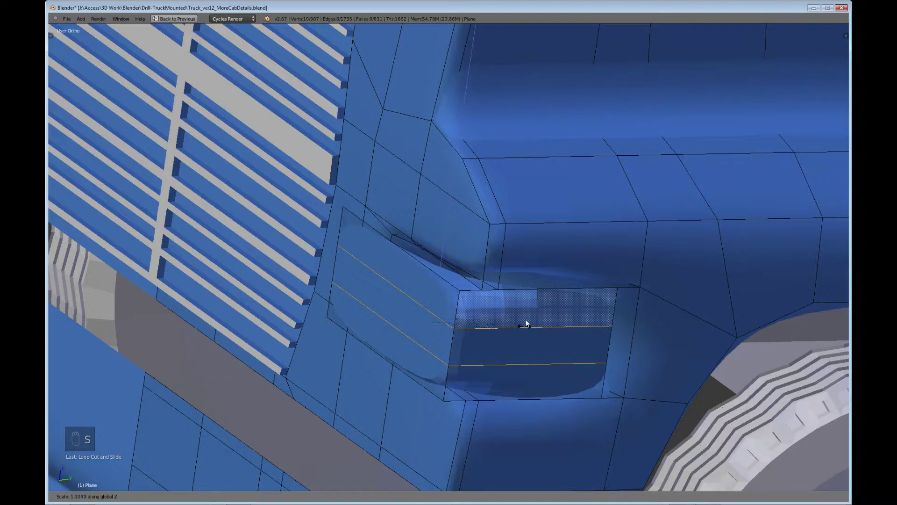
pyautogui.click(489, 309)
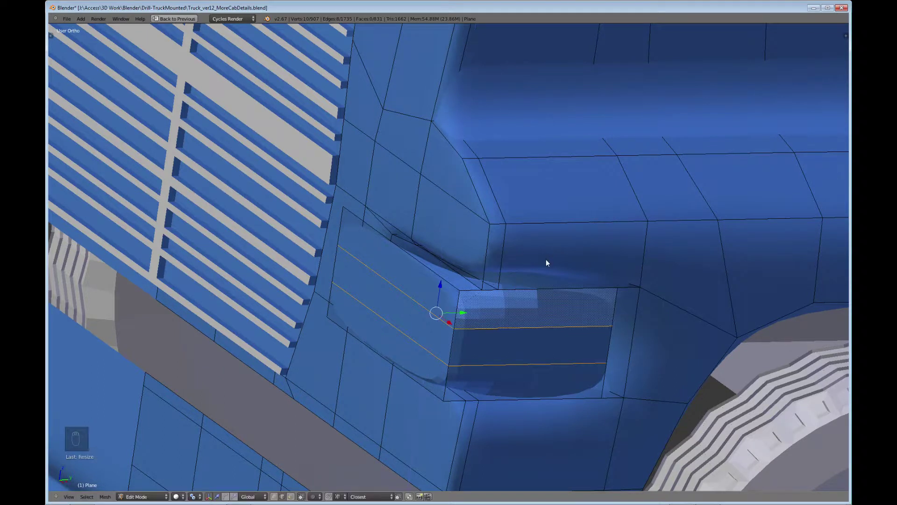
# - Try scaling the two headlight loop cuts along Z again, and undo the resizing and the cuts
pyautogui.scroll(-4, 504, 330)
pyautogui.moveTo(504, 330); pyautogui.dragTo(459, 287, button='middle')
pyautogui.scroll(4, 432, 337)
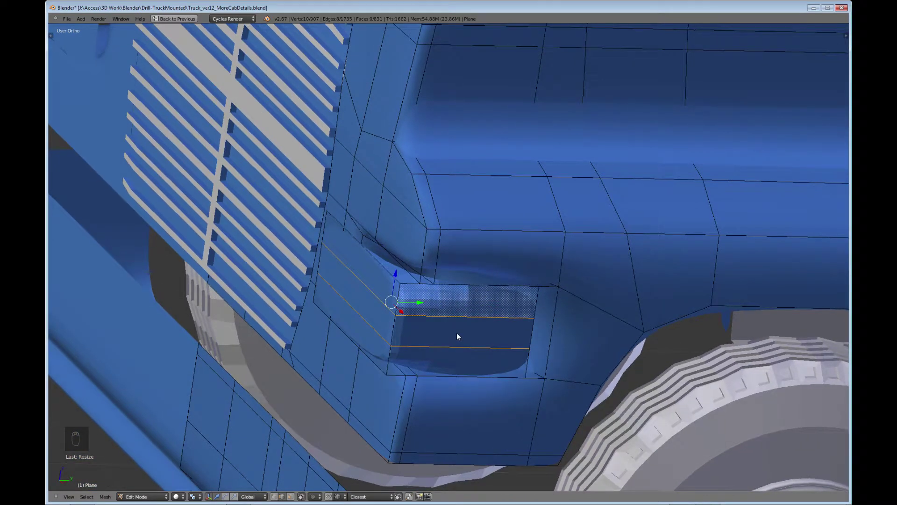
pyautogui.press('s')
pyautogui.press('z')
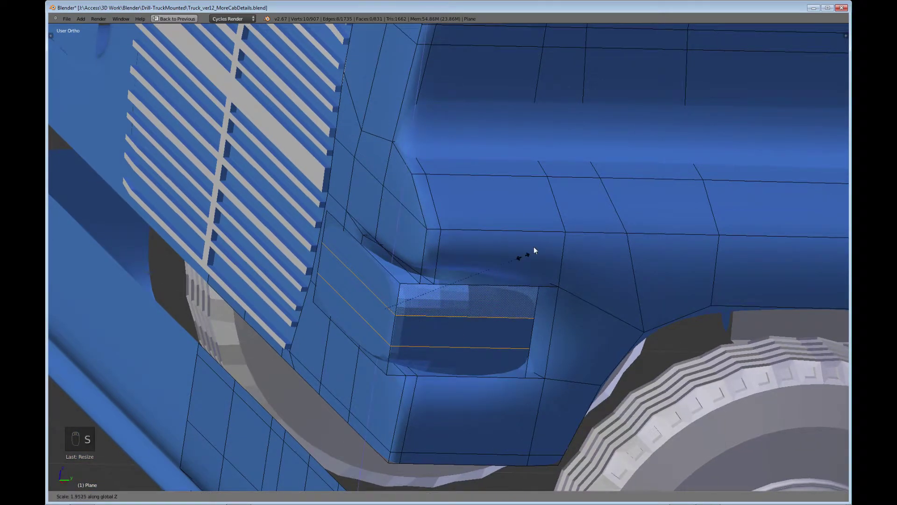
pyautogui.click(414, 315)
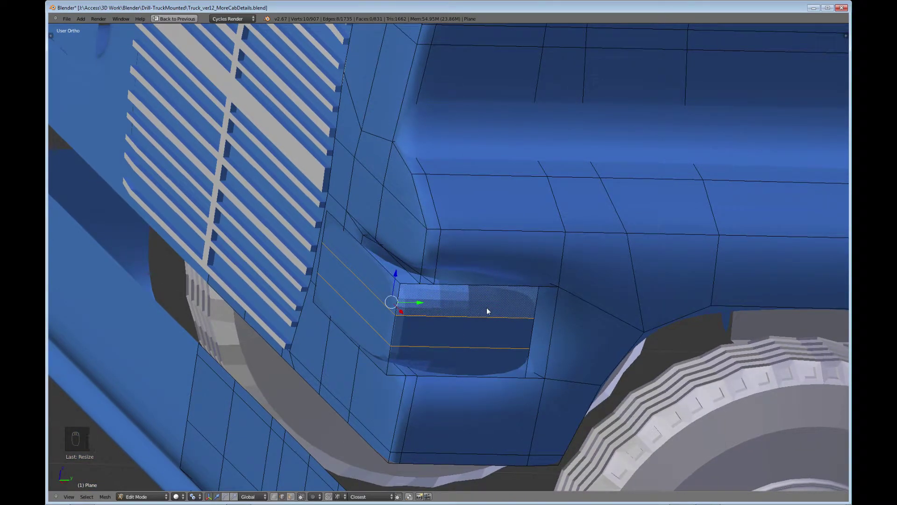
pyautogui.hotkey('ctrl', 'z')
pyautogui.hotkey('ctrl', 'z')
pyautogui.hotkey('ctrl', 'z')
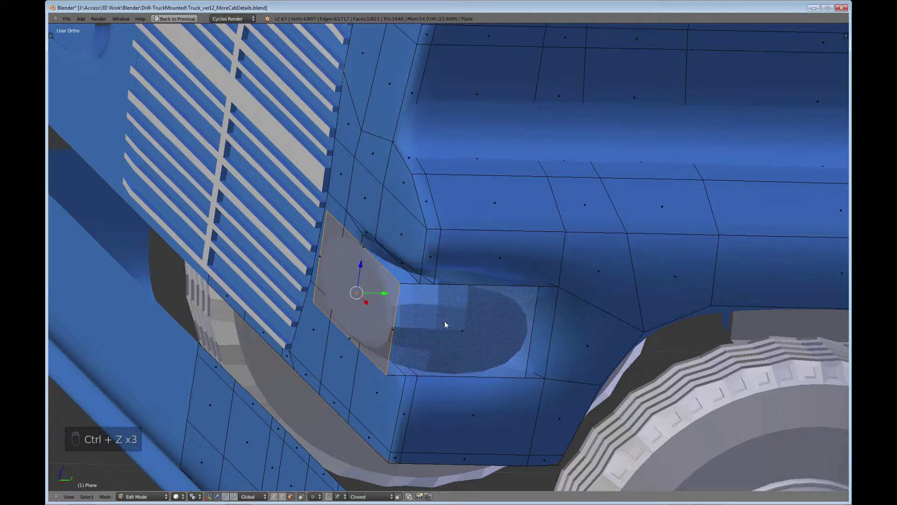
# - Add one horizontal loop cut close to the upper edge of the wraparound headlight faces and another close to the lower edge
pyautogui.hotkey('ctrl', 'r')
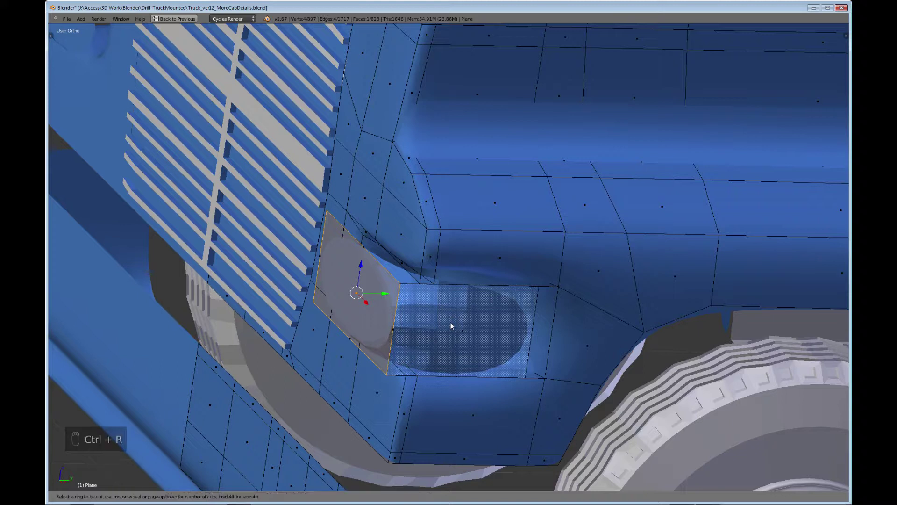
pyautogui.click(388, 312)
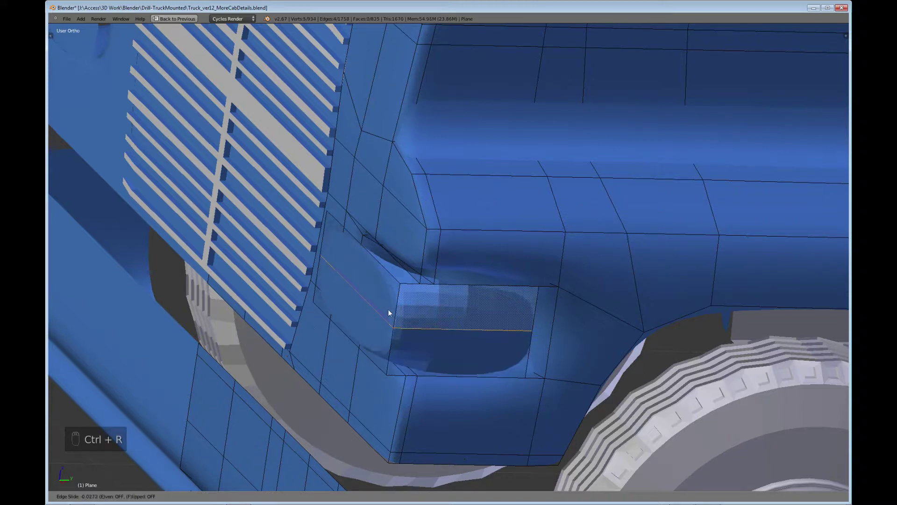
pyautogui.click(392, 282)
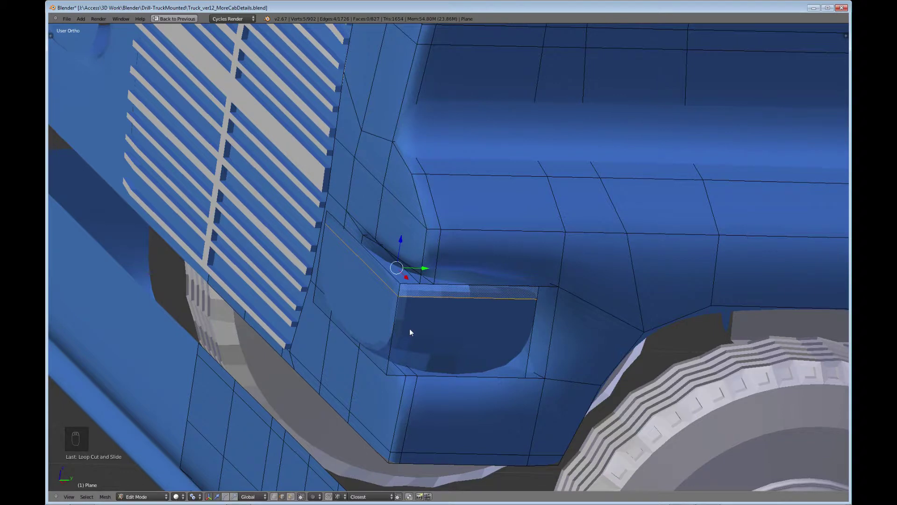
pyautogui.hotkey('ctrl', 'r')
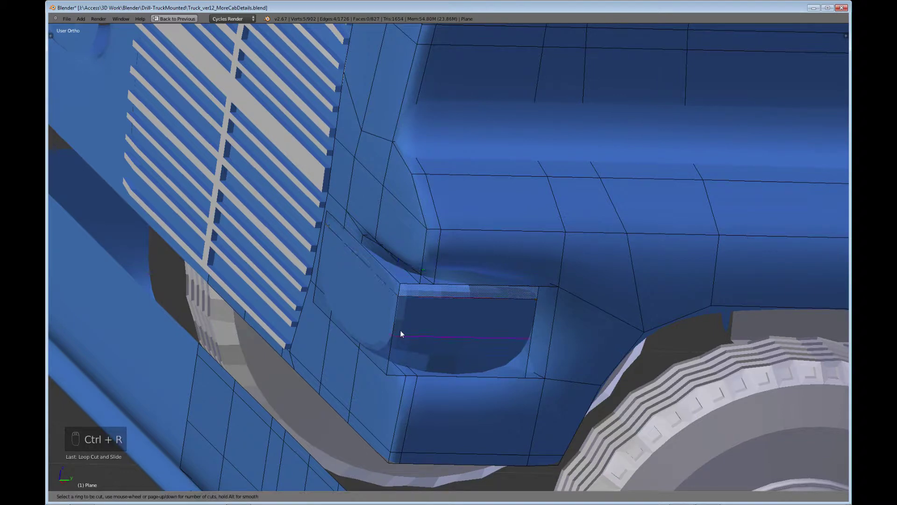
pyautogui.click(400, 330)
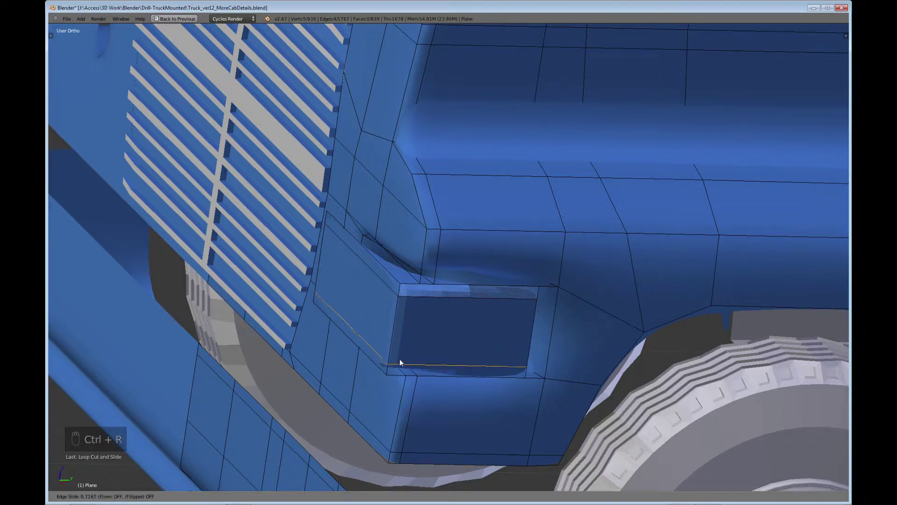
pyautogui.click(400, 357)
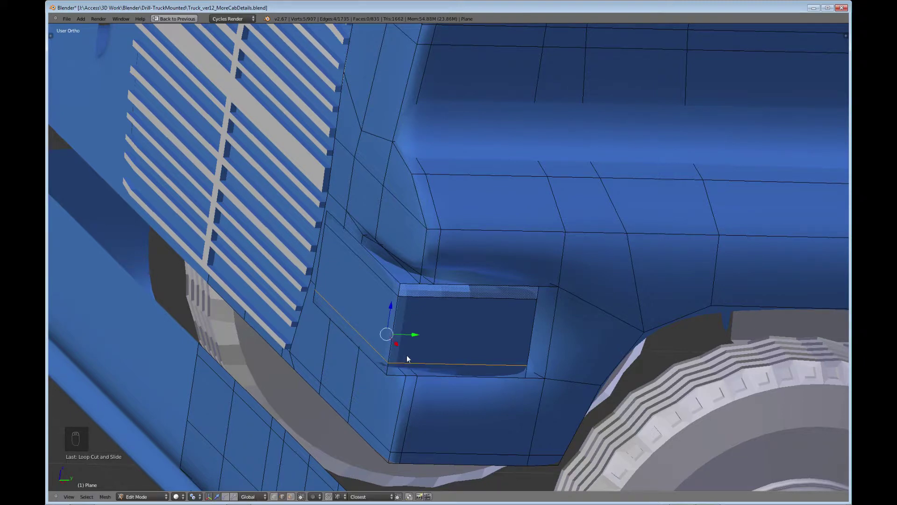
# - Select the entire linked headlight piece and move it forward along Y, out of the cab's recess
pyautogui.moveTo(406, 354); pyautogui.dragTo(373, 349, button='middle')
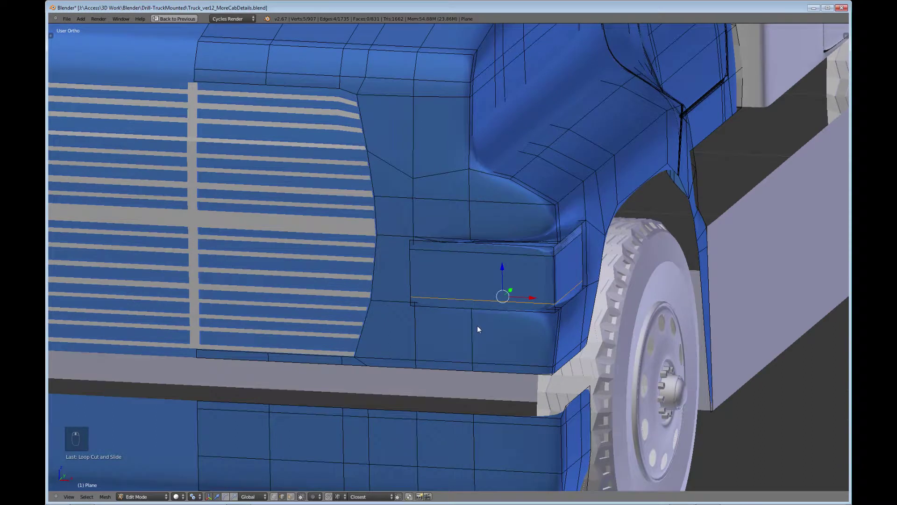
pyautogui.moveTo(478, 328); pyautogui.dragTo(422, 378, button='middle')
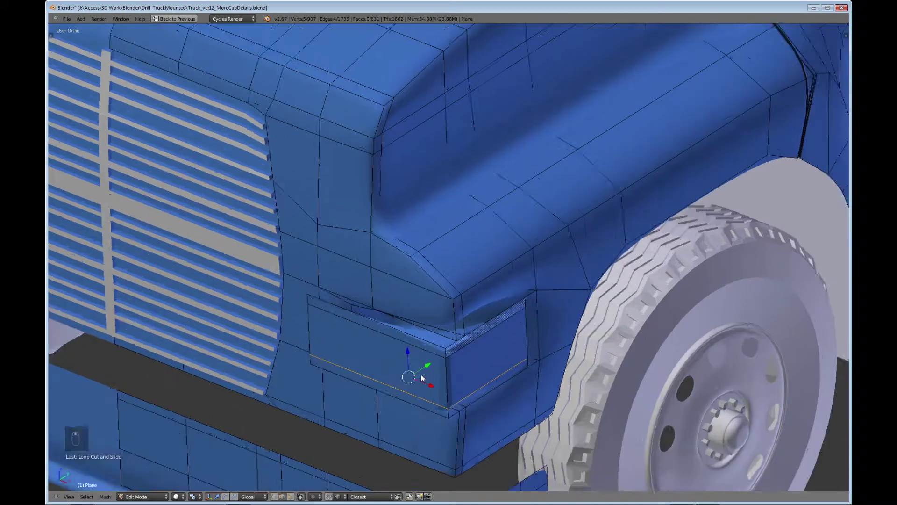
pyautogui.scroll(2, 421, 377)
pyautogui.moveTo(456, 431); pyautogui.dragTo(470, 304, button='middle')
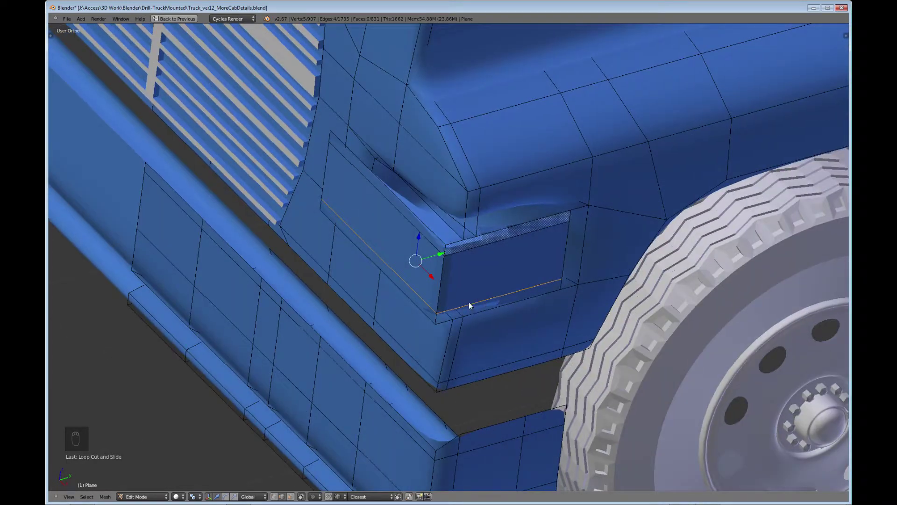
pyautogui.press('a')
pyautogui.press('a')
pyautogui.press('a')
pyautogui.rightClick(447, 253)
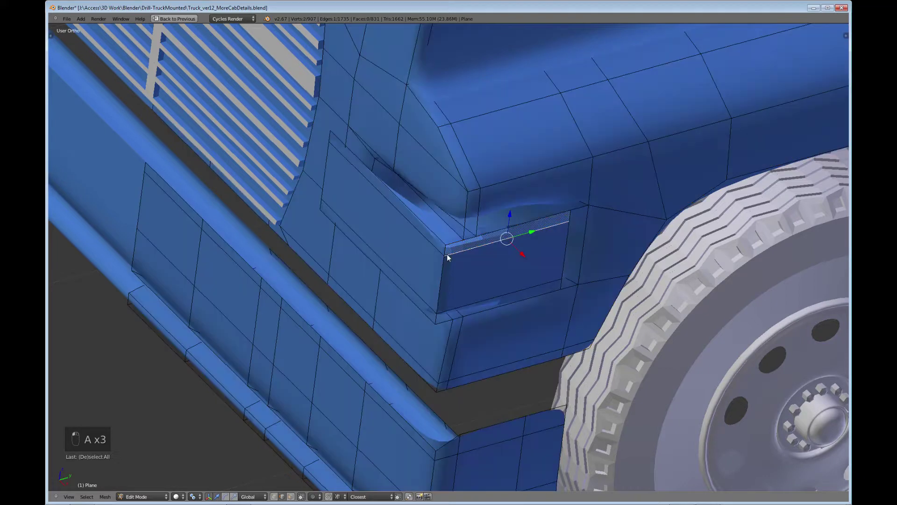
pyautogui.press('l')
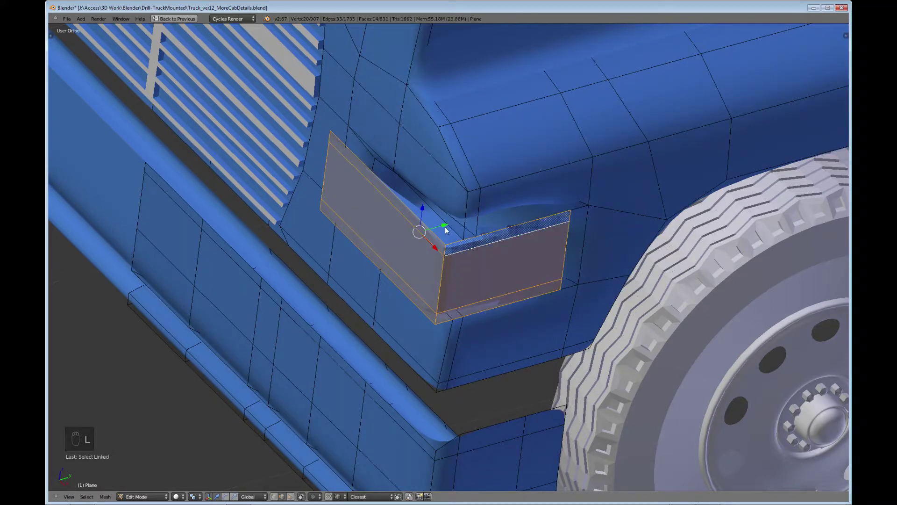
pyautogui.press('g')
pyautogui.press('y')
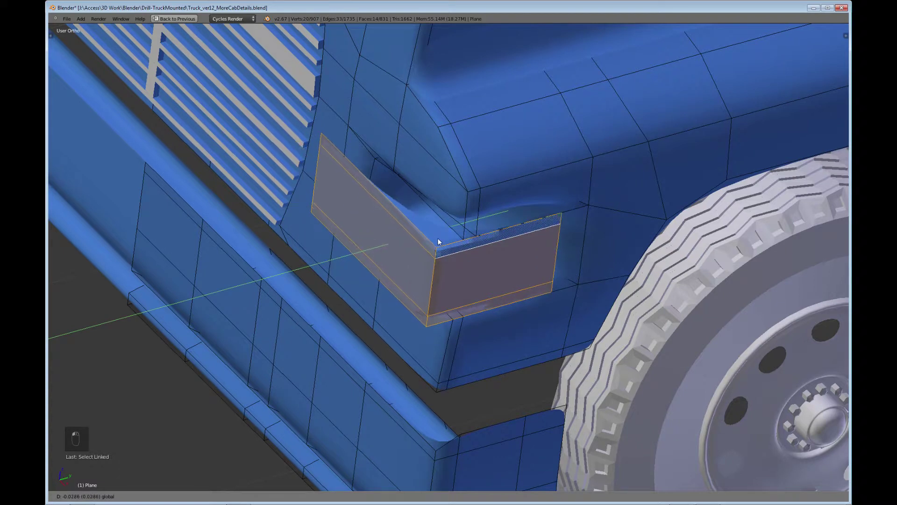
pyautogui.click(437, 247)
pyautogui.press('g')
pyautogui.press('y')
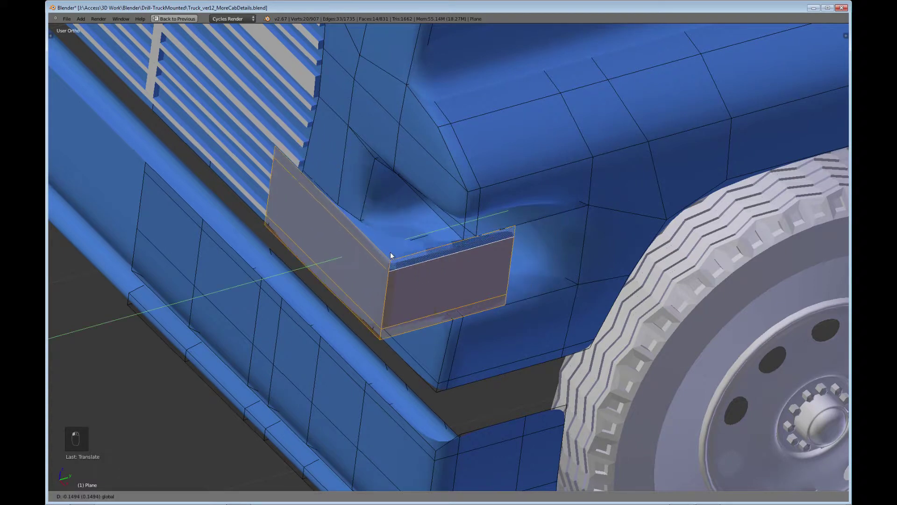
pyautogui.click(408, 271)
# - Select the vertical edge loop at the headlight's front corner and try moving it along X toward the grille
pyautogui.moveTo(408, 273); pyautogui.dragTo(479, 335, button='middle')
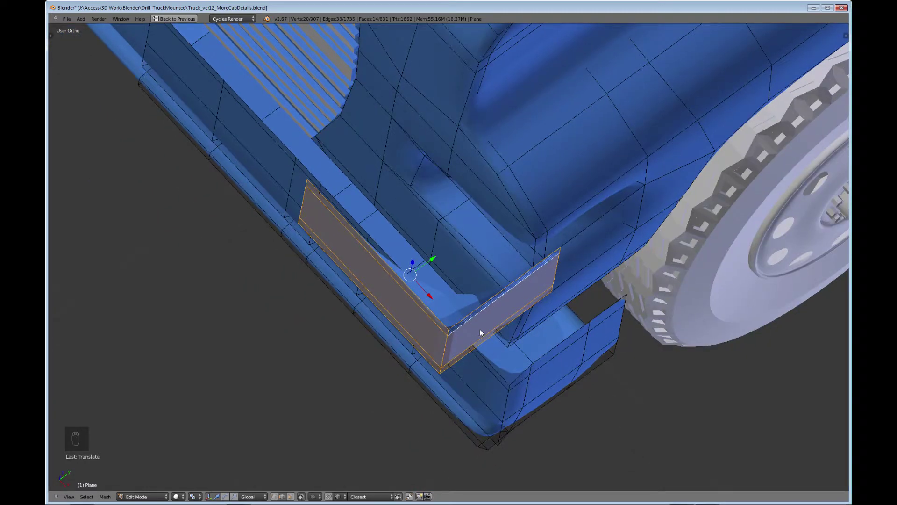
pyautogui.moveTo(500, 327); pyautogui.dragTo(545, 269, button='middle')
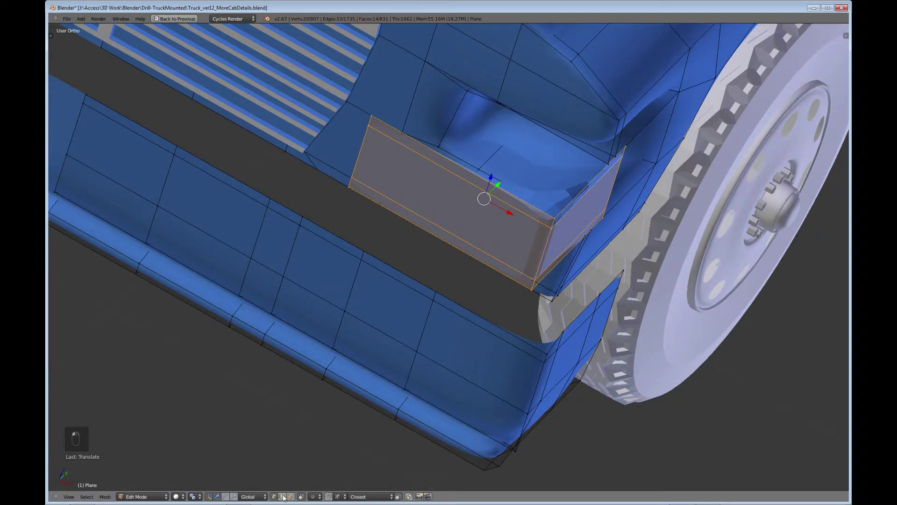
pyautogui.keyDown('alt'); pyautogui.rightClick(541, 250); pyautogui.keyUp('alt')
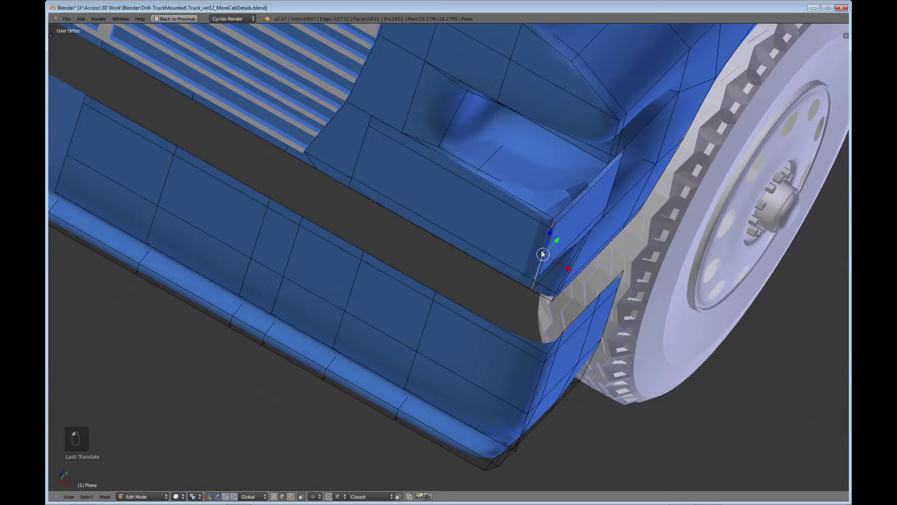
pyautogui.moveTo(500, 265); pyautogui.dragTo(458, 332, button='middle')
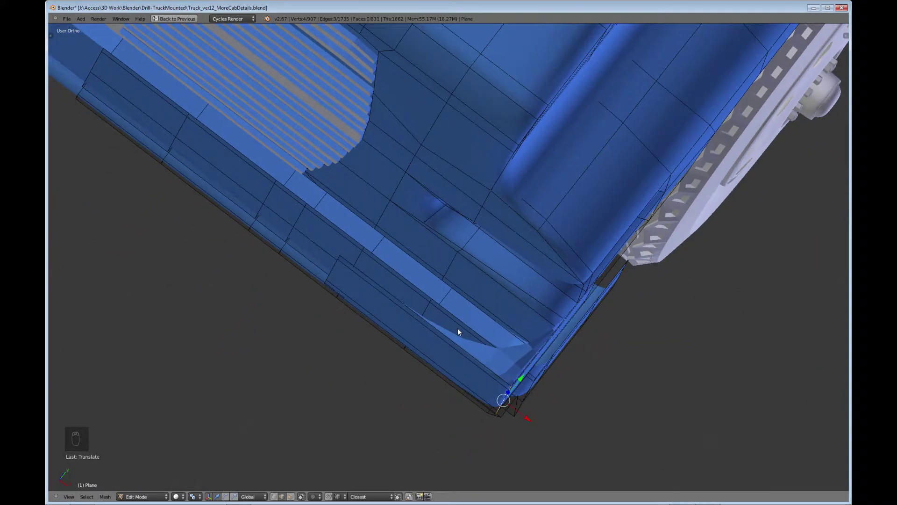
pyautogui.moveTo(504, 382); pyautogui.dragTo(498, 320, button='middle')
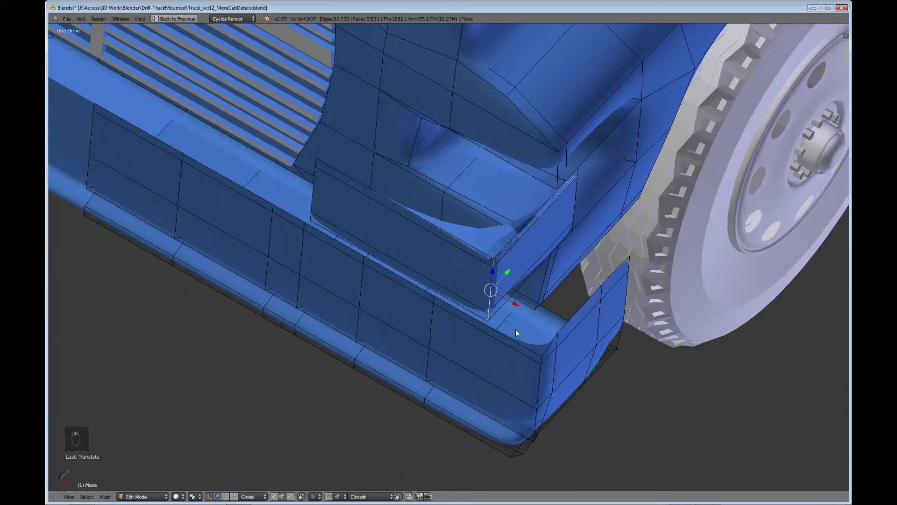
pyautogui.press('g')
pyautogui.press('x')
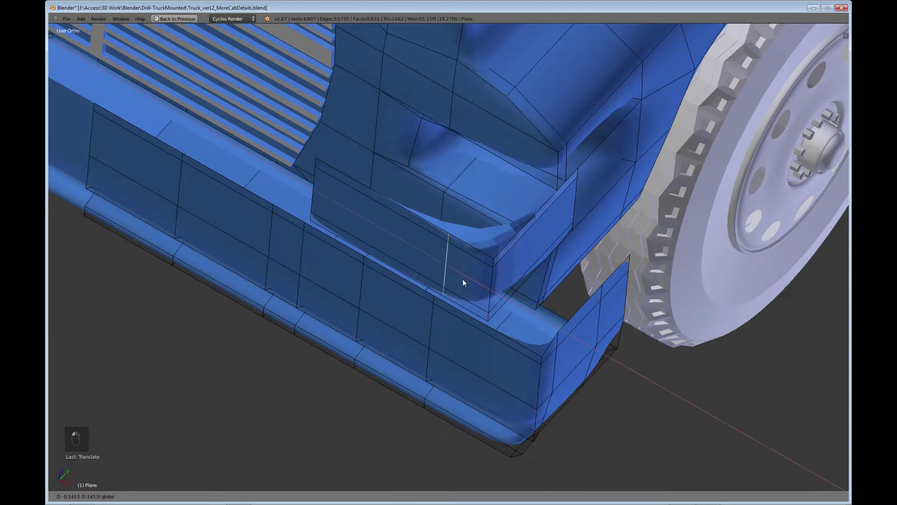
pyautogui.click(441, 269)
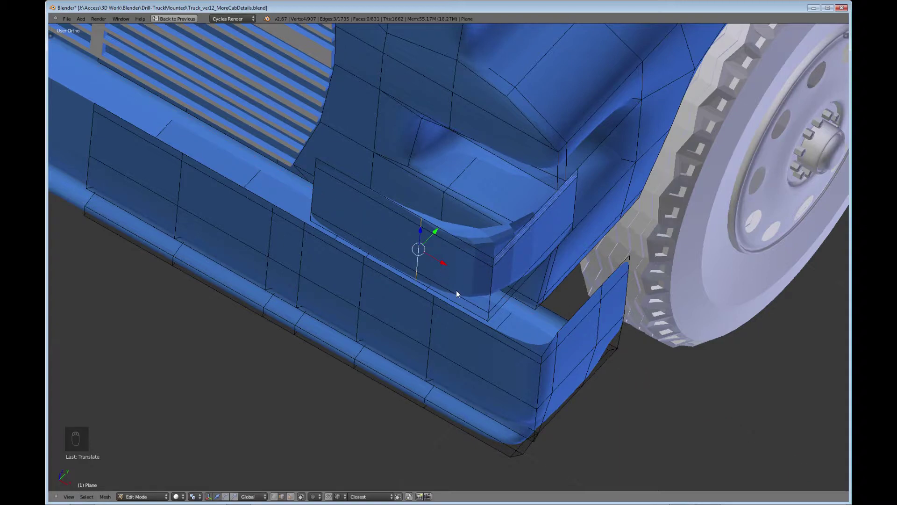
pyautogui.moveTo(457, 291); pyautogui.dragTo(495, 235, button='middle')
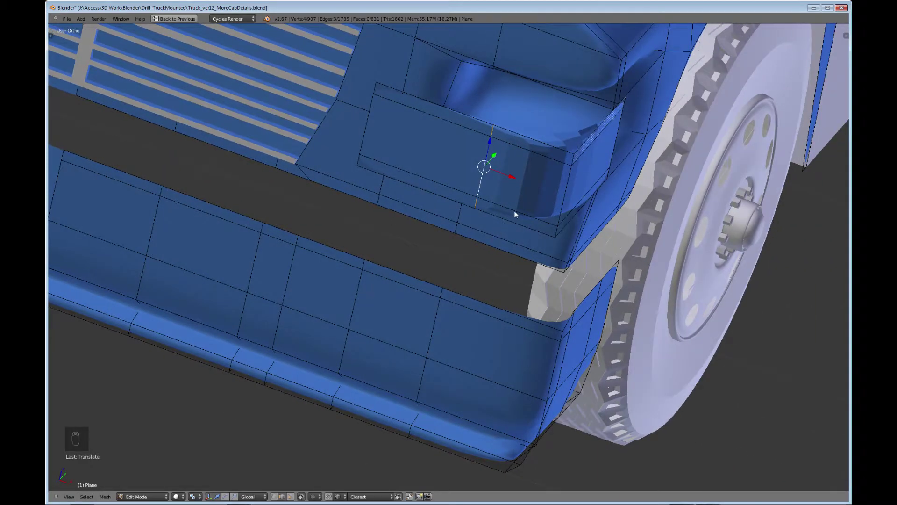
# - Try a vertical loop cut across the headlight's front face, and undo back to before the corner edge was moved
pyautogui.hotkey('ctrl', 'r')
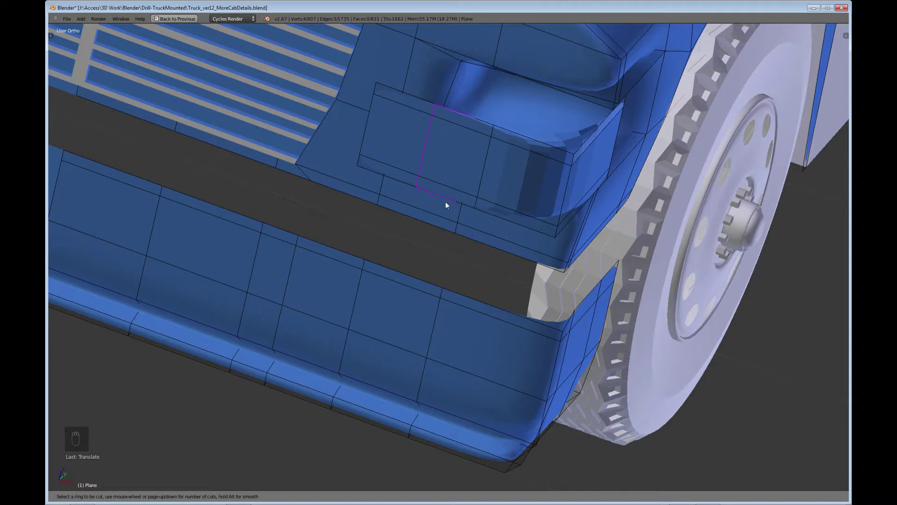
pyautogui.click(510, 236)
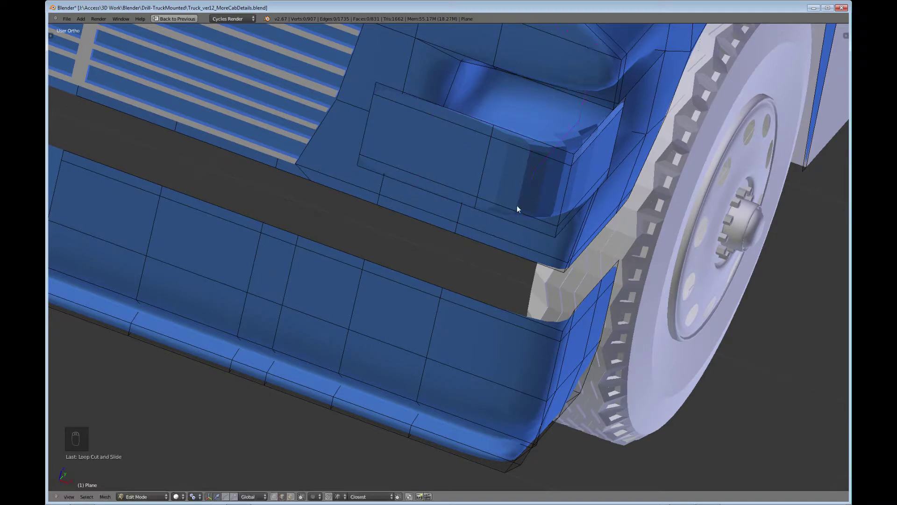
pyautogui.moveTo(517, 206); pyautogui.dragTo(464, 321, button='middle')
pyautogui.scroll(2, 495, 253)
pyautogui.moveTo(495, 254); pyautogui.dragTo(500, 240, button='middle')
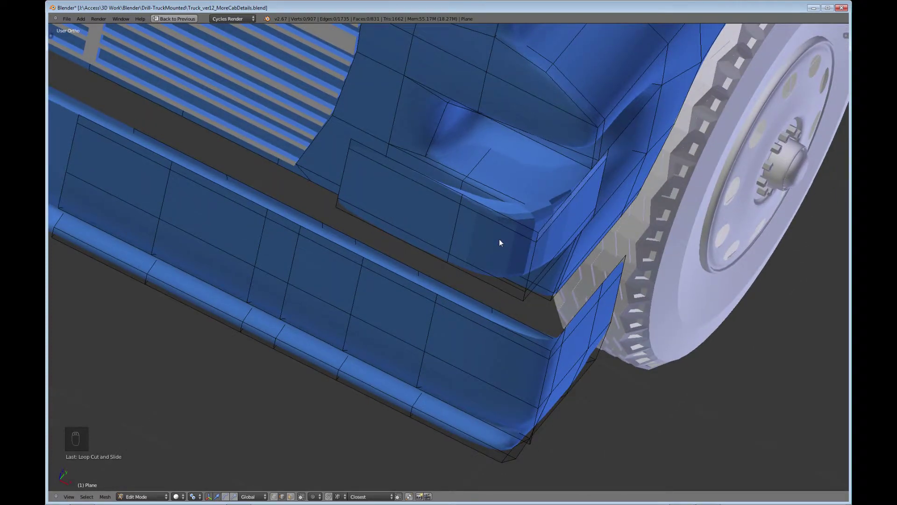
pyautogui.hotkey('ctrl', 'z')
pyautogui.hotkey('ctrl', 'z')
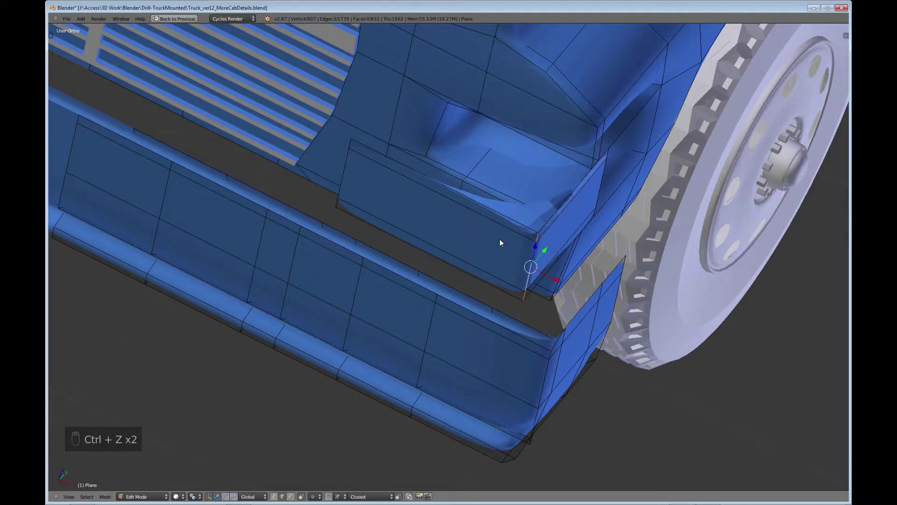
pyautogui.hotkey('ctrl', 'z')
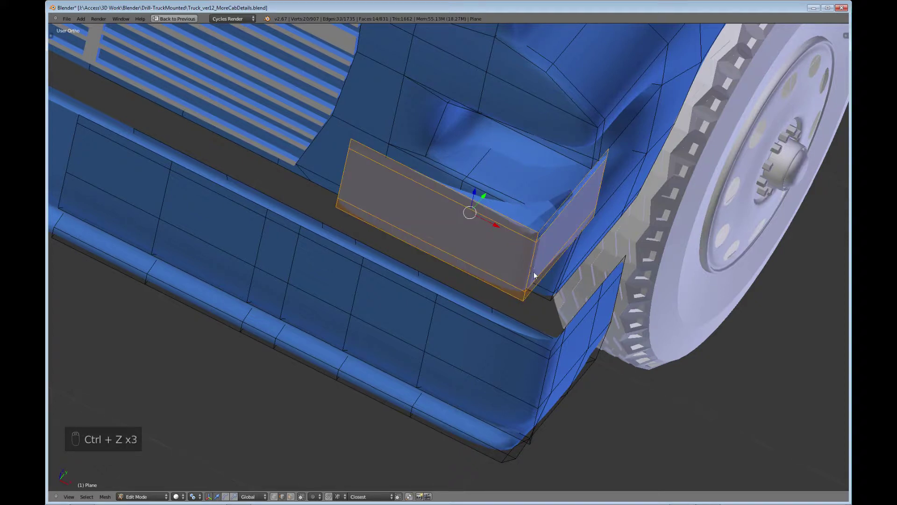
# - Try moving a single vertical edge at the headlight's front corner a short way, and undo the move
pyautogui.moveTo(530, 270); pyautogui.dragTo(542, 272, button='right')
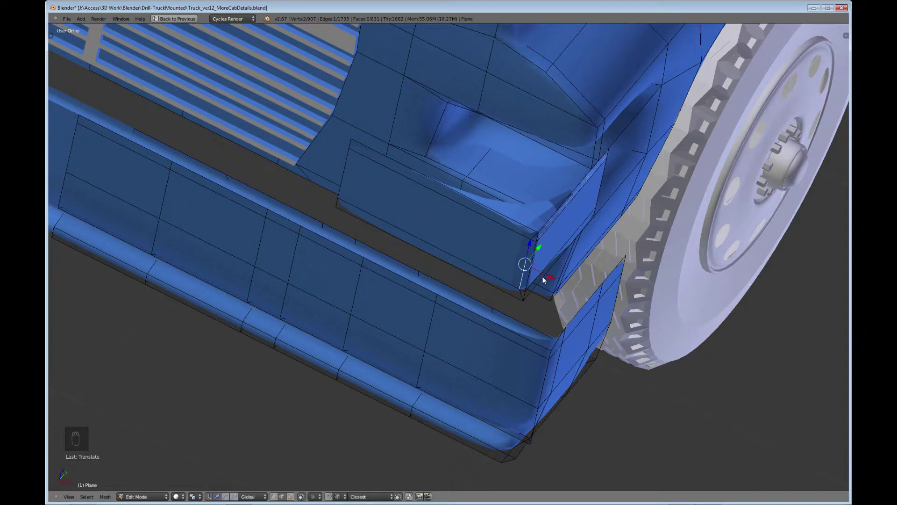
pyautogui.hotkey('ctrl', 'z')
pyautogui.hotkey('ctrl', 'z')
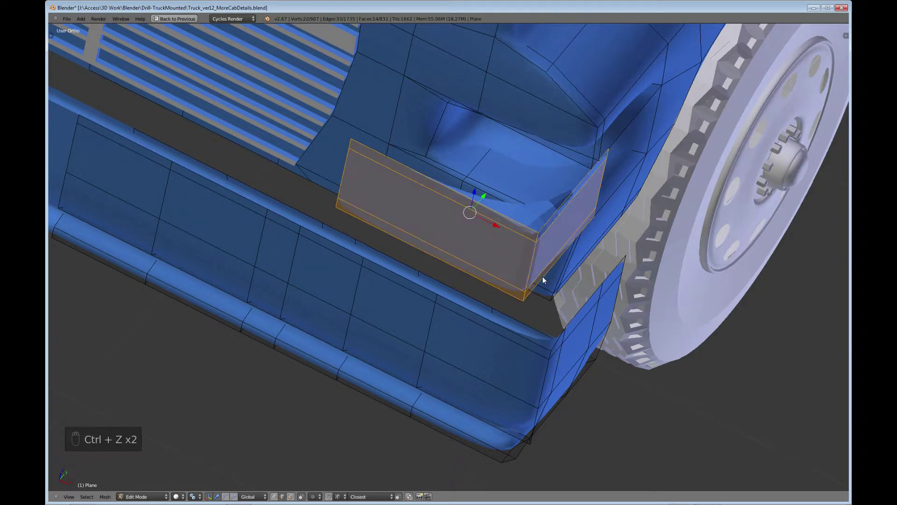
# - Switch to vertex selection and try moving the topmost vertex at the headlight's front corner
pyautogui.moveTo(551, 273); pyautogui.dragTo(505, 236, button='middle')
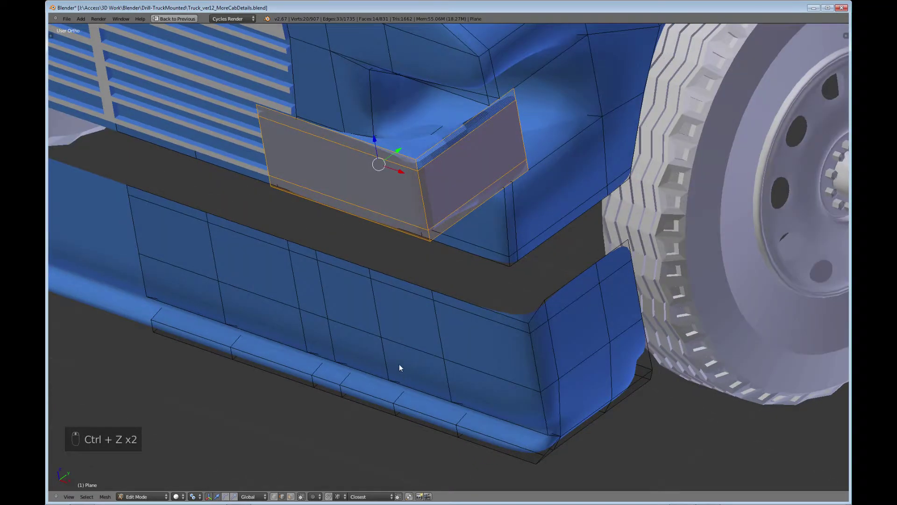
pyautogui.moveTo(399, 368); pyautogui.dragTo(330, 454, button='middle')
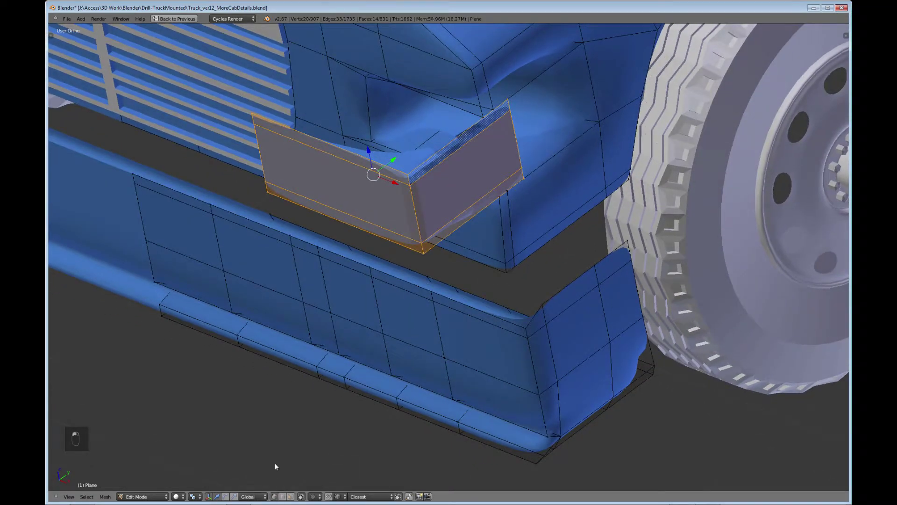
pyautogui.scroll(4, 391, 240)
pyautogui.keyDown('shift'); pyautogui.moveTo(387, 216); pyautogui.dragTo(424, 321, button='middle'); pyautogui.keyUp('shift')
pyautogui.rightClick(409, 246)
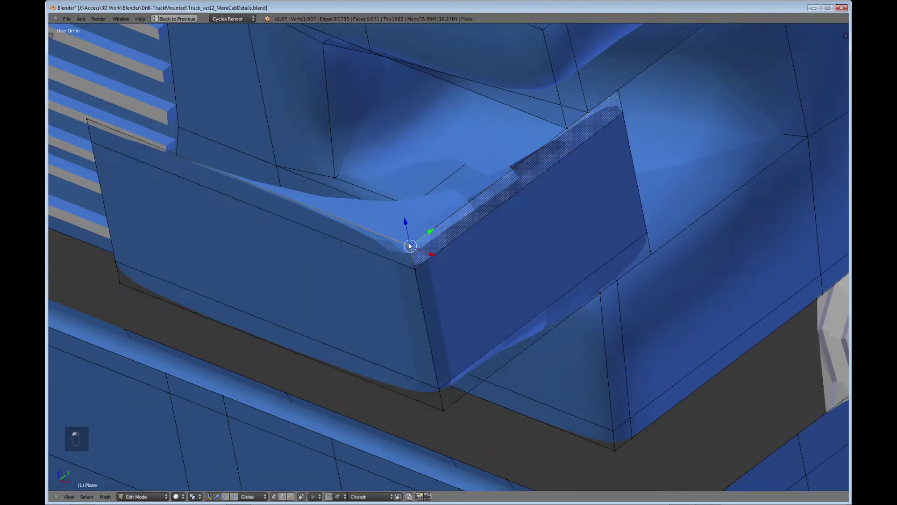
pyautogui.press('b')
pyautogui.press('g')
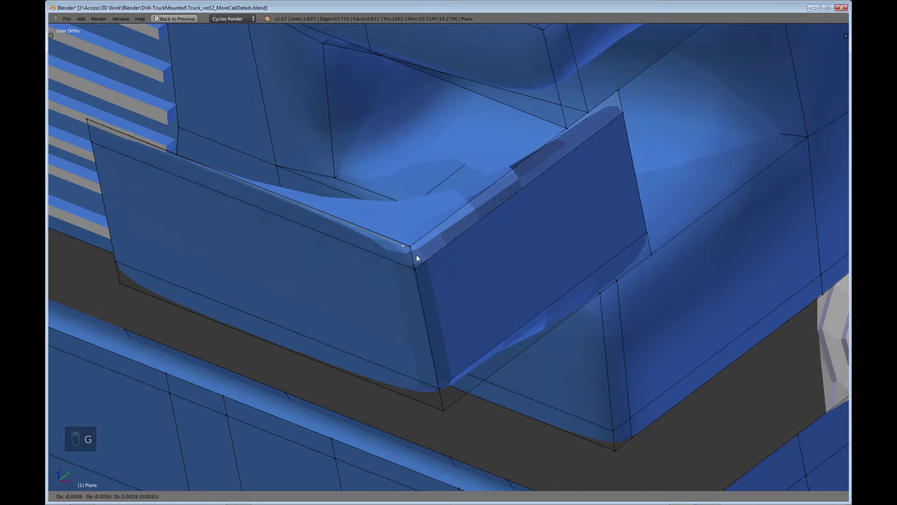
pyautogui.press('Escape')
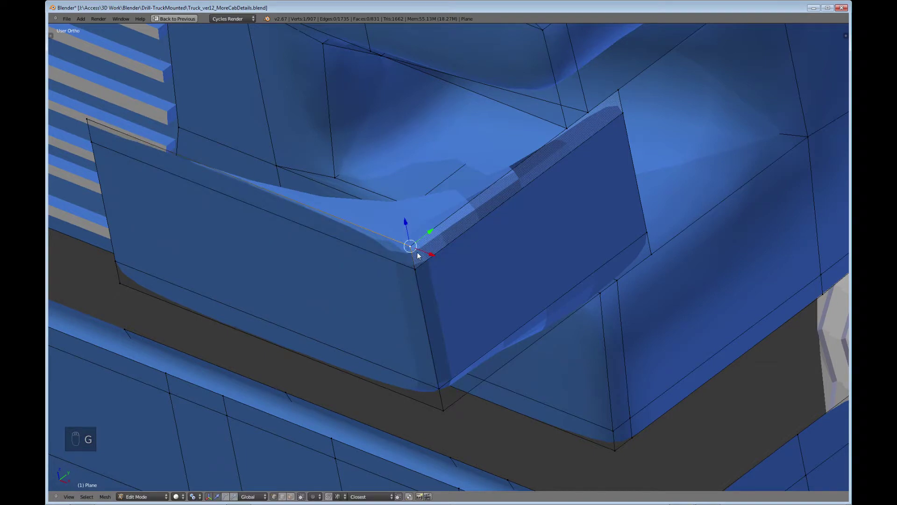
# - Examine the upper vertices at the headlight's grille-side end and front corner for overlapping duplicates
pyautogui.rightClick(88, 120)
pyautogui.moveTo(443, 260); pyautogui.dragTo(487, 301, button='middle')
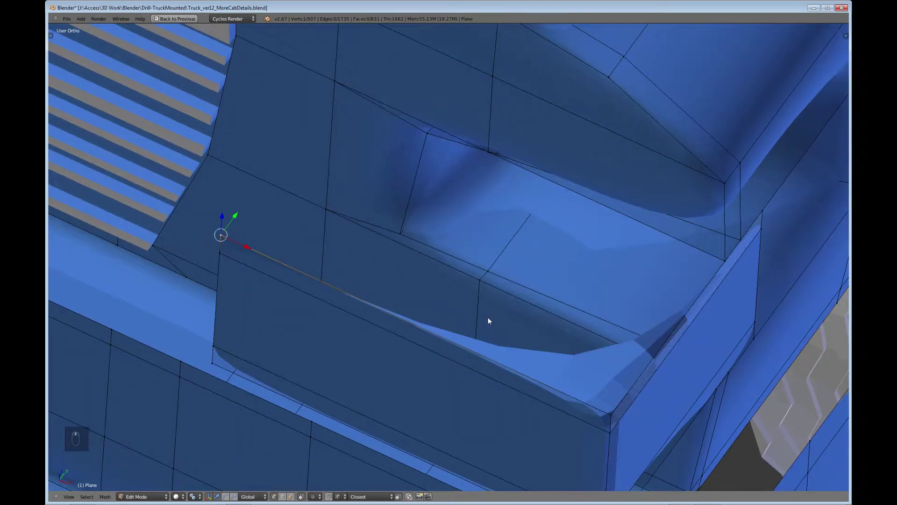
pyautogui.moveTo(495, 347); pyautogui.dragTo(548, 292, button='middle')
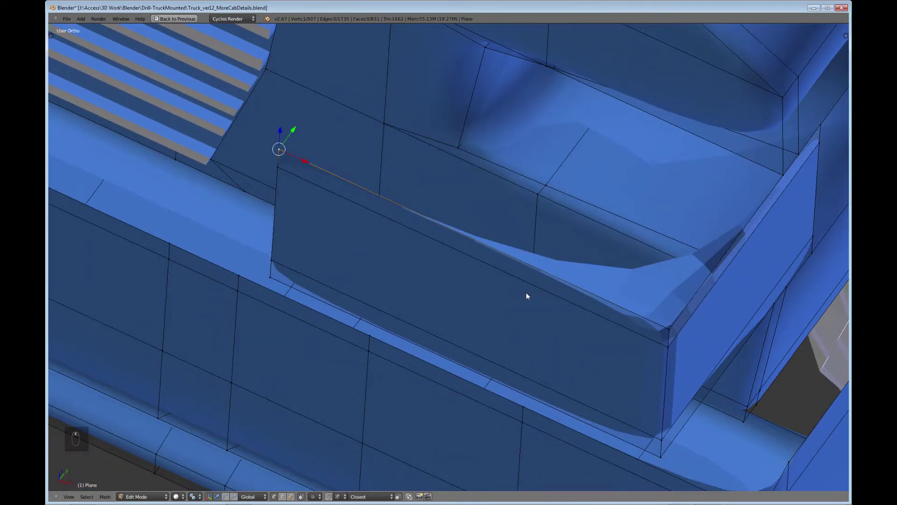
pyautogui.scroll(-1, 523, 291)
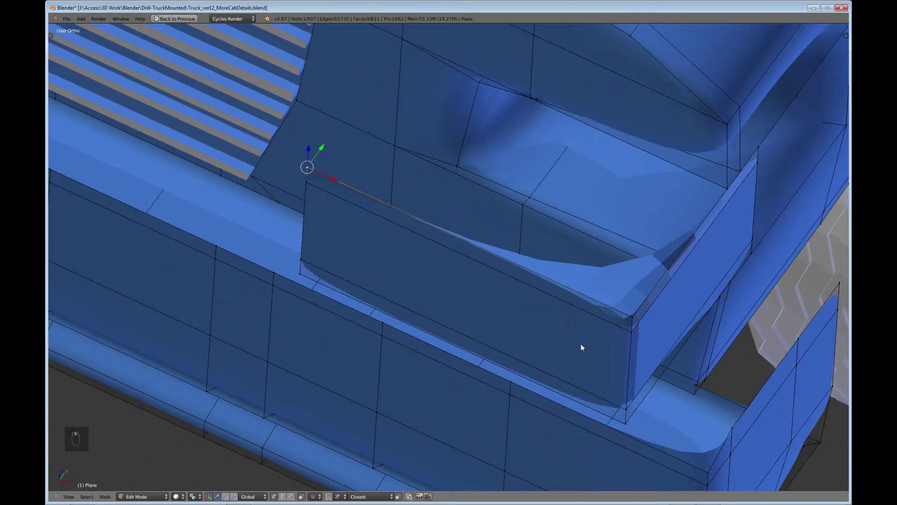
pyautogui.moveTo(581, 347); pyautogui.dragTo(567, 331, button='middle')
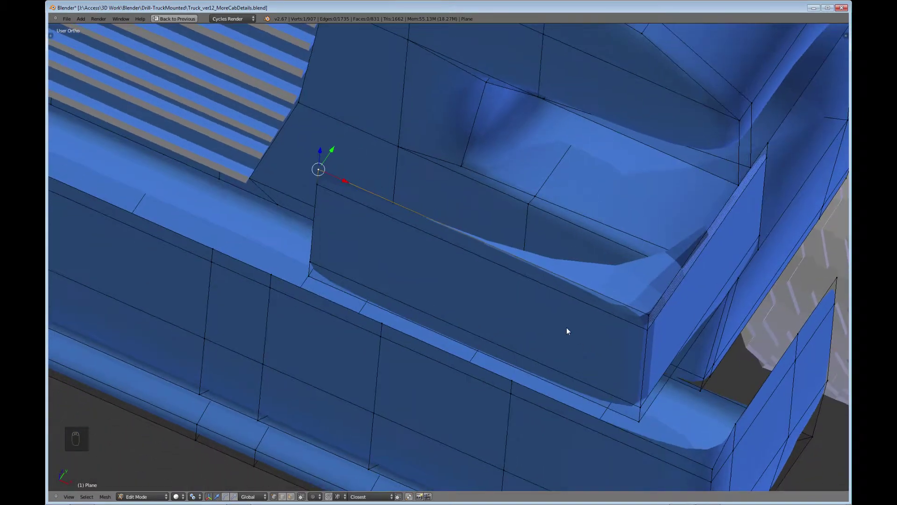
pyautogui.moveTo(412, 241); pyautogui.dragTo(409, 249, button='middle')
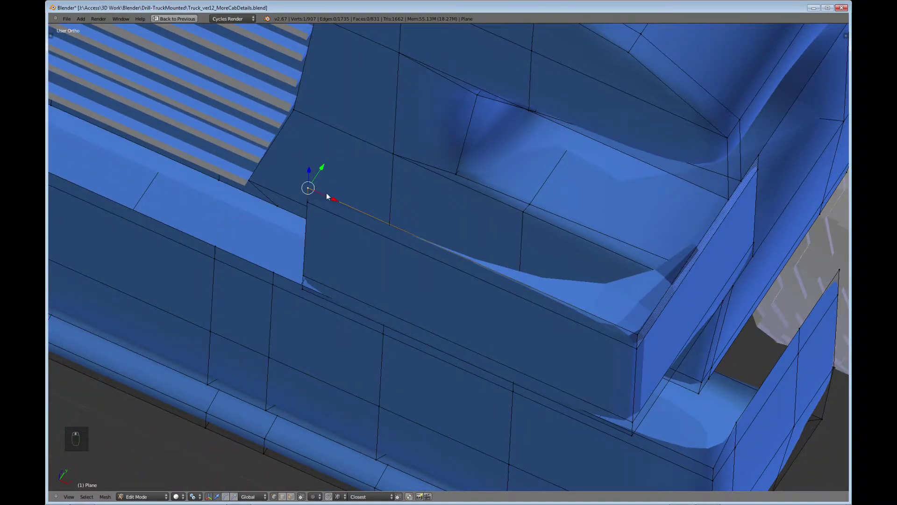
pyautogui.press('b')
pyautogui.moveTo(299, 175); pyautogui.dragTo(335, 208)
pyautogui.moveTo(395, 245)
pyautogui.mouseDown(button='middle')
pyautogui.moveTo(442, 196)
pyautogui.moveTo(469, 150)
pyautogui.moveTo(407, 254)
pyautogui.mouseUp(button='middle')
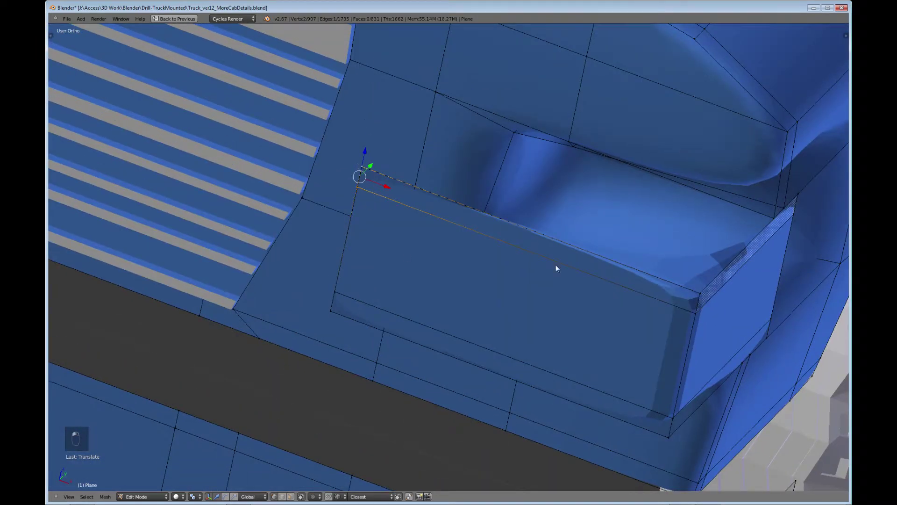
pyautogui.rightClick(690, 308)
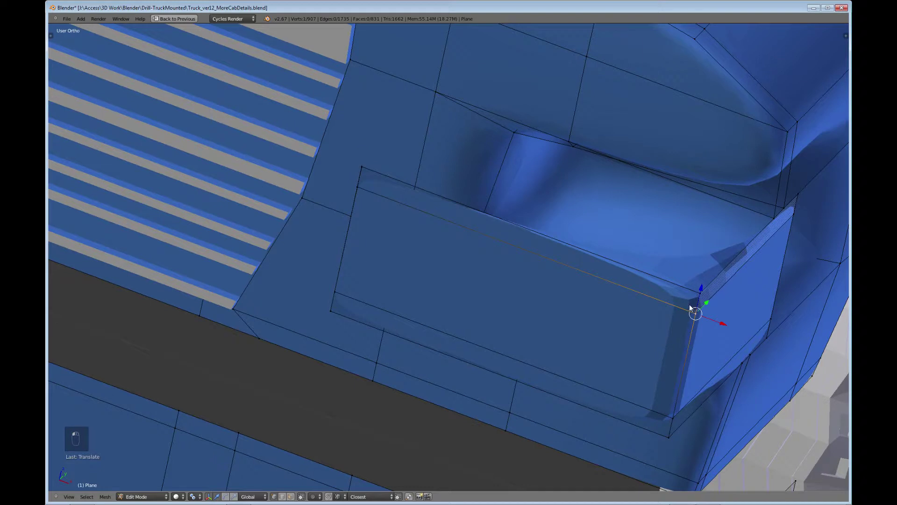
# - Merge the overlapping vertices at center for each of the two upper points on the headlight's grille-side edge
pyautogui.rightClick(361, 166)
pyautogui.press('b')
pyautogui.moveTo(355, 160); pyautogui.dragTo(377, 177)
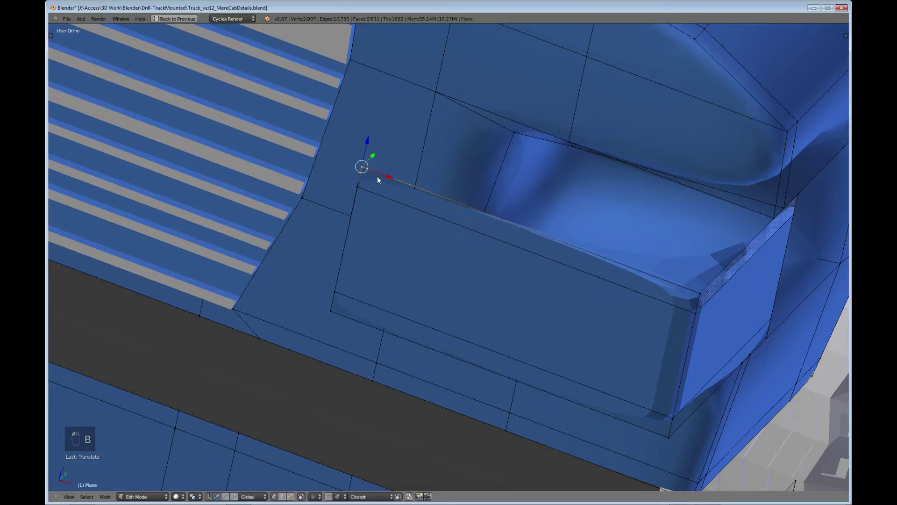
pyautogui.hotkey('alt', 'm')
pyautogui.click(374, 190)
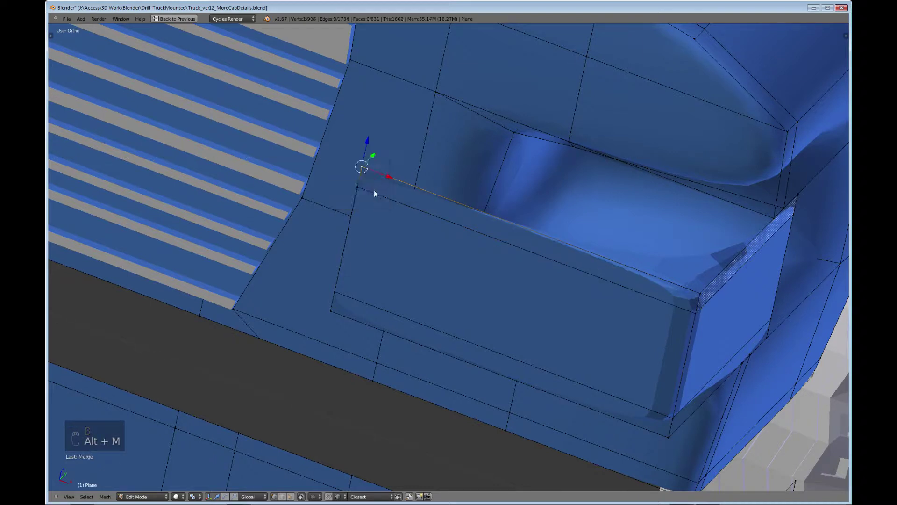
pyautogui.press('b')
pyautogui.moveTo(349, 182); pyautogui.dragTo(365, 199)
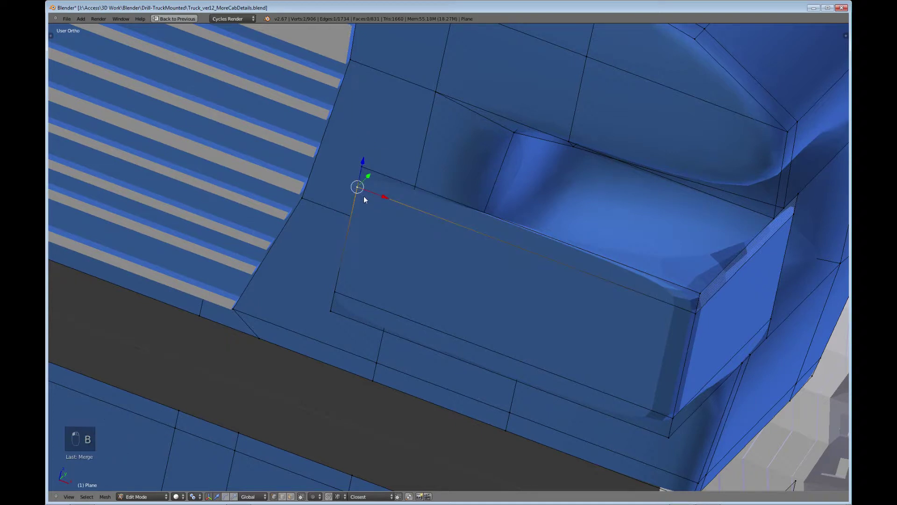
pyautogui.hotkey('alt', 'm')
pyautogui.click(364, 197)
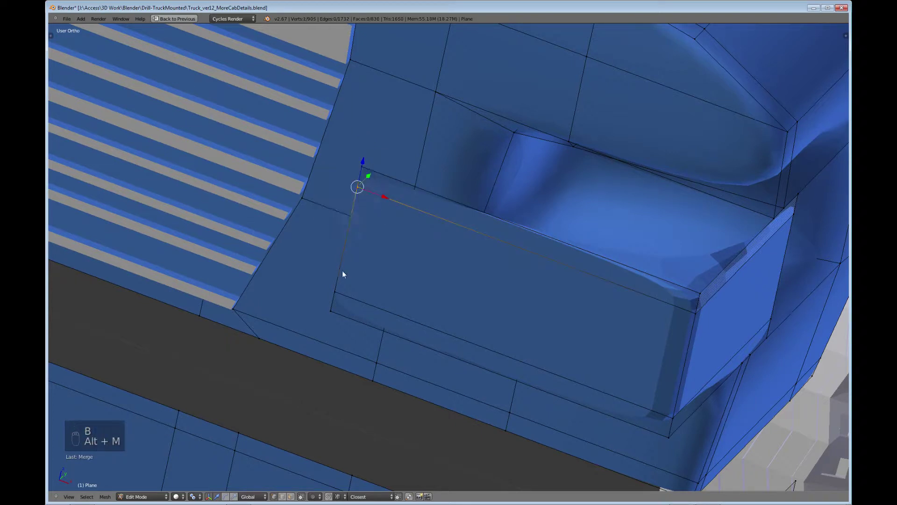
# - Apply Merge At Center separately at each of the two lower points on the headlight's grille-side edge
pyautogui.press('b')
pyautogui.moveTo(329, 283); pyautogui.dragTo(341, 295)
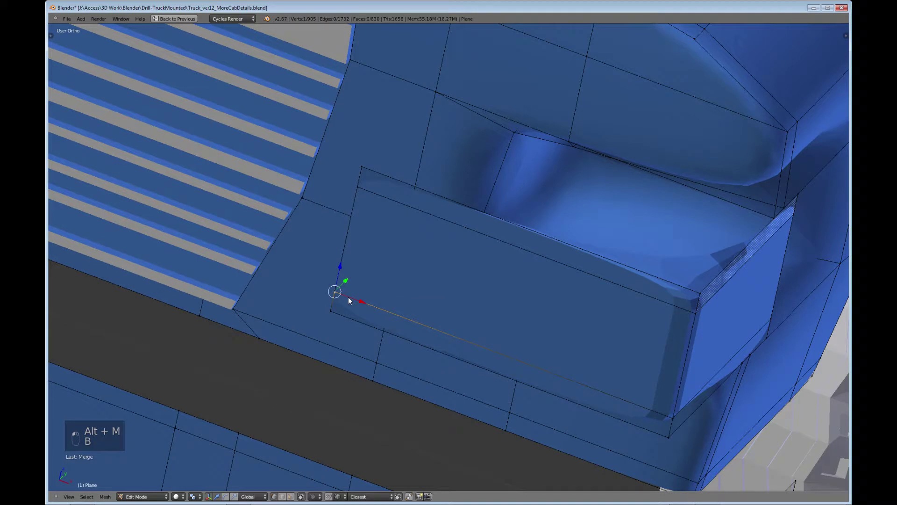
pyautogui.hotkey('alt', 'm')
pyautogui.click(349, 297)
pyautogui.rightClick(335, 311)
pyautogui.press('b')
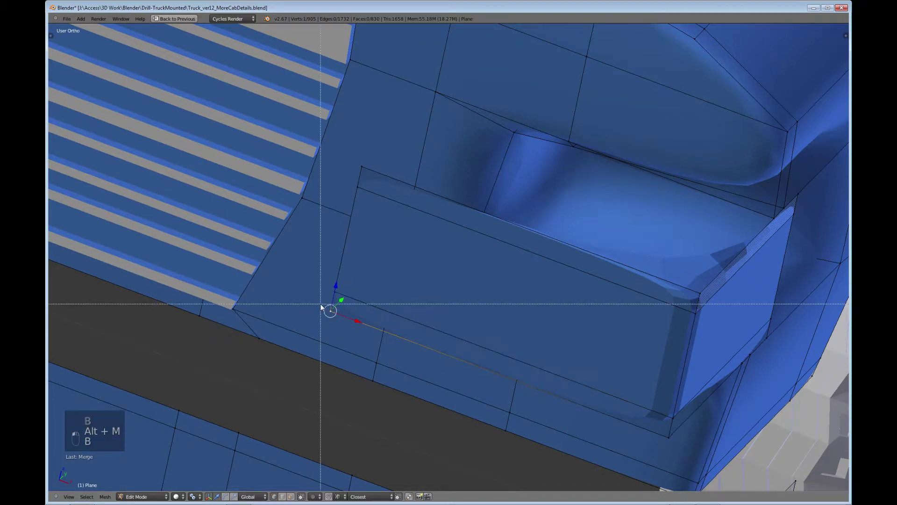
pyautogui.moveTo(320, 304); pyautogui.dragTo(344, 325)
pyautogui.hotkey('alt', 'm')
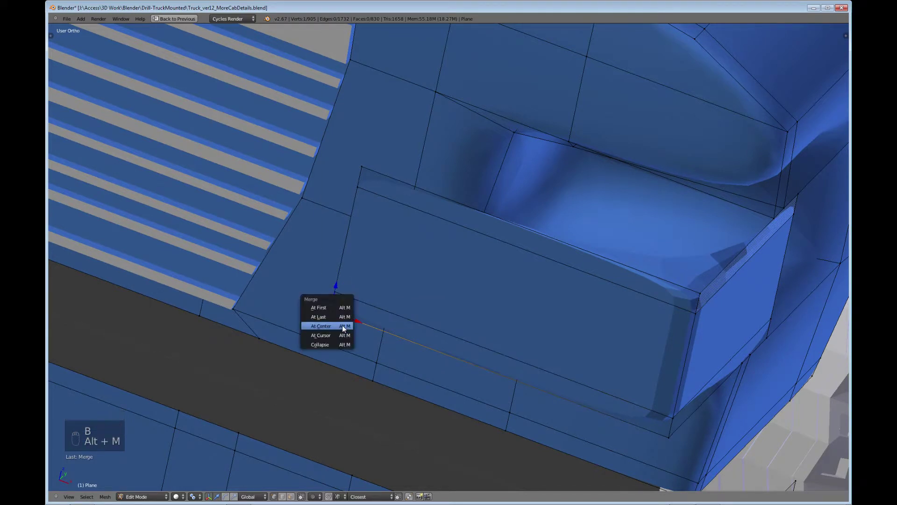
pyautogui.click(342, 324)
# - Apply Merge At Center separately at each of the two upper points on the headlight's front corner edge
pyautogui.rightClick(696, 292)
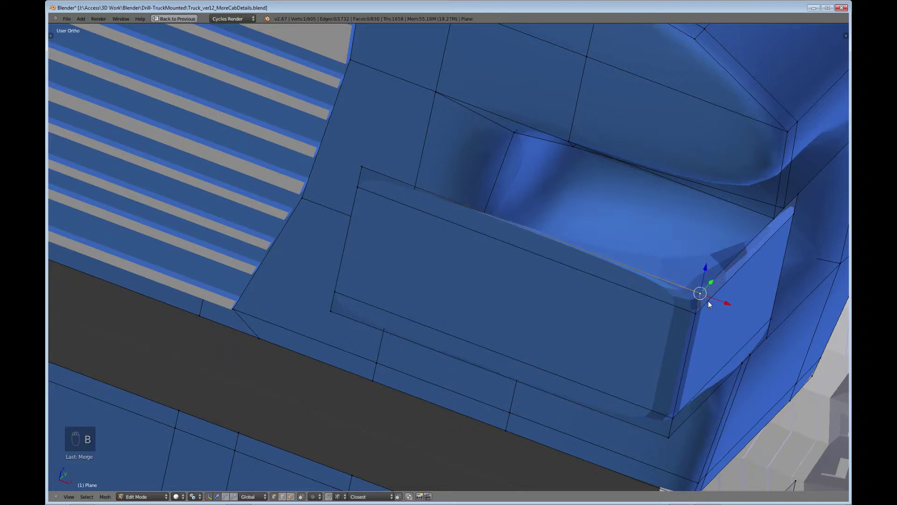
pyautogui.hotkey('alt', 'm')
pyautogui.click(701, 305)
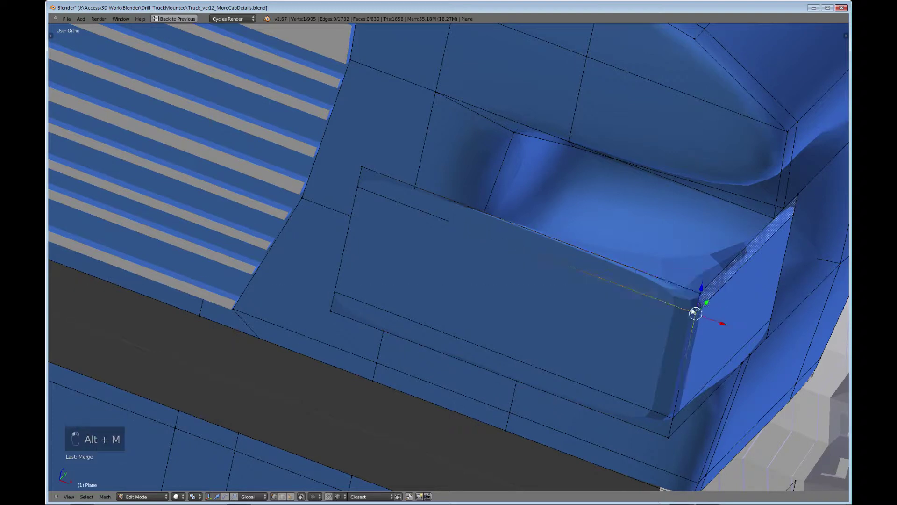
pyautogui.press('b')
pyautogui.hotkey('alt', 'm')
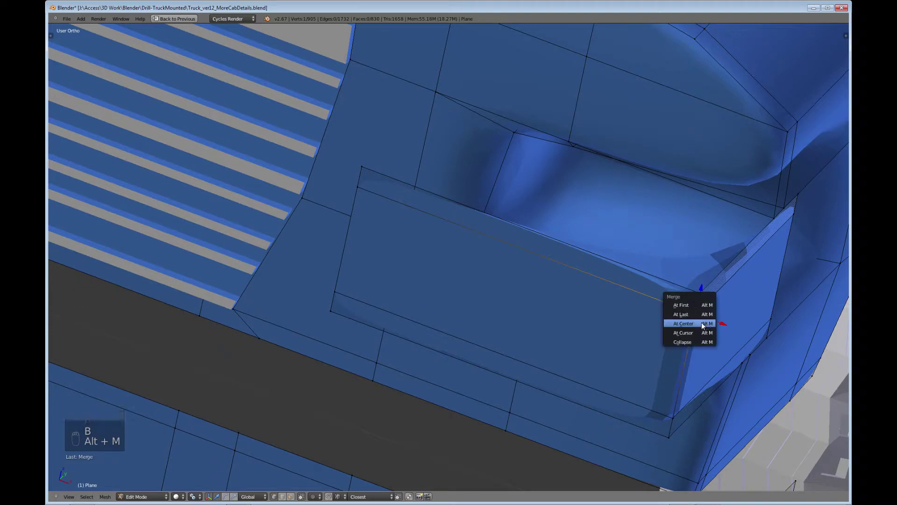
pyautogui.click(703, 322)
# - Test-move the lower vertex at the headlight's front corner, cancel the move, and check its connections in wireframe and from the side
pyautogui.press('g')
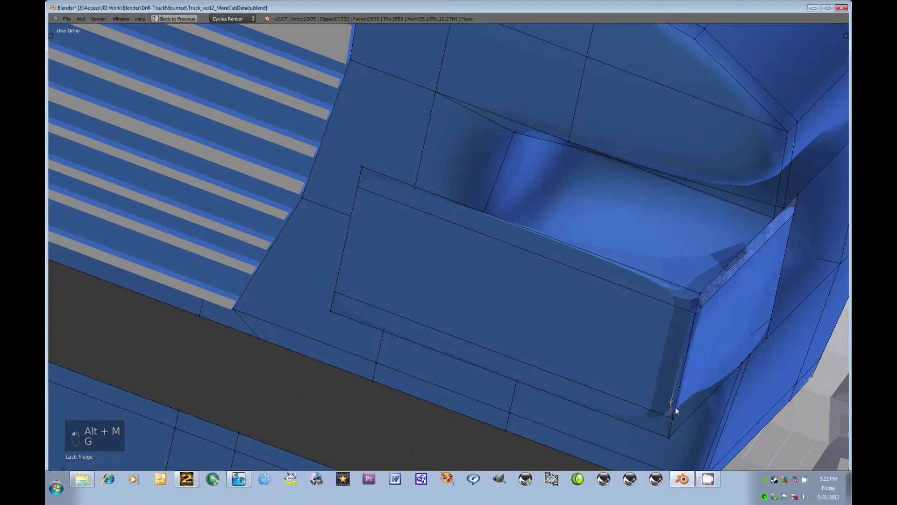
pyautogui.rightClick(673, 412)
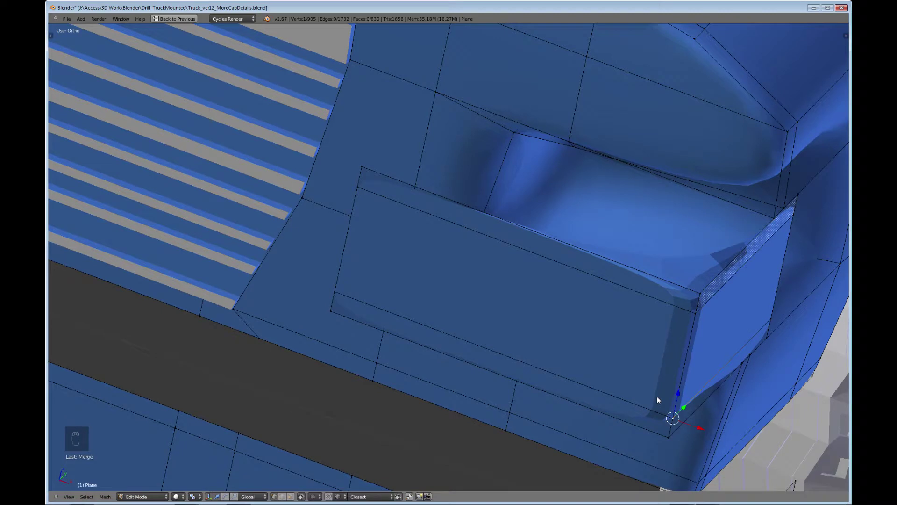
pyautogui.press('z')
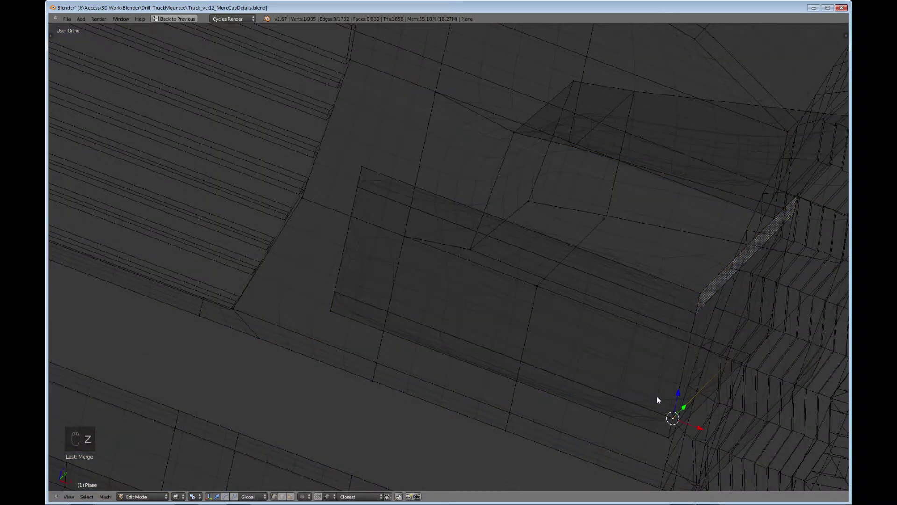
pyautogui.press('z')
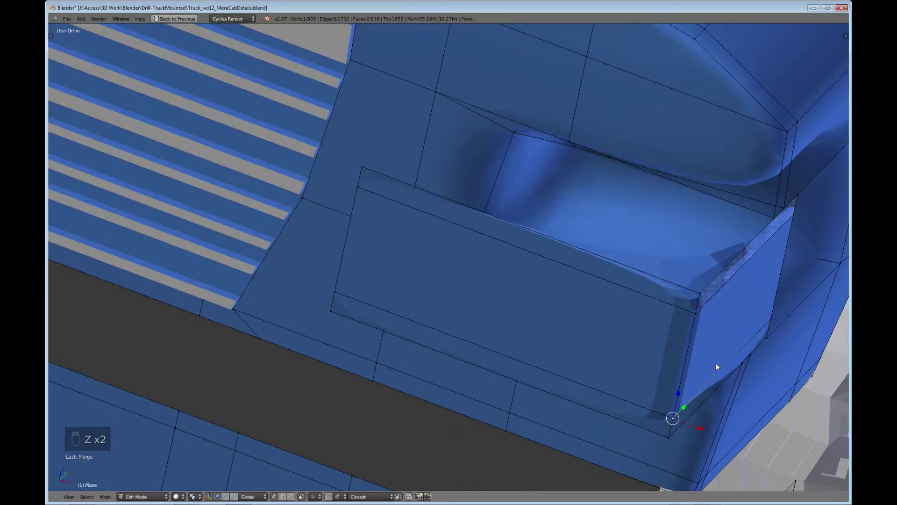
pyautogui.moveTo(716, 363); pyautogui.dragTo(620, 385, button='middle')
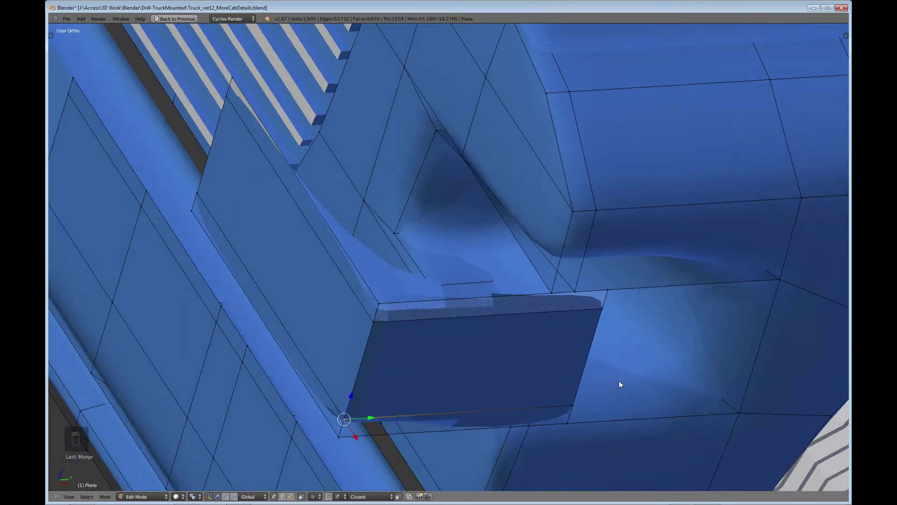
# - Test-move the topmost vertex at the headlight's front corner, cancel the move, and inspect its connecting edges closely in wireframe
pyautogui.rightClick(379, 305)
pyautogui.press('g')
pyautogui.rightClick(390, 304)
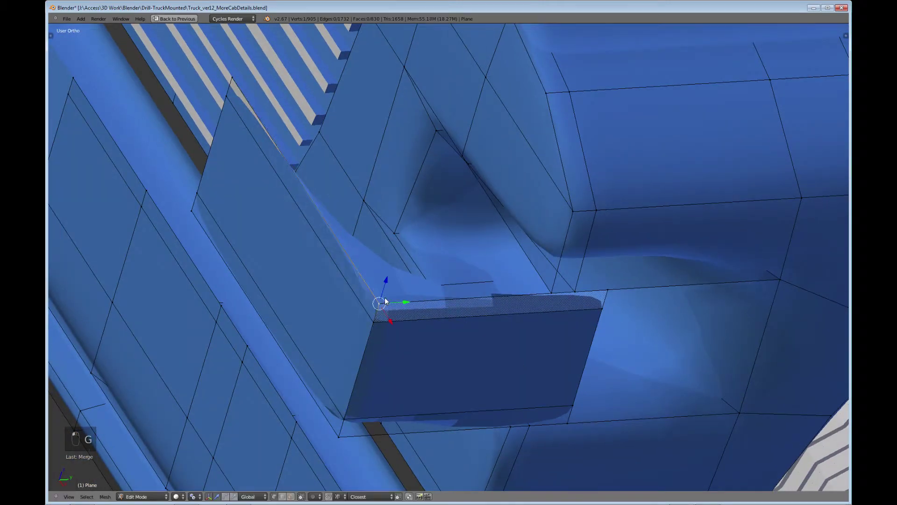
pyautogui.press('z')
pyautogui.scroll(2, 389, 306)
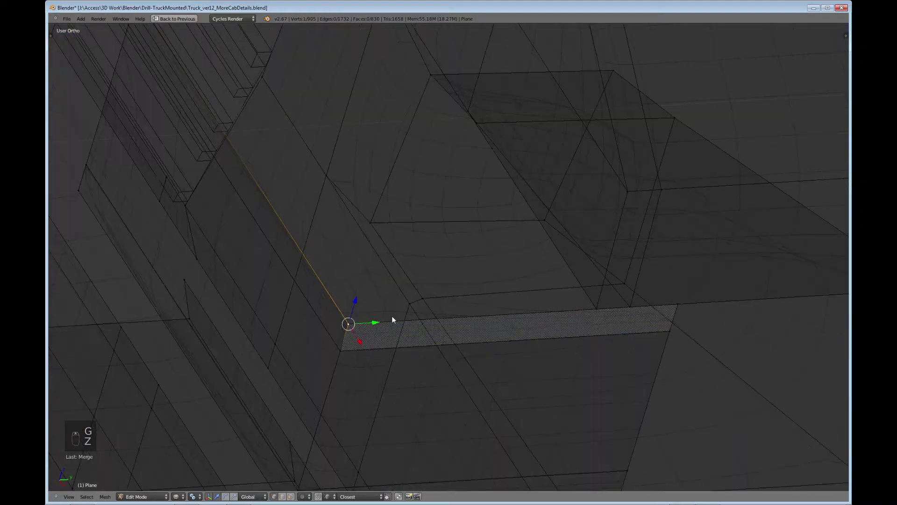
# - Merge at center the overlapping vertices at the two upper points of the wrap-around panel's front corner
pyautogui.press('b')
pyautogui.moveTo(342, 318); pyautogui.dragTo(359, 332)
pyautogui.hotkey('alt', 'm')
pyautogui.click(359, 332)
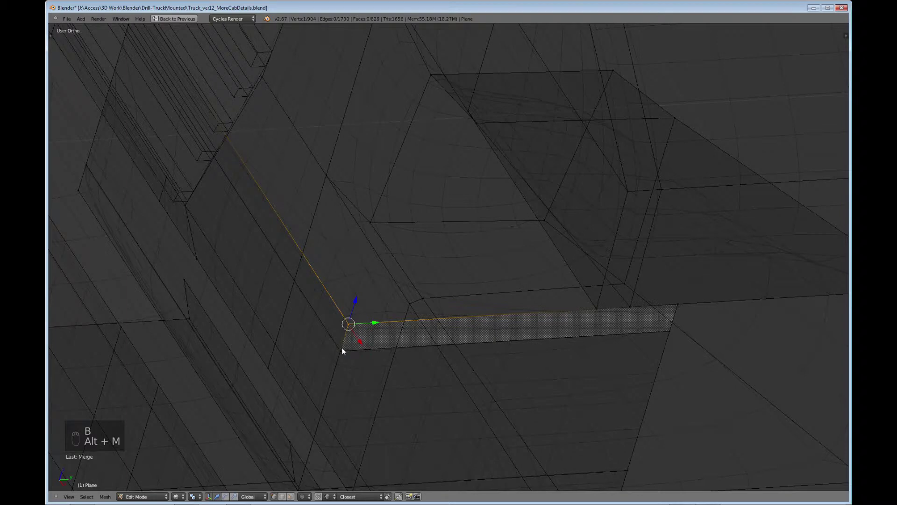
pyautogui.press('b')
pyautogui.moveTo(342, 346); pyautogui.dragTo(357, 363)
pyautogui.hotkey('alt', 'm')
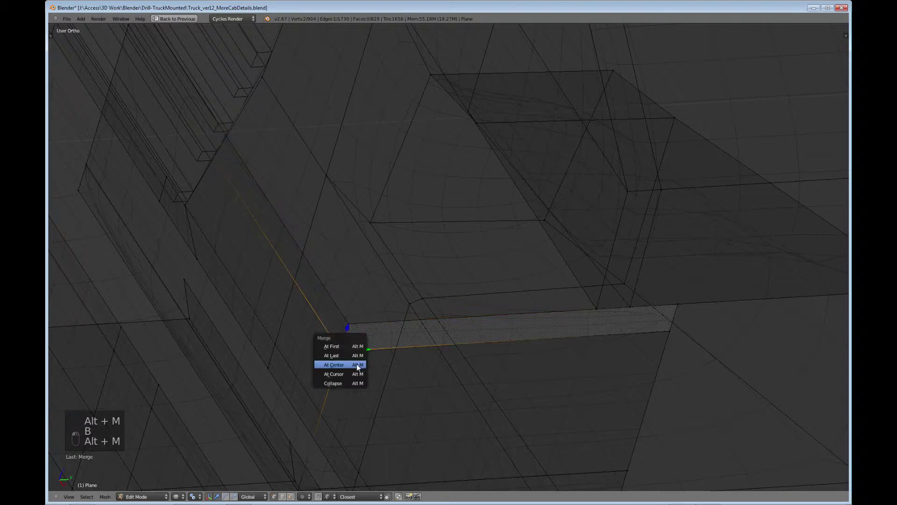
pyautogui.click(357, 364)
# - Return the viewport to solid shading and make the hidden mesh vertices selectable
pyautogui.moveTo(288, 199); pyautogui.dragTo(469, 374, button='middle')
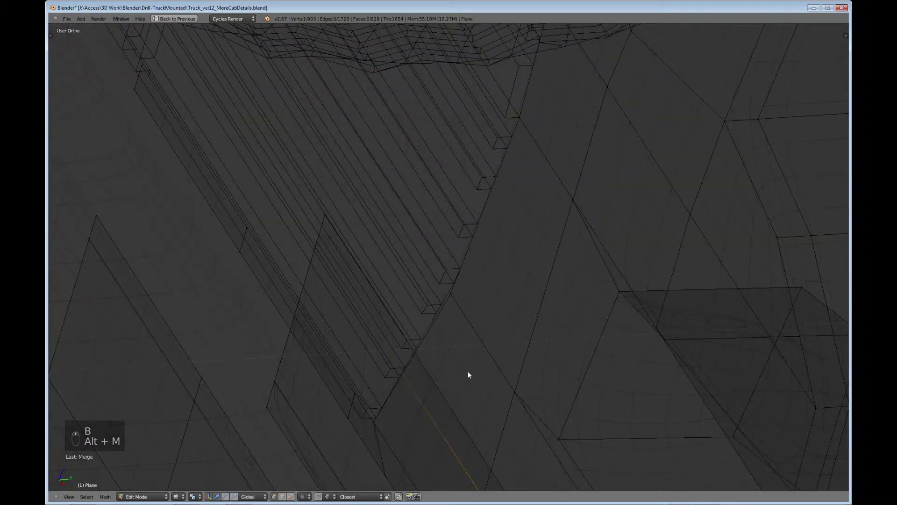
pyautogui.scroll(-4, 468, 372)
pyautogui.moveTo(480, 338); pyautogui.dragTo(524, 383, button='middle')
pyautogui.press('z')
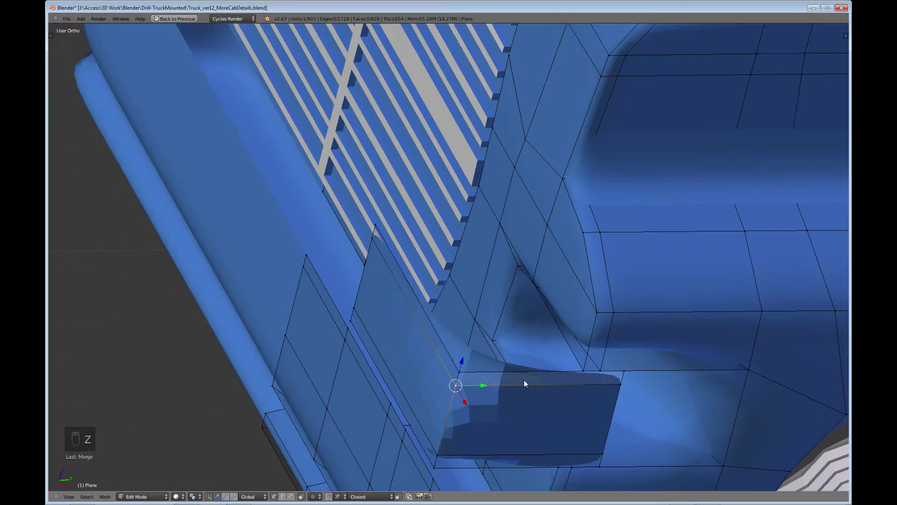
pyautogui.scroll(-3, 529, 374)
pyautogui.moveTo(529, 374); pyautogui.dragTo(501, 331, button='middle')
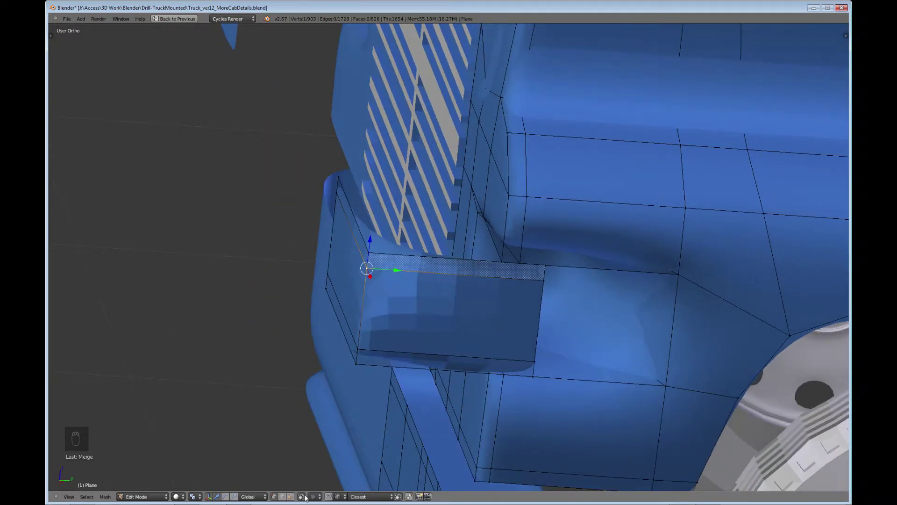
pyautogui.scroll(2, 364, 411)
pyautogui.keyDown('shift'); pyautogui.moveTo(321, 304); pyautogui.dragTo(383, 368, button='middle'); pyautogui.keyUp('shift')
# - Test-move the vertices along the wrap-around panel's grille-side end to check for duplicates, cancelling each move
pyautogui.rightClick(357, 219)
pyautogui.press('g')
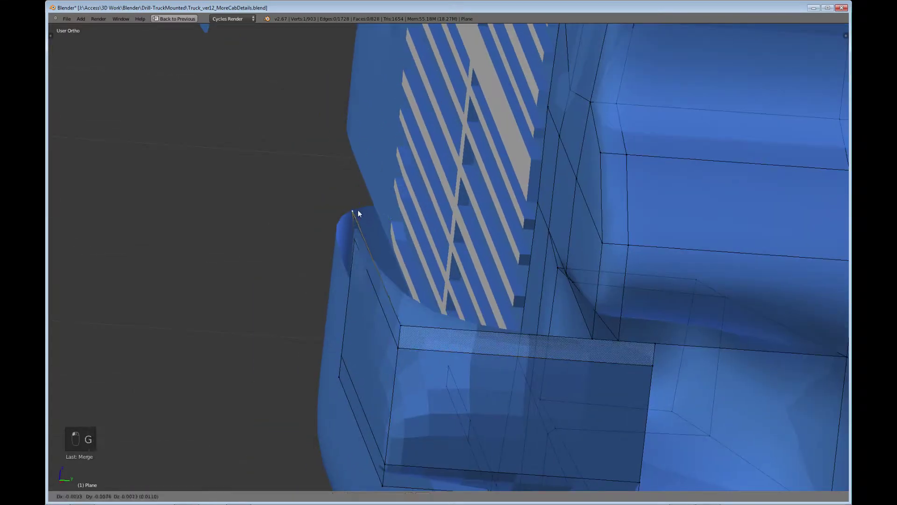
pyautogui.rightClick(347, 221)
pyautogui.press('g')
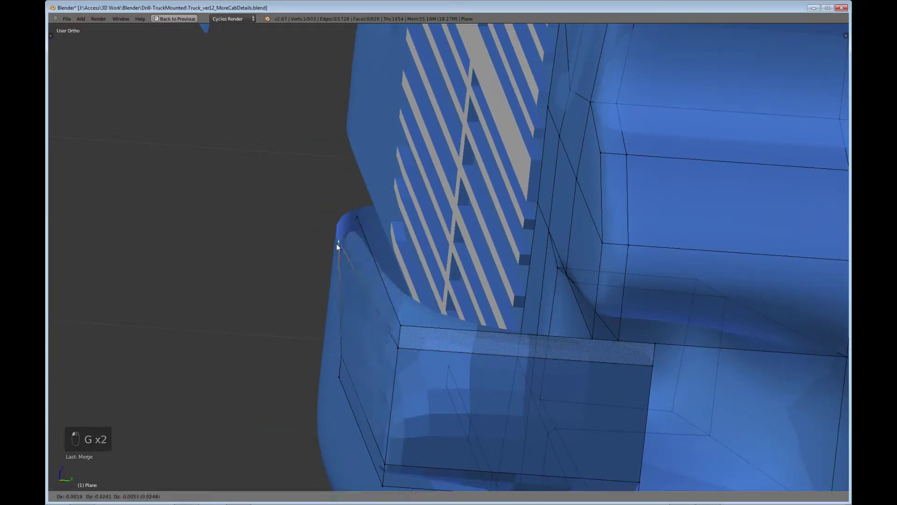
pyautogui.click(358, 252)
pyautogui.rightClick(345, 356)
pyautogui.press('g')
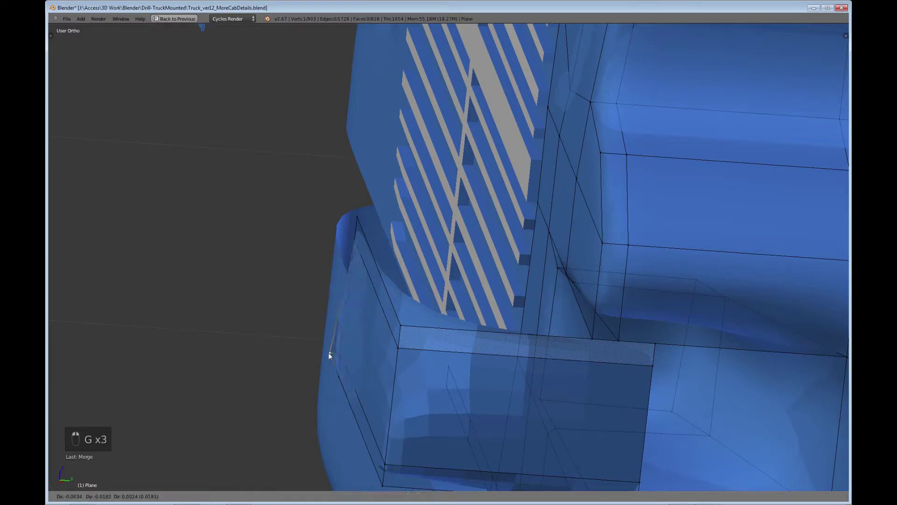
pyautogui.rightClick(330, 354)
# - Merge at center the two overlapping vertex pairs at the lower grille-side end of the wrap-around panel
pyautogui.press('b')
pyautogui.moveTo(331, 347); pyautogui.dragTo(355, 364)
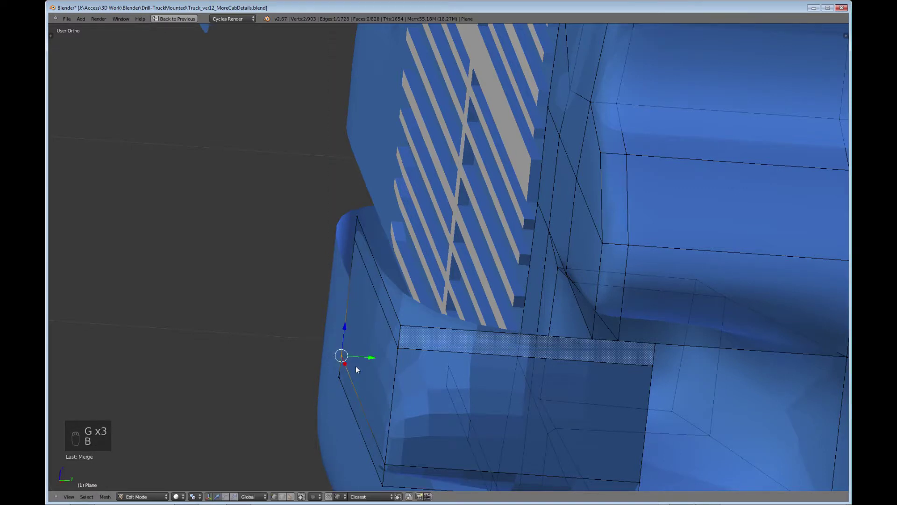
pyautogui.hotkey('alt', 'm')
pyautogui.click(346, 374)
pyautogui.rightClick(347, 377)
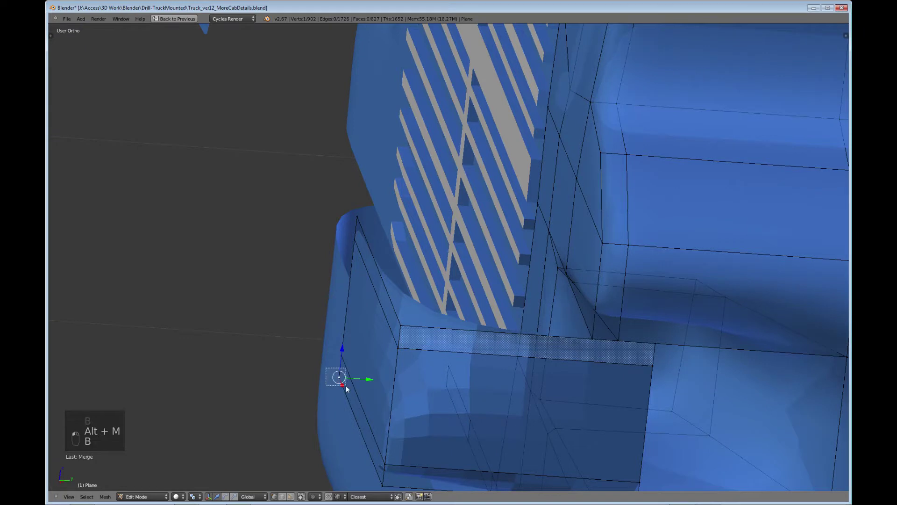
pyautogui.hotkey('alt', 'm')
pyautogui.click(347, 388)
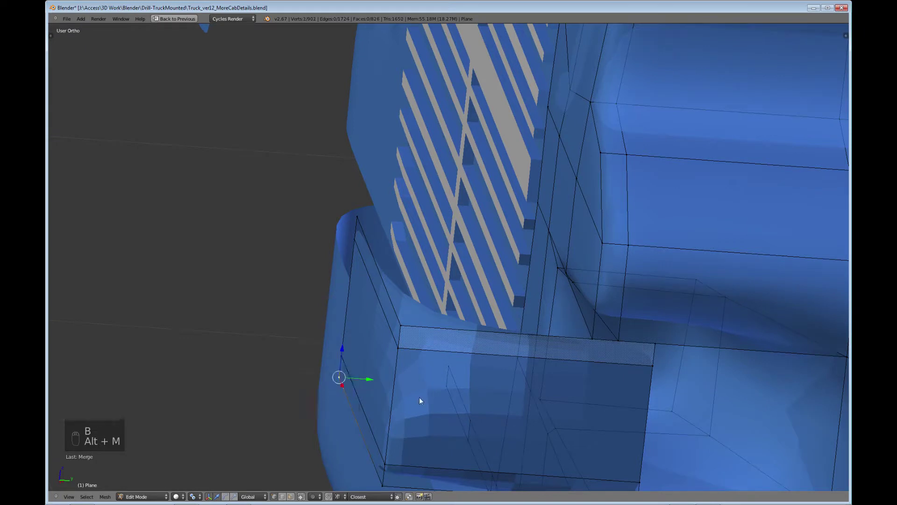
# - Merge at center the two overlapping vertex pairs at the bottom of the wrap-around panel's front corner
pyautogui.keyDown('shift'); pyautogui.moveTo(429, 395); pyautogui.dragTo(442, 290, button='middle'); pyautogui.keyUp('shift')
pyautogui.rightClick(396, 352)
pyautogui.press('b')
pyautogui.moveTo(389, 348); pyautogui.dragTo(411, 392)
pyautogui.hotkey('alt', 'm')
pyautogui.click(411, 366)
pyautogui.rightClick(397, 379)
pyautogui.press('b')
pyautogui.hotkey('alt', 'm')
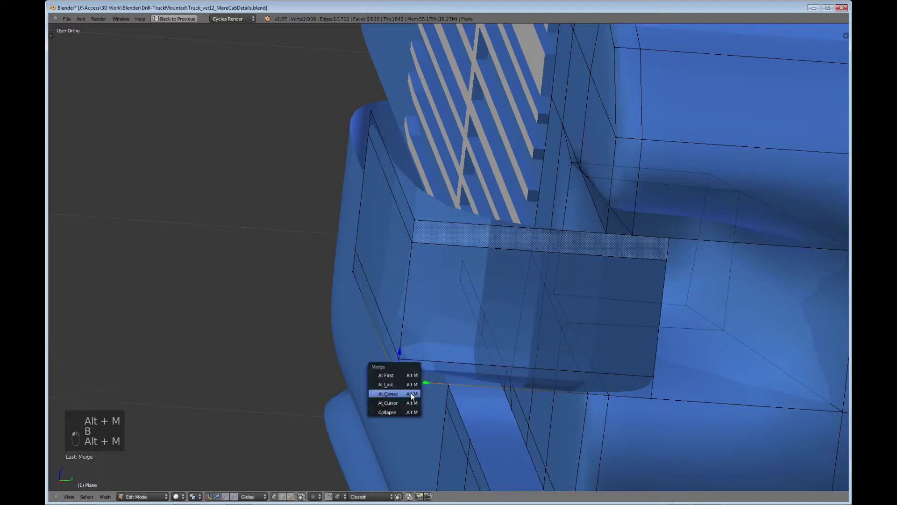
pyautogui.click(405, 391)
# - Test-move the vertices along the panel's wheel-side end to check for duplicates, leaving them in place
pyautogui.keyDown('shift'); pyautogui.moveTo(626, 289); pyautogui.dragTo(459, 367, button='middle'); pyautogui.keyUp('shift')
pyautogui.rightClick(523, 288)
pyautogui.keyDown('shift'); pyautogui.moveTo(331, 371); pyautogui.dragTo(422, 272, button='middle'); pyautogui.keyUp('shift')
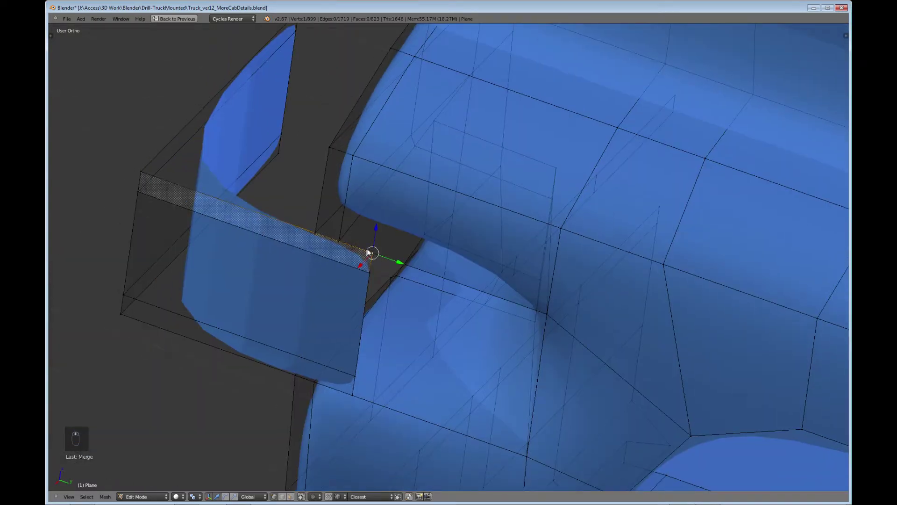
pyautogui.press('b')
pyautogui.moveTo(366, 248); pyautogui.dragTo(385, 263)
pyautogui.press('g')
pyautogui.click(377, 278)
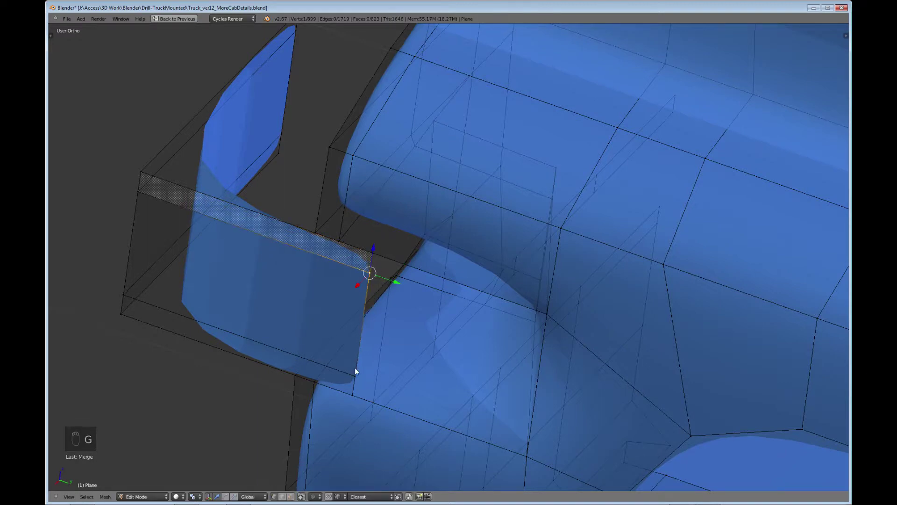
pyautogui.press('g')
pyautogui.click(356, 371)
pyautogui.press('g')
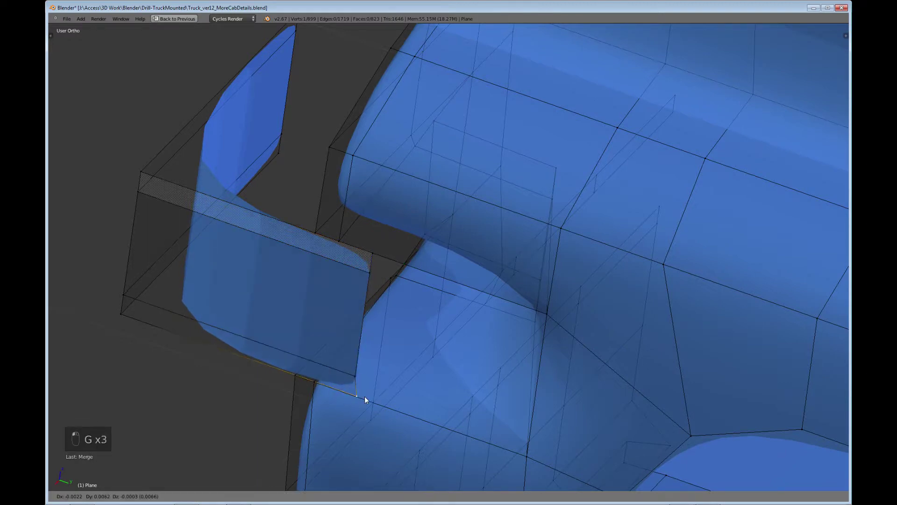
pyautogui.click(350, 399)
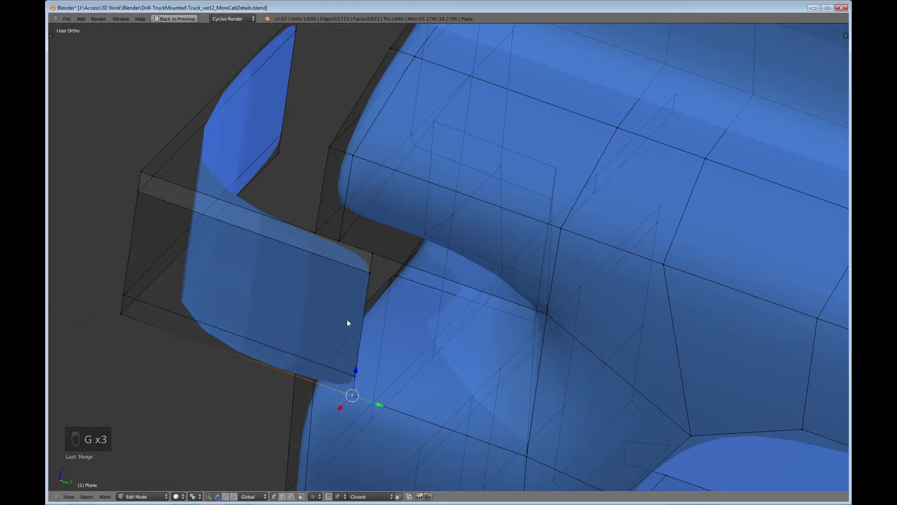
# - Select the panel's vertical corner edge loop in edge mode and move it outward along the X axis toward the wheel side
pyautogui.moveTo(347, 319); pyautogui.dragTo(546, 332, button='middle')
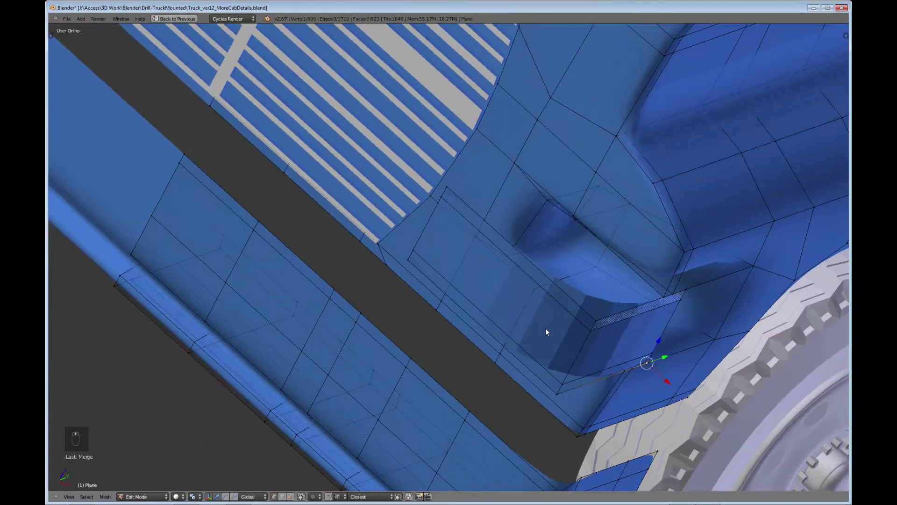
pyautogui.click(282, 497)
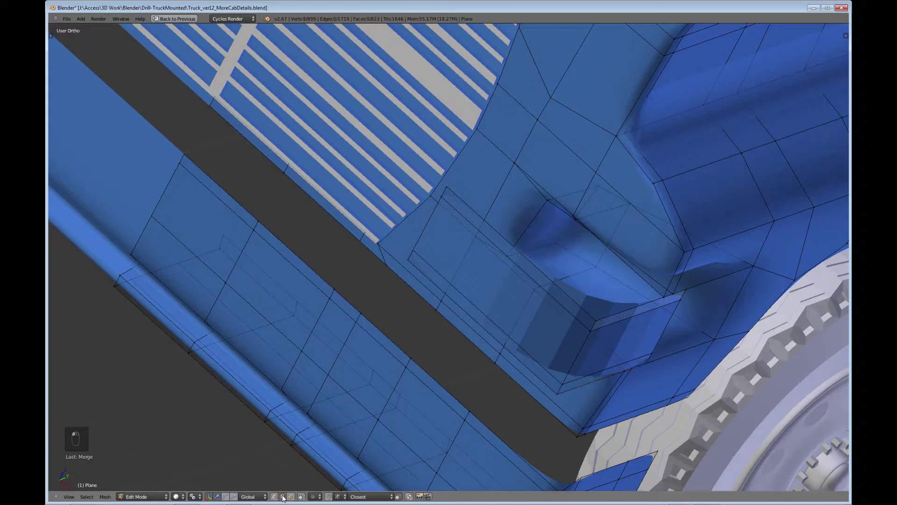
pyautogui.keyDown('alt'); pyautogui.rightClick(581, 351); pyautogui.keyUp('alt')
pyautogui.press('g')
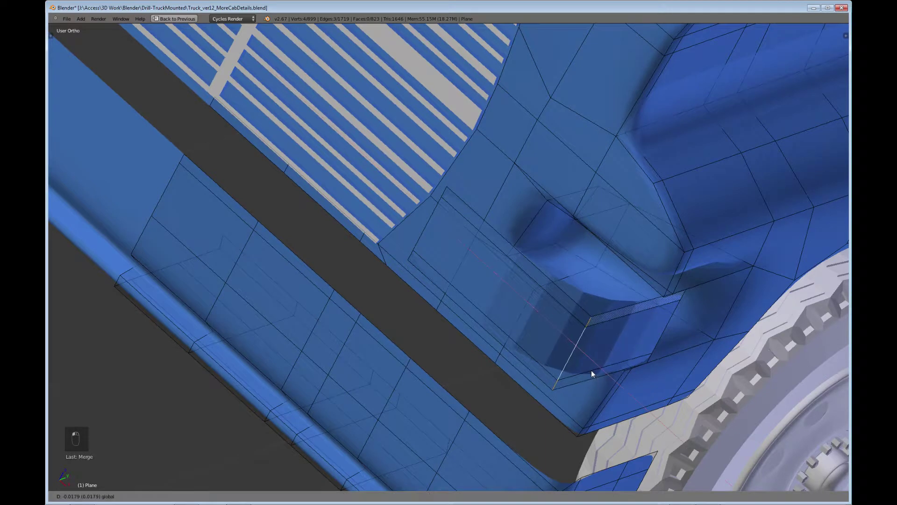
pyautogui.click(574, 360)
pyautogui.moveTo(574, 359); pyautogui.dragTo(601, 288, button='middle')
pyautogui.press('g')
pyautogui.press('x')
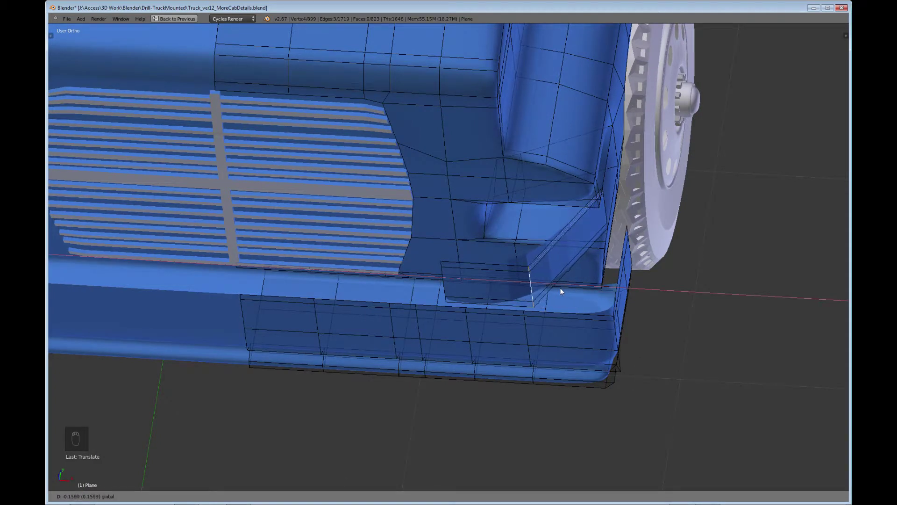
pyautogui.click(602, 293)
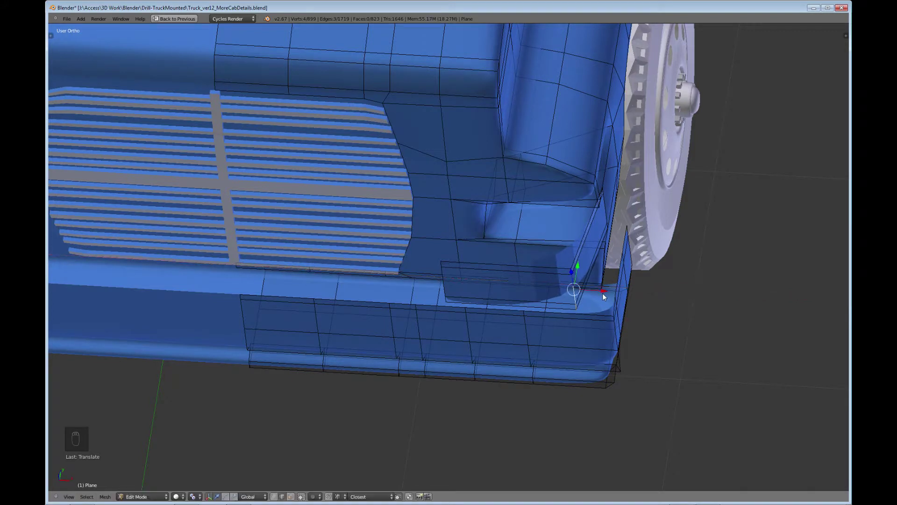
# - Add two closely spaced vertical loop cuts to the panel's front face, toward its outer corner
pyautogui.hotkey('ctrl', 'r')
pyautogui.click(525, 307)
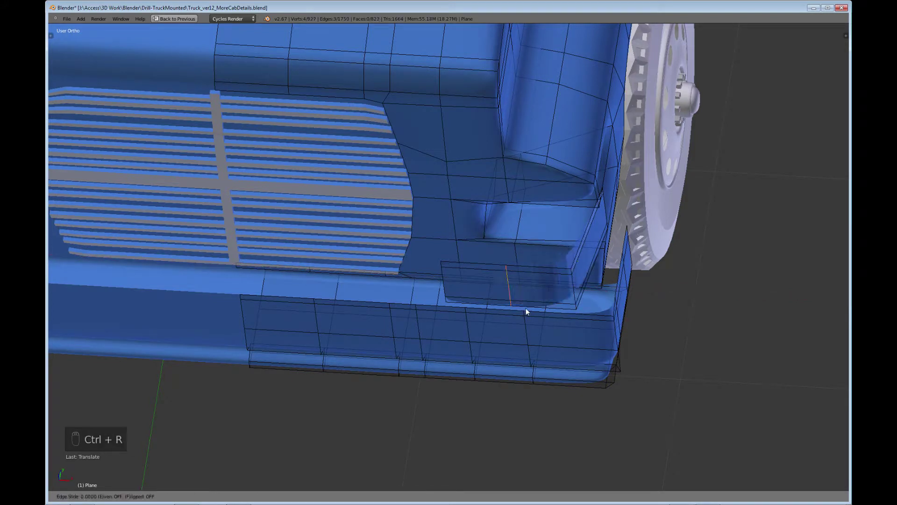
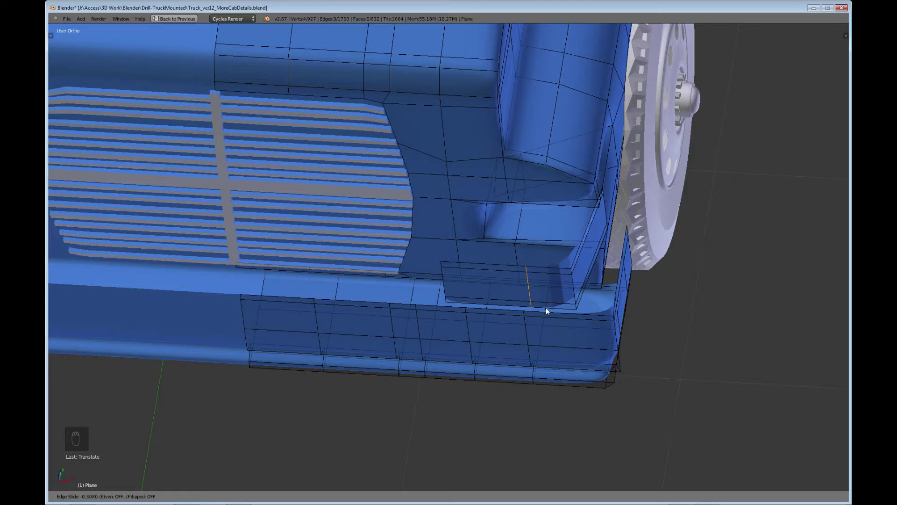
pyautogui.click(545, 308)
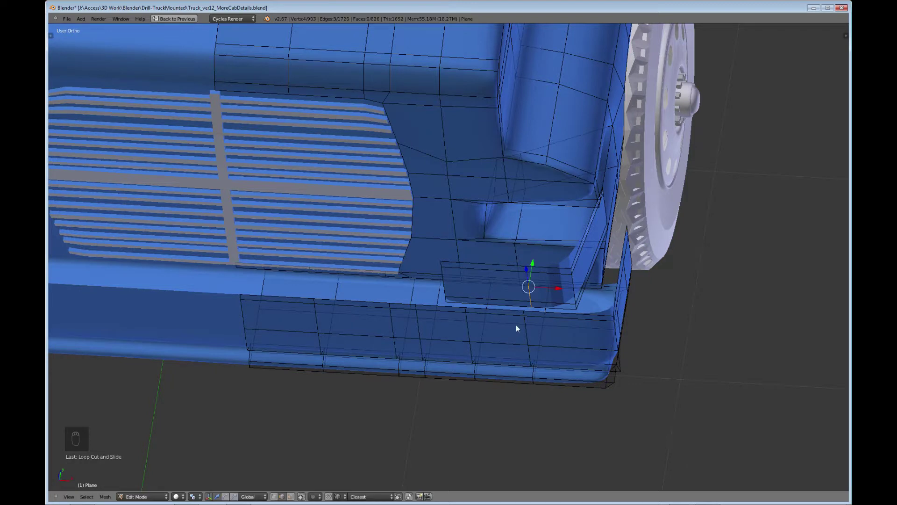
pyautogui.moveTo(516, 324); pyautogui.dragTo(511, 261, button='middle')
pyautogui.hotkey('ctrl', 'r')
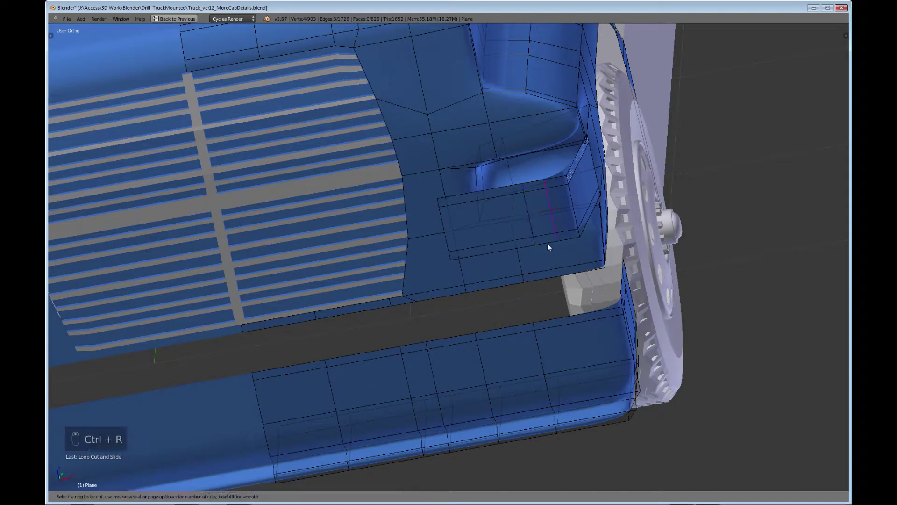
pyautogui.click(548, 244)
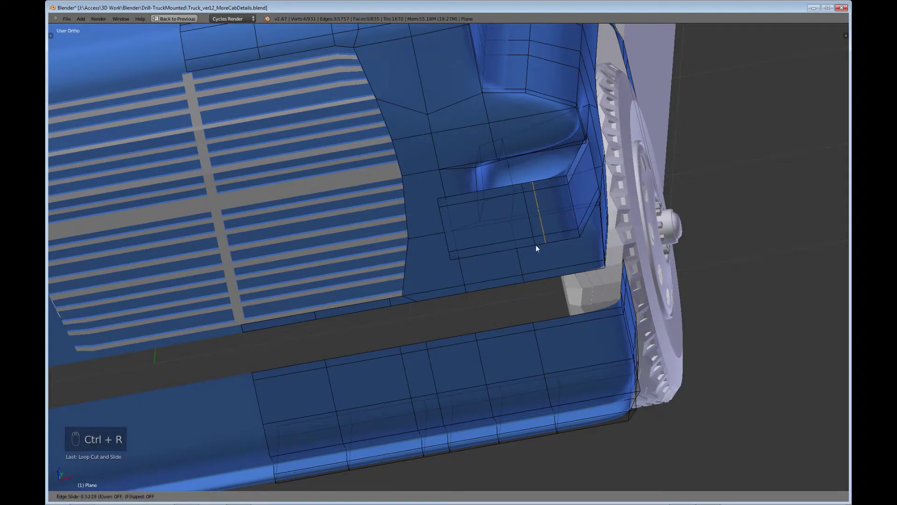
pyautogui.click(535, 248)
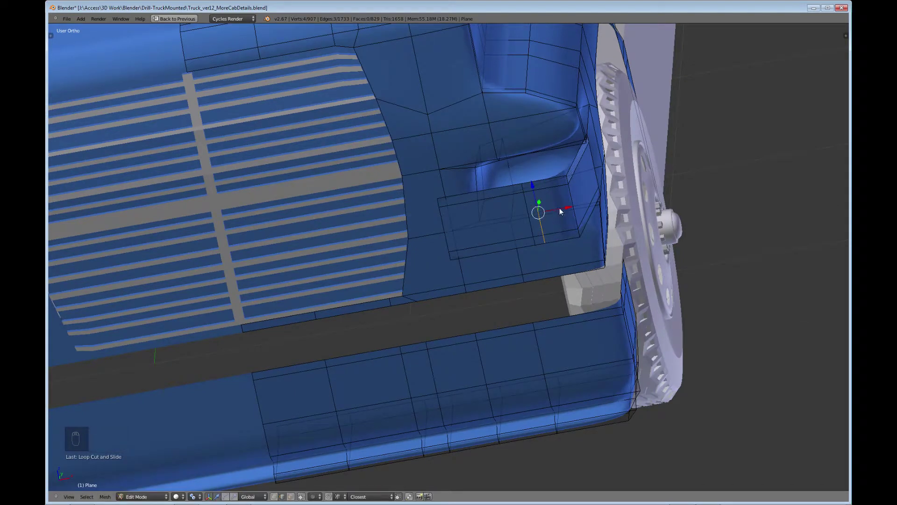
# - Select all linked faces of the wrap-around panel and extrude them twice to build up its thickness
pyautogui.moveTo(424, 281); pyautogui.dragTo(518, 298, button='middle')
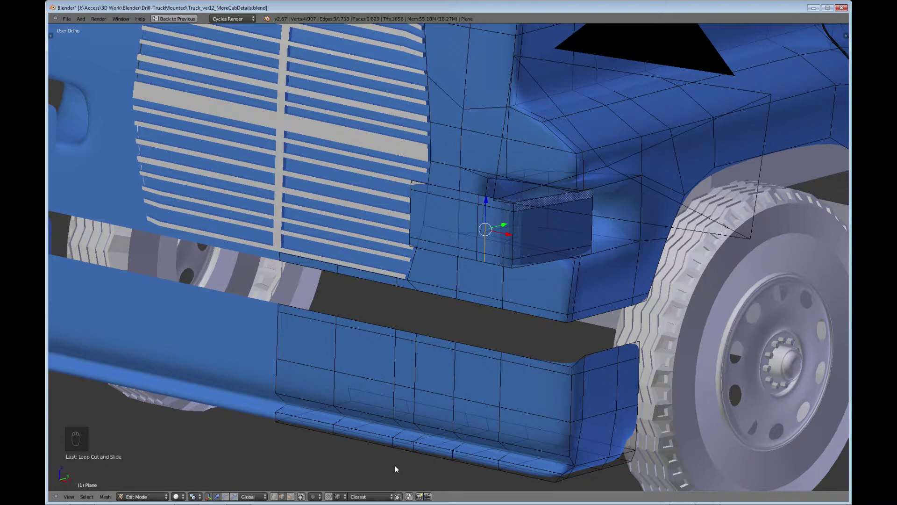
pyautogui.click(291, 496)
pyautogui.moveTo(554, 265); pyautogui.dragTo(496, 318, button='middle')
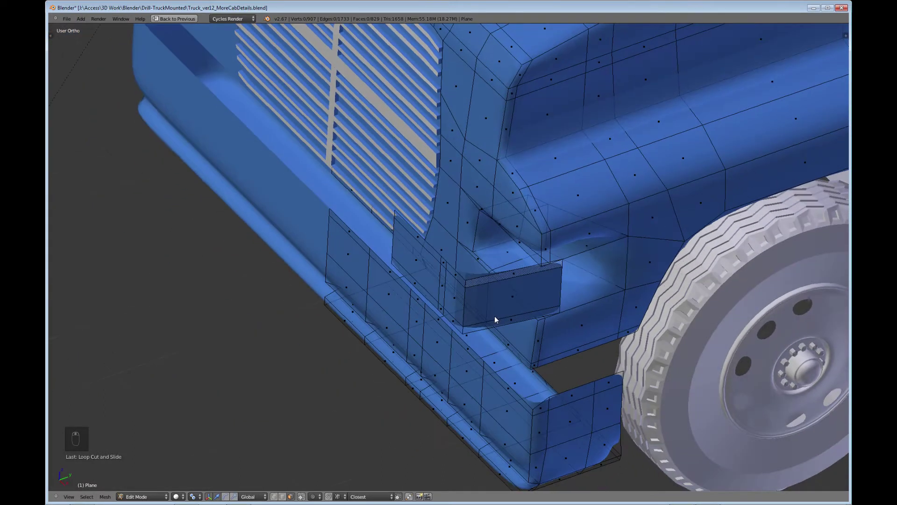
pyautogui.rightClick(443, 279)
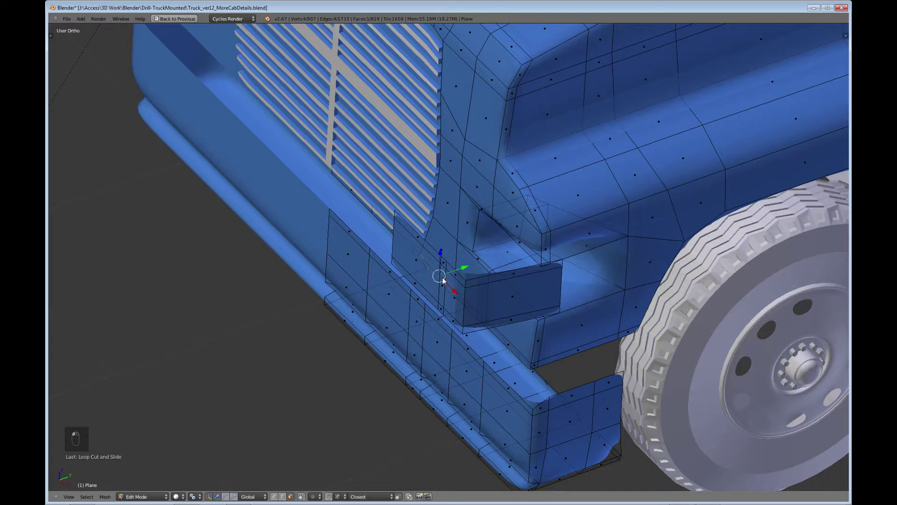
pyautogui.rightClick(421, 265)
pyautogui.press('l')
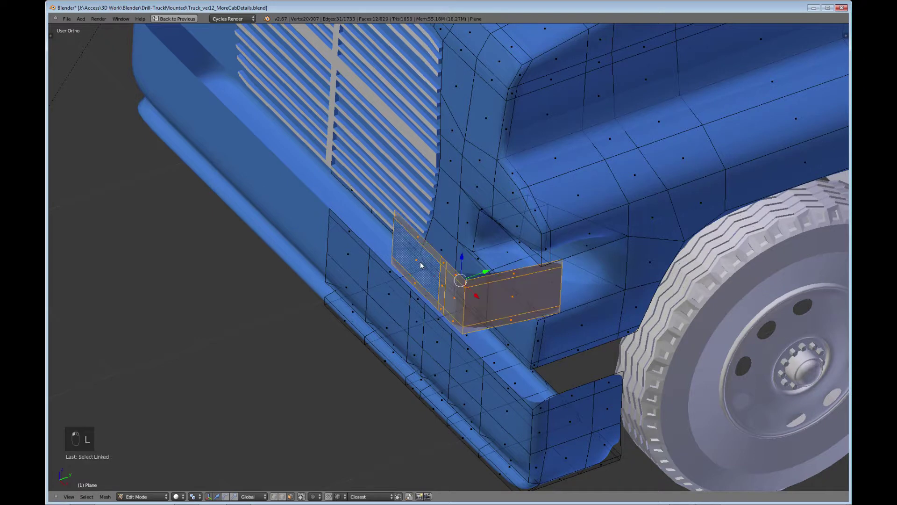
pyautogui.moveTo(503, 280); pyautogui.dragTo(453, 328, button='middle')
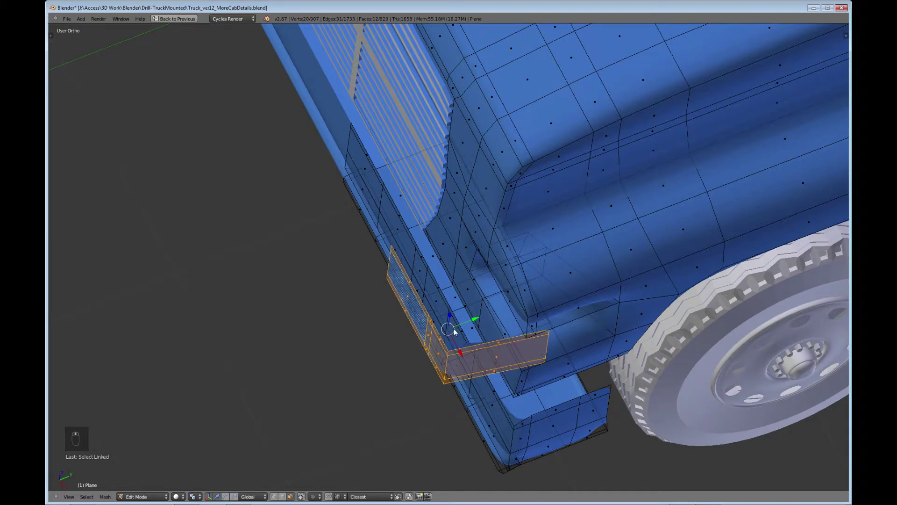
pyautogui.press('e')
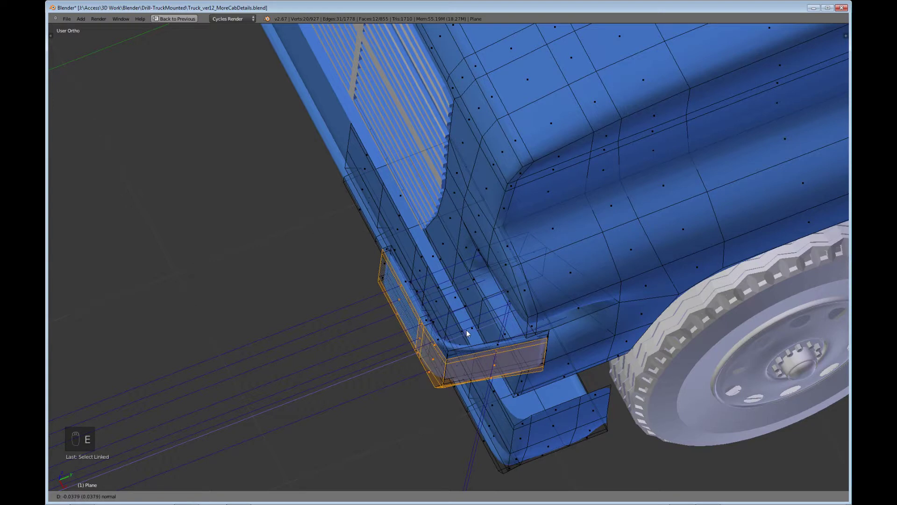
pyautogui.click(430, 358)
pyautogui.moveTo(496, 346); pyautogui.dragTo(452, 424, button='middle')
pyautogui.press('e')
pyautogui.click(513, 367)
# - Box-select the vertices at the wrap-around panel's inner corner in vertex mode and move them along the Y axis toward the cab
pyautogui.scroll(3, 441, 315)
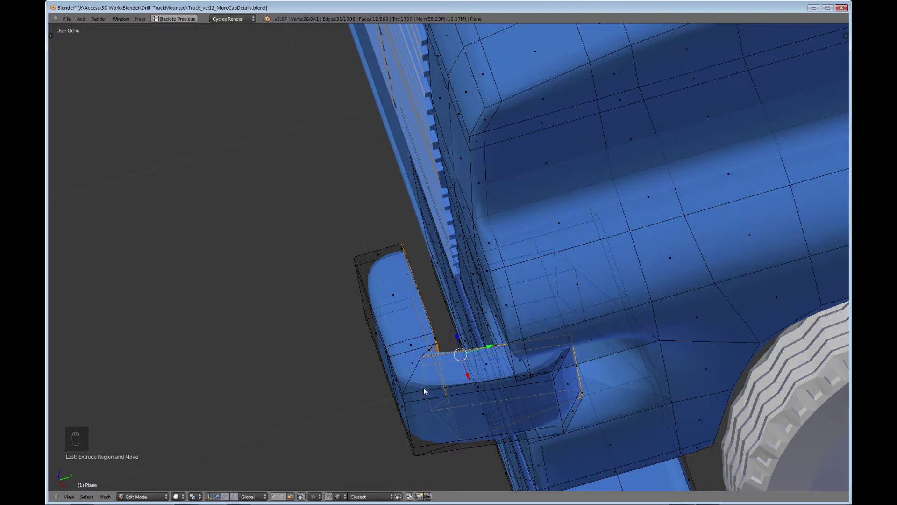
pyautogui.click(274, 497)
pyautogui.press('a')
pyautogui.press('b')
pyautogui.moveTo(415, 351); pyautogui.dragTo(435, 421)
pyautogui.scroll(2, 445, 452)
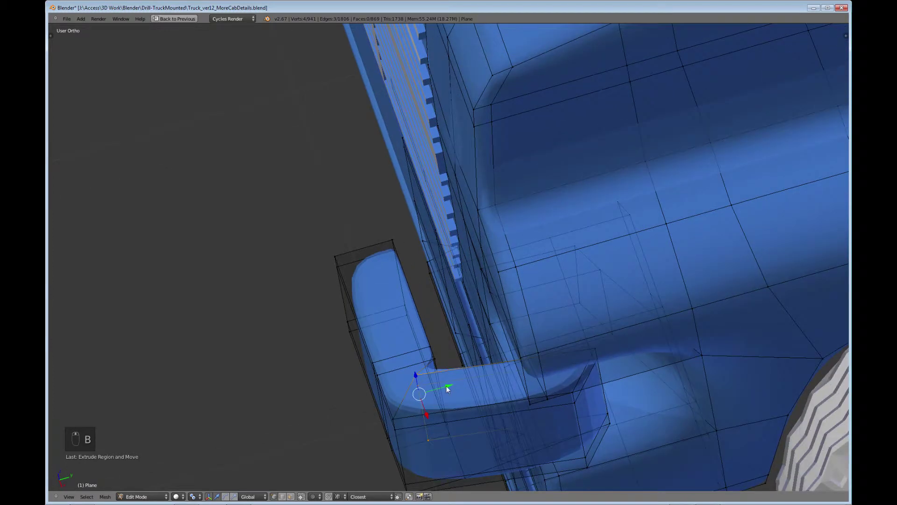
pyautogui.press('g')
pyautogui.press('y')
pyautogui.click(467, 381)
pyautogui.moveTo(467, 382); pyautogui.dragTo(439, 312, button='middle')
pyautogui.scroll(3, 573, 349)
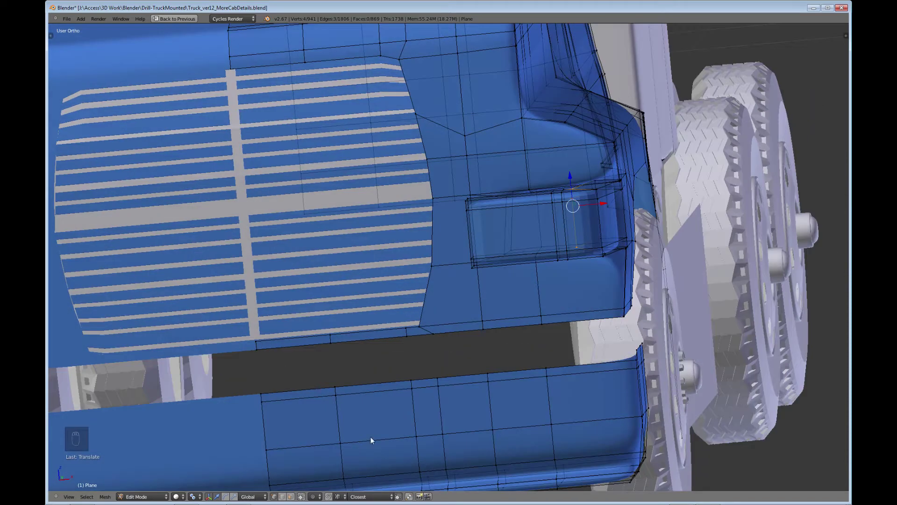
pyautogui.click(291, 496)
pyautogui.moveTo(609, 241); pyautogui.dragTo(451, 300, button='middle')
pyautogui.scroll(4, 576, 319)
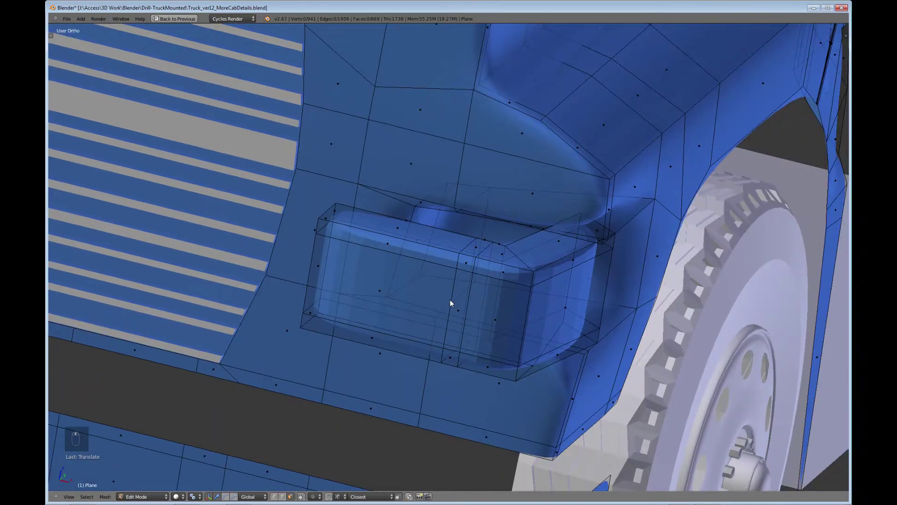
pyautogui.scroll(2, 453, 264)
pyautogui.rightClick(386, 238)
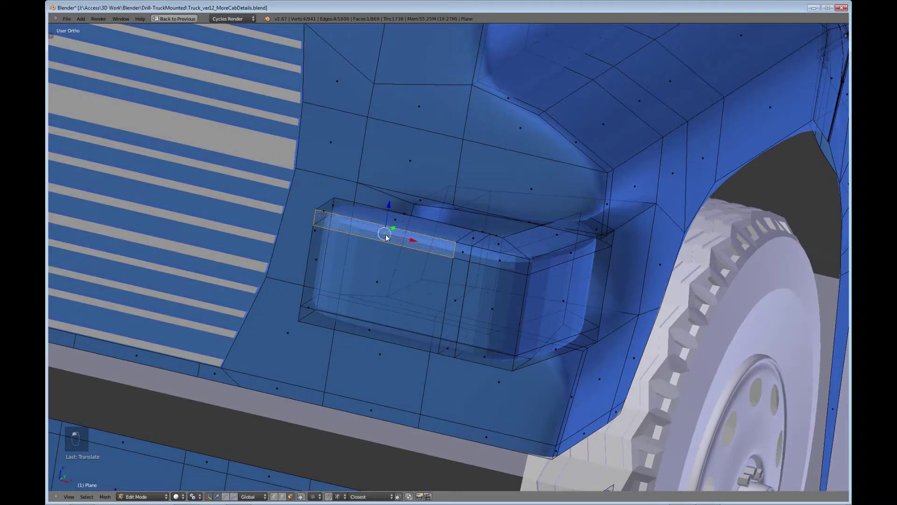
pyautogui.keyDown('shift'); pyautogui.rightClick(462, 252); pyautogui.keyUp('shift')
pyautogui.keyDown('shift'); pyautogui.rightClick(464, 281); pyautogui.keyUp('shift')
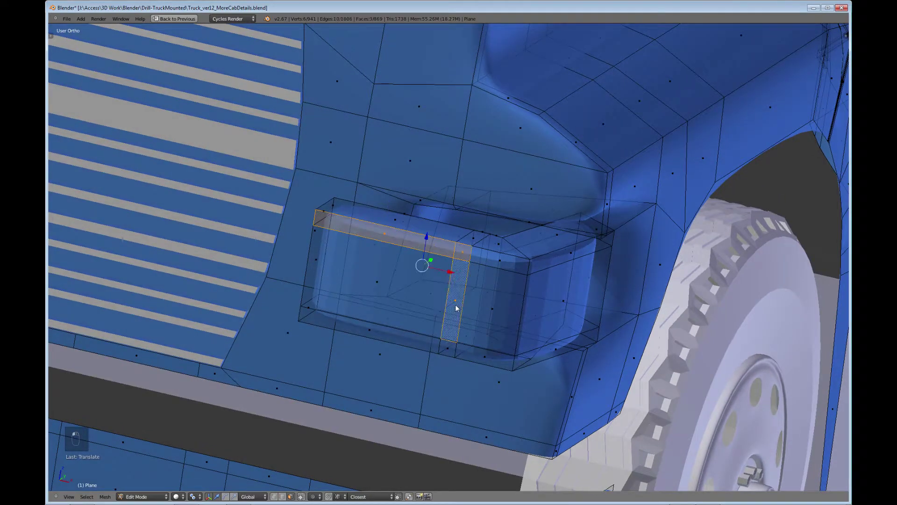
pyautogui.keyDown('shift'); pyautogui.rightClick(445, 348); pyautogui.keyUp('shift')
pyautogui.keyDown('shift'); pyautogui.rightClick(364, 331); pyautogui.keyUp('shift')
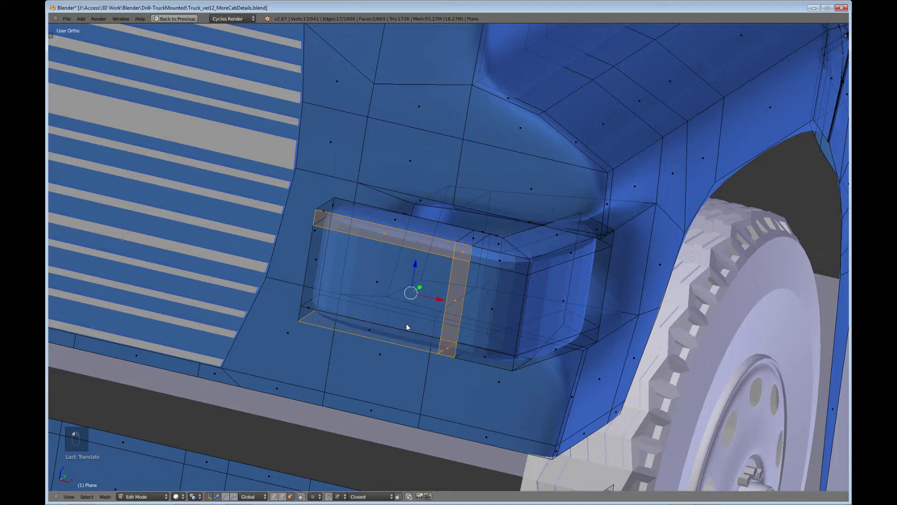
pyautogui.moveTo(467, 324); pyautogui.dragTo(524, 310, button='middle')
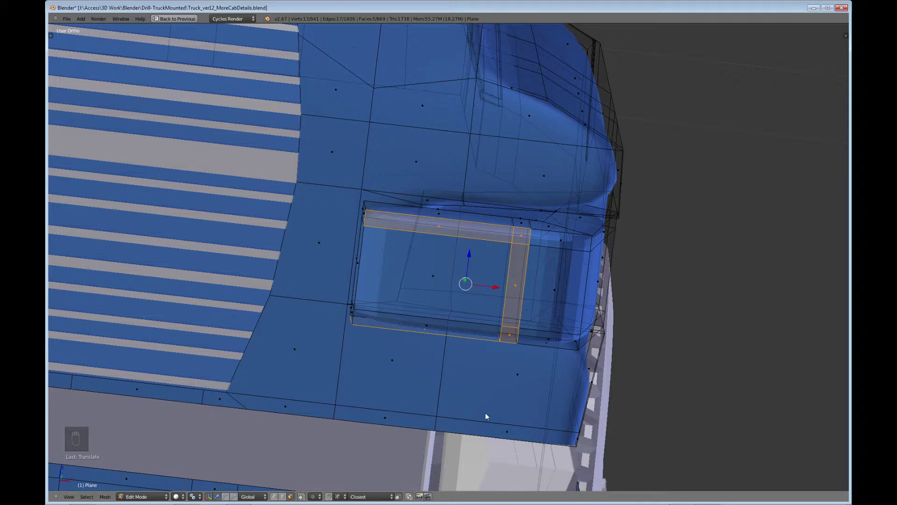
pyautogui.hotkey('ctrl', 'Up')
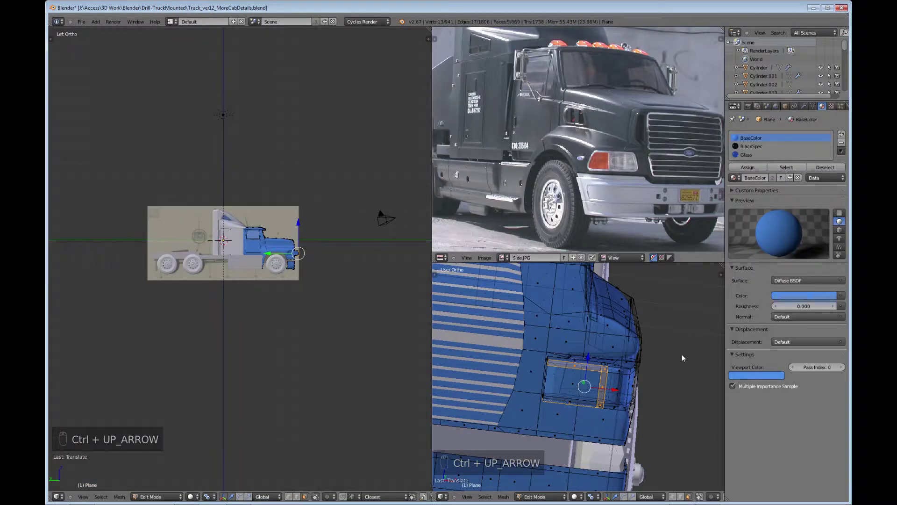
pyautogui.hotkey('ctrl', 'Up')
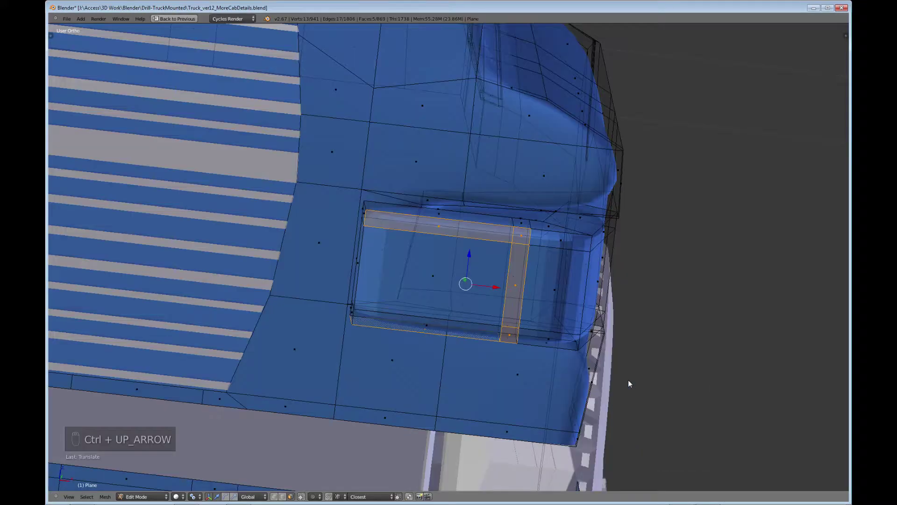
# - Add a vertical loop cut close to the panel's grille-side end and another close to its wheel-side end
pyautogui.hotkey('ctrl', 'r')
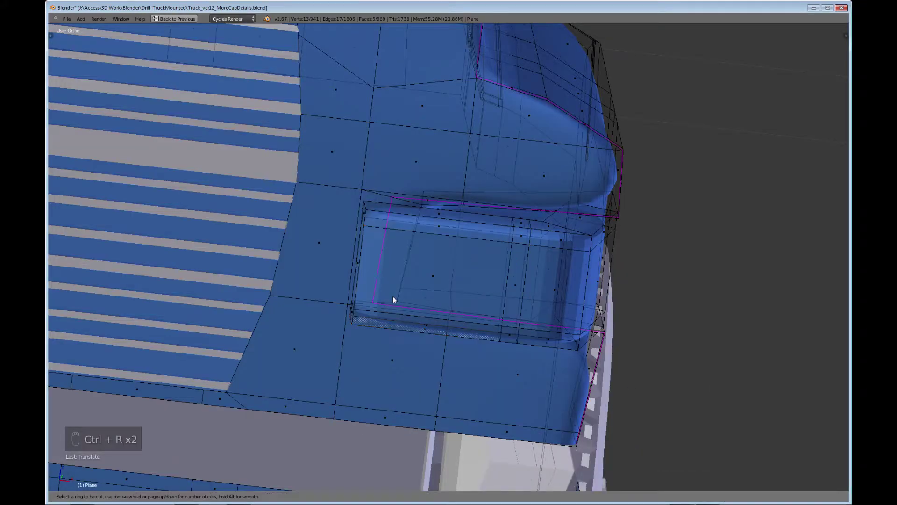
pyautogui.click(391, 317)
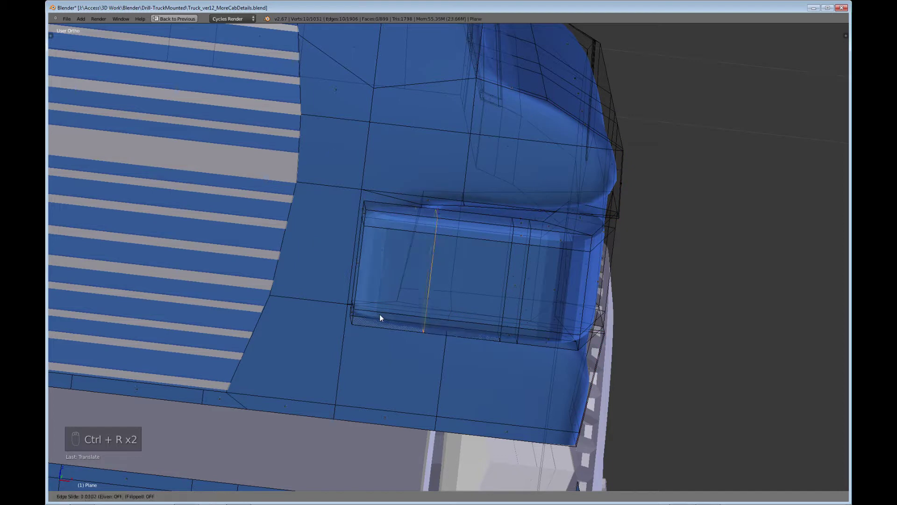
pyautogui.click(330, 313)
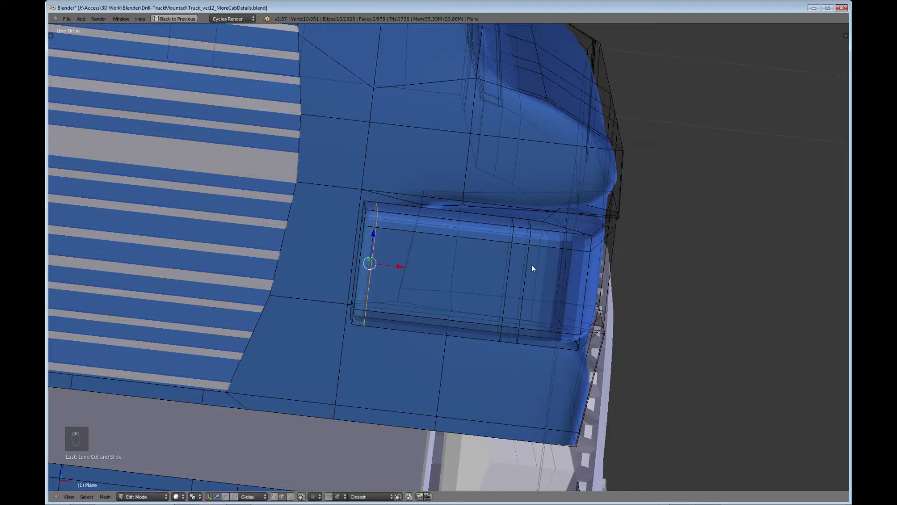
pyautogui.moveTo(532, 264); pyautogui.dragTo(503, 360, button='middle')
pyautogui.hotkey('ctrl', 'r')
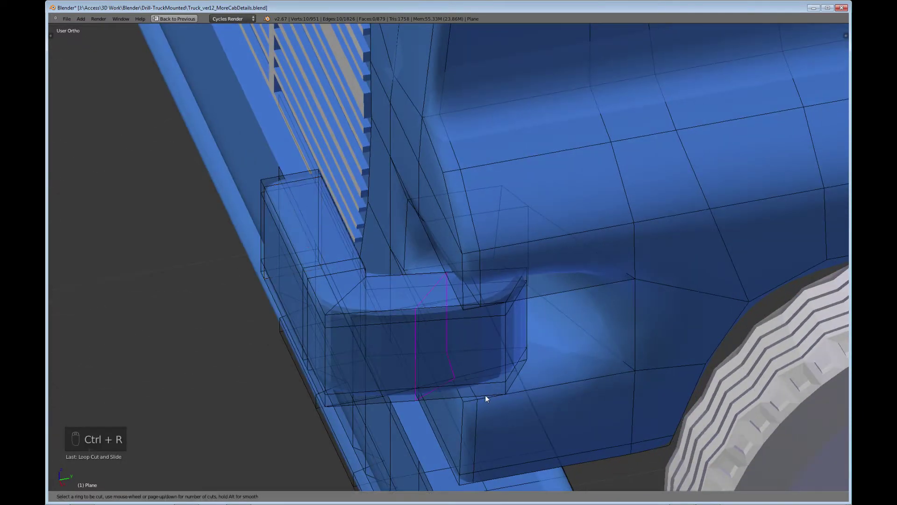
pyautogui.click(486, 395)
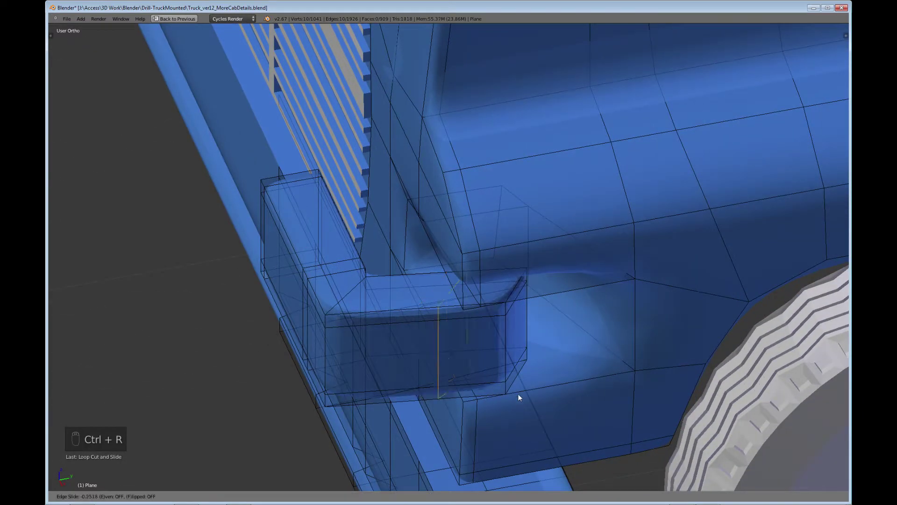
pyautogui.click(559, 391)
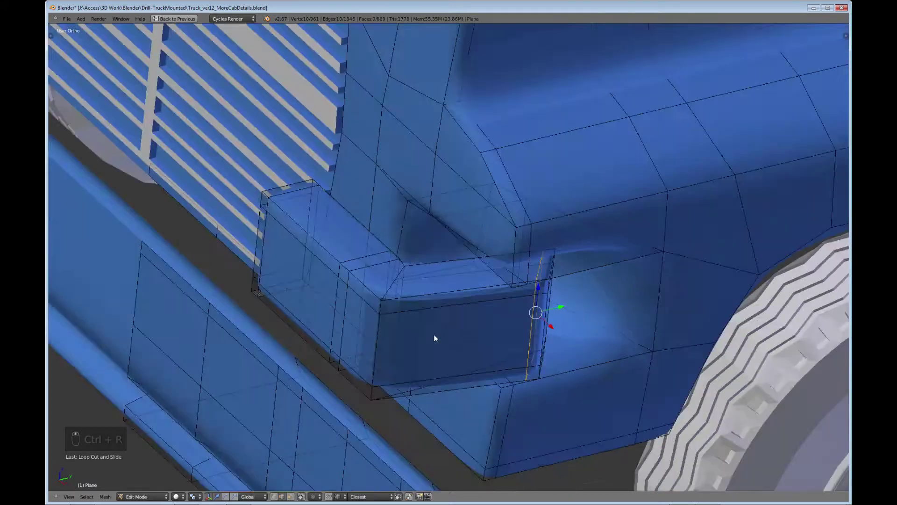
pyautogui.moveTo(434, 334); pyautogui.dragTo(490, 293, button='middle')
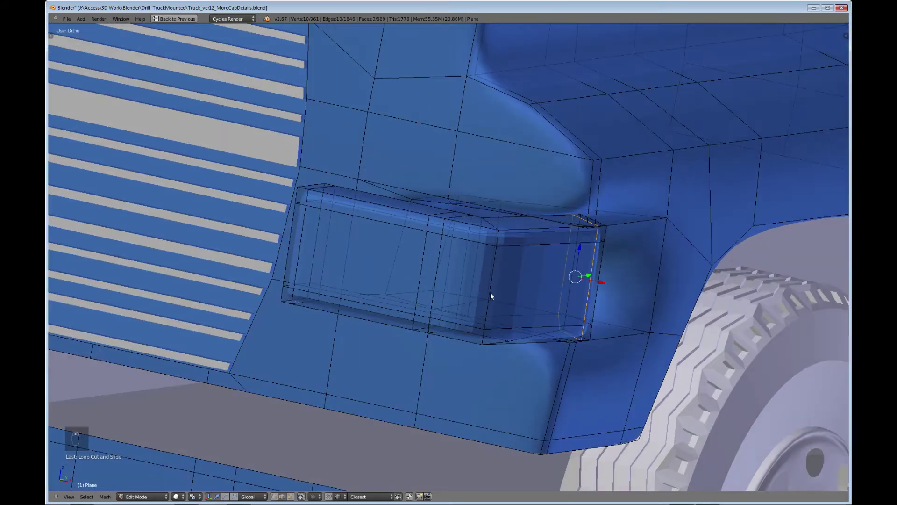
# - Select all the narrow border faces around the panel's front and side in face mode, plus the vertical divider strip between the lamp areas
pyautogui.click(291, 496)
pyautogui.moveTo(350, 430); pyautogui.dragTo(356, 366, button='middle')
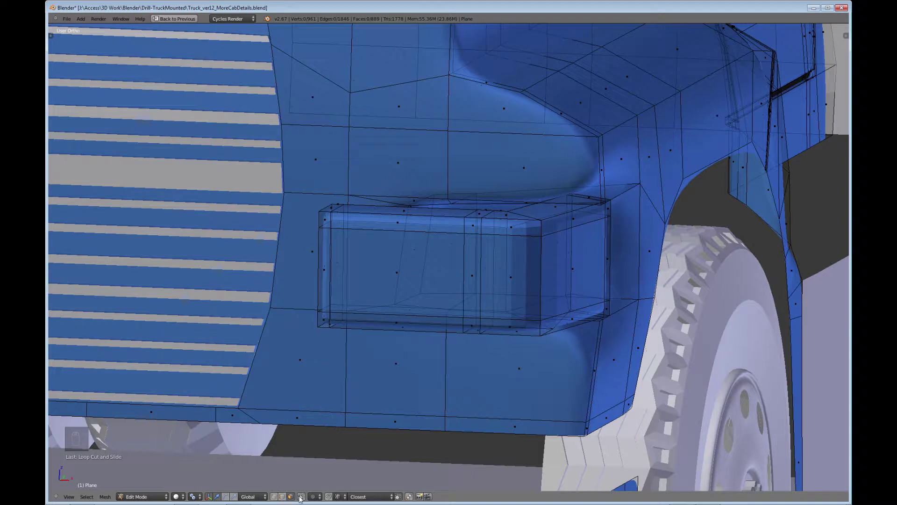
pyautogui.rightClick(330, 221)
pyautogui.keyDown('shift'); pyautogui.rightClick(325, 266); pyautogui.keyUp('shift')
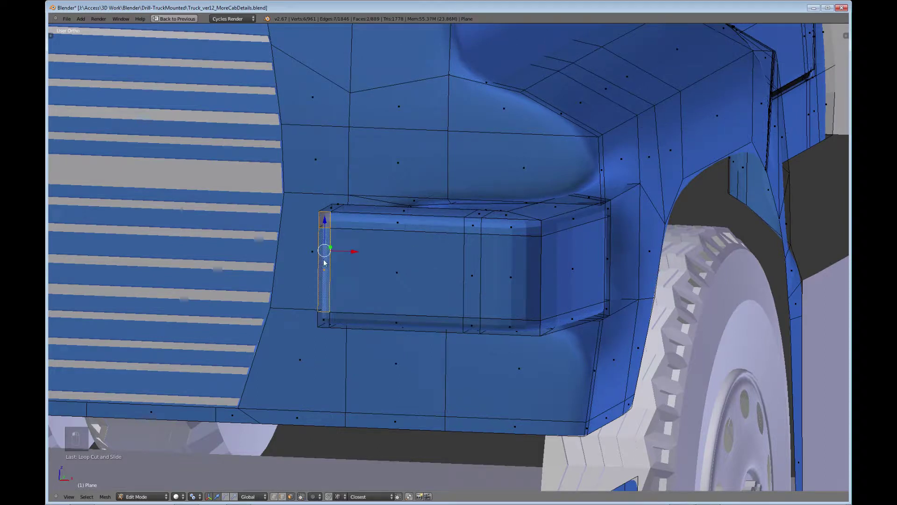
pyautogui.keyDown('shift'); pyautogui.rightClick(323, 320); pyautogui.keyUp('shift')
pyautogui.keyDown('shift'); pyautogui.rightClick(420, 322); pyautogui.keyUp('shift')
pyautogui.keyDown('shift'); pyautogui.rightClick(472, 326); pyautogui.keyUp('shift')
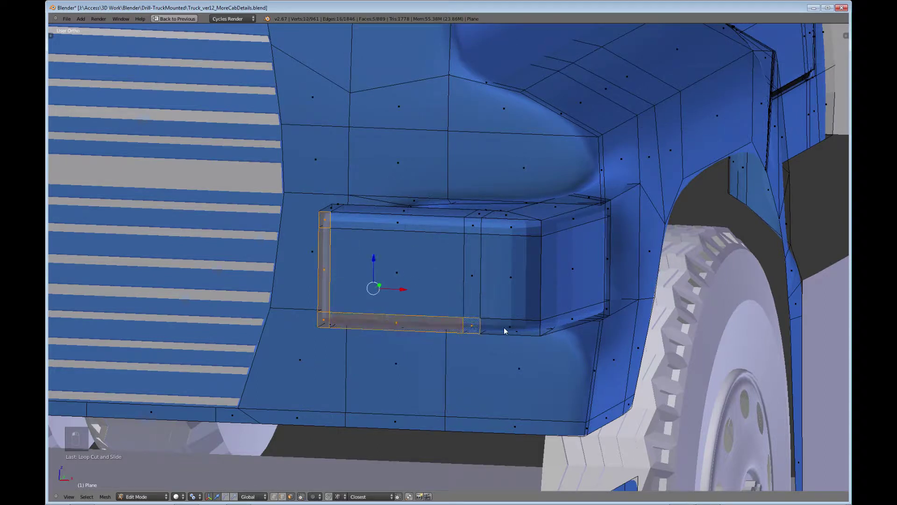
pyautogui.keyDown('shift'); pyautogui.rightClick(510, 330); pyautogui.keyUp('shift')
pyautogui.keyDown('shift'); pyautogui.rightClick(571, 316); pyautogui.keyUp('shift')
pyautogui.keyDown('shift'); pyautogui.rightClick(607, 309); pyautogui.keyUp('shift')
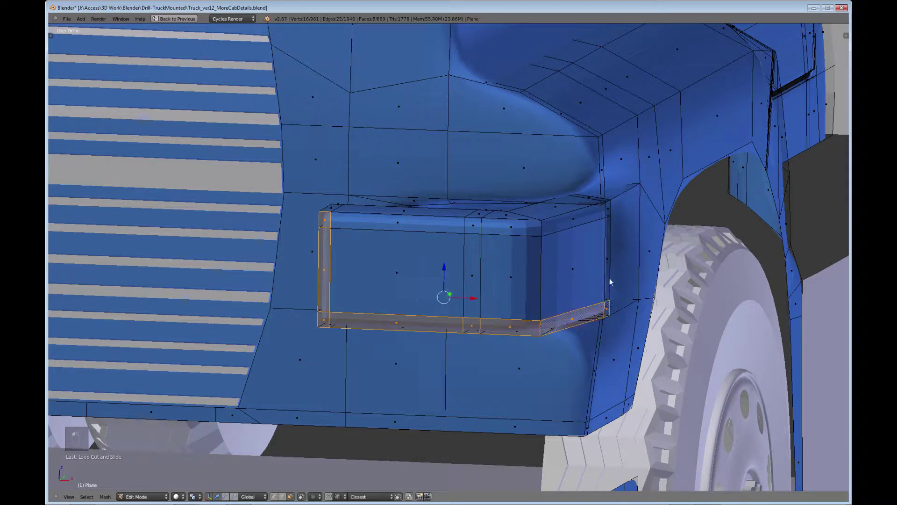
pyautogui.keyDown('shift'); pyautogui.rightClick(609, 280); pyautogui.keyUp('shift')
pyautogui.keyDown('shift'); pyautogui.rightClick(604, 209); pyautogui.keyUp('shift')
pyautogui.keyDown('shift'); pyautogui.rightClick(574, 219); pyautogui.keyUp('shift')
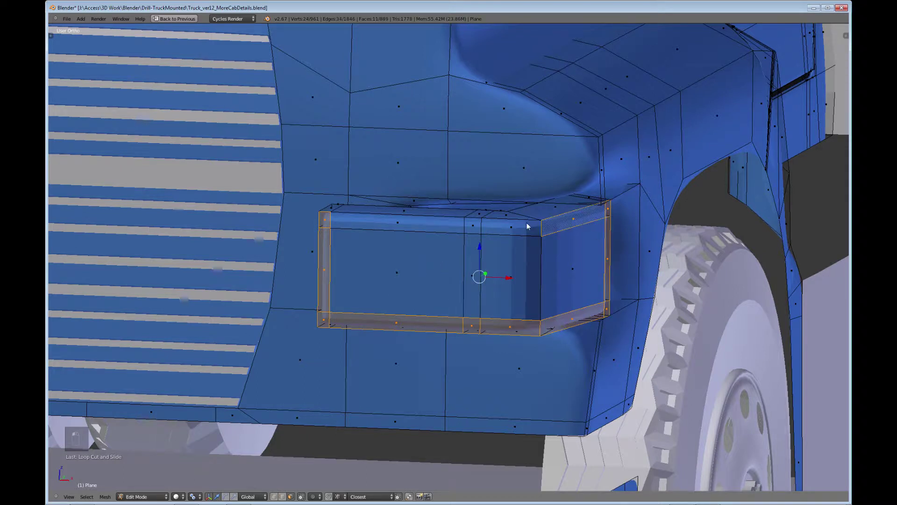
pyautogui.keyDown('shift'); pyautogui.rightClick(511, 228); pyautogui.keyUp('shift')
pyautogui.keyDown('shift'); pyautogui.rightClick(473, 225); pyautogui.keyUp('shift')
pyautogui.keyDown('shift'); pyautogui.rightClick(418, 227); pyautogui.keyUp('shift')
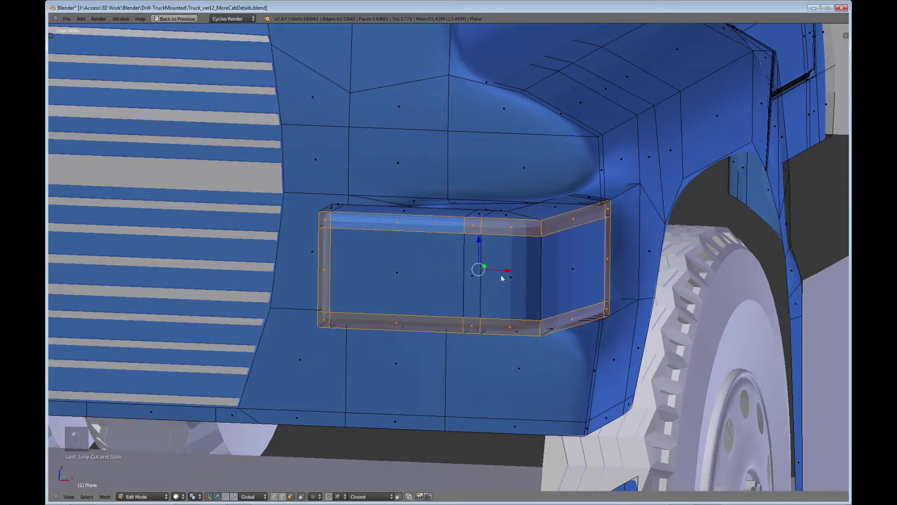
pyautogui.keyDown('shift'); pyautogui.rightClick(473, 280); pyautogui.keyUp('shift')
pyautogui.moveTo(599, 268); pyautogui.dragTo(508, 269, button='middle')
pyautogui.scroll(-3, 502, 284)
pyautogui.scroll(-2, 484, 262)
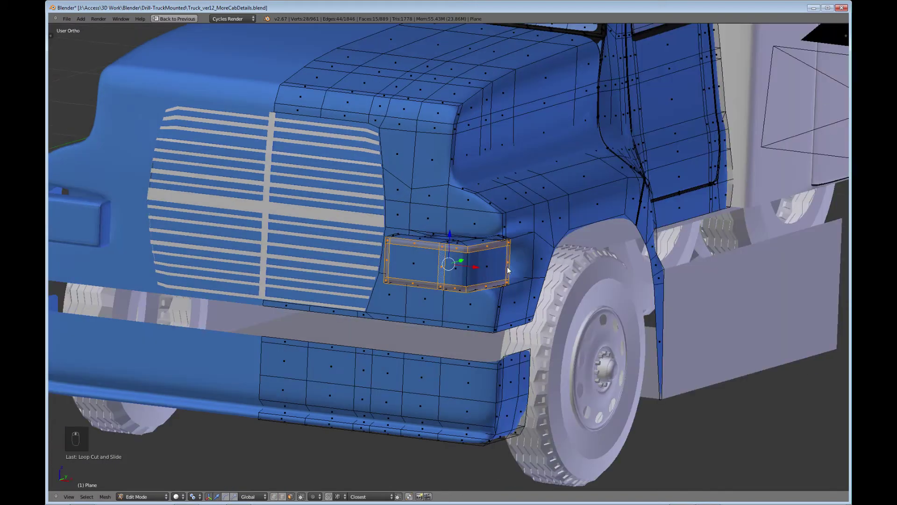
# - Add a material slot holding the existing Chrome material and assign it to the selected frame faces
pyautogui.hotkey('ctrl', 'Up')
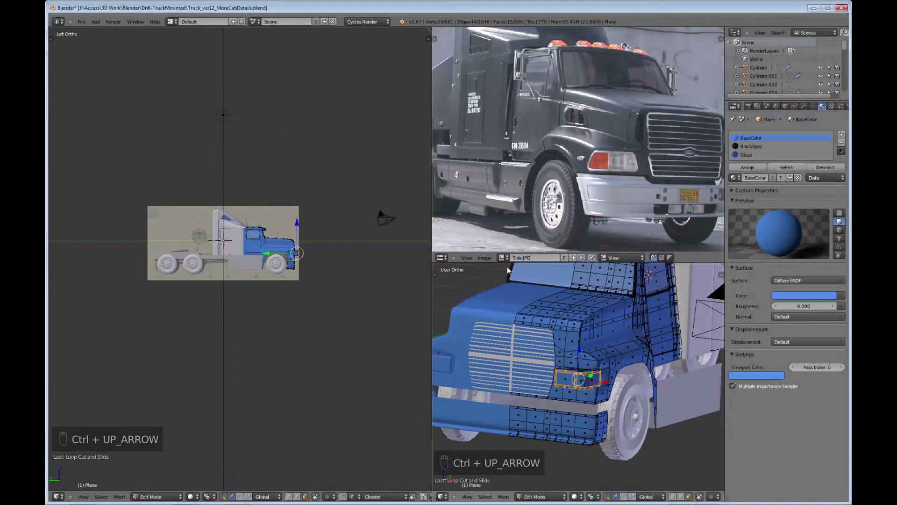
pyautogui.click(841, 134)
pyautogui.click(733, 186)
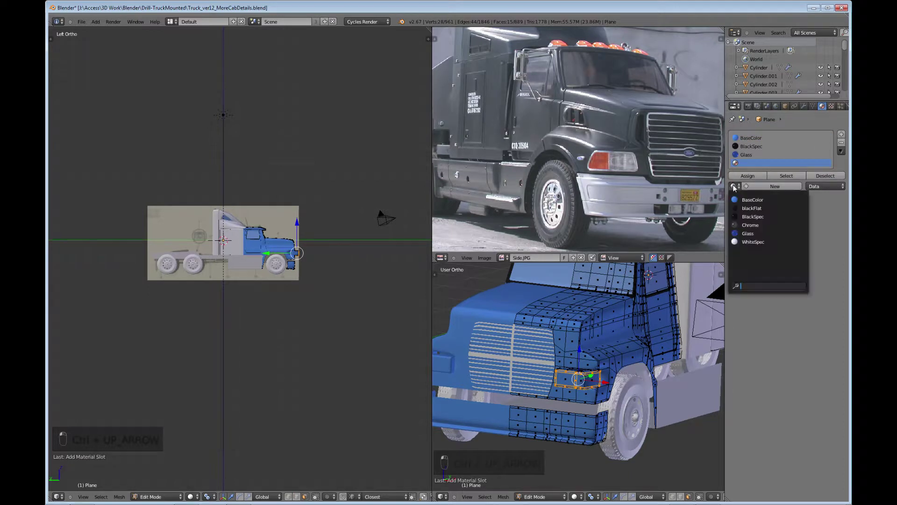
pyautogui.click(746, 226)
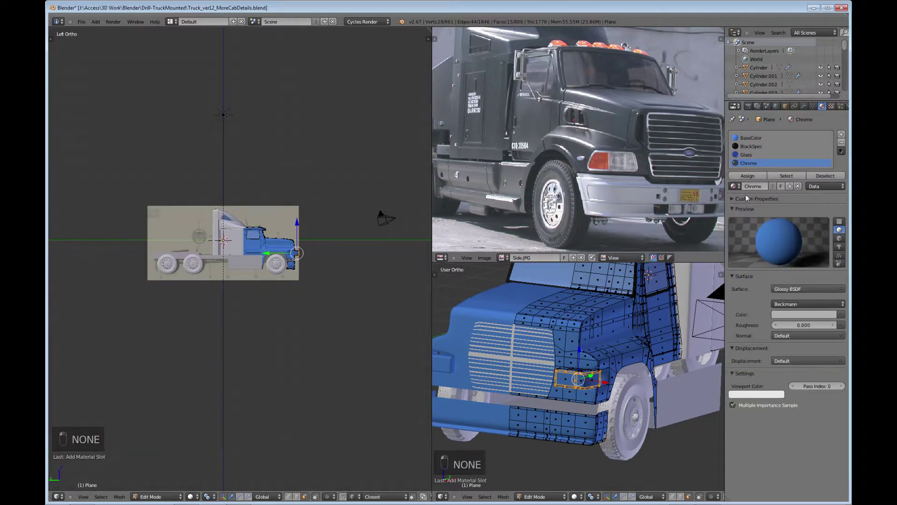
pyautogui.click(748, 176)
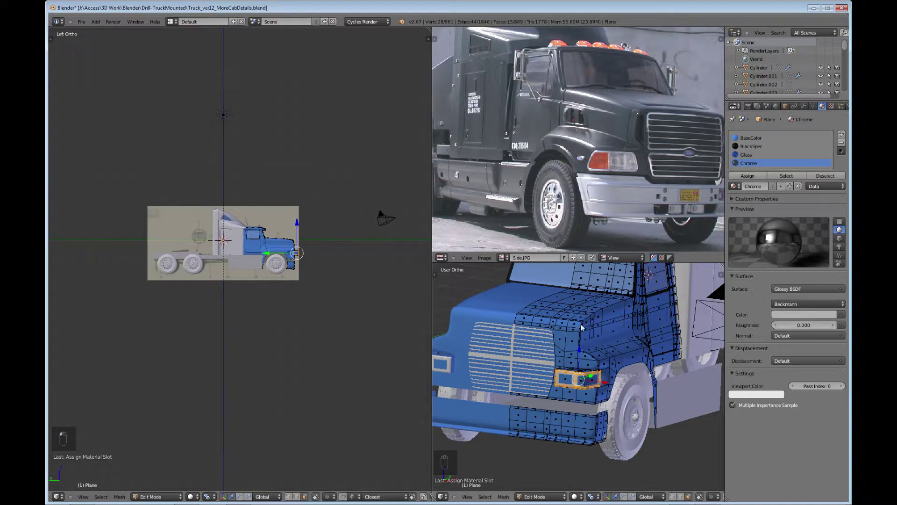
# - Crease the edges of the chrome frame faces to sharpen the frame's outline
pyautogui.scroll(6, 566, 393)
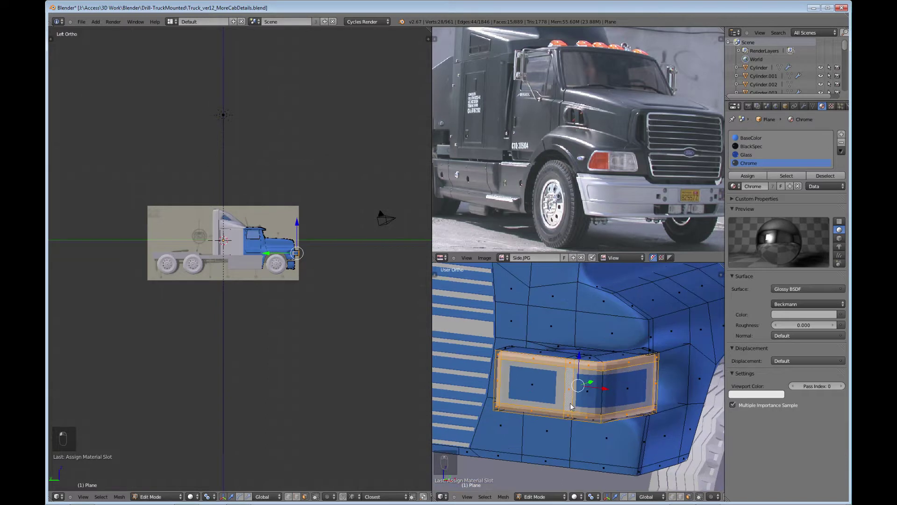
pyautogui.scroll(2, 584, 381)
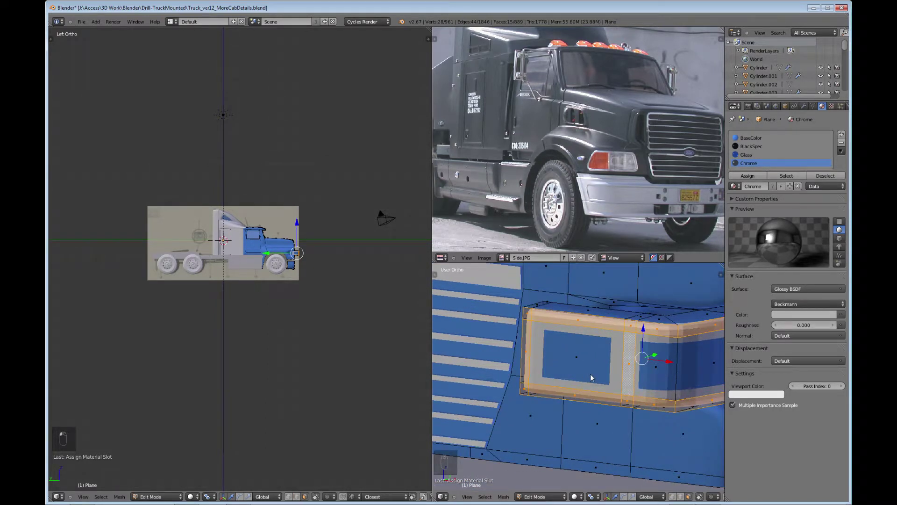
pyautogui.hotkey('shift', 'e')
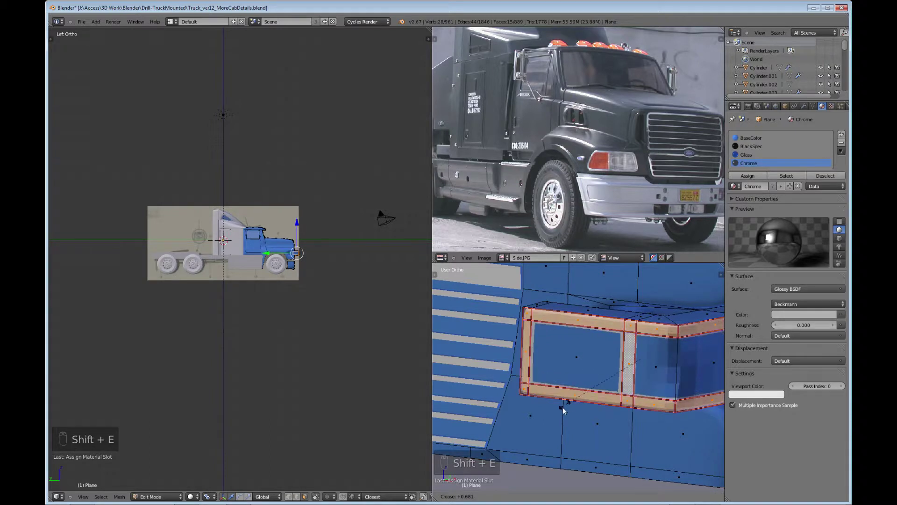
pyautogui.click(560, 415)
pyautogui.scroll(-3, 649, 374)
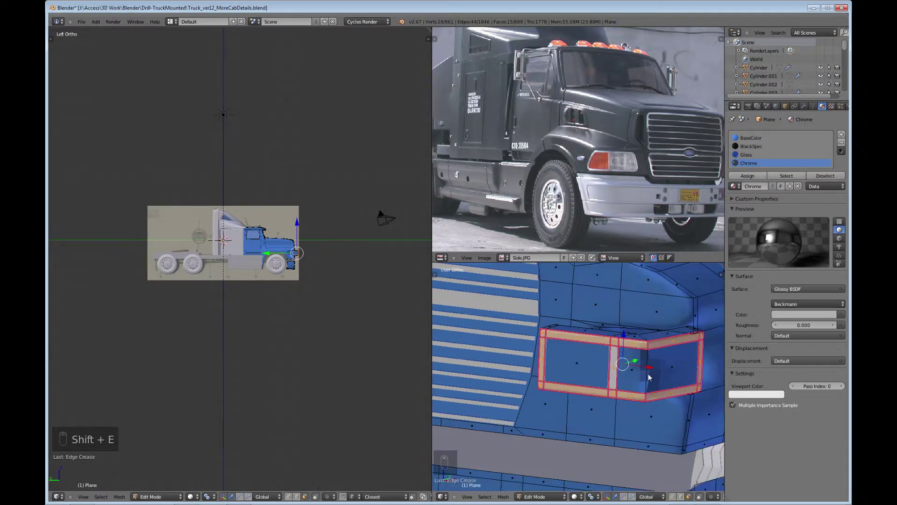
pyautogui.moveTo(656, 374)
pyautogui.mouseDown(button='middle')
pyautogui.moveTo(632, 391)
pyautogui.moveTo(650, 383)
pyautogui.mouseUp(button='middle')
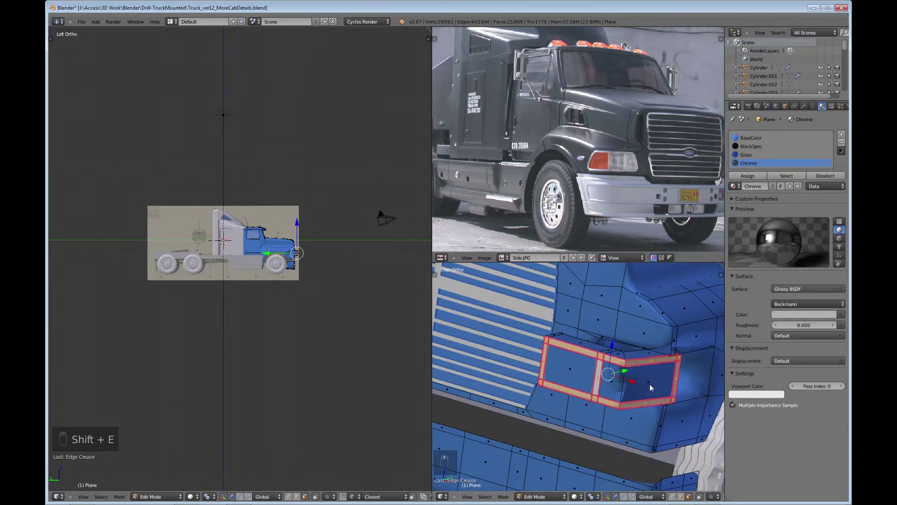
# - Add a material slot holding the existing WhiteSpec material and assign it to the lamp face beside the grille
pyautogui.rightClick(571, 378)
pyautogui.click(751, 138)
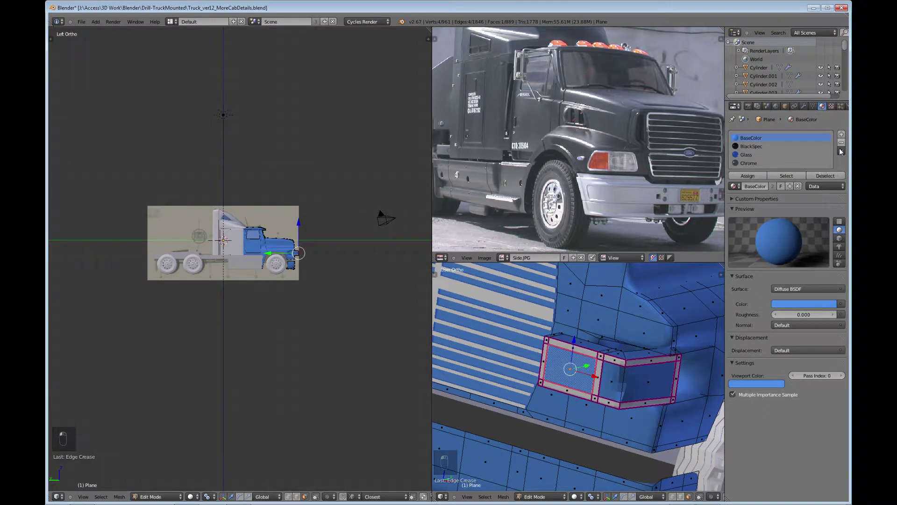
pyautogui.click(841, 135)
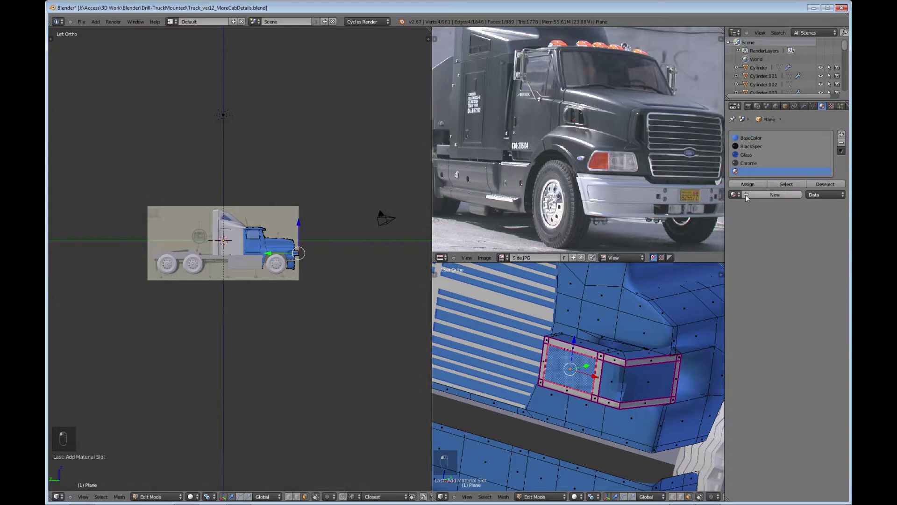
pyautogui.click(734, 195)
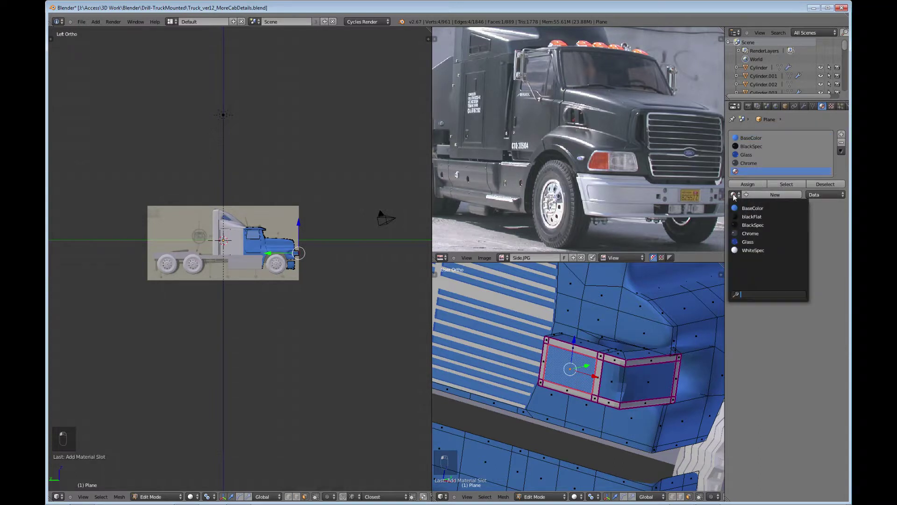
pyautogui.click(745, 250)
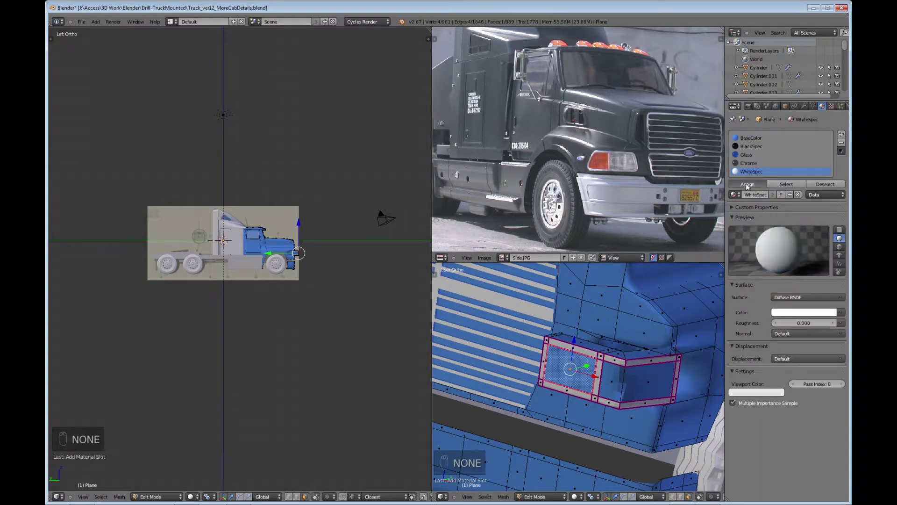
pyautogui.click(747, 185)
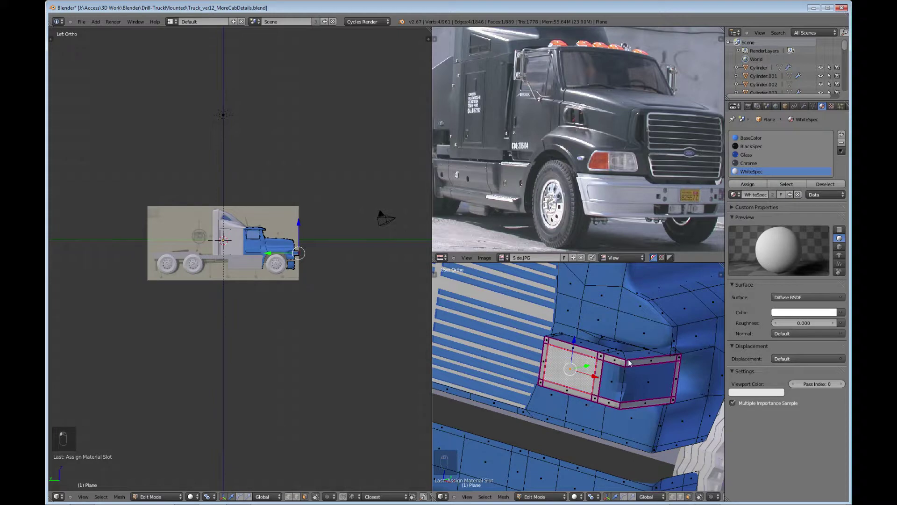
# - Select the two lamp faces wrapping around the corner and create a new orange-coloured material named Orange in a new slot
pyautogui.moveTo(616, 377); pyautogui.dragTo(594, 358, button='middle')
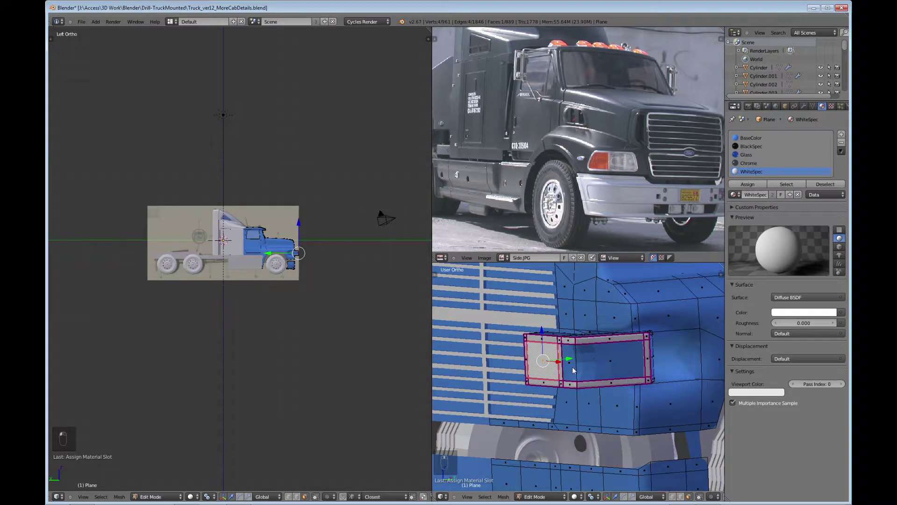
pyautogui.rightClick(574, 370)
pyautogui.keyDown('shift'); pyautogui.rightClick(590, 369); pyautogui.keyUp('shift')
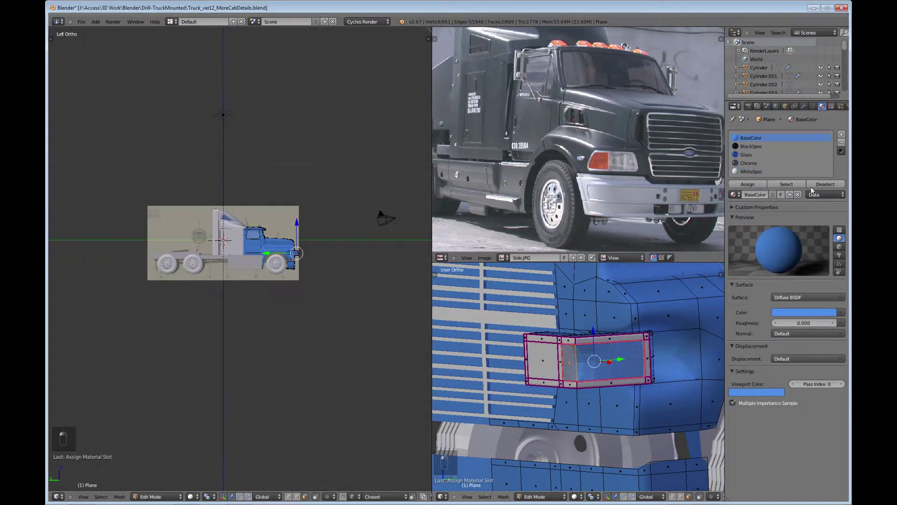
pyautogui.click(842, 134)
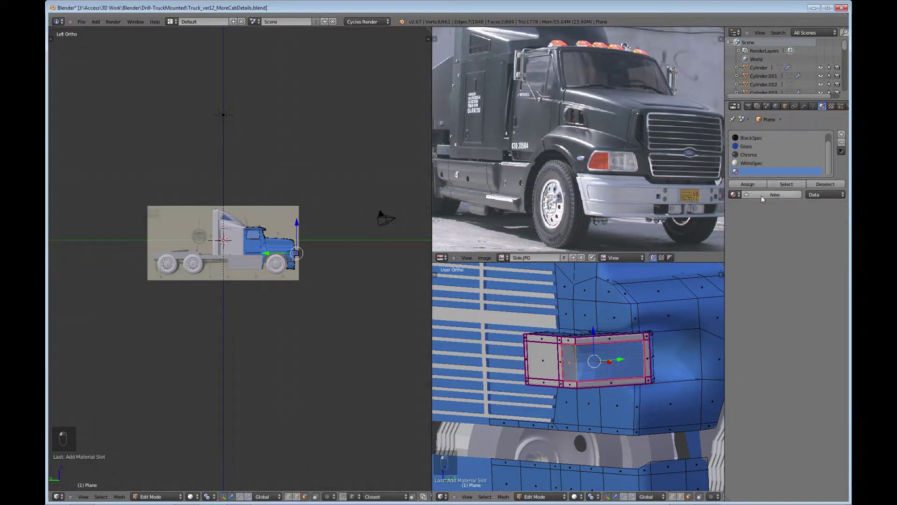
pyautogui.click(762, 195)
pyautogui.click(754, 195)
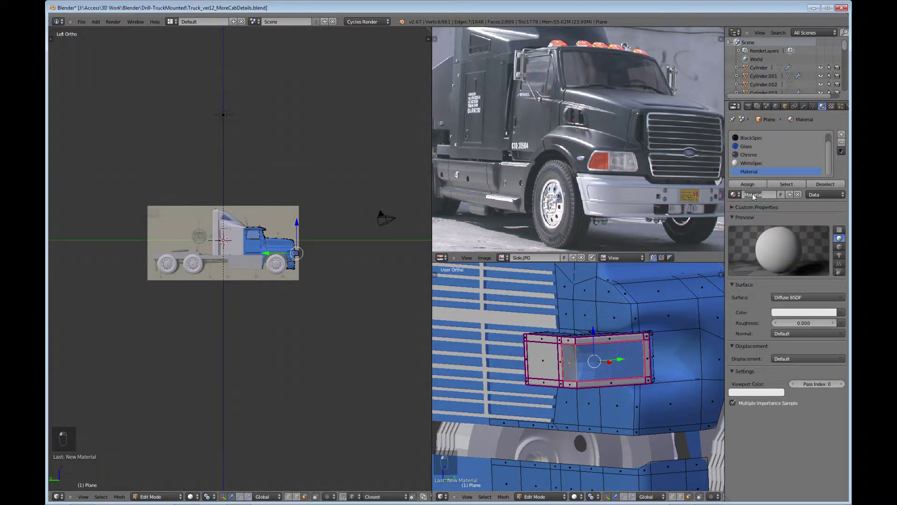
pyautogui.write('Orange')
pyautogui.press('Return')
pyautogui.click(786, 314)
pyautogui.moveTo(792, 227); pyautogui.dragTo(784, 251)
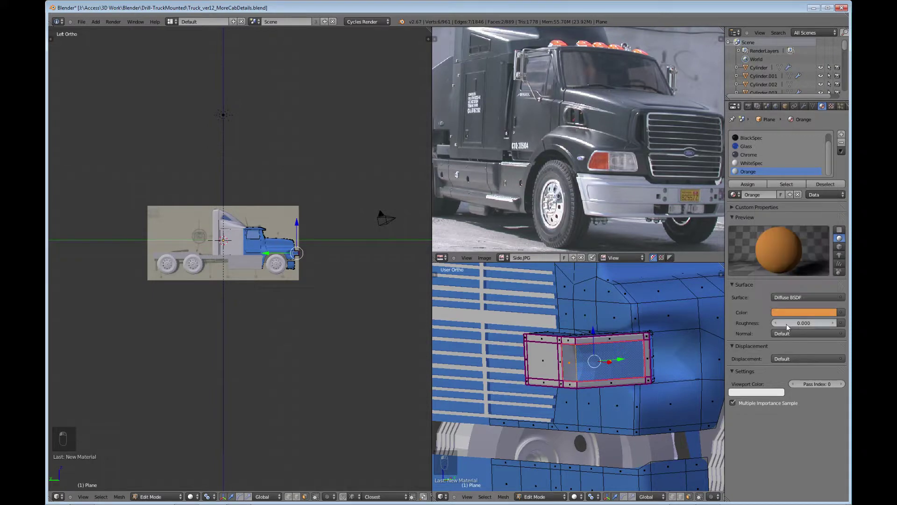
# - Try a Glossy BSDF surface with roughness 0.3 on the Orange material
pyautogui.click(807, 298)
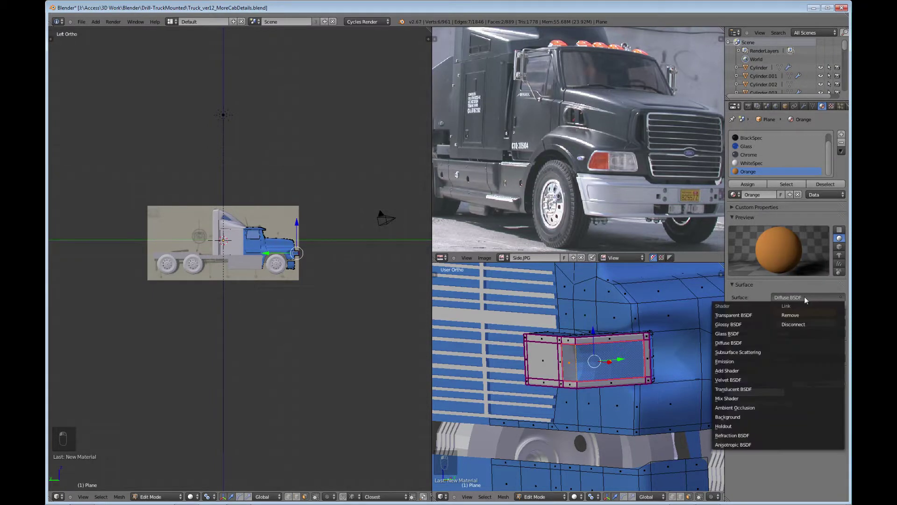
pyautogui.click(732, 324)
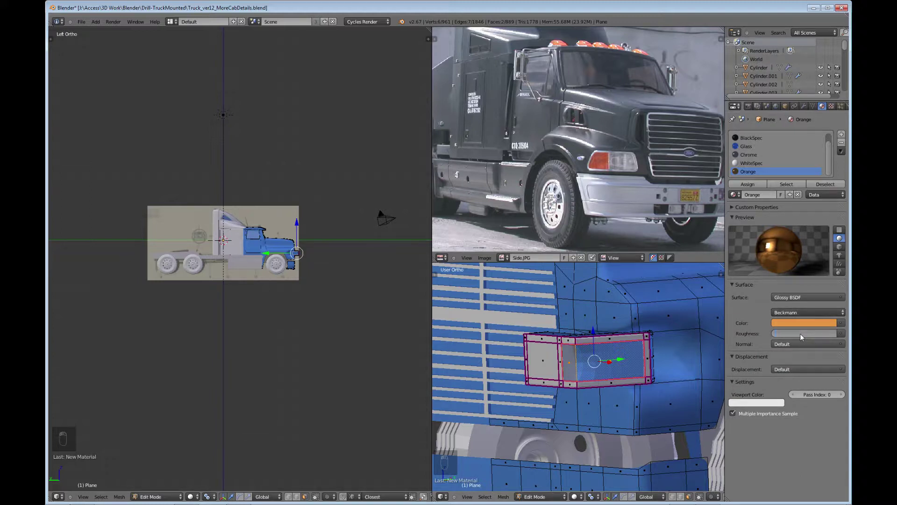
pyautogui.write('.3')
pyautogui.press('Return')
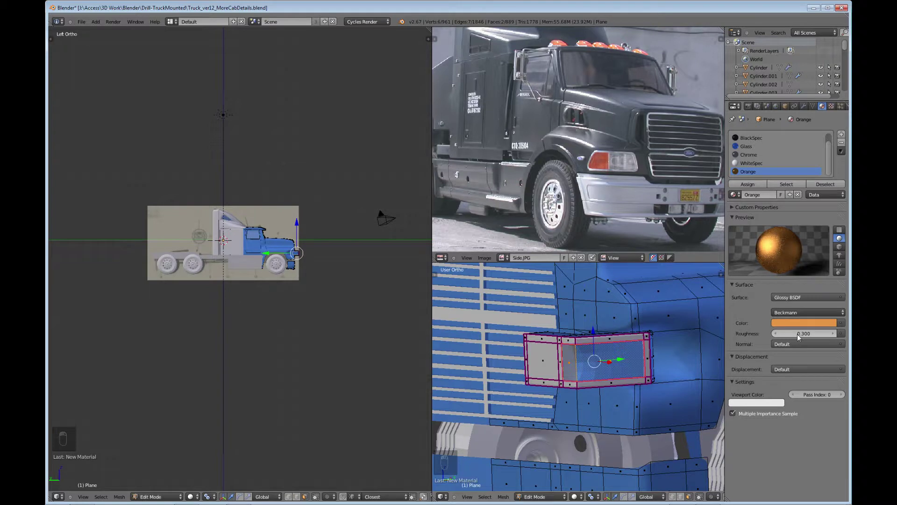
# - Try the Glass BSDF and Translucent BSDF surface shaders on the Orange material
pyautogui.click(789, 300)
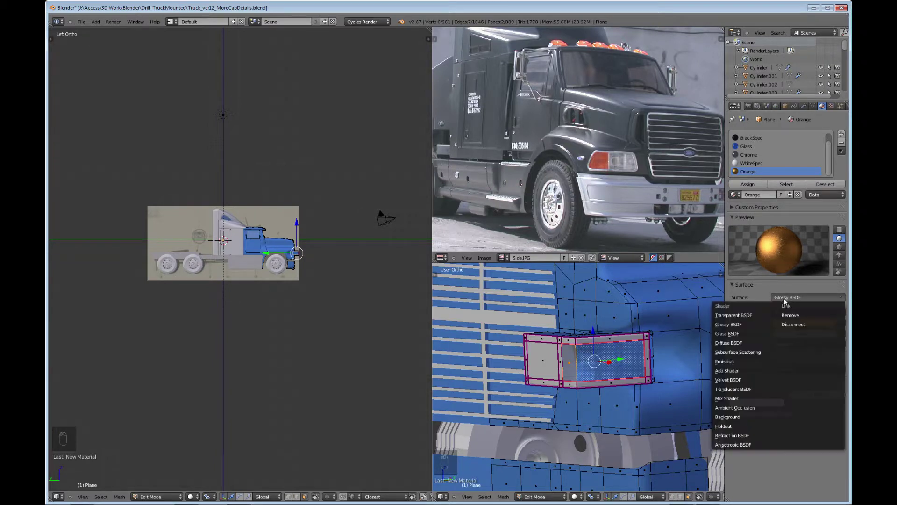
pyautogui.click(743, 334)
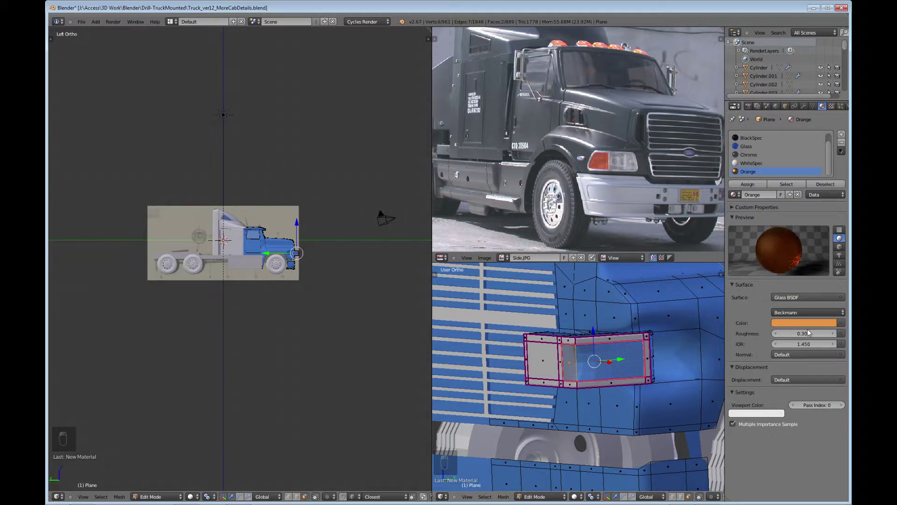
pyautogui.click(790, 299)
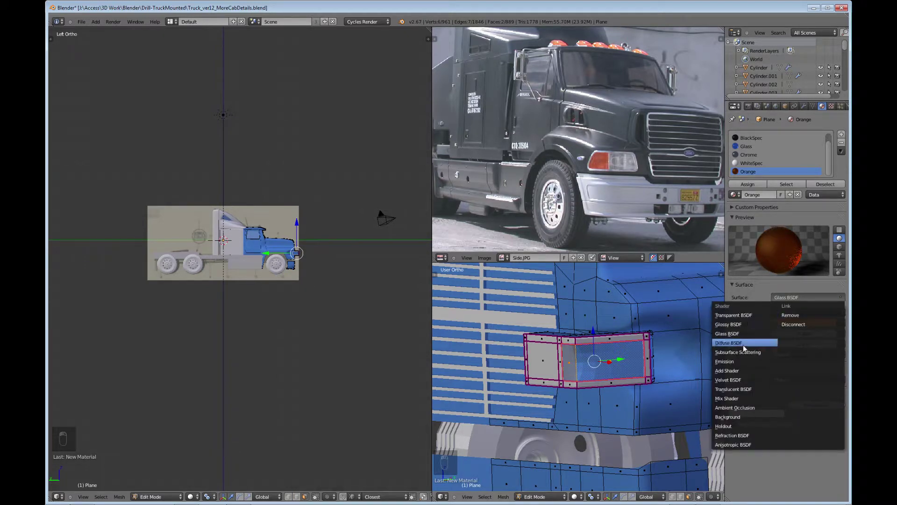
pyautogui.click(728, 389)
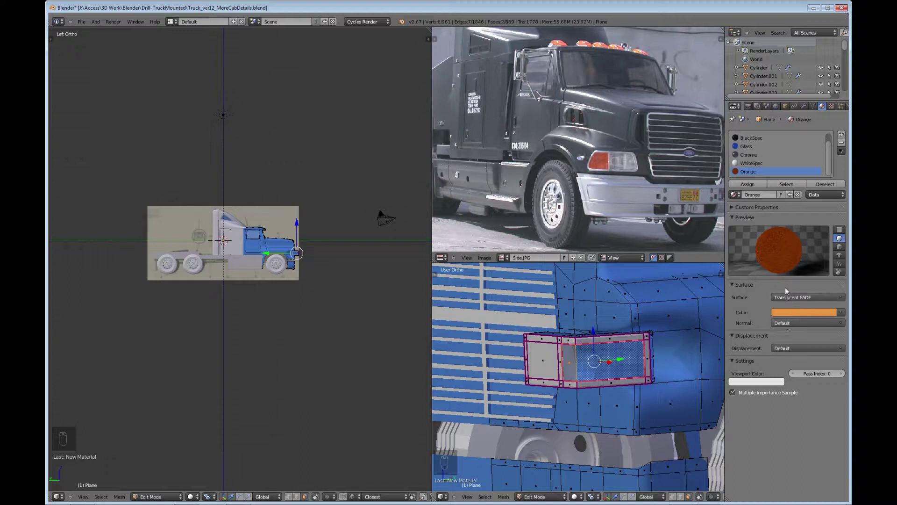
# - Set the Orange material to Glossy BSDF with roughness 0.1 and assign it to the two selected corner lamp faces
pyautogui.click(809, 297)
pyautogui.click(733, 326)
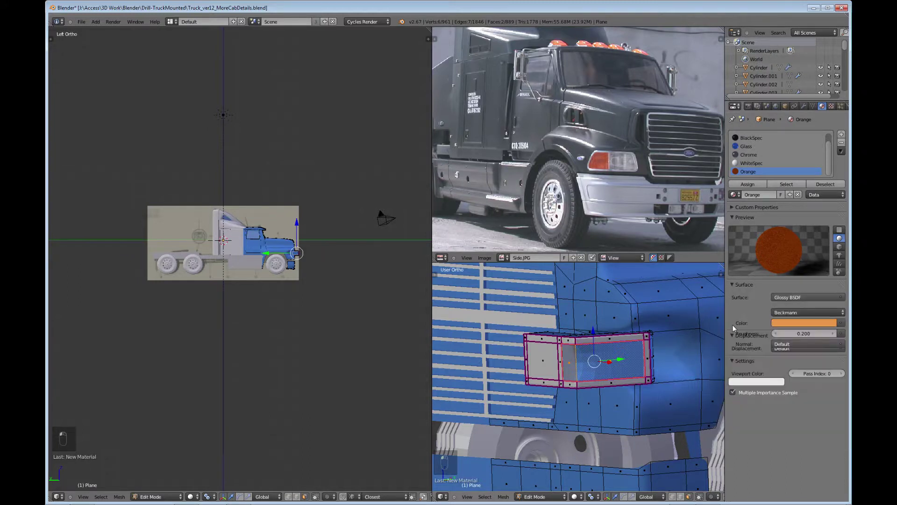
pyautogui.click(791, 333)
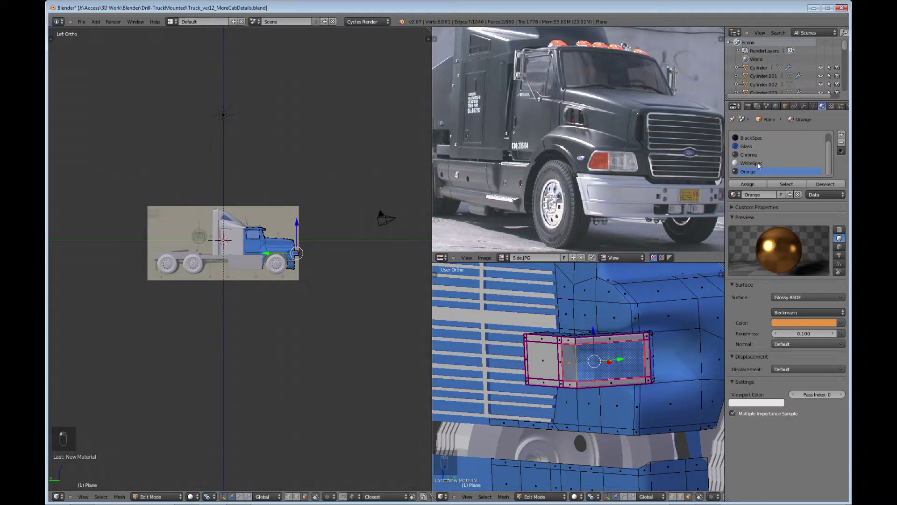
pyautogui.click(752, 187)
pyautogui.scroll(-1, 631, 378)
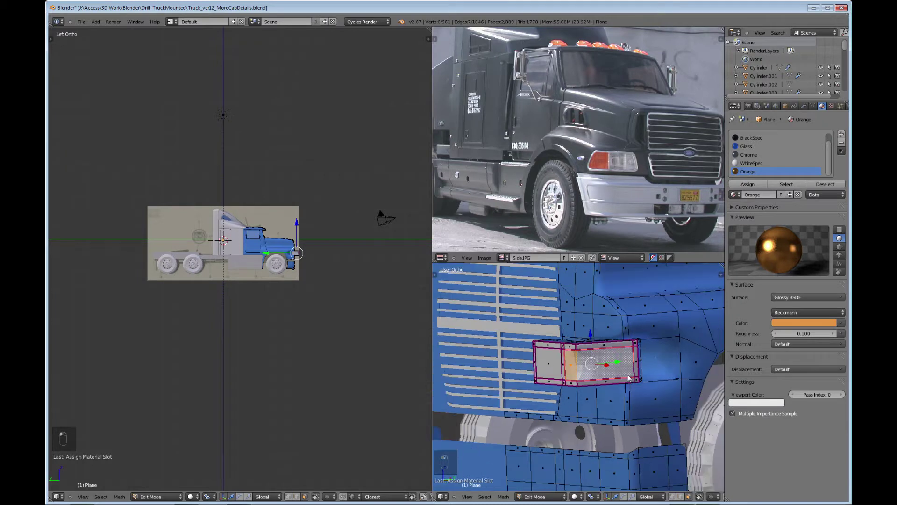
pyautogui.press('a')
# - Select the whole linked headlight piece and move it about 0.26 along Y into the front of the cab
pyautogui.moveTo(628, 377); pyautogui.dragTo(560, 406, button='middle')
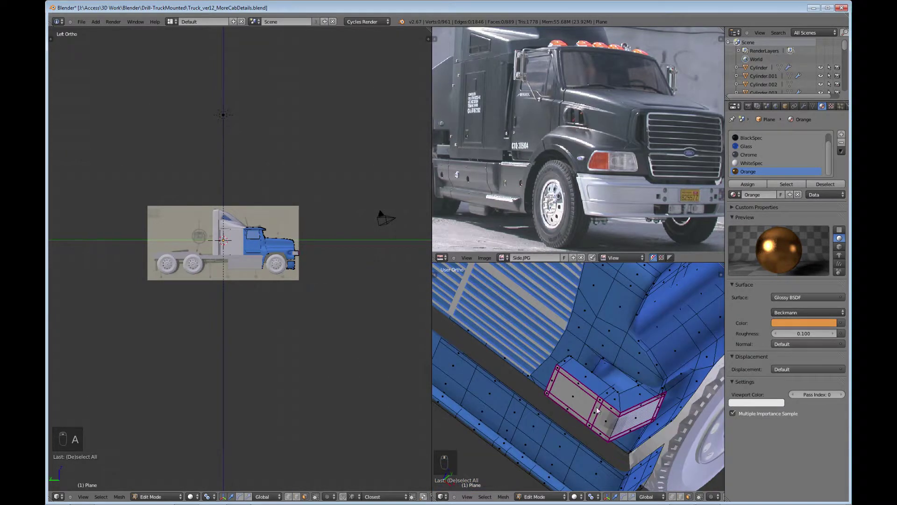
pyautogui.rightClick(613, 400)
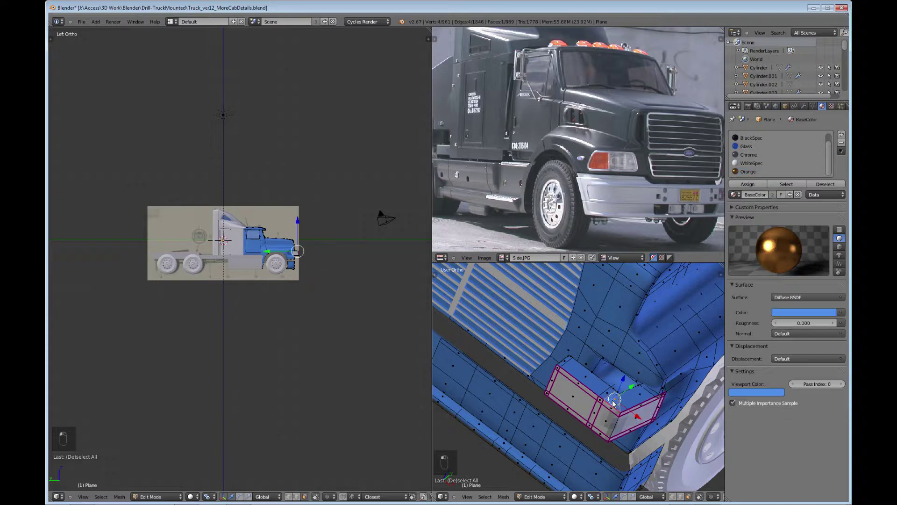
pyautogui.press('l')
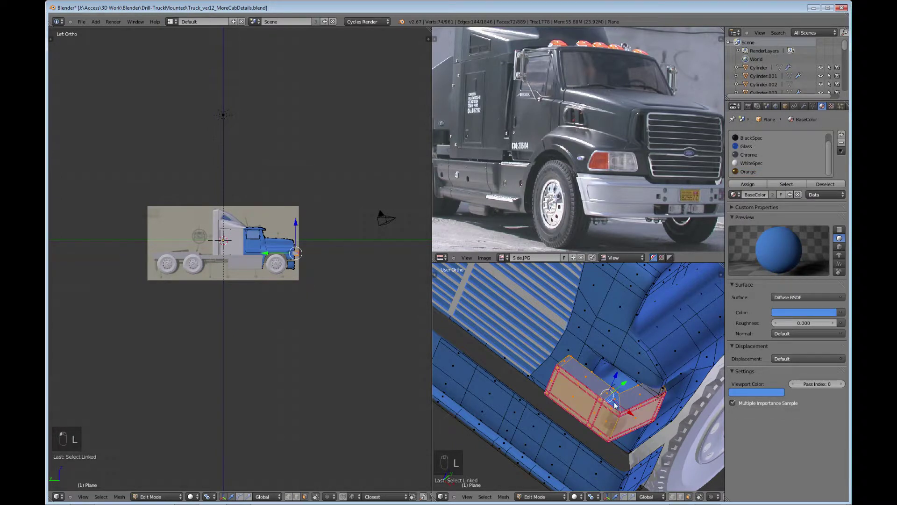
pyautogui.hotkey('ctrl', 'Up')
pyautogui.moveTo(615, 405); pyautogui.dragTo(482, 248, button='middle')
pyautogui.moveTo(486, 253); pyautogui.dragTo(557, 234)
pyautogui.scroll(-3, 547, 267)
pyautogui.moveTo(558, 239); pyautogui.dragTo(363, 321, button='middle')
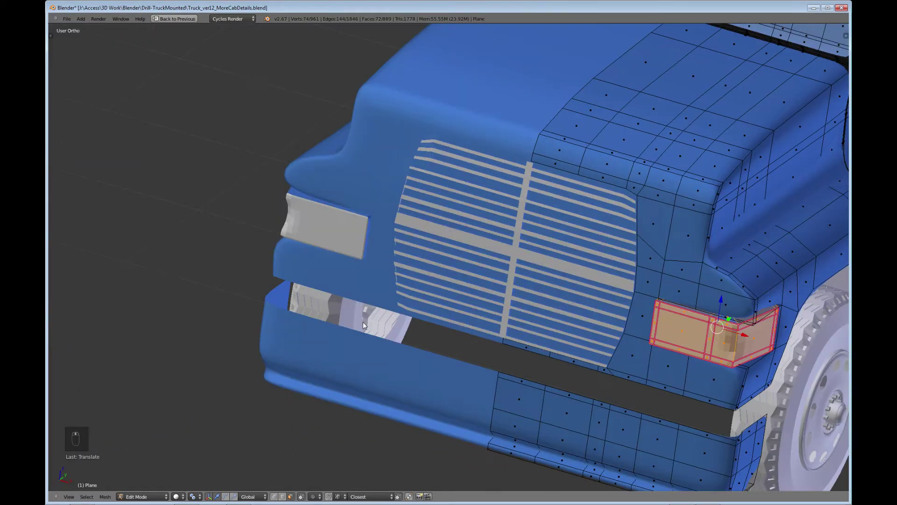
# - Apply smooth shading to the headlight piece and clear the selection
pyautogui.press('t')
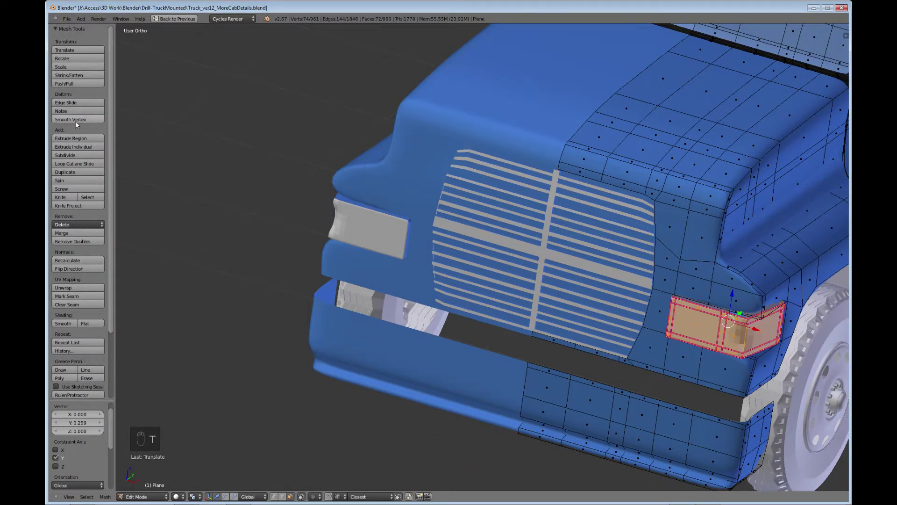
pyautogui.click(66, 322)
pyautogui.scroll(-2, 475, 324)
pyautogui.moveTo(476, 324); pyautogui.dragTo(391, 255, button='middle')
pyautogui.press('a')
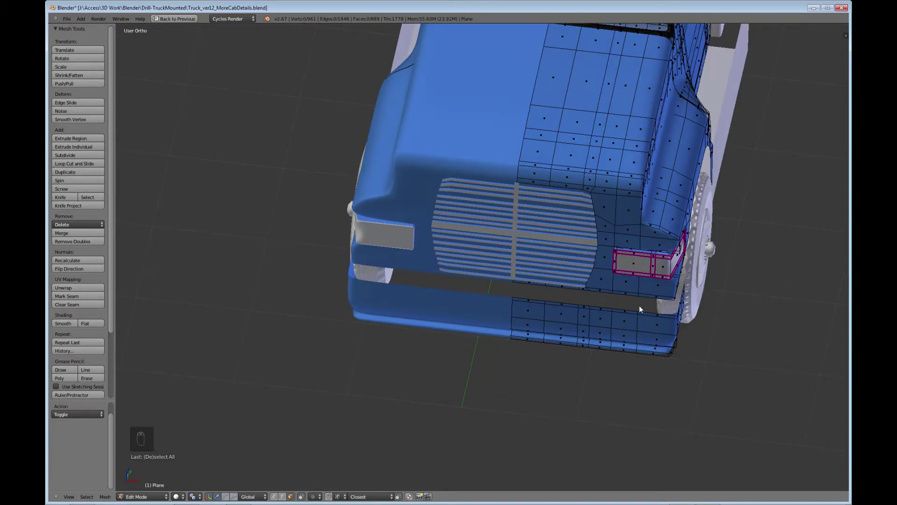
# - Select the whole linked headlight piece again and move it -0.646 along Y, out in front of the cab
pyautogui.moveTo(760, 307); pyautogui.dragTo(642, 379, button='middle')
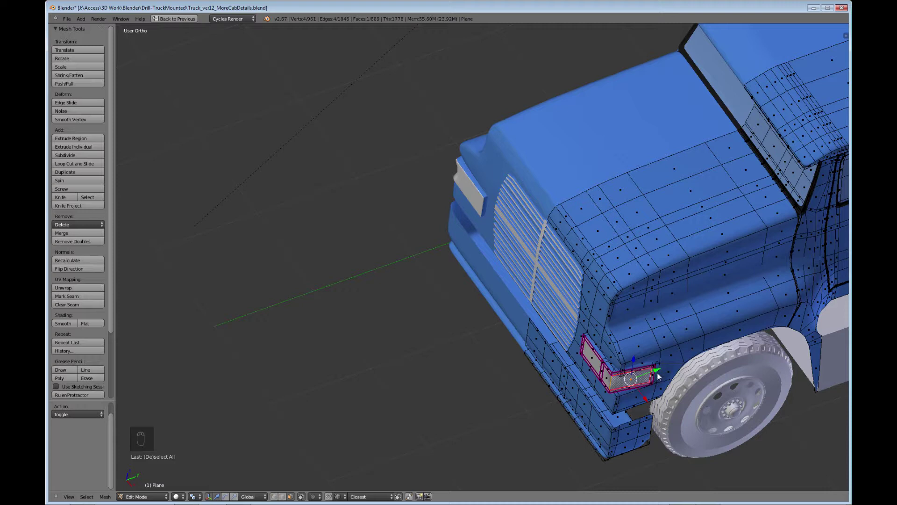
pyautogui.press('l')
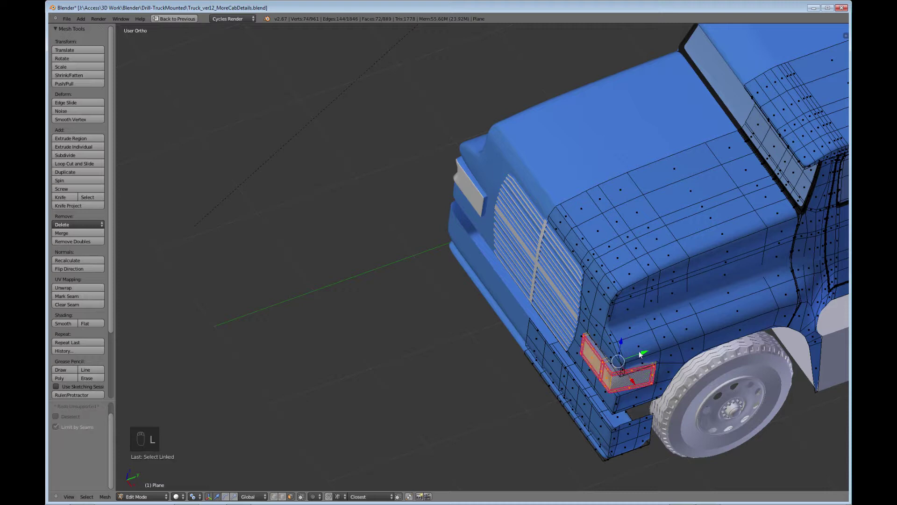
pyautogui.moveTo(644, 356); pyautogui.dragTo(561, 369)
pyautogui.moveTo(561, 370); pyautogui.dragTo(559, 401, button='middle')
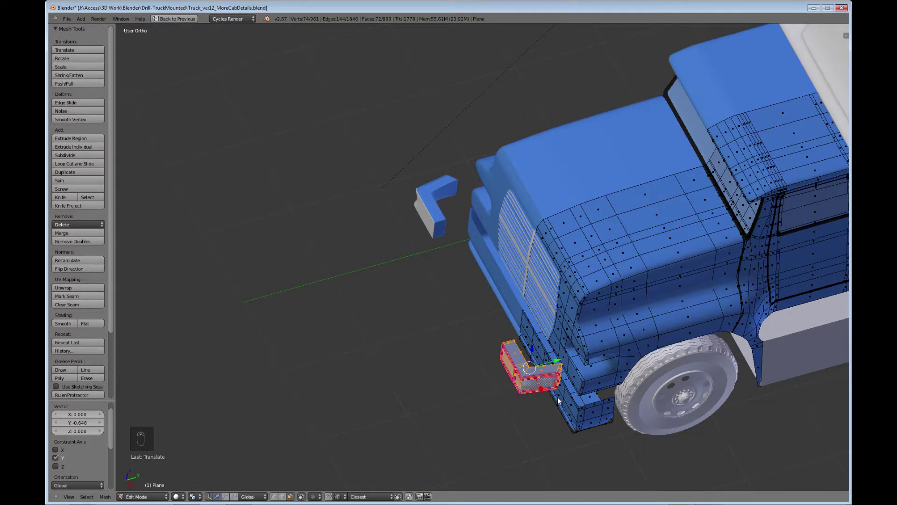
pyautogui.hotkey('ctrl', 'Up')
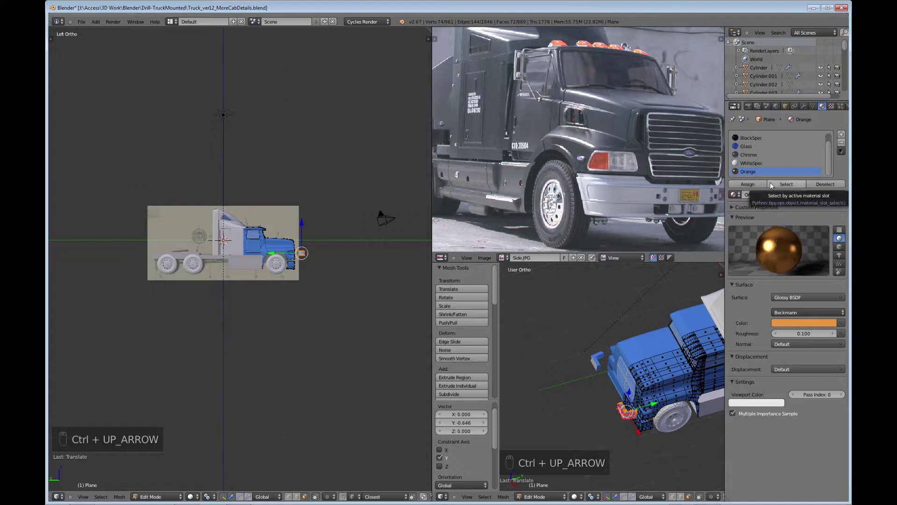
# - Try deselecting and selecting mesh faces by the BaseColor material slot, clearing the selection each time
pyautogui.scroll(1, 829, 153)
pyautogui.click(749, 139)
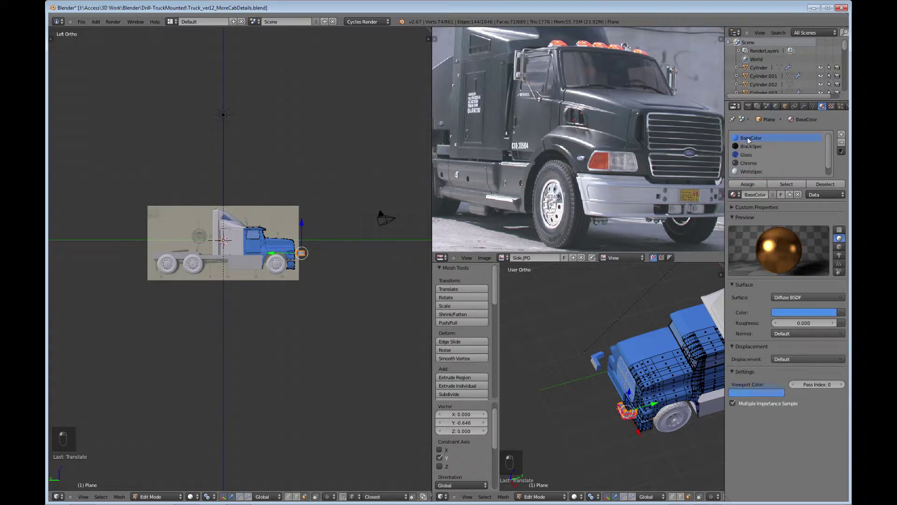
pyautogui.click(823, 184)
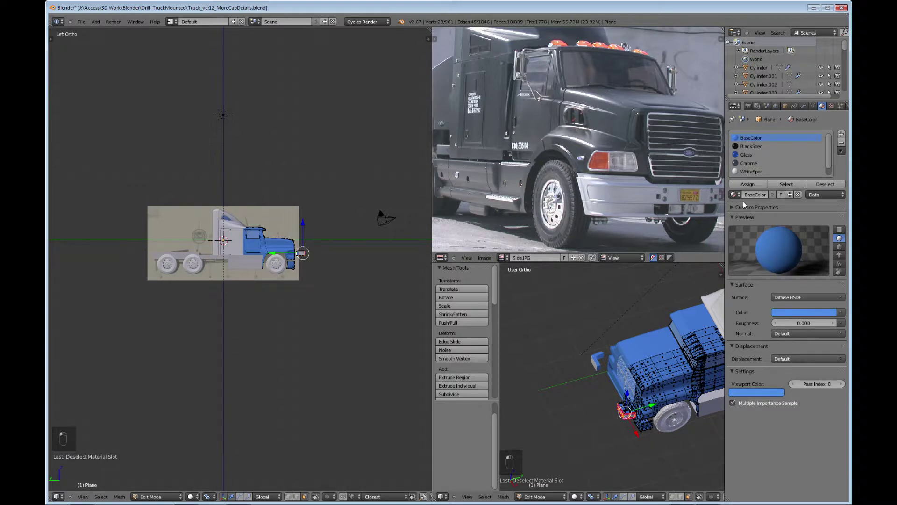
pyautogui.press('a')
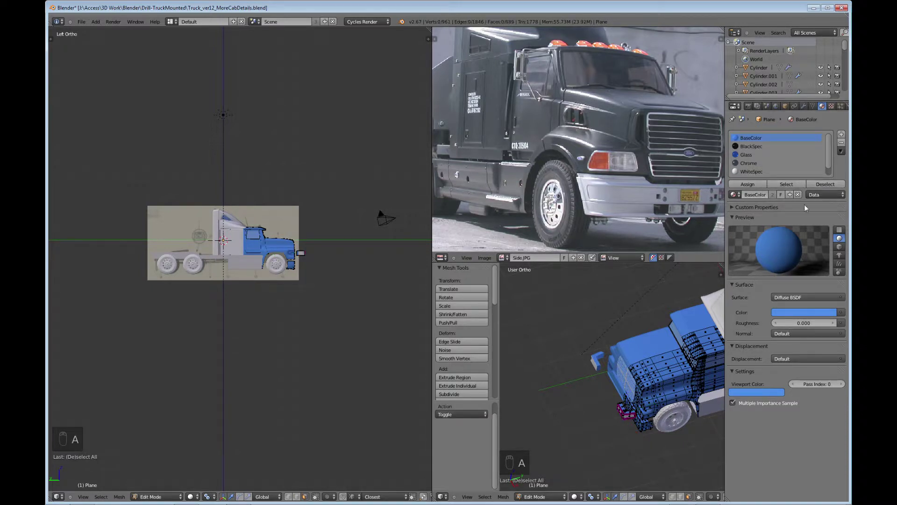
pyautogui.click(786, 185)
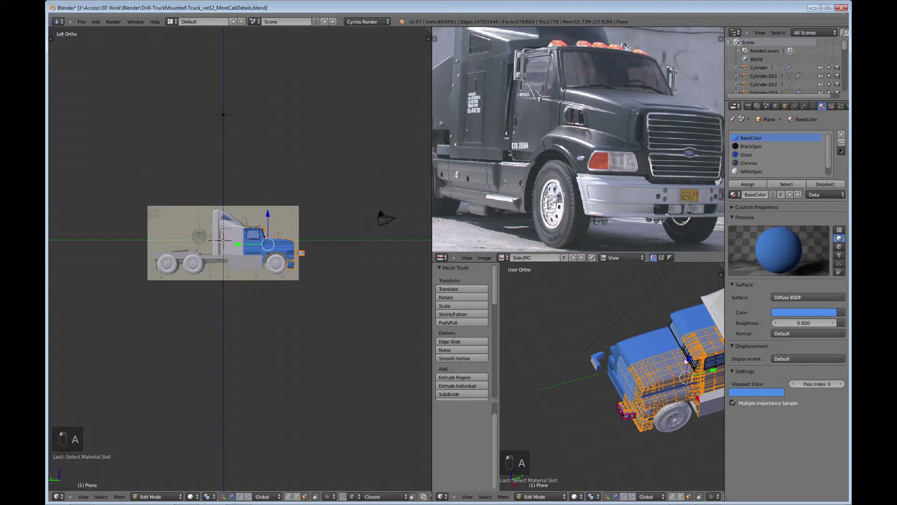
pyautogui.press('a')
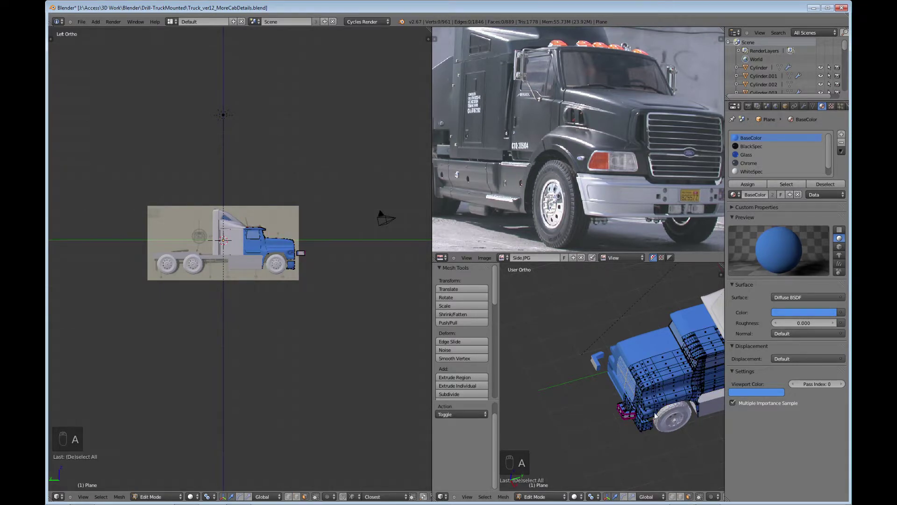
# - Select the headlight housing faces behind the chrome frame, along both the front and side arms, working from the top view
pyautogui.hotkey('ctrl', 'Up')
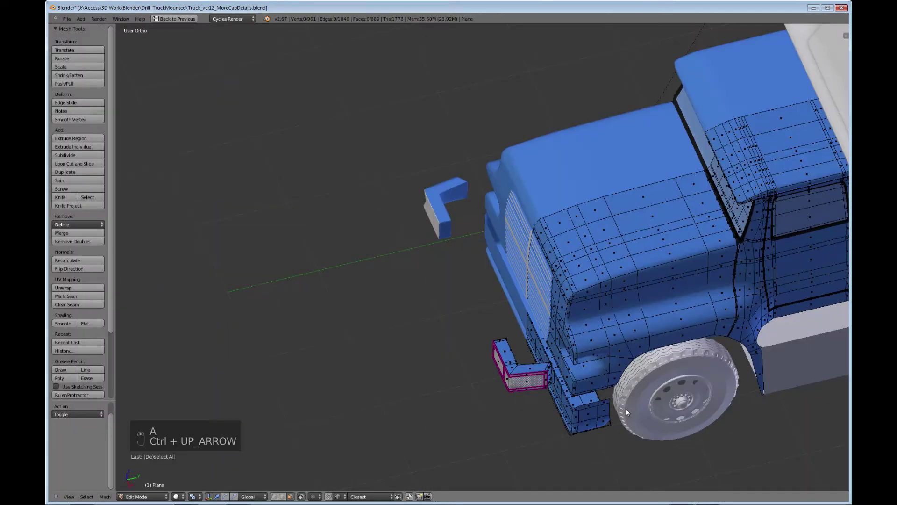
pyautogui.moveTo(624, 406); pyautogui.dragTo(509, 304, button='middle')
pyautogui.rightClick(467, 265)
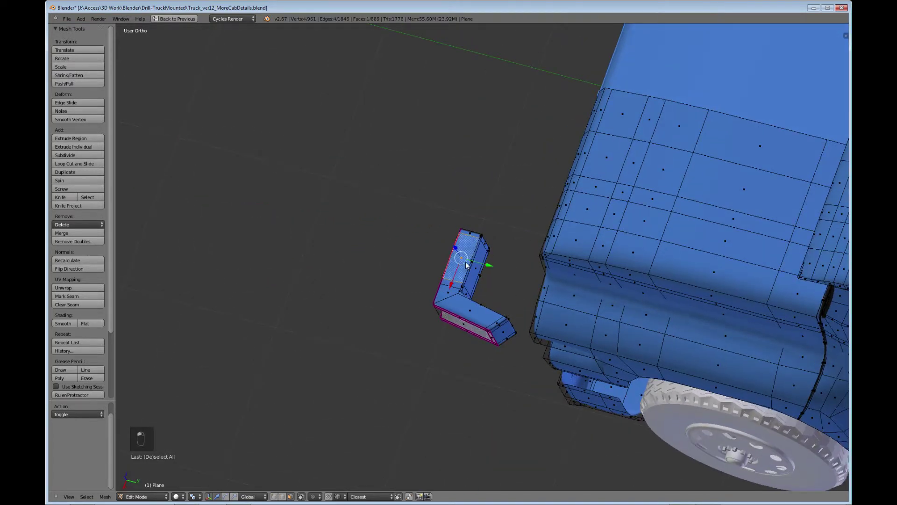
pyautogui.moveTo(472, 271); pyautogui.dragTo(503, 322, button='middle')
pyautogui.press('KP_7')
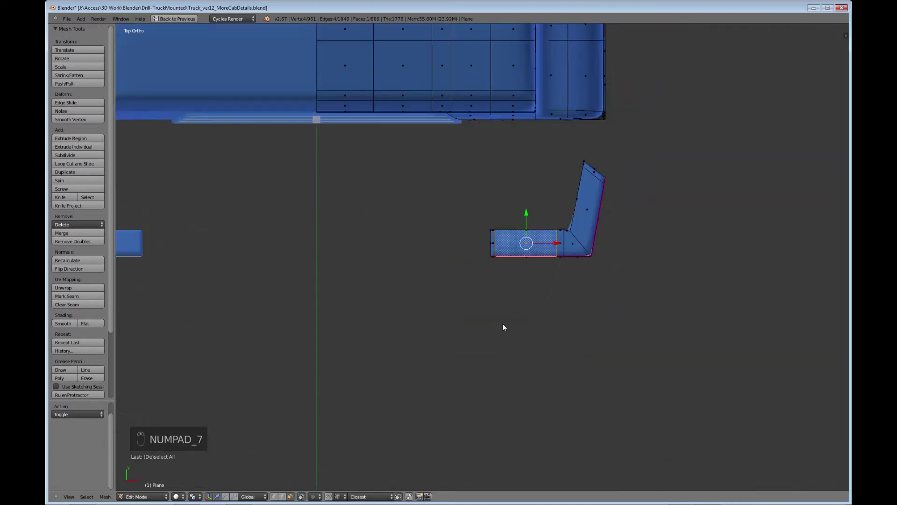
pyautogui.scroll(3, 509, 260)
pyautogui.keyDown('shift'); pyautogui.moveTo(509, 261); pyautogui.dragTo(475, 317, button='middle'); pyautogui.keyUp('shift')
pyautogui.press('b')
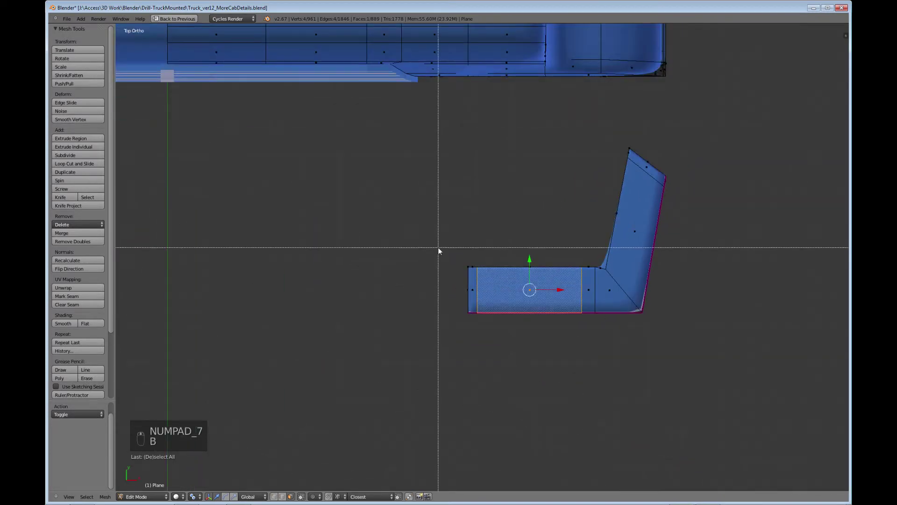
pyautogui.press('Escape')
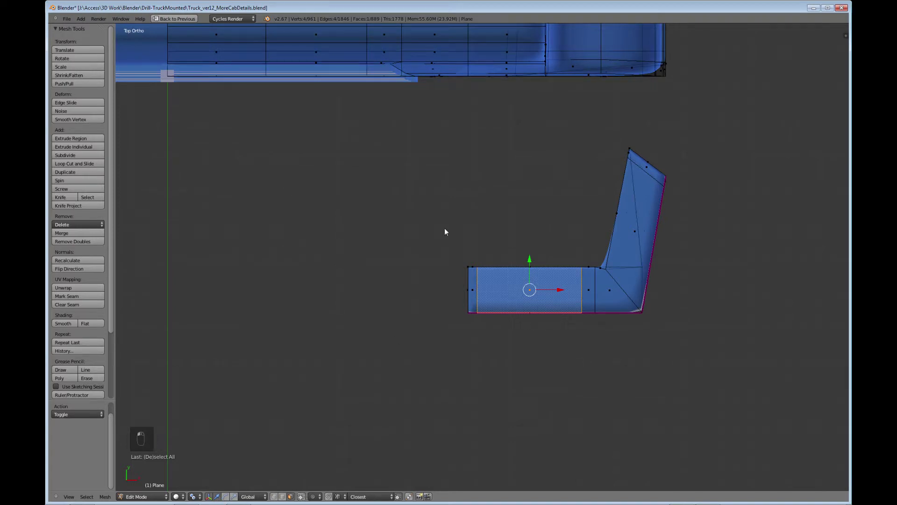
pyautogui.press('b')
pyautogui.moveTo(424, 231)
pyautogui.mouseDown()
pyautogui.moveTo(545, 310)
pyautogui.moveTo(590, 303)
pyautogui.moveTo(611, 270)
pyautogui.mouseUp()
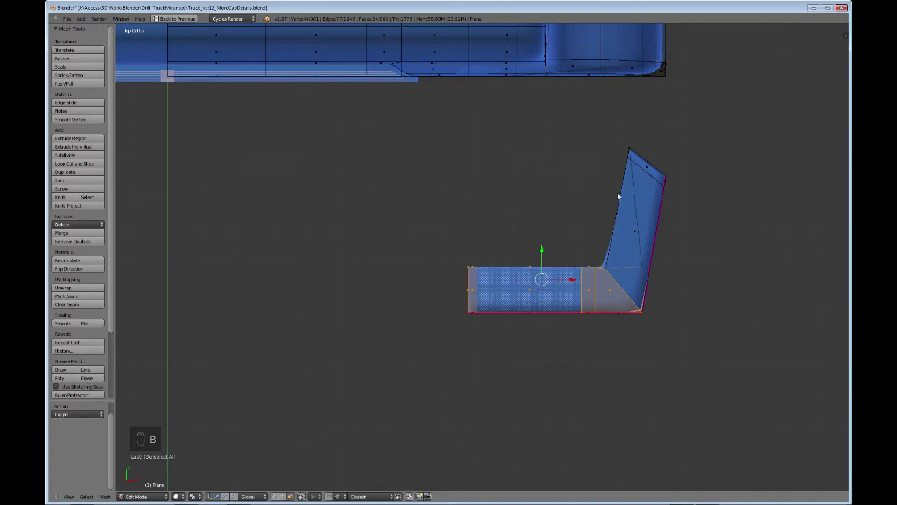
pyautogui.press('c')
pyautogui.moveTo(616, 224)
pyautogui.mouseDown()
pyautogui.moveTo(637, 220)
pyautogui.moveTo(614, 277)
pyautogui.mouseUp()
pyautogui.press('Escape')
pyautogui.moveTo(614, 277)
pyautogui.mouseDown(button='middle')
pyautogui.moveTo(658, 416)
pyautogui.moveTo(665, 306)
pyautogui.moveTo(514, 168)
pyautogui.moveTo(399, 198)
pyautogui.moveTo(362, 226)
pyautogui.moveTo(391, 287)
pyautogui.moveTo(570, 220)
pyautogui.moveTo(615, 338)
pyautogui.mouseUp(button='middle')
# - Assign the BlackSpec material to the selected headlight housing faces and inspect the piece
pyautogui.hotkey('ctrl', 'Up')
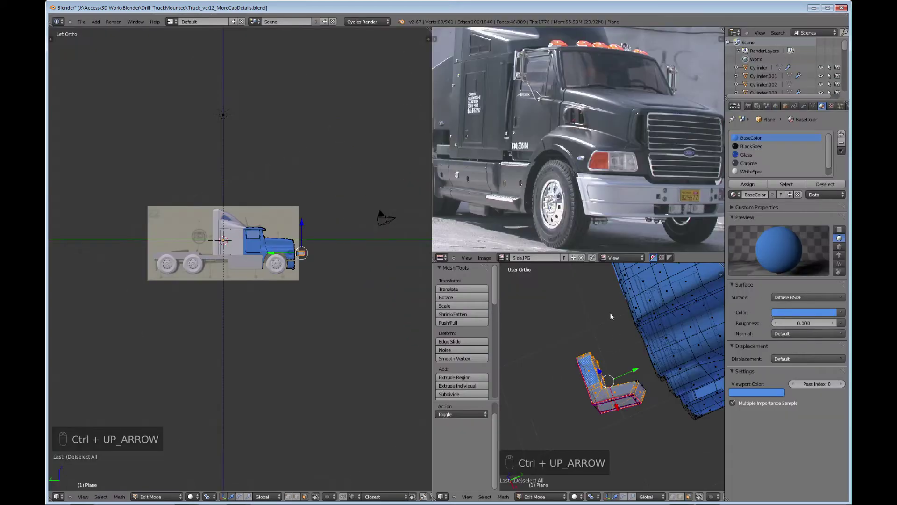
pyautogui.click(747, 147)
pyautogui.click(755, 181)
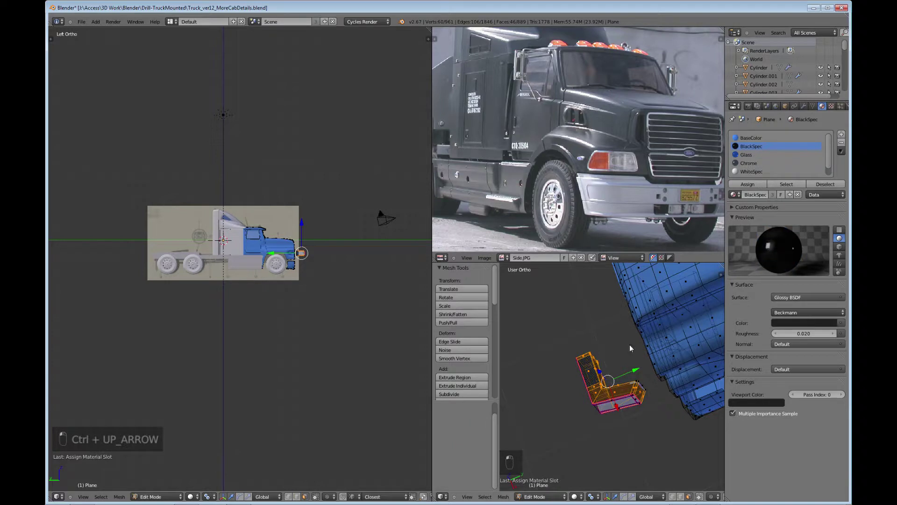
pyautogui.hotkey('ctrl', 'Up')
pyautogui.moveTo(613, 324); pyautogui.dragTo(565, 256, button='middle')
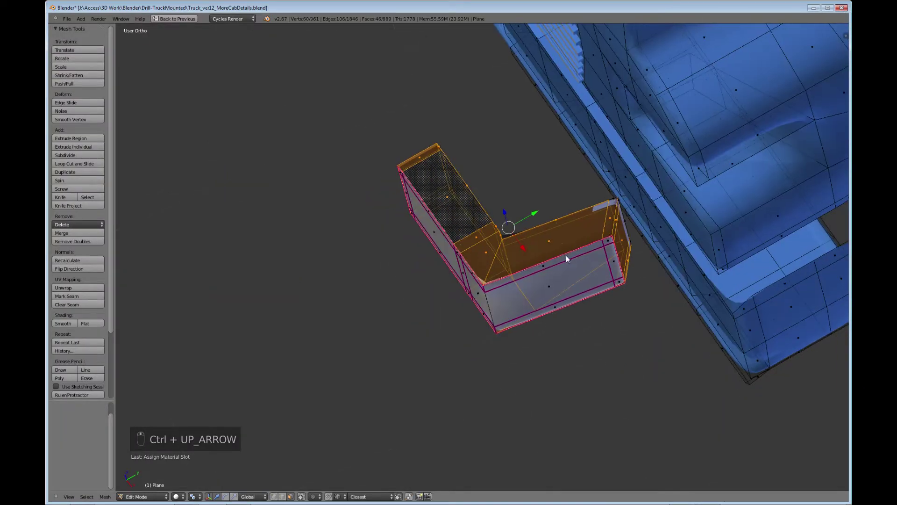
pyautogui.scroll(3, 575, 248)
pyautogui.scroll(-6, 580, 248)
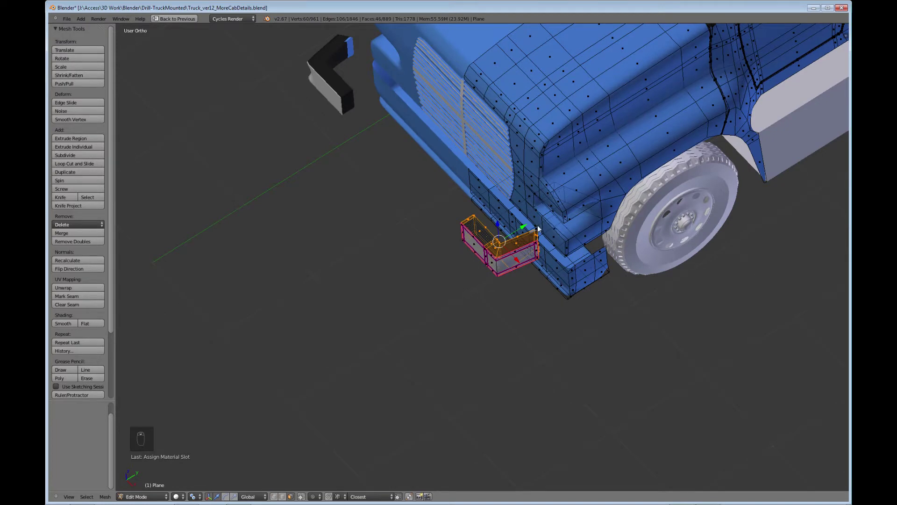
# - Try moving the housing faces 0.0843 along Y, undo that move and clear the selection
pyautogui.moveTo(526, 227); pyautogui.dragTo(535, 226)
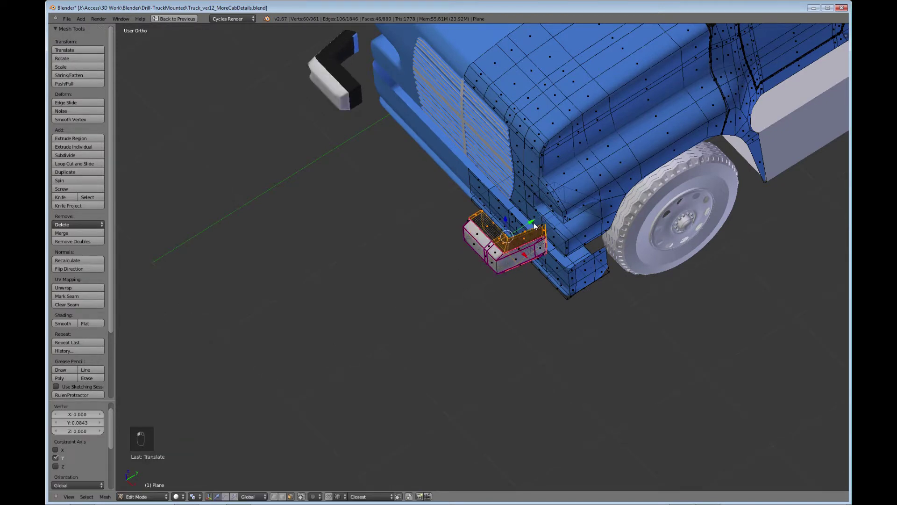
pyautogui.hotkey('ctrl', 'z')
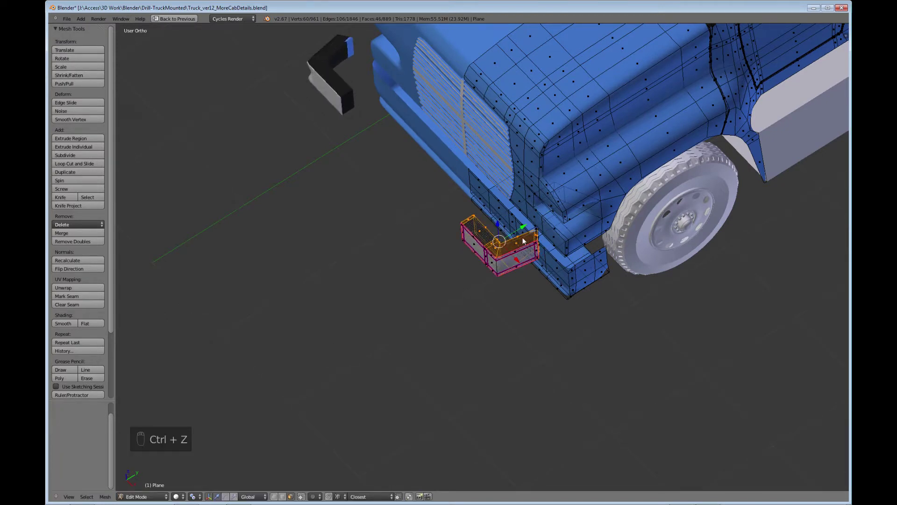
pyautogui.press('a')
pyautogui.press('Tab')
pyautogui.press('Tab')
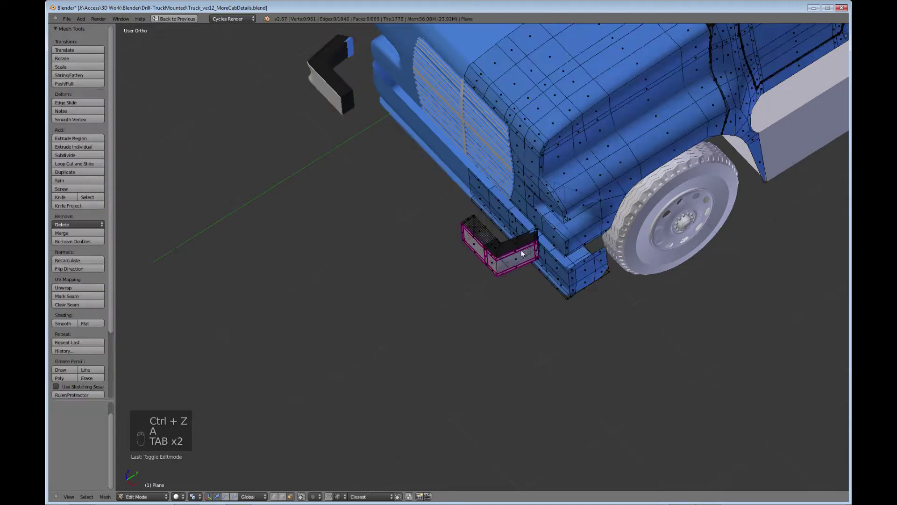
# - Box-select the whole headlight piece in the top view and move it 0.554 along Y back into the cab's front corner
pyautogui.moveTo(521, 250); pyautogui.dragTo(528, 307, button='middle')
pyautogui.press('KP_7')
pyautogui.press('b')
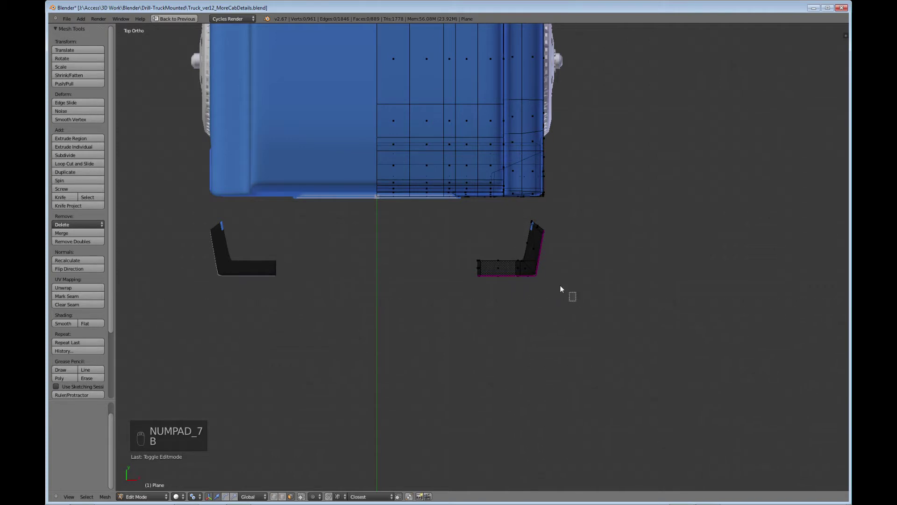
pyautogui.moveTo(576, 301); pyautogui.dragTo(450, 217)
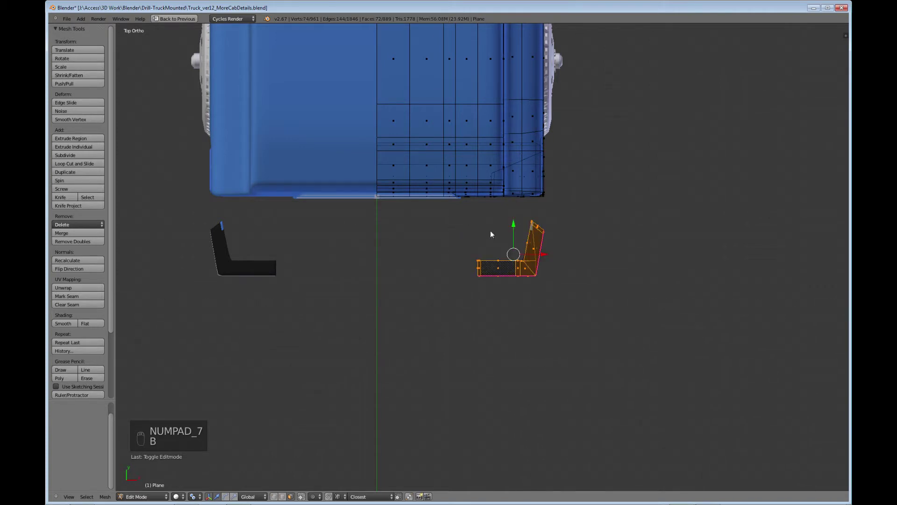
pyautogui.moveTo(516, 232); pyautogui.dragTo(507, 160)
pyautogui.moveTo(497, 211); pyautogui.dragTo(422, 175, button='middle')
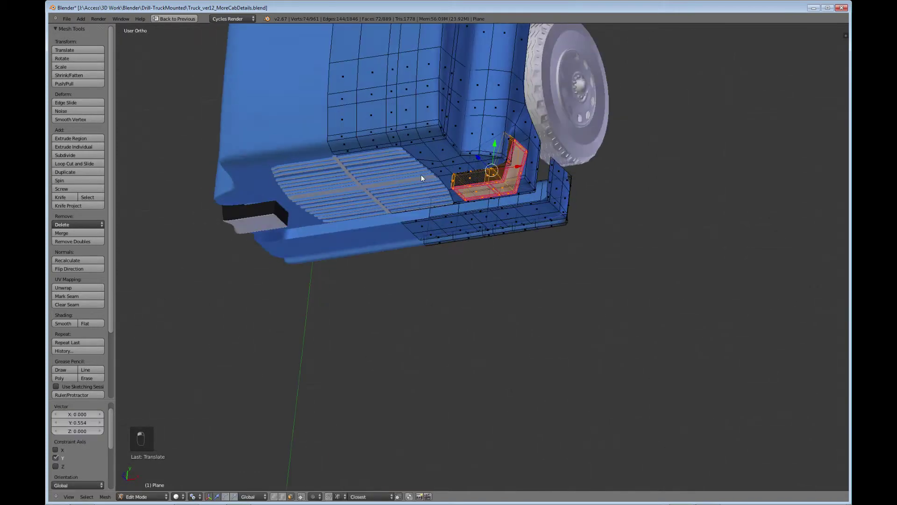
pyautogui.moveTo(586, 210); pyautogui.dragTo(431, 223, button='middle')
pyautogui.scroll(3, 431, 223)
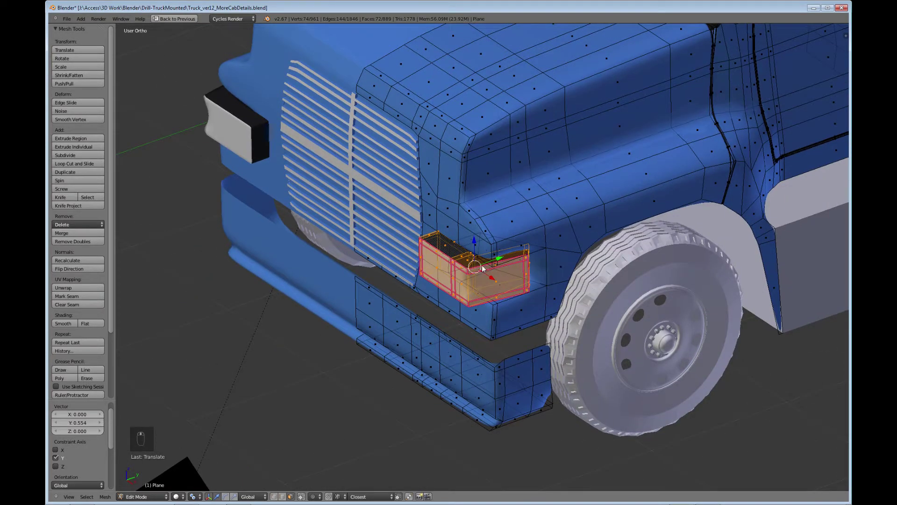
# - Move the headlight a further 0.088 along Y into the cab, check both sides and clear the selection
pyautogui.moveTo(492, 260); pyautogui.dragTo(514, 258)
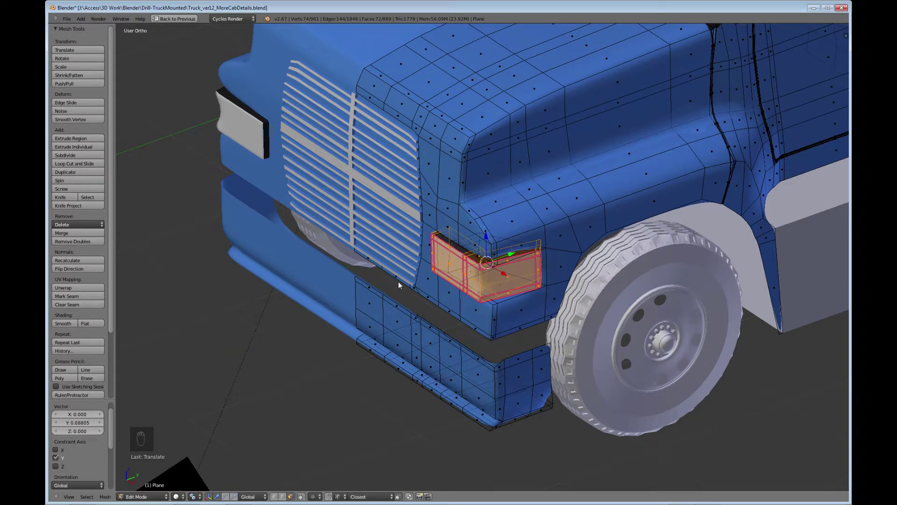
pyautogui.moveTo(399, 285); pyautogui.dragTo(449, 224, button='middle')
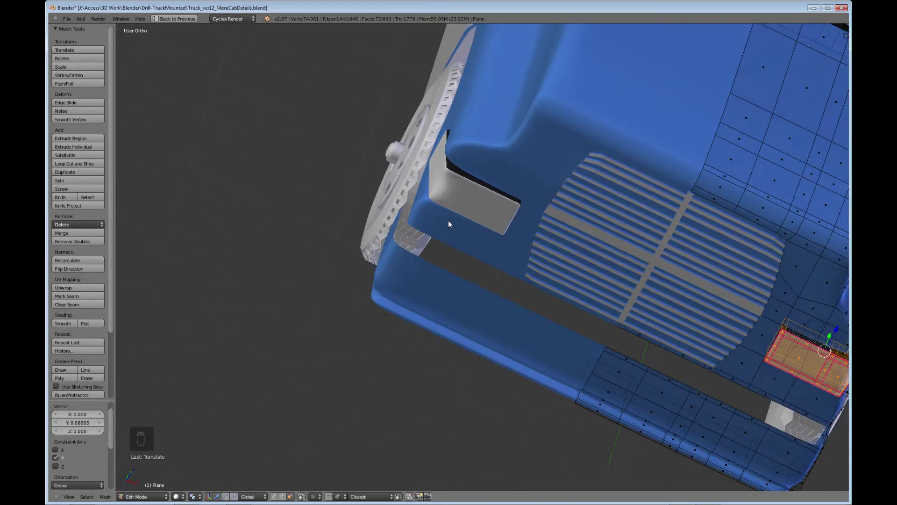
pyautogui.moveTo(441, 181); pyautogui.dragTo(422, 385, button='middle')
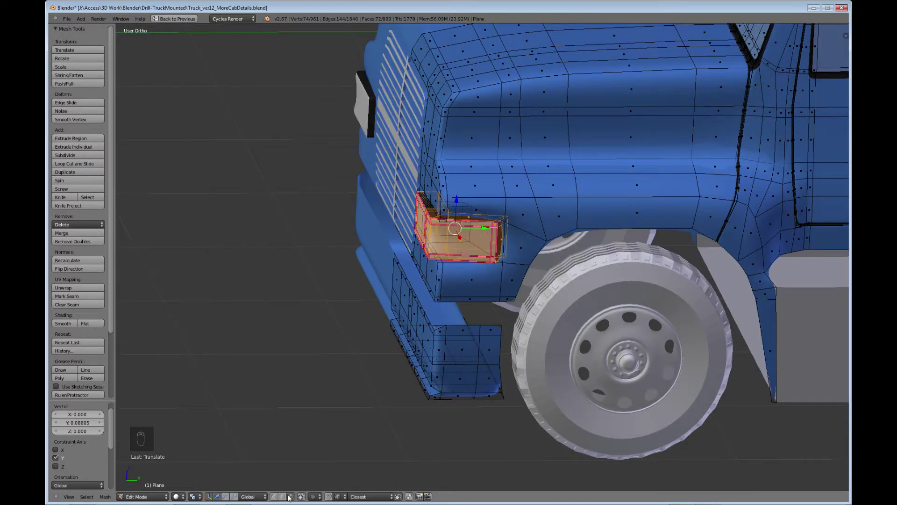
pyautogui.press('a')
# - Render the truck from the camera, review the headlights in the image and close the render
pyautogui.moveTo(408, 318); pyautogui.dragTo(295, 374, button='middle')
pyautogui.press('Tab')
pyautogui.press('F12')
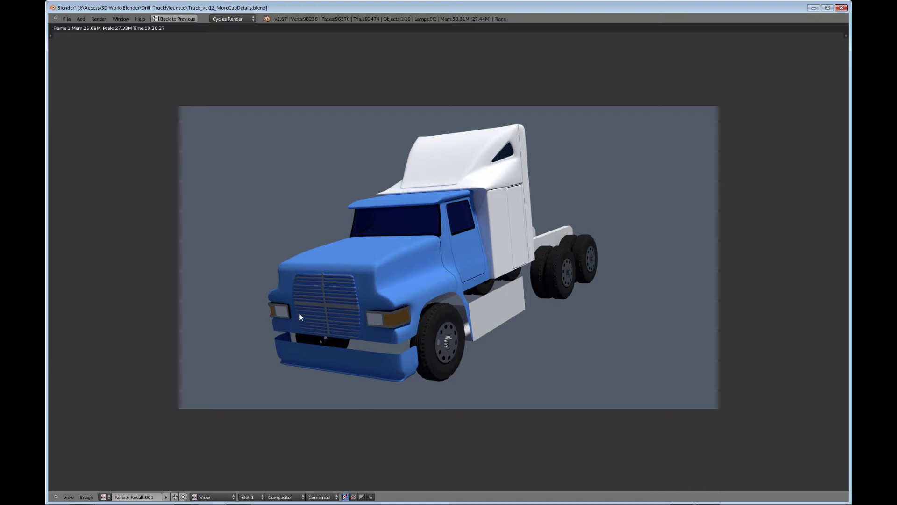
pyautogui.hotkey('ctrl', 'Up')
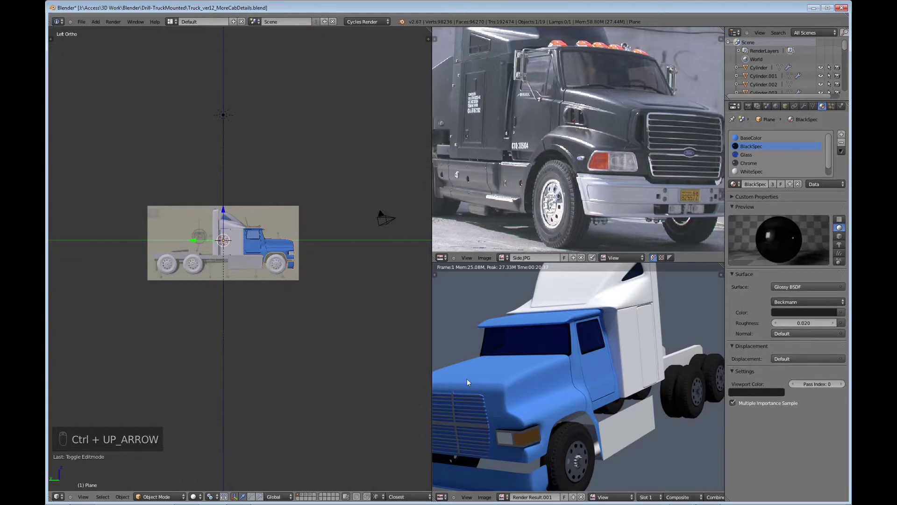
pyautogui.hotkey('ctrl', 'Up')
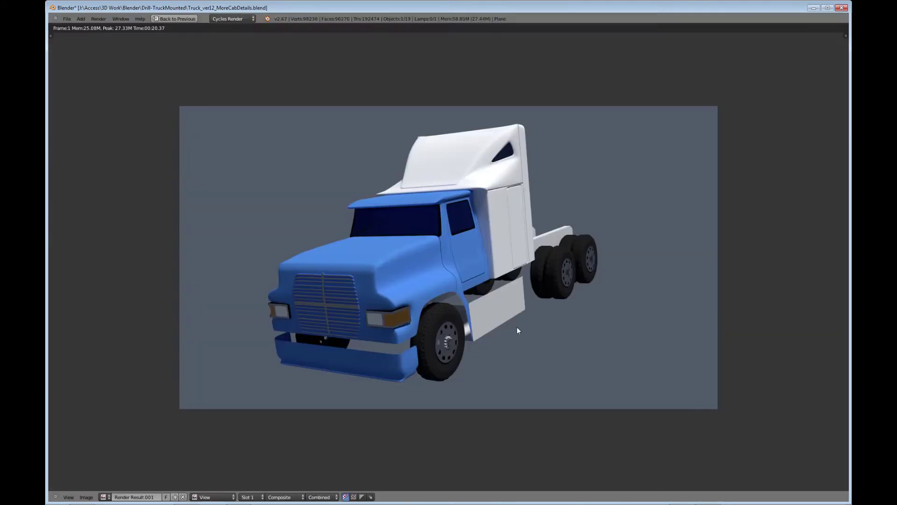
pyautogui.press('Escape')
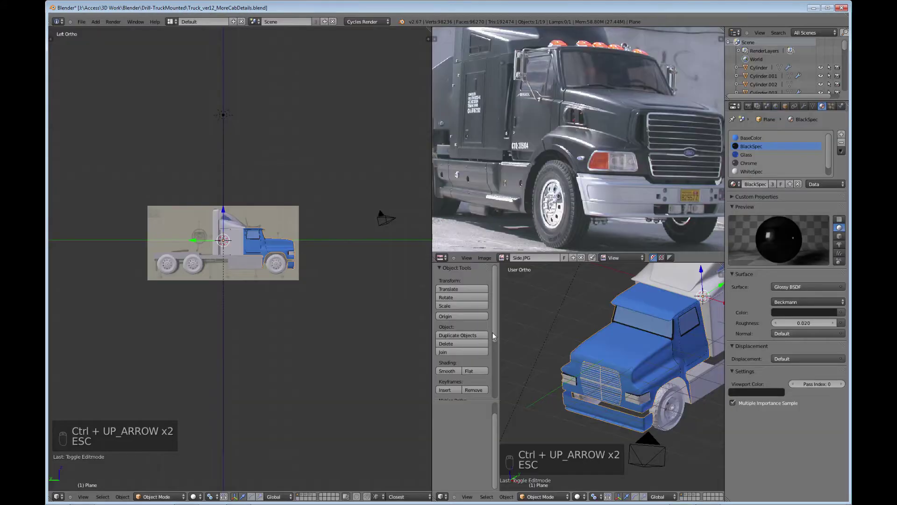
pyautogui.hotkey('ctrl', 'Up')
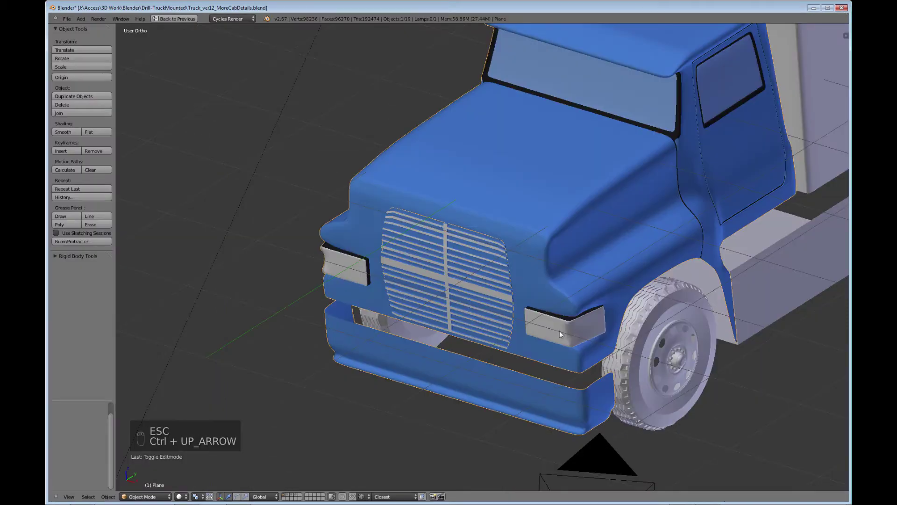
pyautogui.scroll(3, 538, 323)
pyautogui.moveTo(383, 313); pyautogui.dragTo(377, 292, button='middle')
pyautogui.keyDown('shift'); pyautogui.moveTo(648, 257); pyautogui.dragTo(214, 378, button='middle'); pyautogui.keyUp('shift')
pyautogui.rightClick(370, 308)
pyautogui.press('Tab')
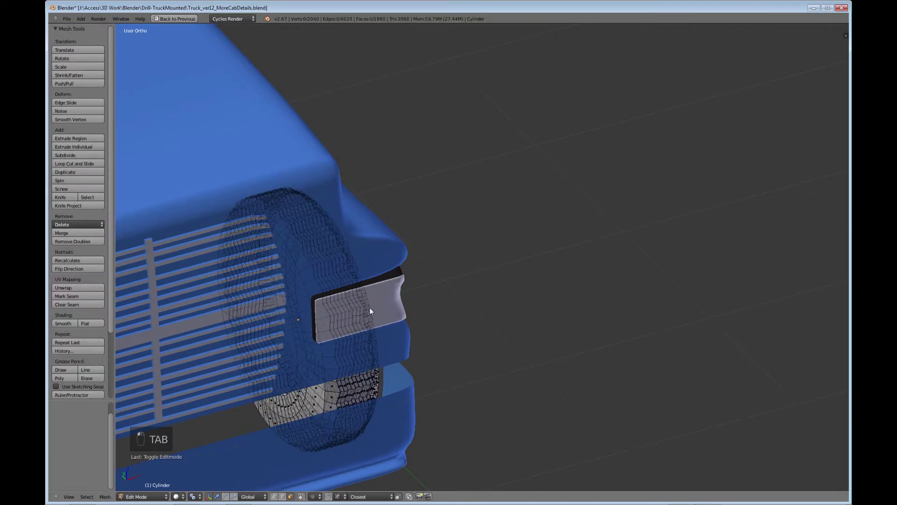
pyautogui.press('a')
pyautogui.press('a')
pyautogui.press('Tab')
# - Open the cab body mesh for editing and box-select the headlight's outer front corner vertices in the top view
pyautogui.rightClick(385, 303)
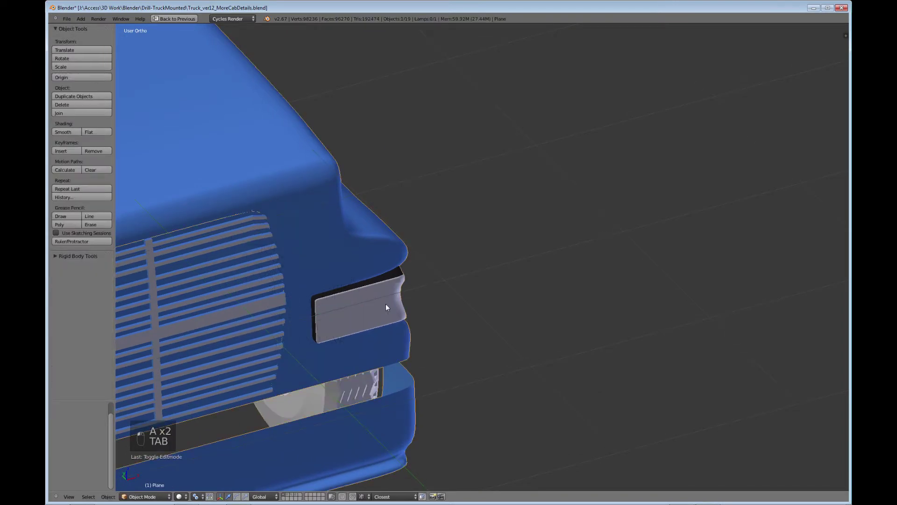
pyautogui.press('Tab')
pyautogui.moveTo(421, 311); pyautogui.dragTo(306, 393, button='middle')
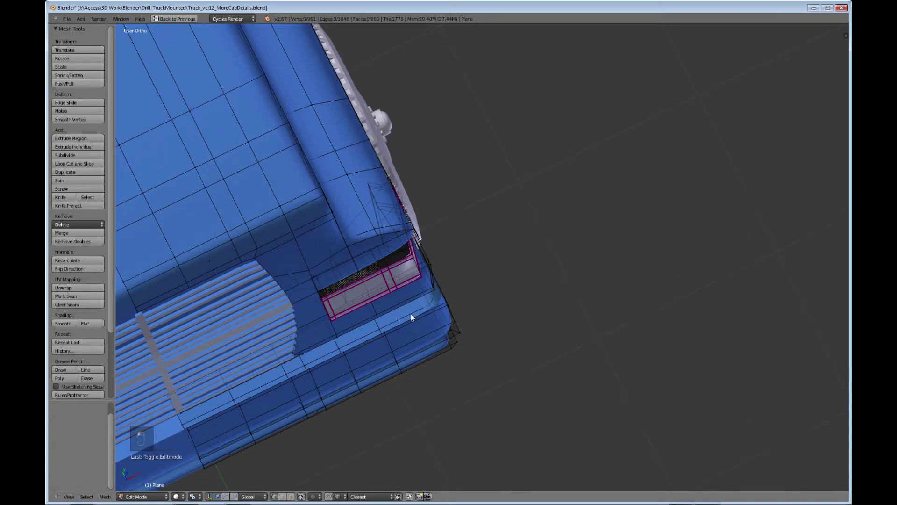
pyautogui.moveTo(411, 314); pyautogui.dragTo(314, 343, button='middle')
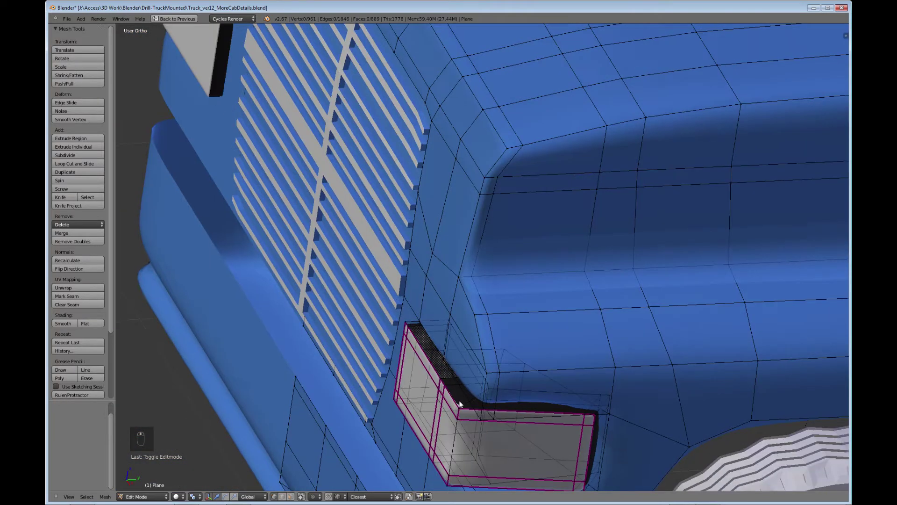
pyautogui.moveTo(459, 402); pyautogui.dragTo(432, 445, button='middle')
pyautogui.press('KP_7')
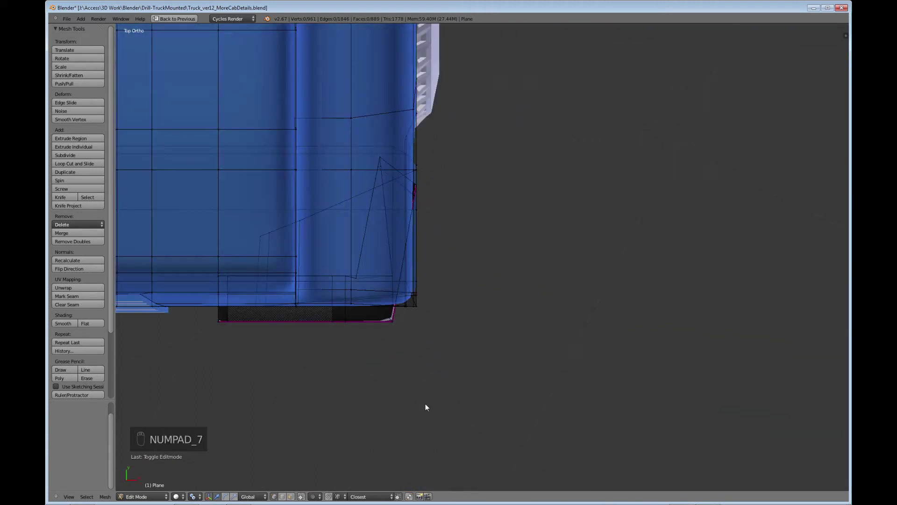
pyautogui.press('b')
pyautogui.moveTo(408, 342); pyautogui.dragTo(386, 313)
# - Move the selected corner vertices about 0.085 along Y and -0.009 along X, back inside the cab's rounded corner
pyautogui.moveTo(392, 395)
pyautogui.mouseDown(button='middle')
pyautogui.moveTo(359, 375)
pyautogui.moveTo(296, 220)
pyautogui.moveTo(376, 379)
pyautogui.moveTo(380, 310)
pyautogui.moveTo(395, 412)
pyautogui.moveTo(404, 384)
pyautogui.mouseUp(button='middle')
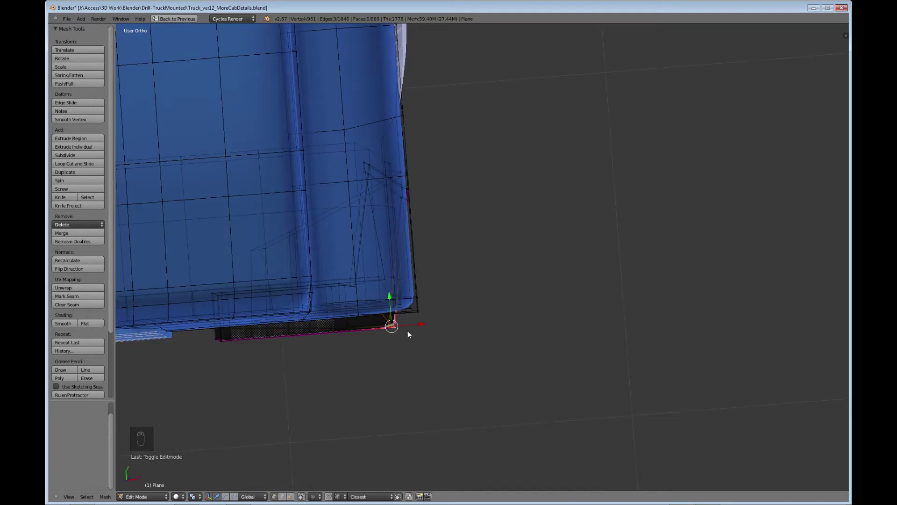
pyautogui.press('g')
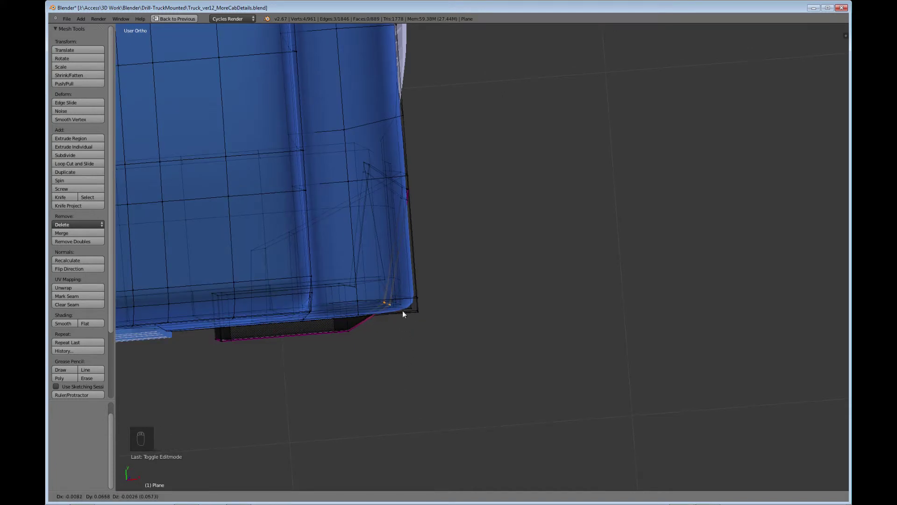
pyautogui.click(400, 304)
pyautogui.moveTo(400, 304); pyautogui.dragTo(469, 250, button='middle')
pyautogui.scroll(5, 469, 398)
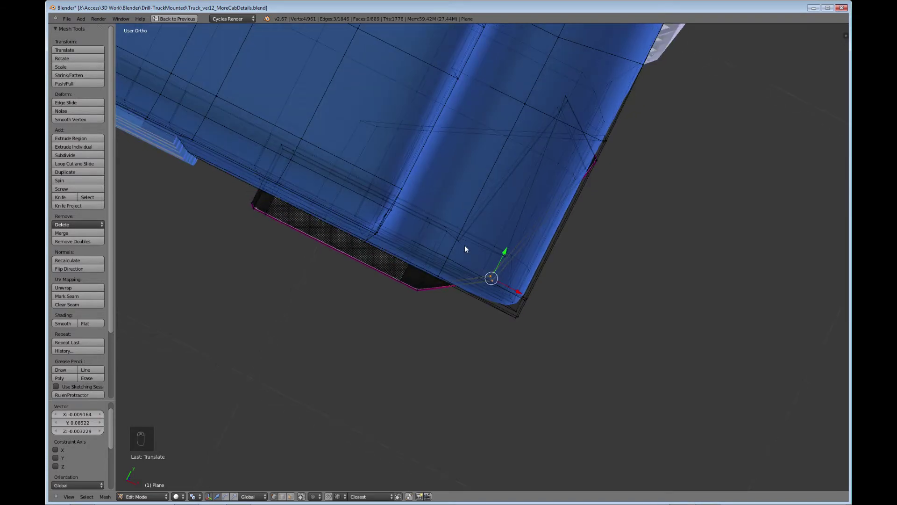
# - In the top view, box-select the inner corner vertices behind the headlight and move them about 0.049 along X and 0.014 along Y
pyautogui.press('KP_7')
pyautogui.rightClick(460, 258)
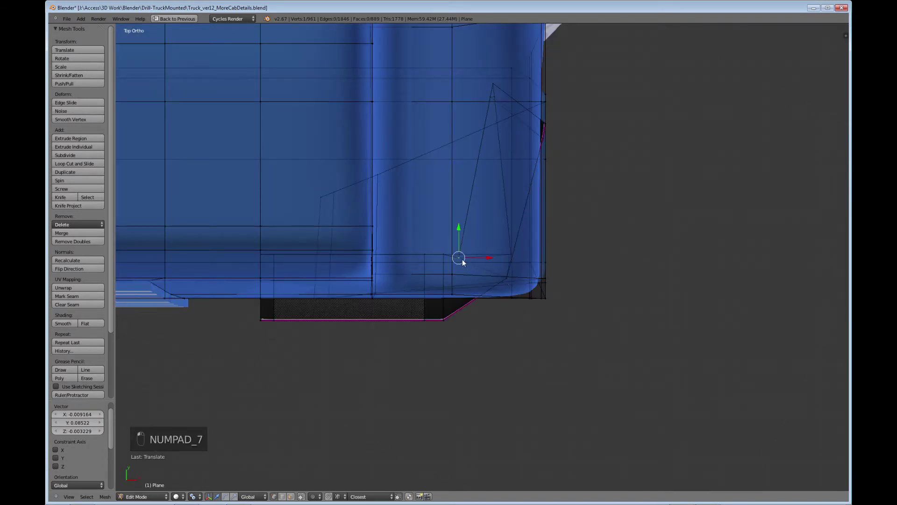
pyautogui.press('b')
pyautogui.press('g')
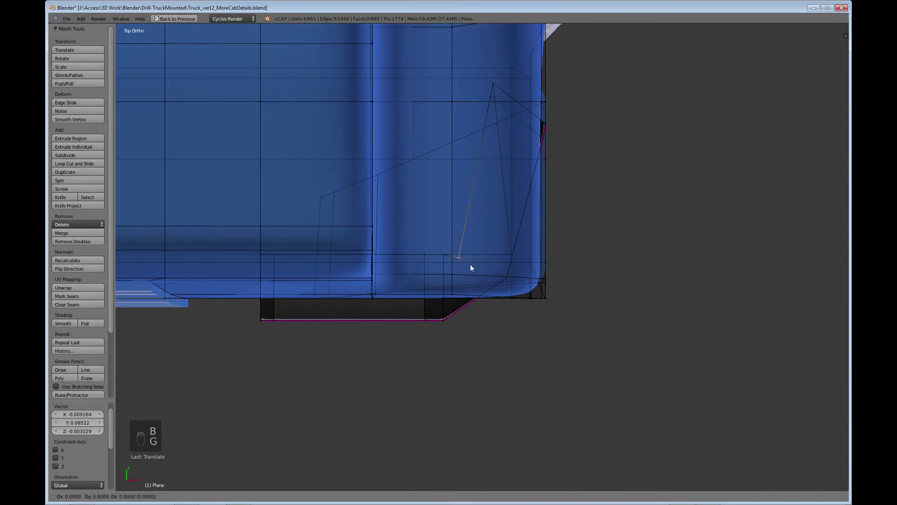
pyautogui.click(494, 260)
pyautogui.moveTo(496, 330); pyautogui.dragTo(487, 259, button='middle')
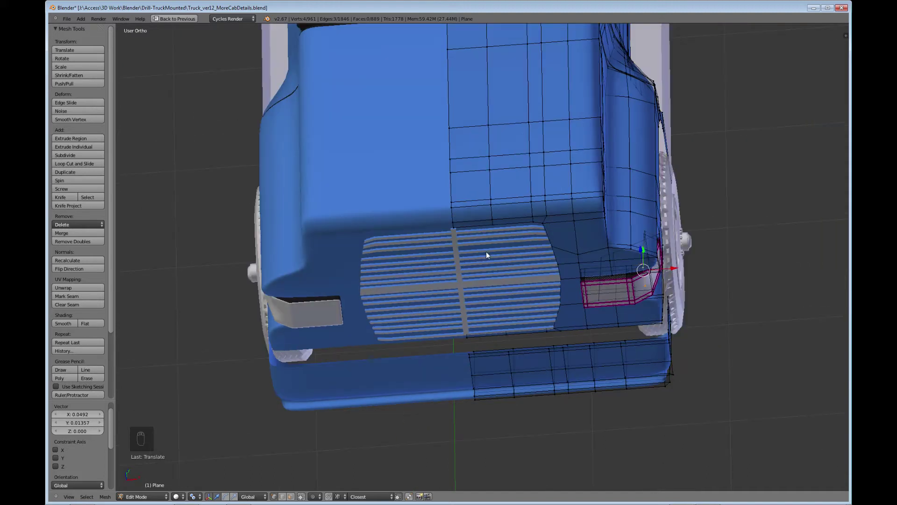
# - Render the truck from the camera, examine the headlight corner in the image and close the render
pyautogui.press('F12')
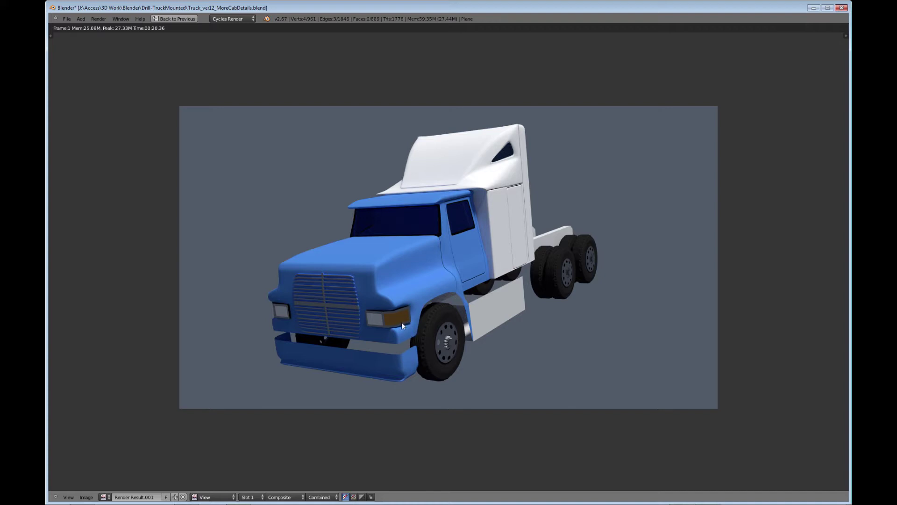
pyautogui.press('Escape')
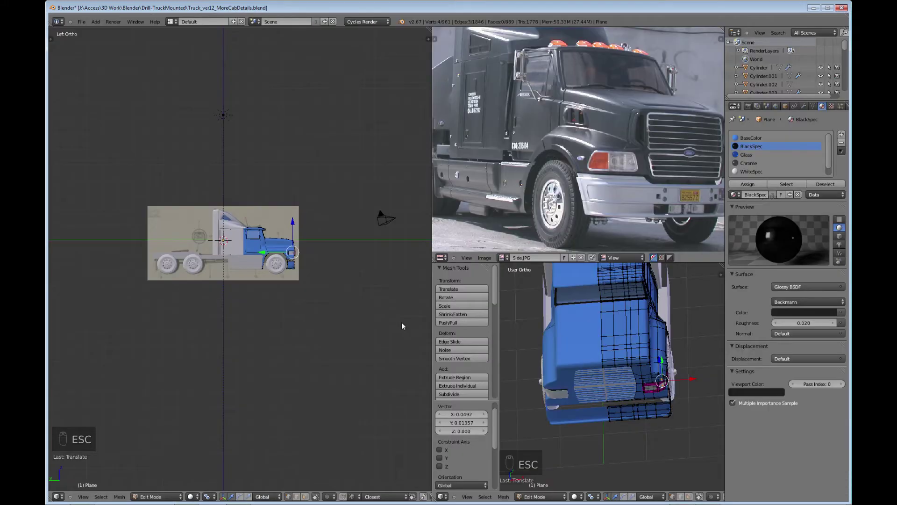
pyautogui.hotkey('ctrl', 'Up')
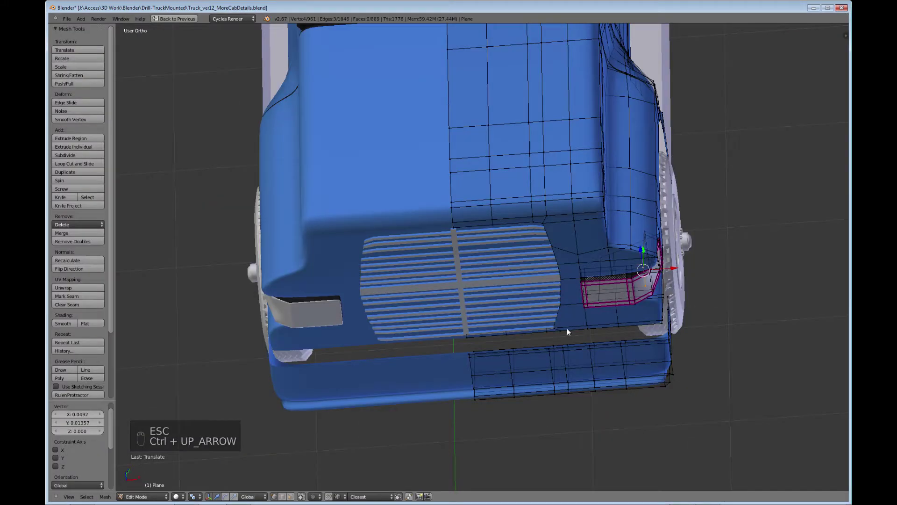
pyautogui.moveTo(568, 329); pyautogui.dragTo(576, 364, button='middle')
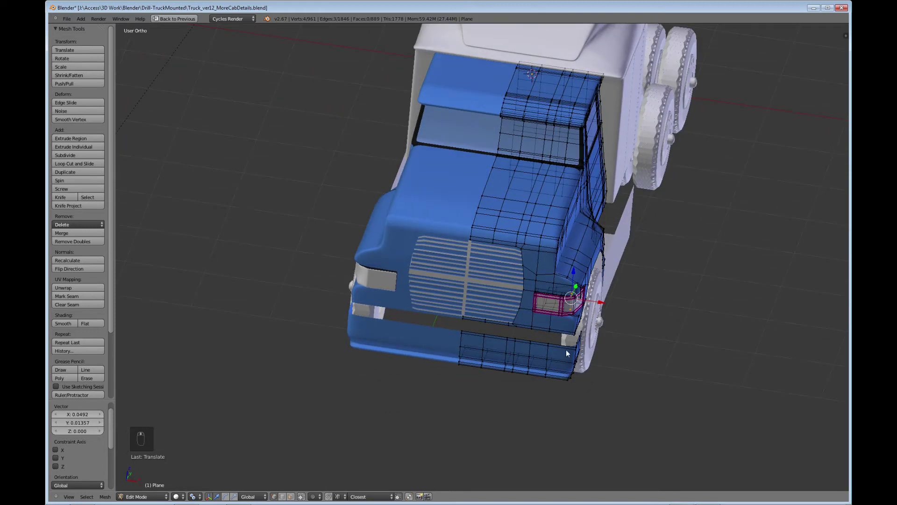
# - Finish editing the cab body, select the separate front grille object and inspect its mesh
pyautogui.press('Tab')
pyautogui.scroll(6, 554, 342)
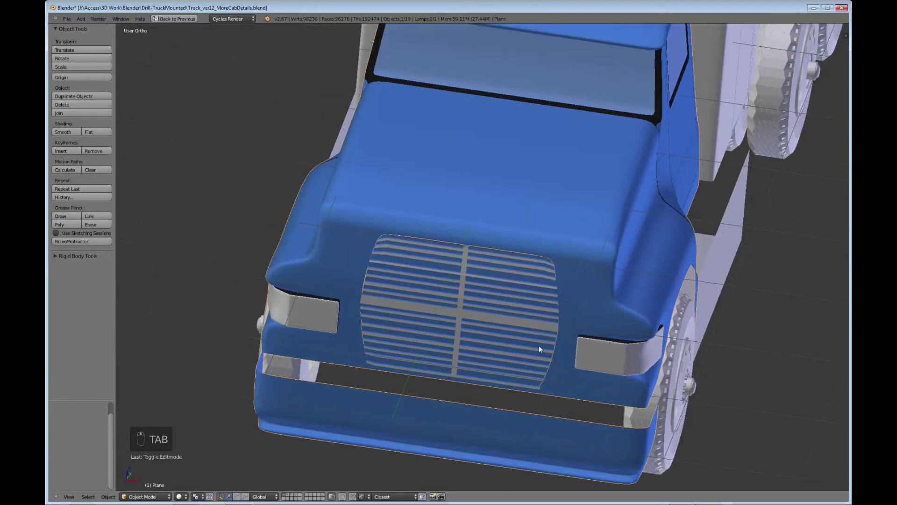
pyautogui.rightClick(491, 304)
pyautogui.moveTo(509, 354); pyautogui.dragTo(493, 317, button='middle')
pyautogui.press('Tab')
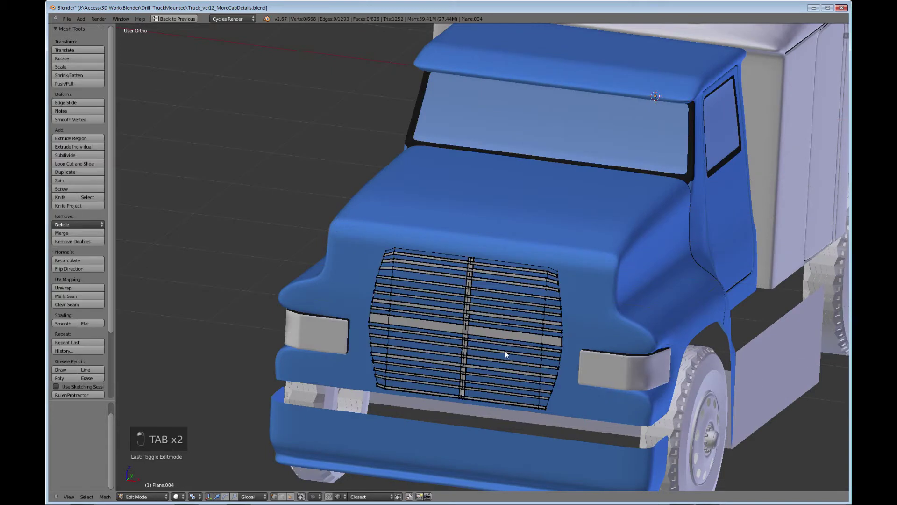
pyautogui.moveTo(507, 354); pyautogui.dragTo(438, 378, button='middle')
pyautogui.press('Tab')
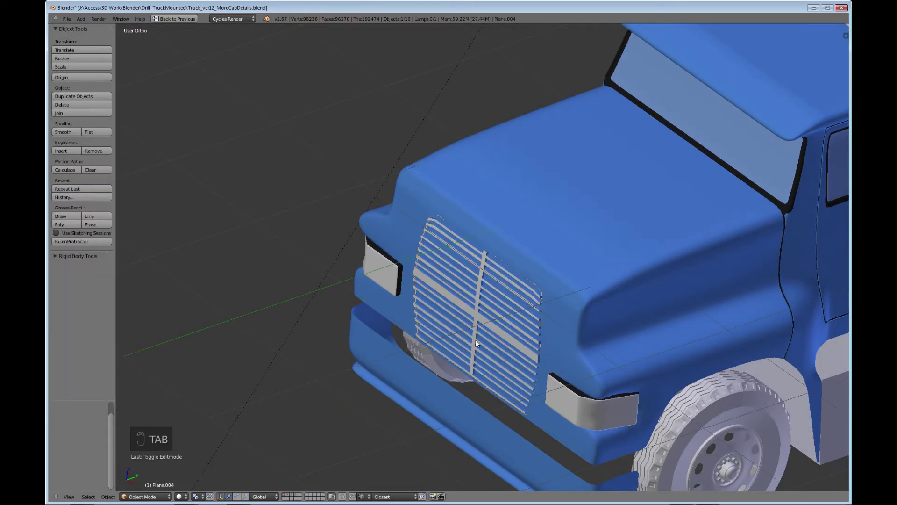
pyautogui.press('g')
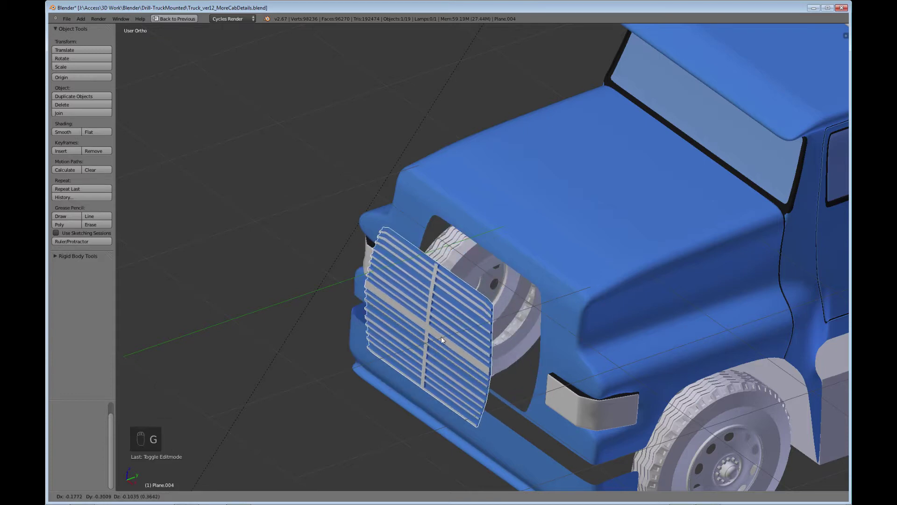
pyautogui.click(528, 351)
pyautogui.moveTo(527, 349); pyautogui.dragTo(573, 298, button='middle')
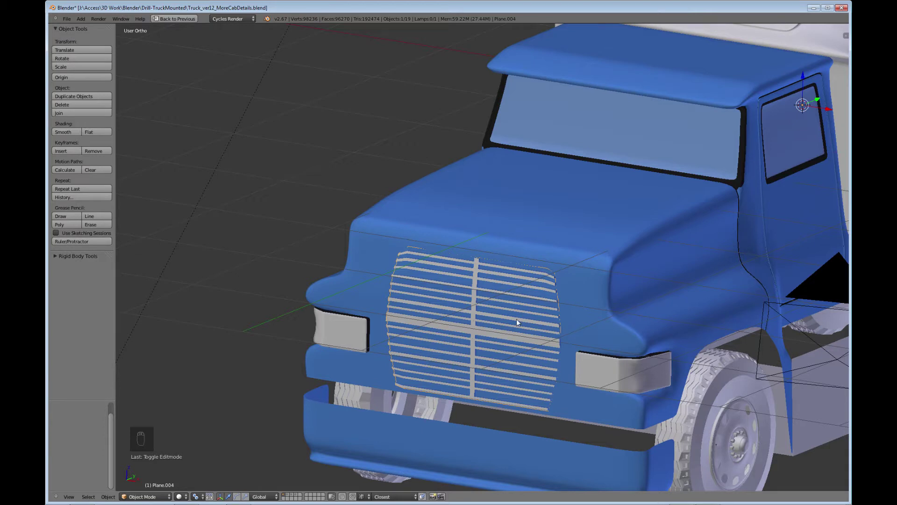
# - In the grille mesh, select all faces using the BaseColor material and assign BlackSpec to them
pyautogui.hotkey('ctrl', 'Up')
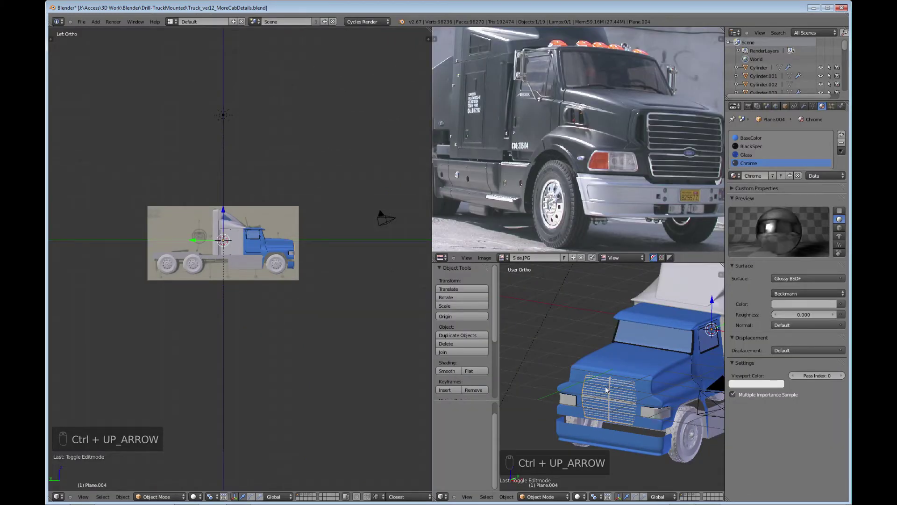
pyautogui.hotkey('ctrl', 'Up')
pyautogui.scroll(3, 608, 381)
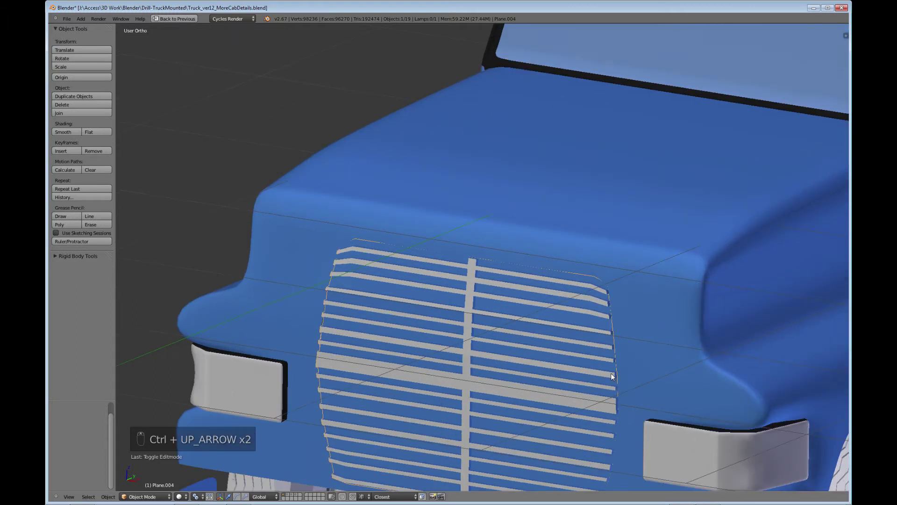
pyautogui.scroll(-1, 610, 373)
pyautogui.press('Tab')
pyautogui.scroll(2, 516, 334)
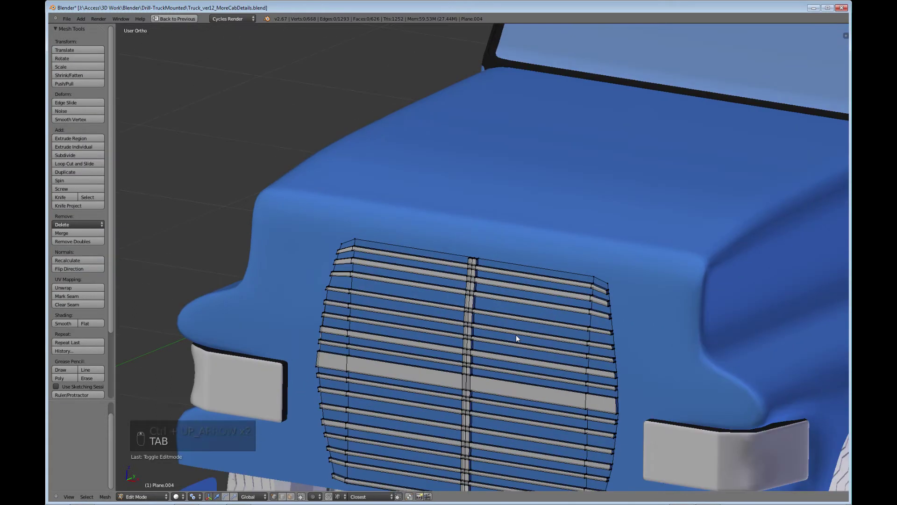
pyautogui.hotkey('ctrl', 'Up')
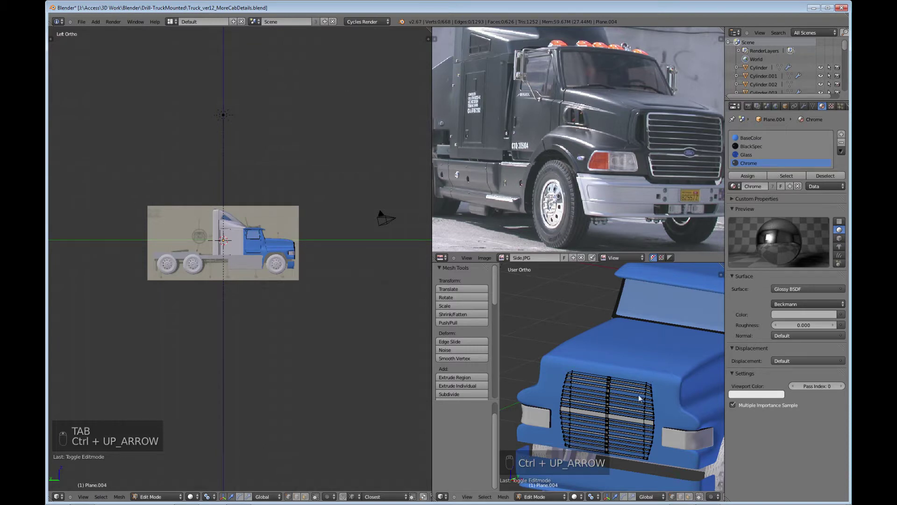
pyautogui.click(751, 137)
pyautogui.click(787, 176)
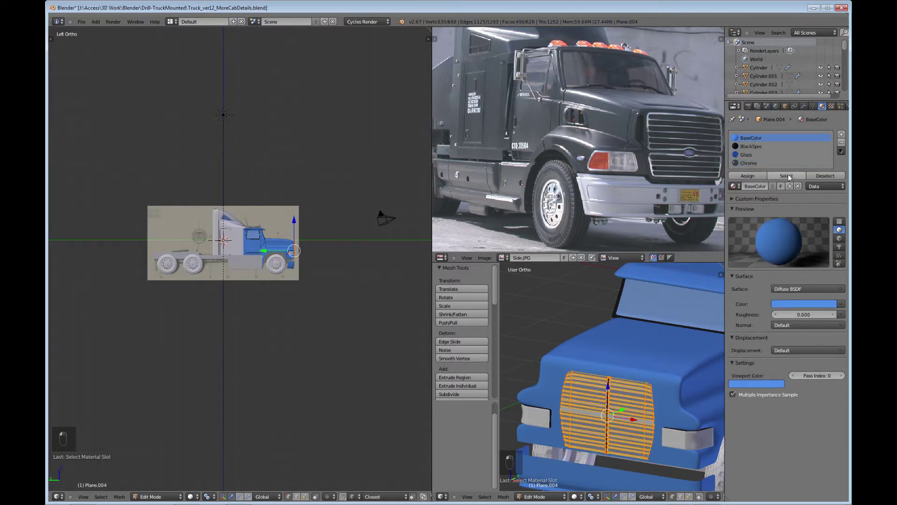
pyautogui.click(745, 146)
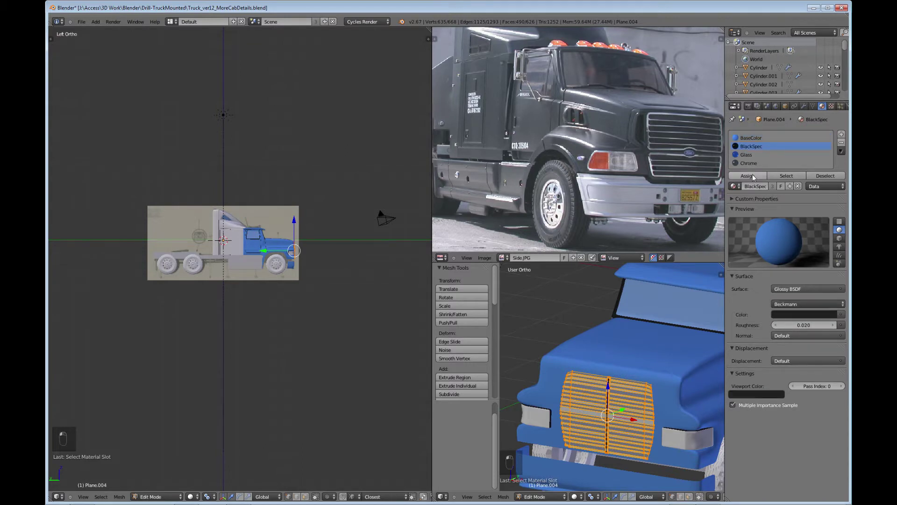
pyautogui.click(750, 175)
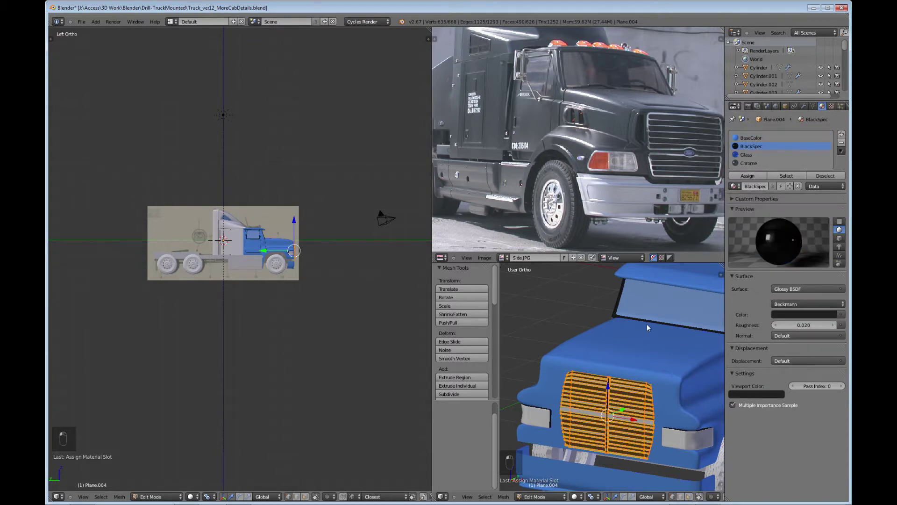
pyautogui.press('Tab')
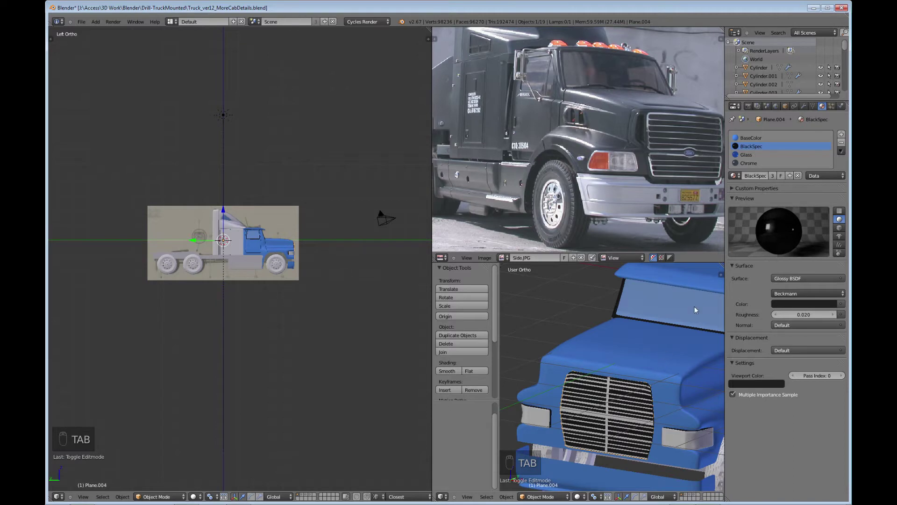
# - Remove the unused BaseColor and Glass material slots from the grille object
pyautogui.click(824, 139)
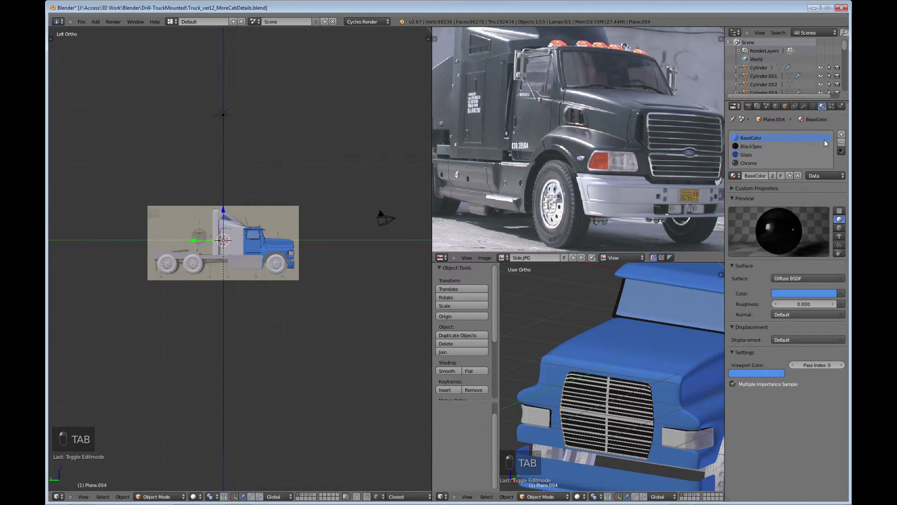
pyautogui.click(841, 143)
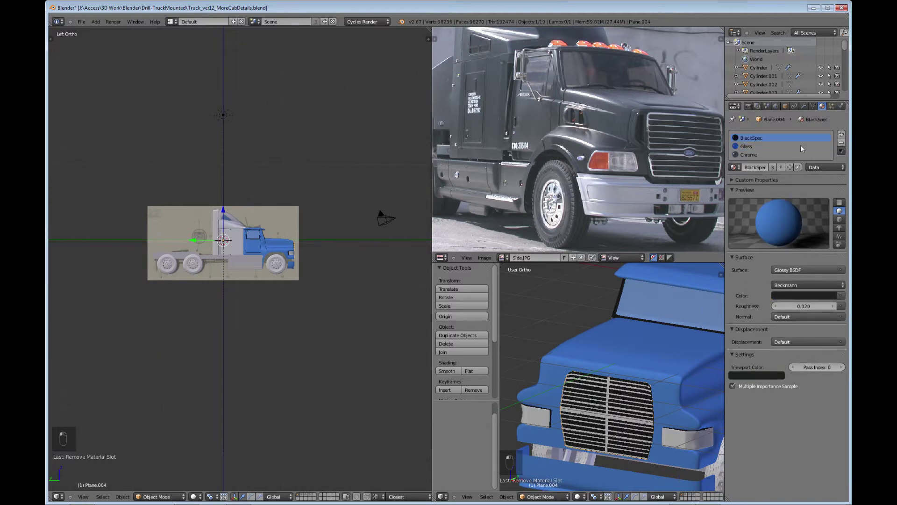
pyautogui.click(771, 146)
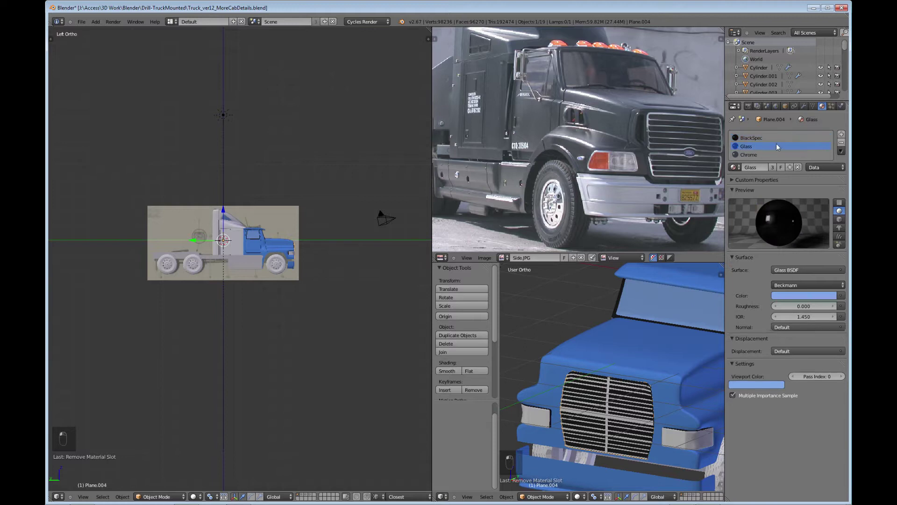
pyautogui.click(842, 144)
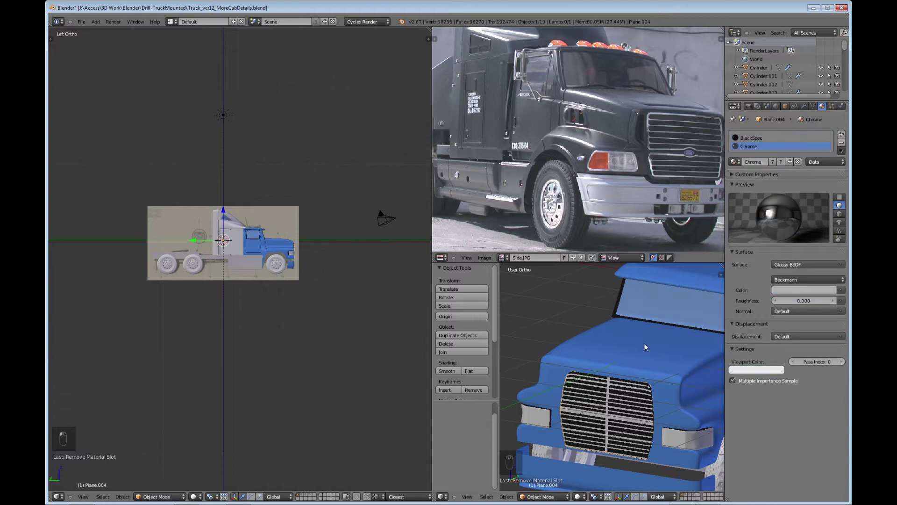
# - Enlarge the 3D view, hide its tool shelf and open the cab body mesh for editing
pyautogui.moveTo(641, 395); pyautogui.dragTo(617, 333, button='middle')
pyautogui.scroll(-1, 633, 395)
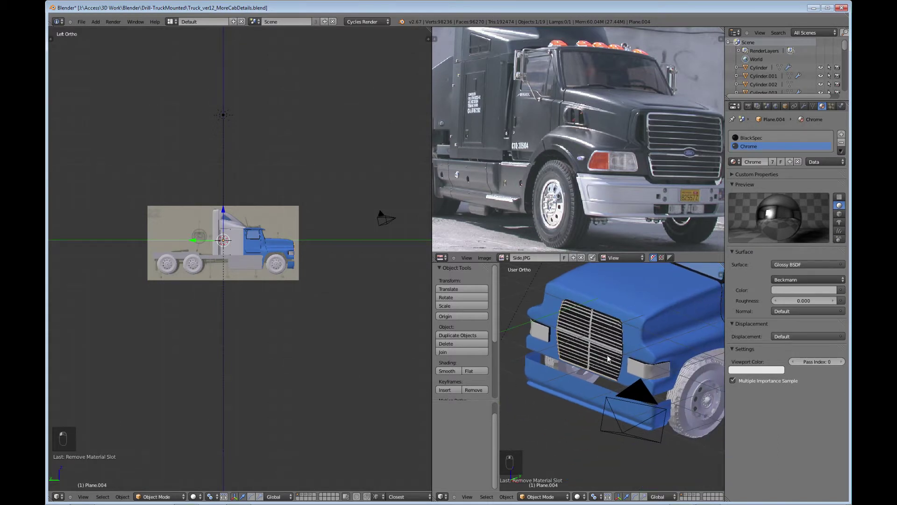
pyautogui.hotkey('ctrl', 'Up')
pyautogui.press('t')
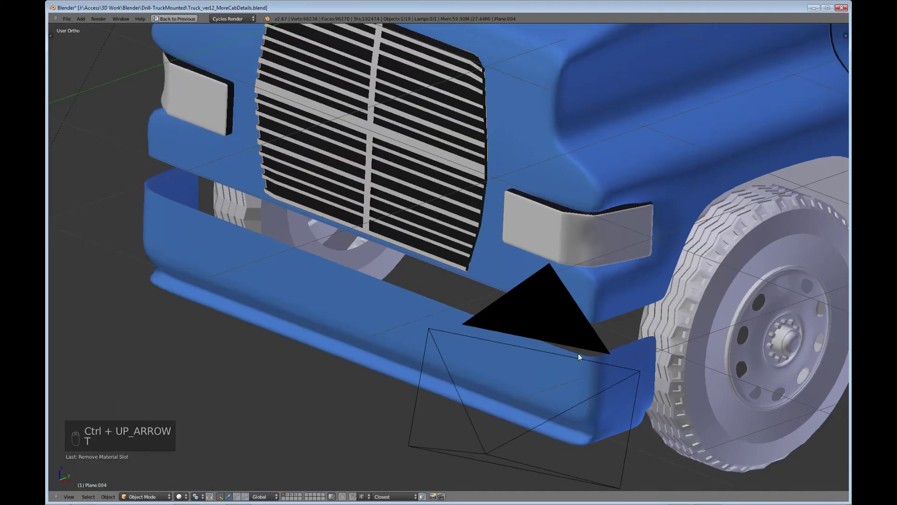
pyautogui.rightClick(420, 309)
pyautogui.press('Tab')
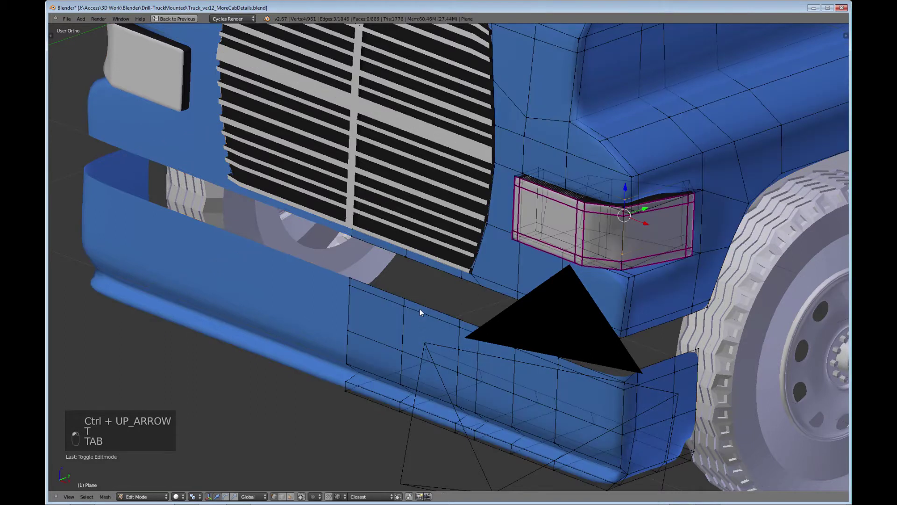
# - Select the vertices along the front bumper's upper edge, from the centre line out to the rounded corner
pyautogui.moveTo(607, 366); pyautogui.dragTo(543, 378, button='middle')
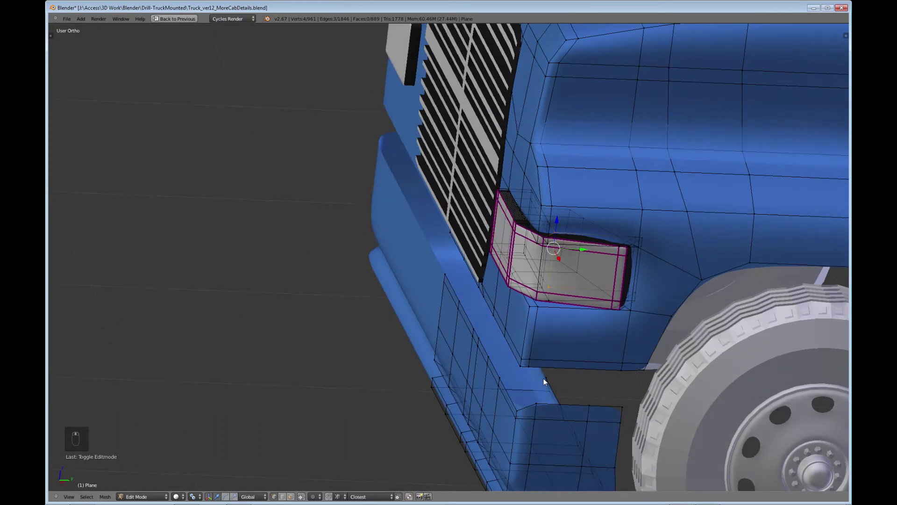
pyautogui.rightClick(451, 275)
pyautogui.keyDown('shift'); pyautogui.rightClick(479, 327); pyautogui.keyUp('shift')
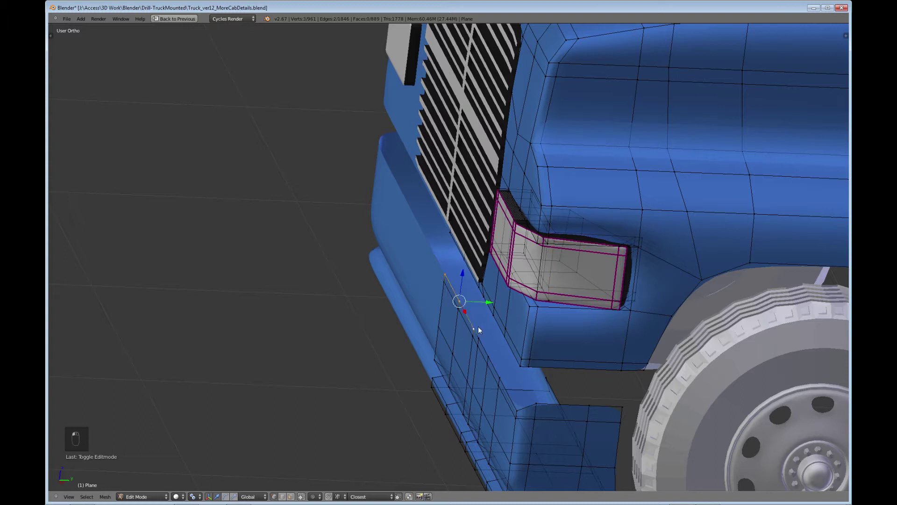
pyautogui.keyDown('shift'); pyautogui.rightClick(484, 337); pyautogui.keyUp('shift')
pyautogui.keyDown('shift'); pyautogui.rightClick(493, 351); pyautogui.keyUp('shift')
pyautogui.keyDown('shift'); pyautogui.rightClick(506, 376); pyautogui.keyUp('shift')
pyautogui.keyDown('shift'); pyautogui.rightClick(518, 405); pyautogui.keyUp('shift')
# - In the right side view, extrude the bumper's selected upper edge about 0.073 along Y and 0.035 along Z
pyautogui.moveTo(548, 394); pyautogui.dragTo(532, 343, button='middle')
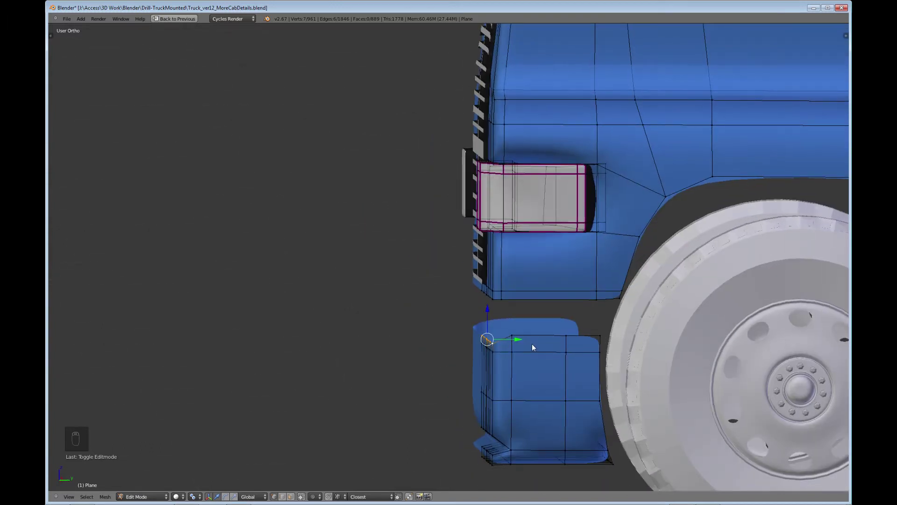
pyautogui.press('KP_3')
pyautogui.scroll(2, 532, 347)
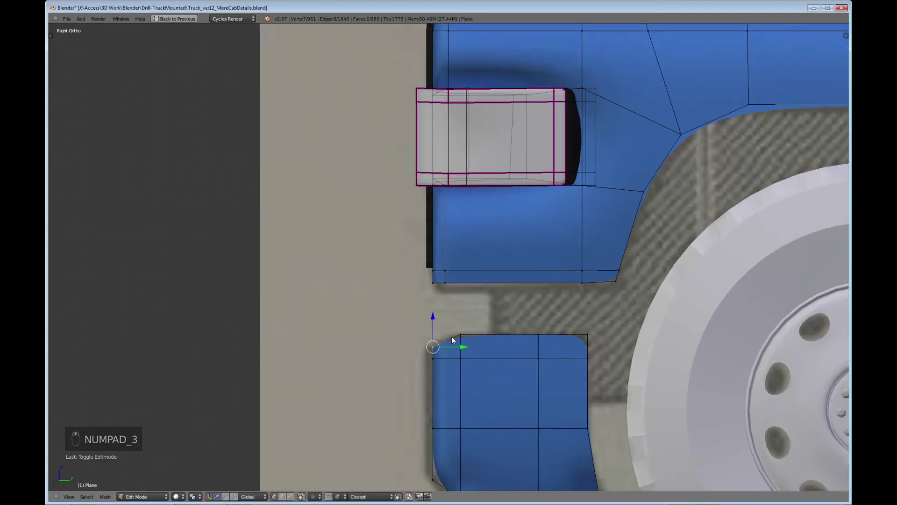
pyautogui.press('e')
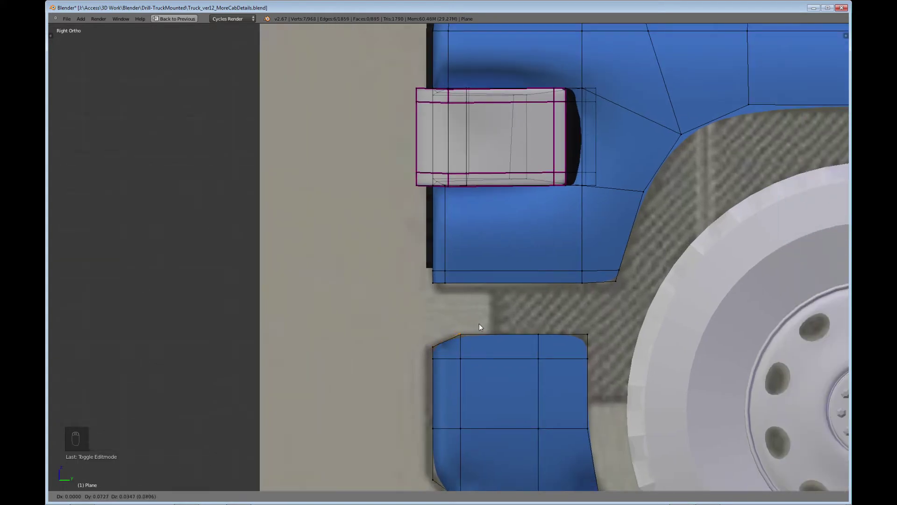
pyautogui.click(479, 324)
# - Extrude the bumper's selected upper edge about 0.2 along Y, and again along Y to the bumper's rear edge
pyautogui.press('e')
pyautogui.press('y')
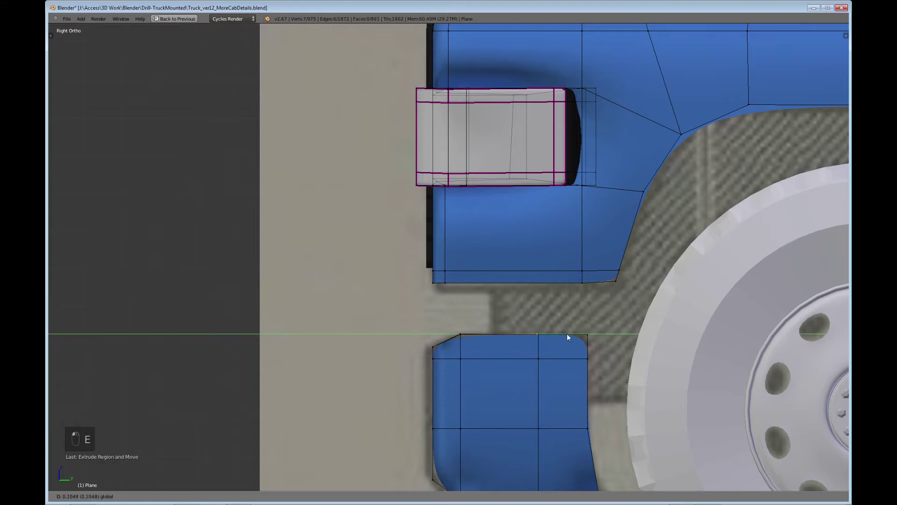
pyautogui.click(568, 335)
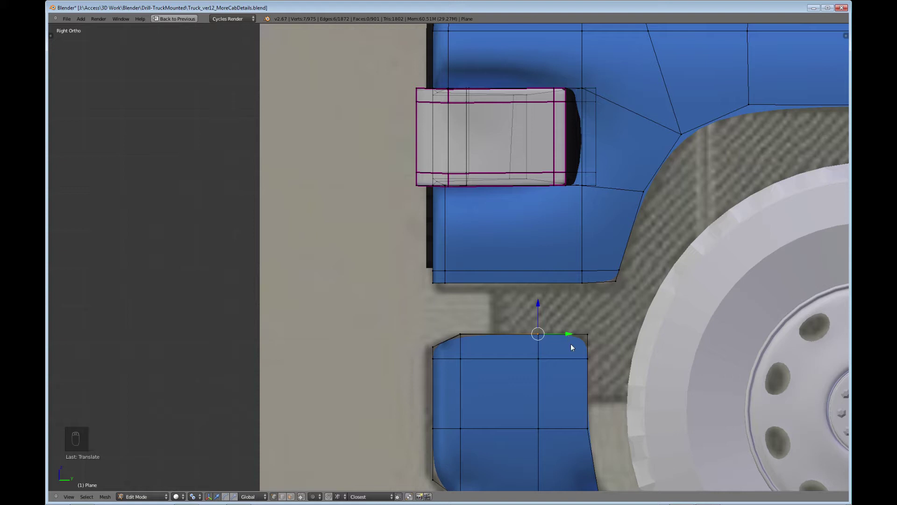
pyautogui.press('e')
pyautogui.click(570, 338)
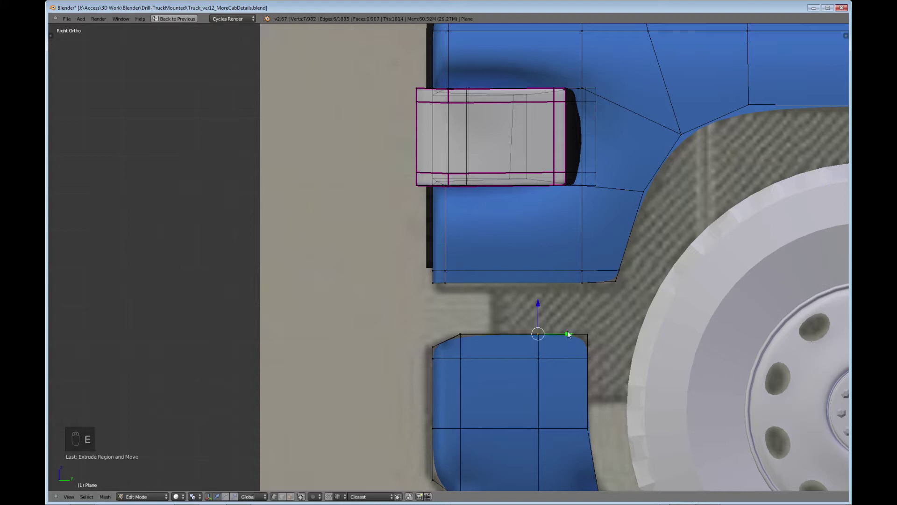
pyautogui.press('g')
pyautogui.press('y')
pyautogui.click(619, 334)
pyautogui.moveTo(619, 334)
pyautogui.mouseDown(button='middle')
pyautogui.moveTo(603, 364)
pyautogui.moveTo(609, 351)
pyautogui.moveTo(625, 350)
pyautogui.moveTo(605, 327)
pyautogui.moveTo(625, 350)
pyautogui.moveTo(611, 352)
pyautogui.moveTo(618, 339)
pyautogui.mouseUp(button='middle')
# - In the right side view, extrude the bumper's rear edge downward in four sections, matching each to the side's vertex rows down to the bottom
pyautogui.press('KP_3')
pyautogui.scroll(5, 632, 319)
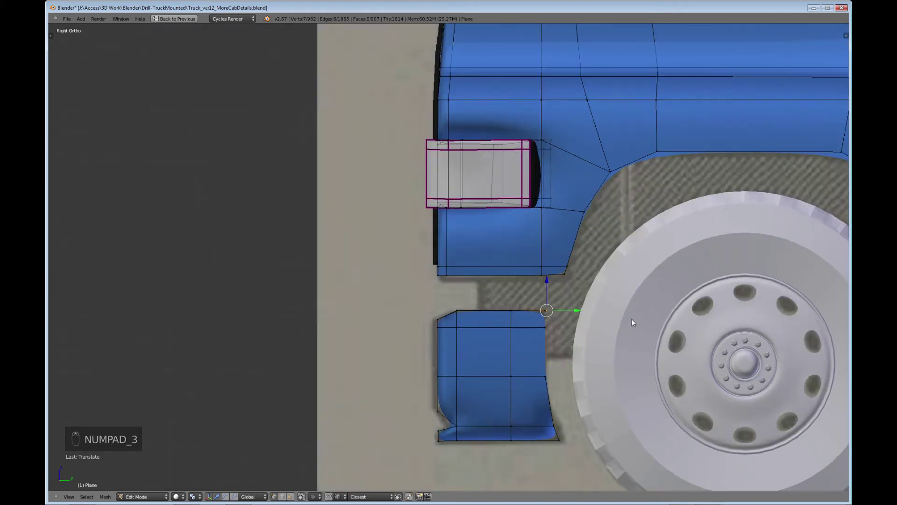
pyautogui.press('e')
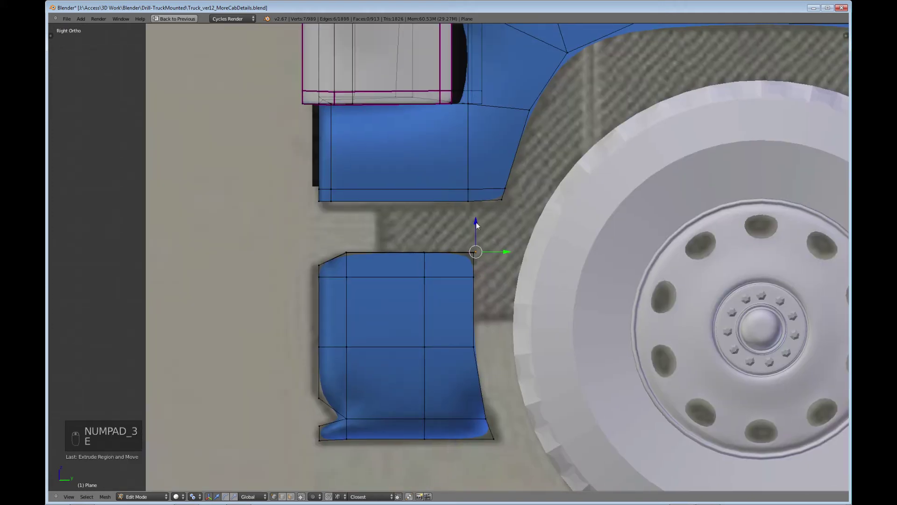
pyautogui.moveTo(476, 223); pyautogui.dragTo(481, 388)
pyautogui.press('e')
pyautogui.click(476, 246)
pyautogui.press('e')
pyautogui.click(475, 316)
pyautogui.moveTo(504, 416)
pyautogui.mouseDown()
pyautogui.moveTo(514, 416)
pyautogui.moveTo(488, 396)
pyautogui.moveTo(490, 410)
pyautogui.mouseUp()
pyautogui.press('e')
pyautogui.click(513, 416)
pyautogui.moveTo(514, 437); pyautogui.dragTo(521, 436)
# - Merge the overlapping vertices at the bumper's front upper corner, where the new top surface meets the side
pyautogui.moveTo(429, 343); pyautogui.dragTo(461, 360, button='middle')
pyautogui.scroll(3, 448, 356)
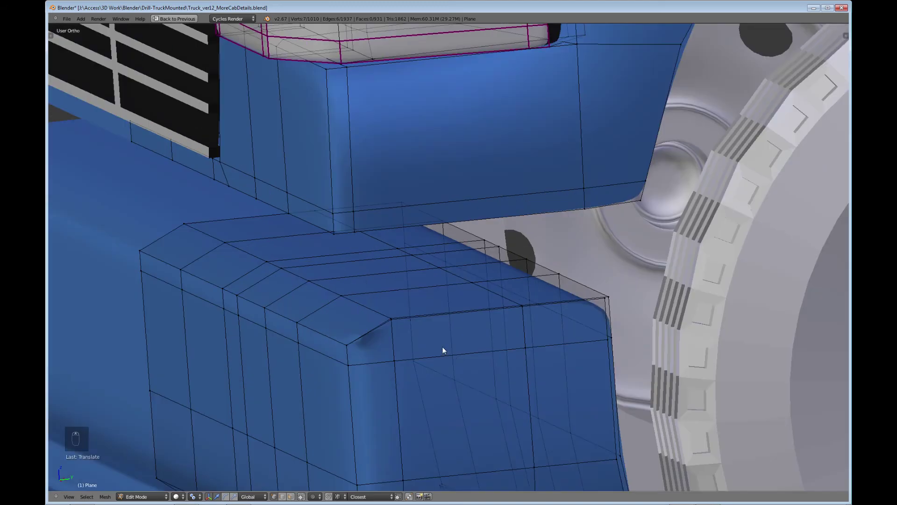
pyautogui.press('b')
pyautogui.moveTo(383, 311); pyautogui.dragTo(404, 334)
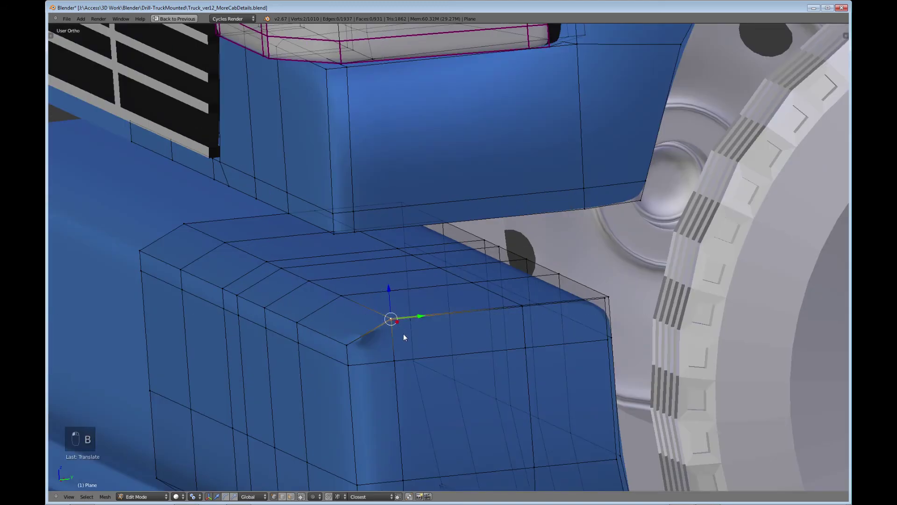
pyautogui.hotkey('alt', 'm')
pyautogui.click(403, 334)
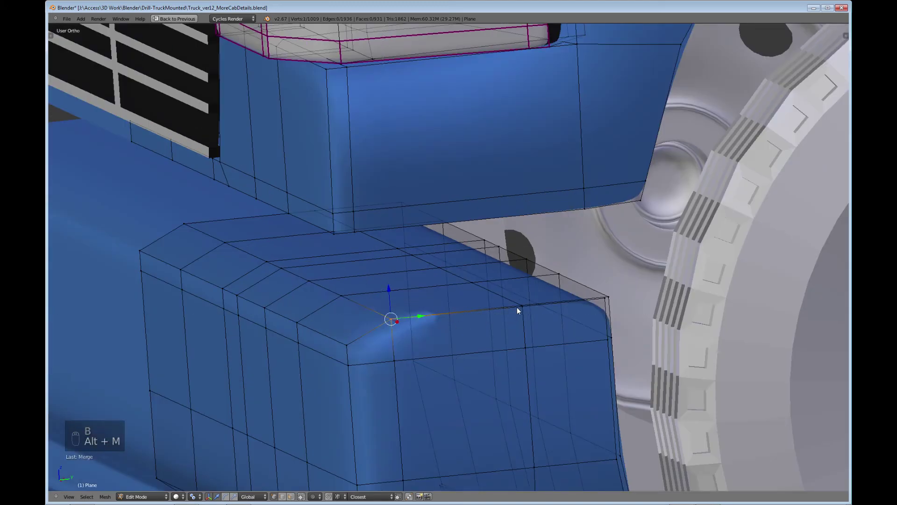
# - Merge the overlapping vertex pairs at the middle and the rear end of the bumper side's upper edge, at their centre
pyautogui.press('b')
pyautogui.moveTo(508, 297); pyautogui.dragTo(531, 319)
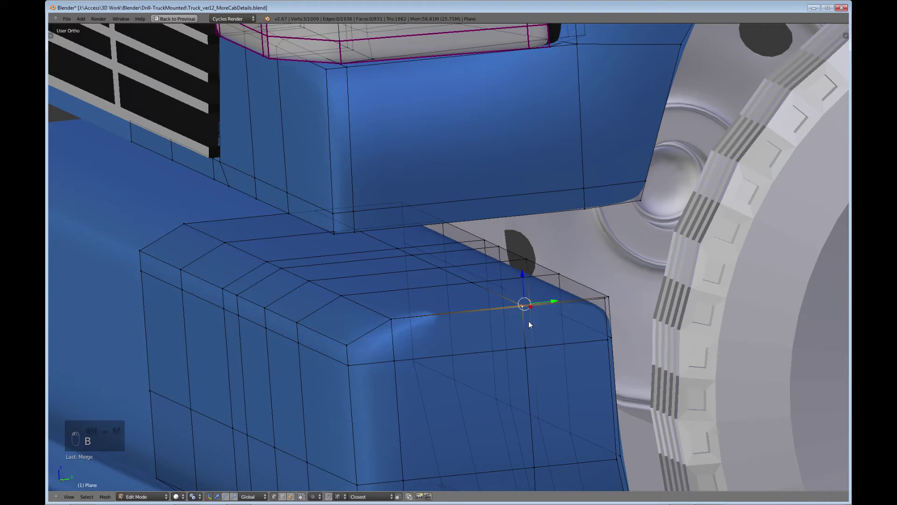
pyautogui.moveTo(528, 320)
pyautogui.mouseDown(button='middle')
pyautogui.moveTo(528, 352)
pyautogui.moveTo(532, 329)
pyautogui.mouseUp(button='middle')
pyautogui.press('c')
pyautogui.middleClick(524, 323)
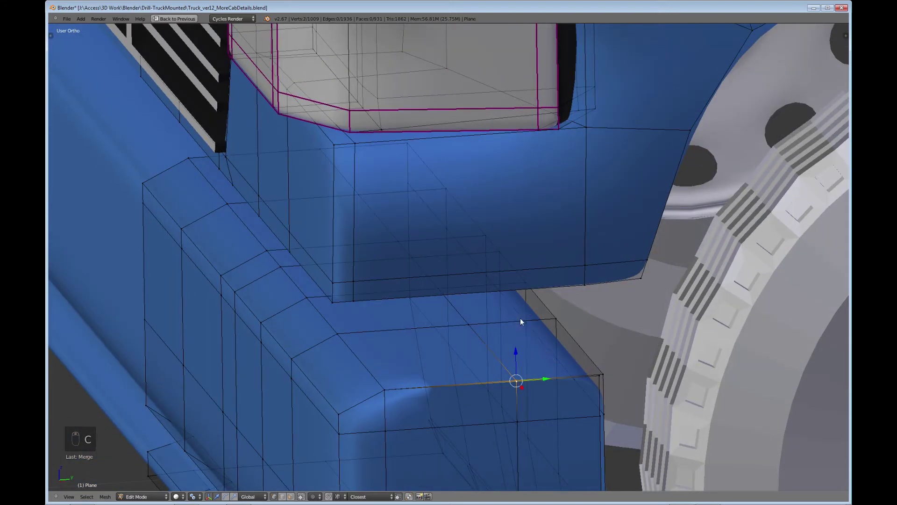
pyautogui.hotkey('alt', 'm')
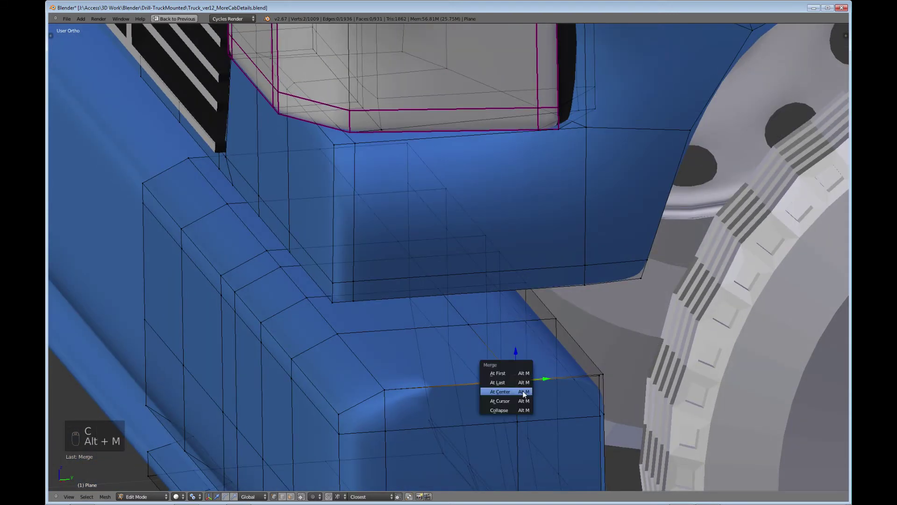
pyautogui.click(524, 394)
pyautogui.press('b')
pyautogui.moveTo(590, 367); pyautogui.dragTo(614, 385)
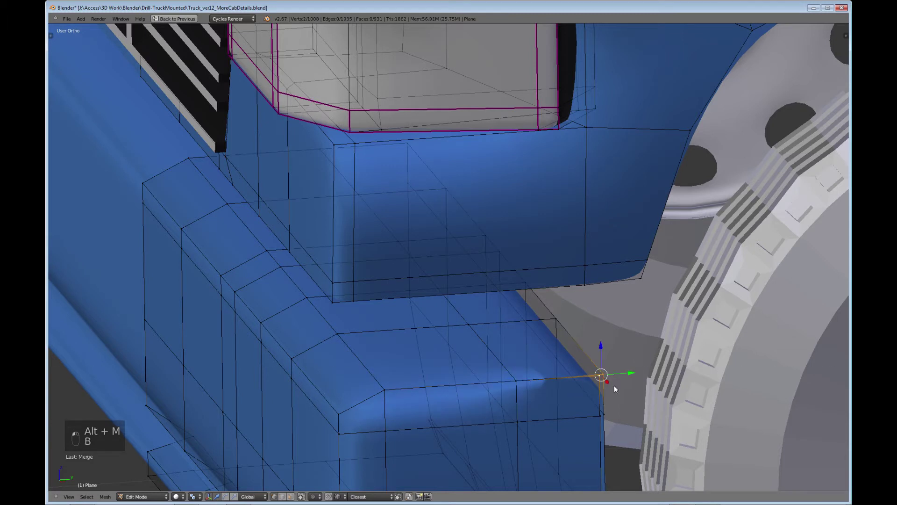
pyautogui.hotkey('alt', 'm')
pyautogui.click(600, 405)
# - Merge the overlapping vertices just below the bumper's rear upper corner, joining the side to the new back face
pyautogui.keyDown('shift'); pyautogui.moveTo(599, 406); pyautogui.dragTo(487, 191, button='middle'); pyautogui.keyUp('shift')
pyautogui.rightClick(503, 188)
pyautogui.press('b')
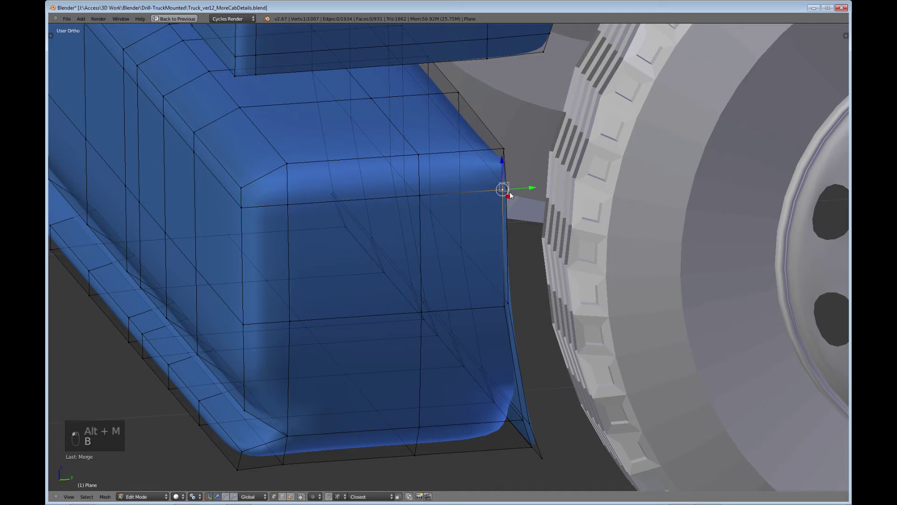
pyautogui.moveTo(496, 182); pyautogui.dragTo(513, 196)
pyautogui.hotkey('alt', 'm')
pyautogui.click(512, 197)
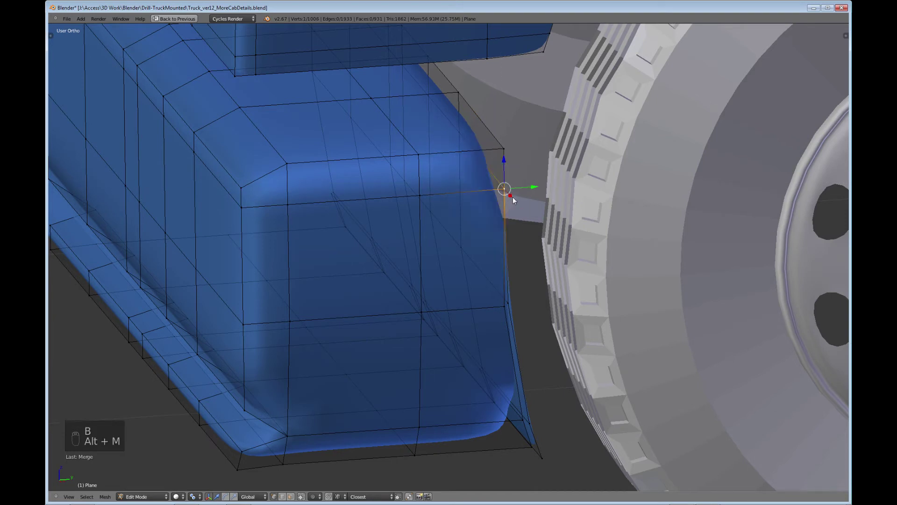
# - Merge the vertex pairs at mid-height and just above the bottom along the seam between the bumper's side and back face
pyautogui.keyDown('shift'); pyautogui.rightClick(506, 306); pyautogui.keyUp('shift')
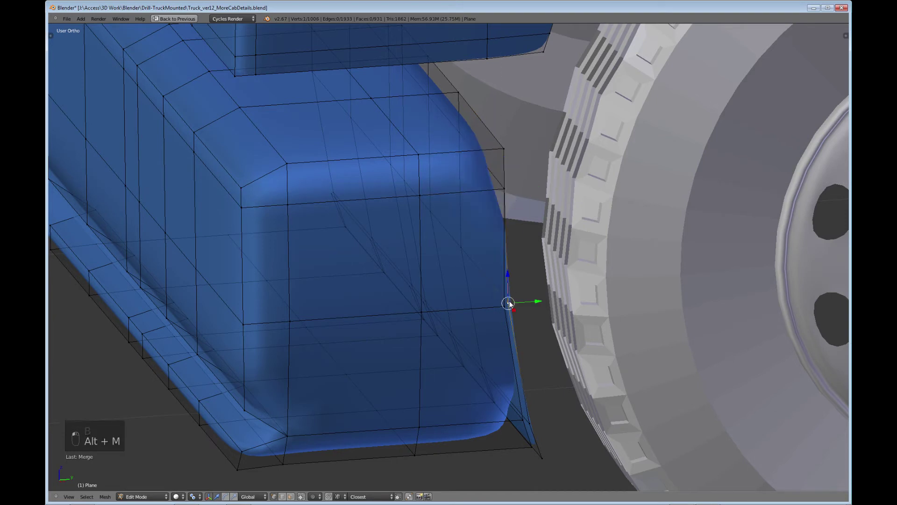
pyautogui.hotkey('alt', 'm')
pyautogui.click(526, 320)
pyautogui.press('b')
pyautogui.moveTo(517, 414); pyautogui.dragTo(535, 426)
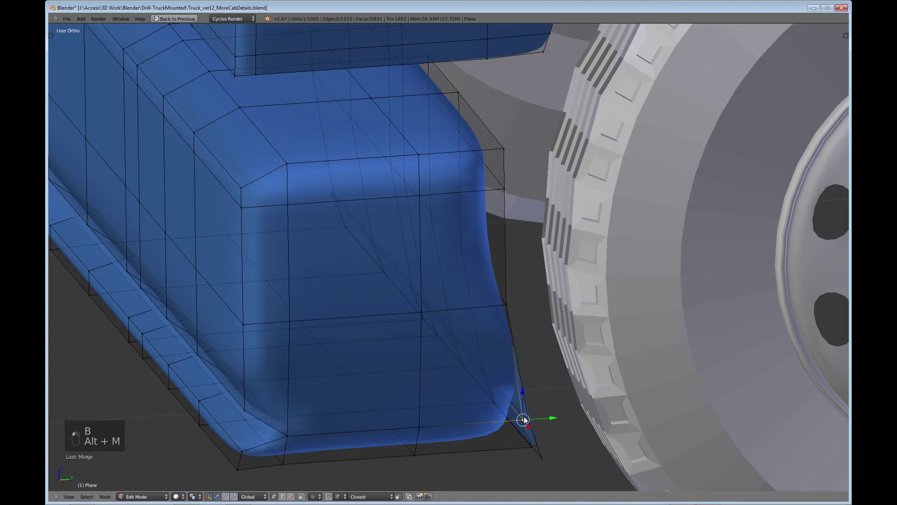
pyautogui.hotkey('alt', 'm')
pyautogui.click(536, 427)
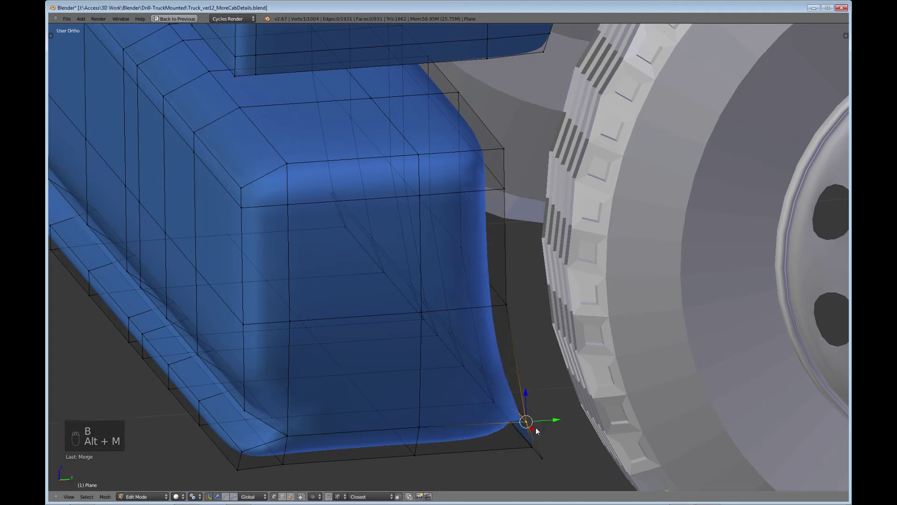
# - In the front view, move the back face's bottom outer vertex inward along X to line up with the side's lower rear corner
pyautogui.moveTo(548, 458); pyautogui.dragTo(517, 318, button='middle')
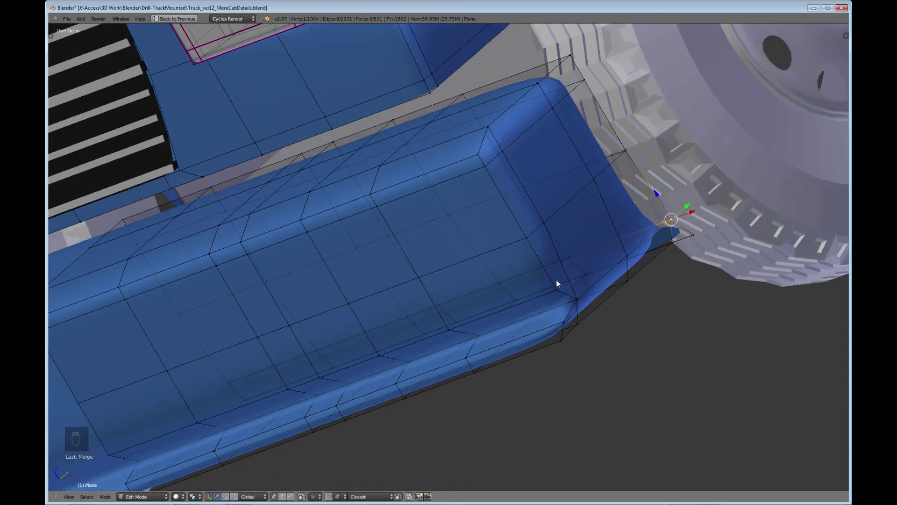
pyautogui.scroll(4, 619, 260)
pyautogui.keyDown('shift'); pyautogui.moveTo(619, 260); pyautogui.dragTo(299, 320, button='middle'); pyautogui.keyUp('shift')
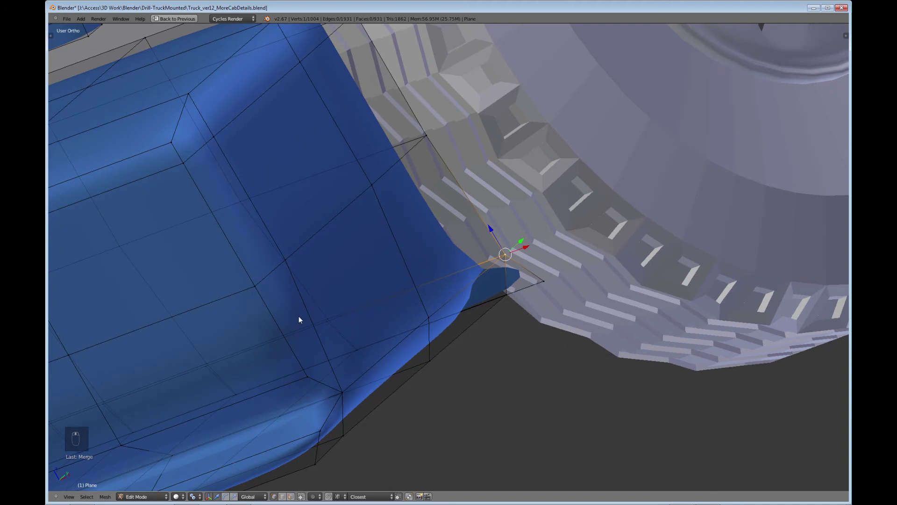
pyautogui.rightClick(541, 283)
pyautogui.scroll(-4, 269, 363)
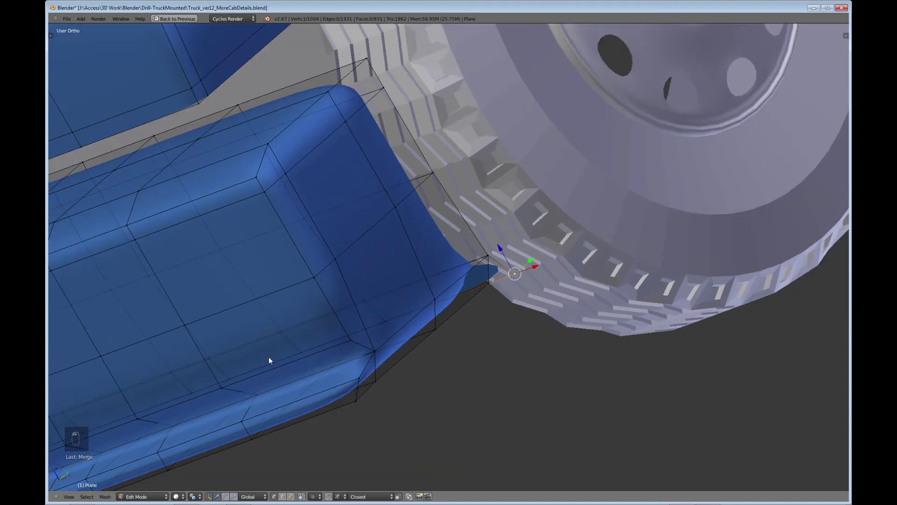
pyautogui.press('KP_1')
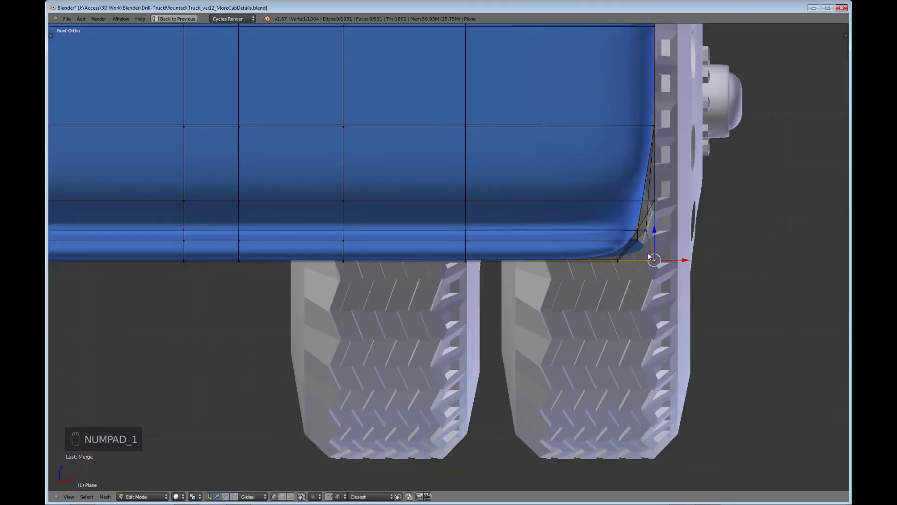
pyautogui.moveTo(686, 264); pyautogui.dragTo(649, 260)
# - Merge the moved vertex with the side's bottom rear corner vertex using At Last, deselect everything and leave Edit Mode
pyautogui.moveTo(643, 283); pyautogui.dragTo(587, 284, button='middle')
pyautogui.scroll(3, 540, 290)
pyautogui.scroll(2, 587, 284)
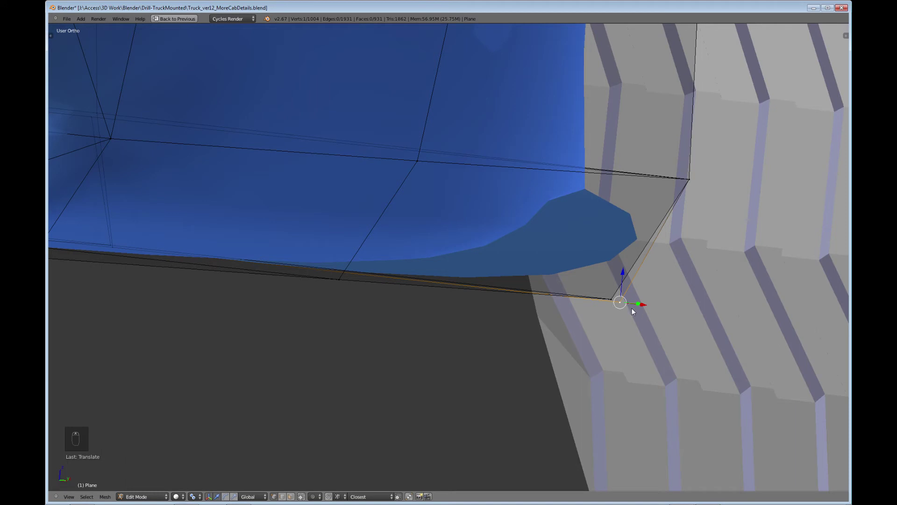
pyautogui.keyDown('shift'); pyautogui.rightClick(609, 298); pyautogui.keyUp('shift')
pyautogui.hotkey('alt', 'm')
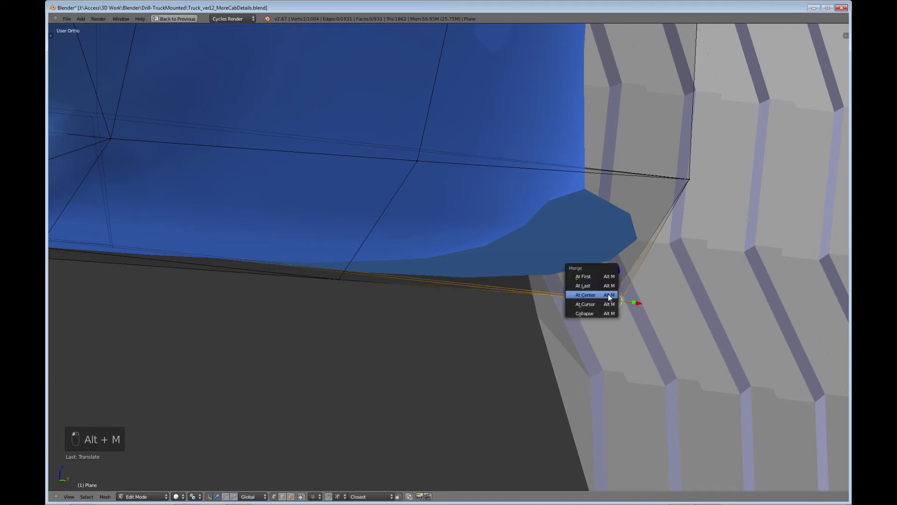
pyautogui.click(603, 284)
pyautogui.moveTo(603, 285); pyautogui.dragTo(600, 326, button='middle')
pyautogui.scroll(-5, 601, 326)
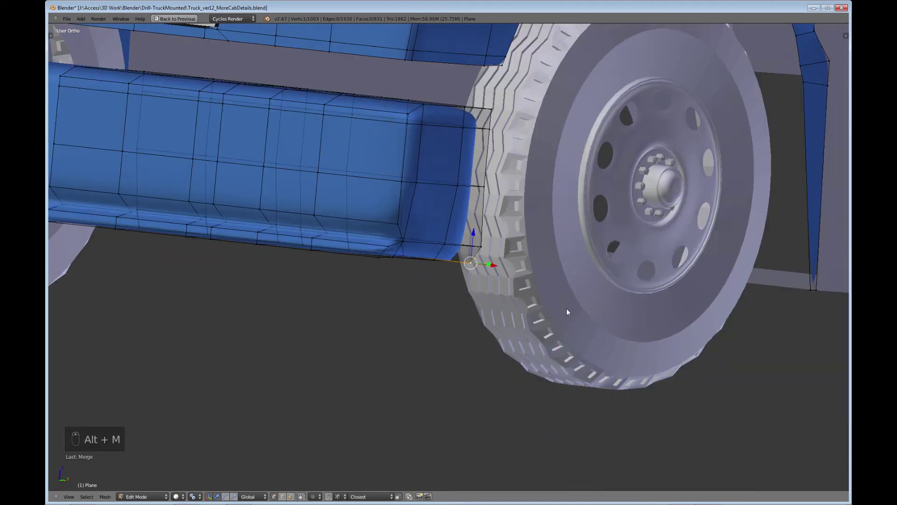
pyautogui.scroll(-3, 567, 307)
pyautogui.moveTo(483, 292); pyautogui.dragTo(444, 278, button='middle')
pyautogui.press('a')
pyautogui.press('Tab')
# - Examine the bumper from several angles, compare it with the truck reference photo, and review the whole truck model
pyautogui.moveTo(398, 256); pyautogui.dragTo(390, 275, button='middle')
pyautogui.moveTo(396, 273)
pyautogui.mouseDown(button='middle')
pyautogui.moveTo(408, 262)
pyautogui.moveTo(396, 279)
pyautogui.mouseUp(button='middle')
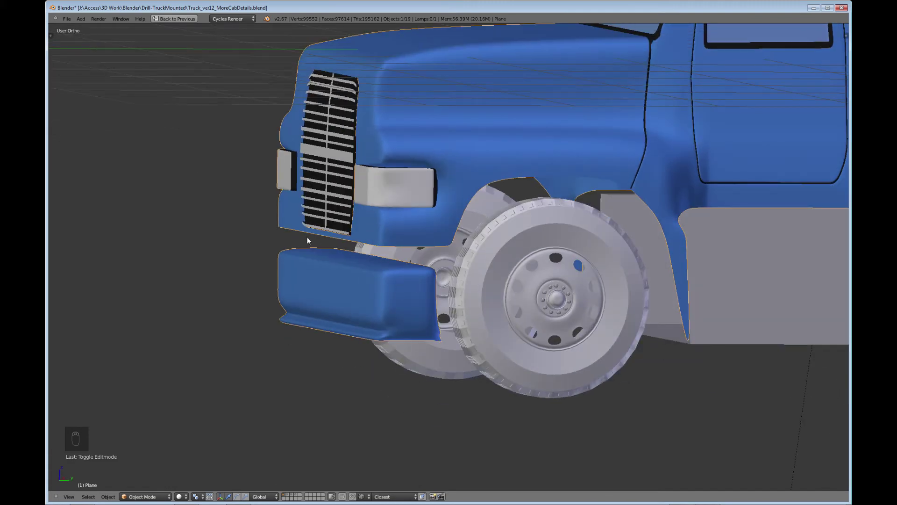
pyautogui.moveTo(380, 247); pyautogui.dragTo(457, 257, button='middle')
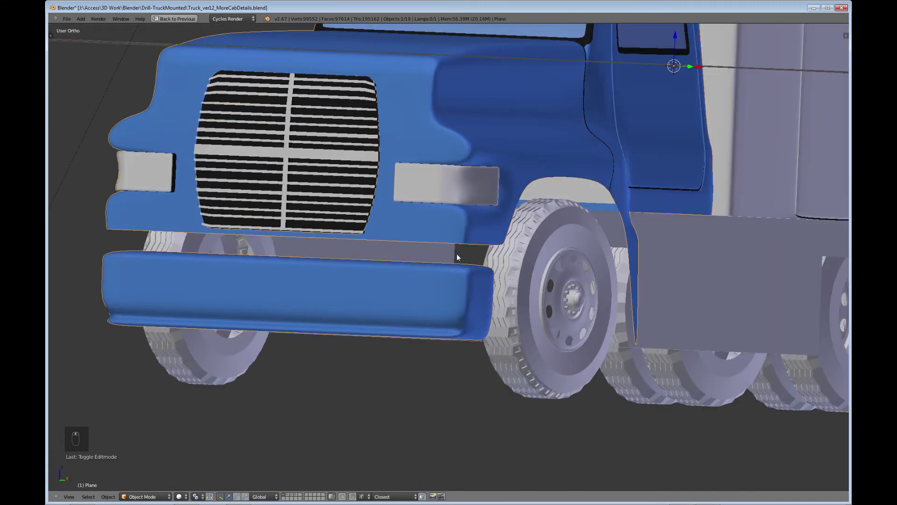
pyautogui.moveTo(372, 273); pyautogui.dragTo(409, 294, button='middle')
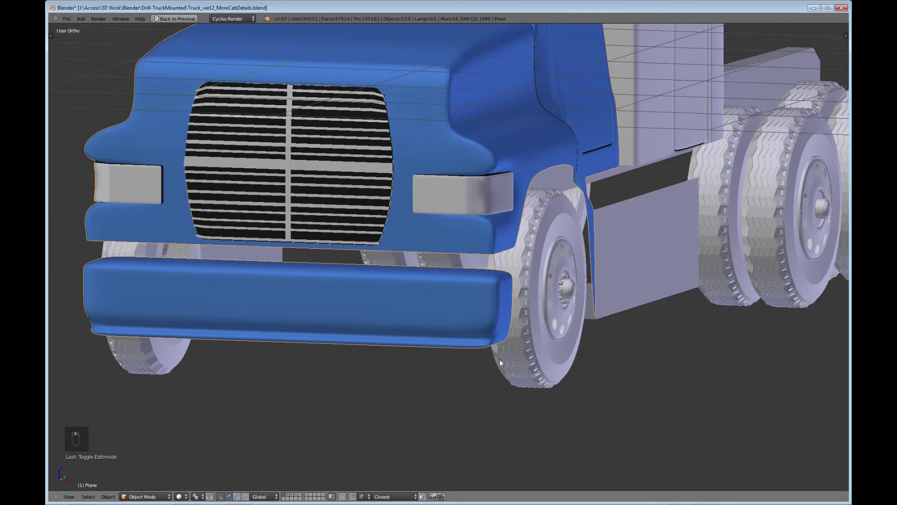
pyautogui.hotkey('ctrl', 'Up')
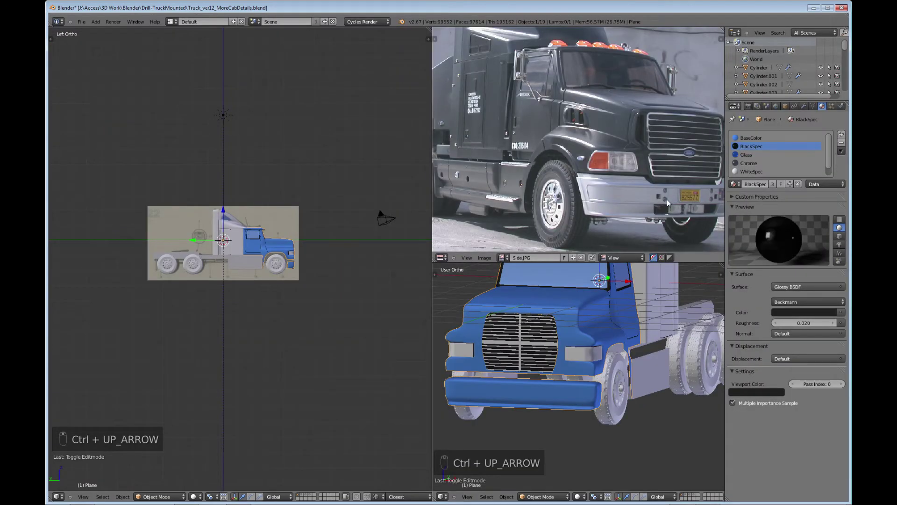
pyautogui.moveTo(667, 199); pyautogui.dragTo(599, 187, button='middle')
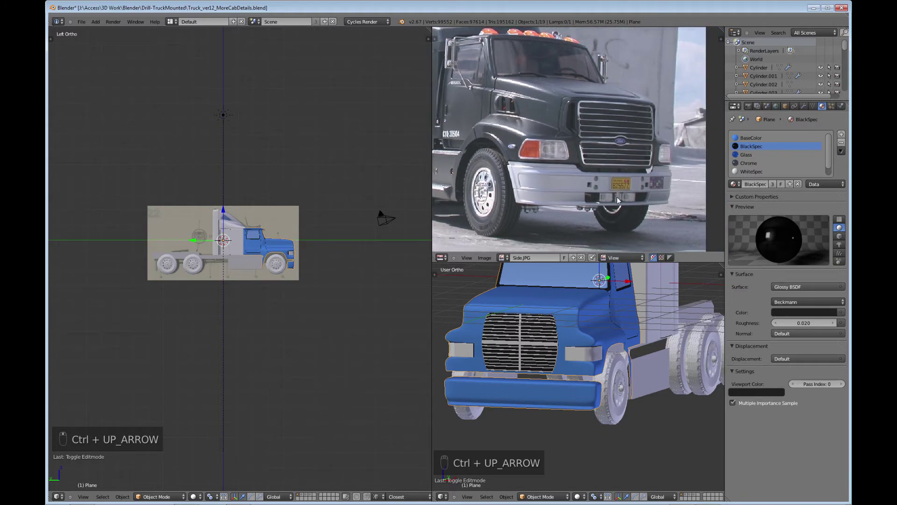
pyautogui.scroll(1, 614, 200)
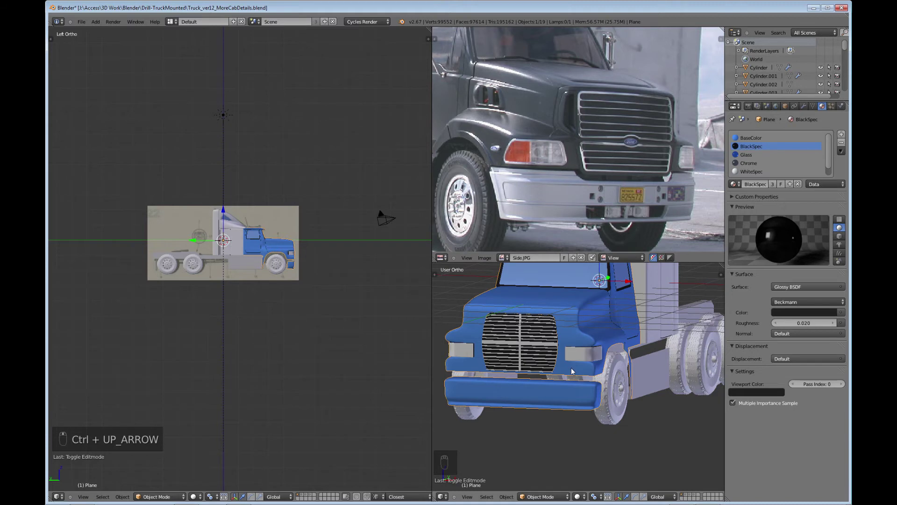
pyautogui.hotkey('ctrl', 'Up')
pyautogui.scroll(-5, 571, 369)
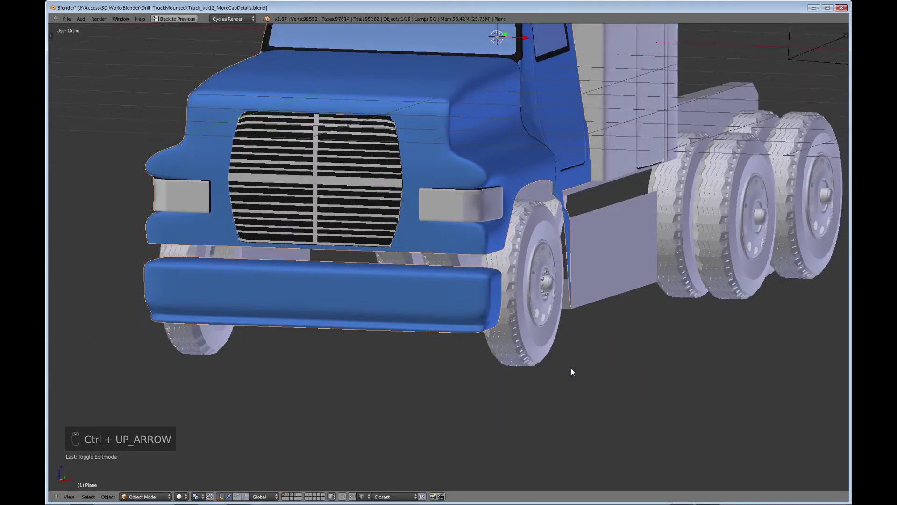
pyautogui.moveTo(556, 288); pyautogui.dragTo(604, 338, button='middle')
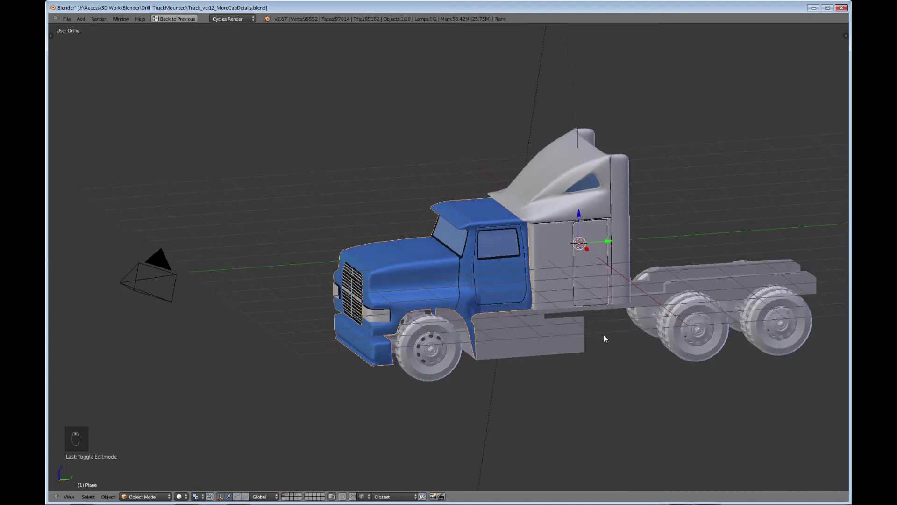
pyautogui.moveTo(523, 351); pyautogui.dragTo(498, 336, button='middle')
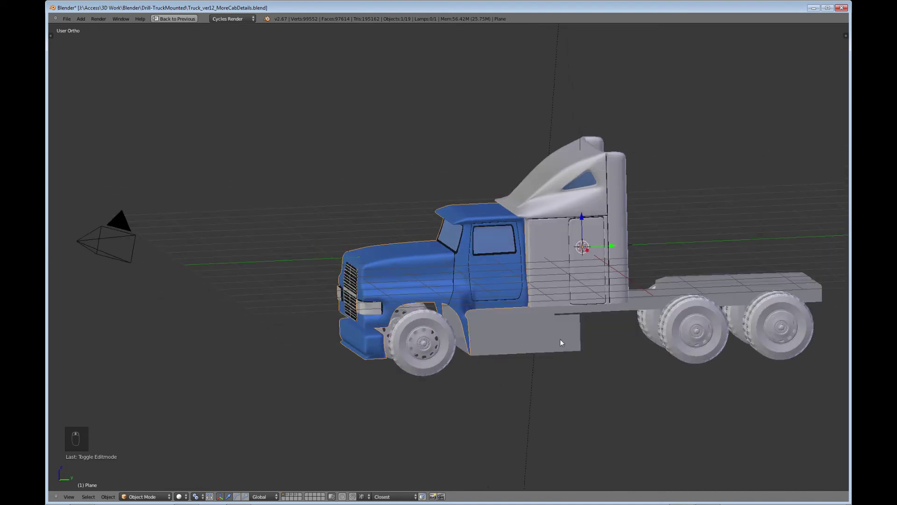
pyautogui.moveTo(561, 343); pyautogui.dragTo(516, 334, button='middle')
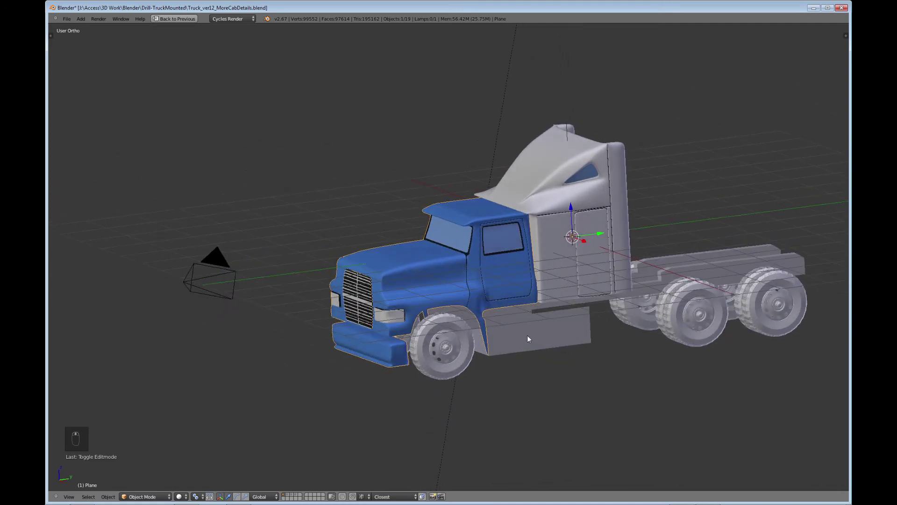
pyautogui.moveTo(577, 320); pyautogui.dragTo(549, 334, button='middle')
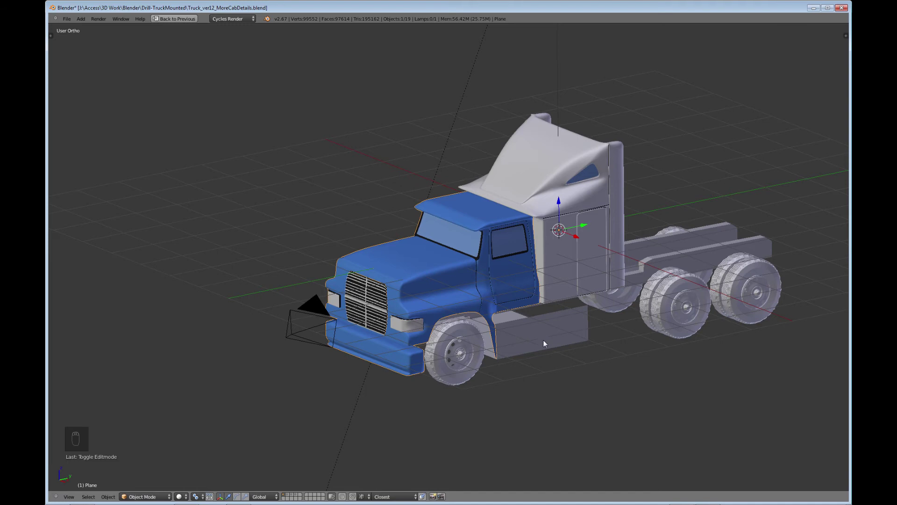
# - Examine the side skirt and step area behind the front wheel in the reference photo and compare it with the truck model
pyautogui.hotkey('ctrl', 'Up')
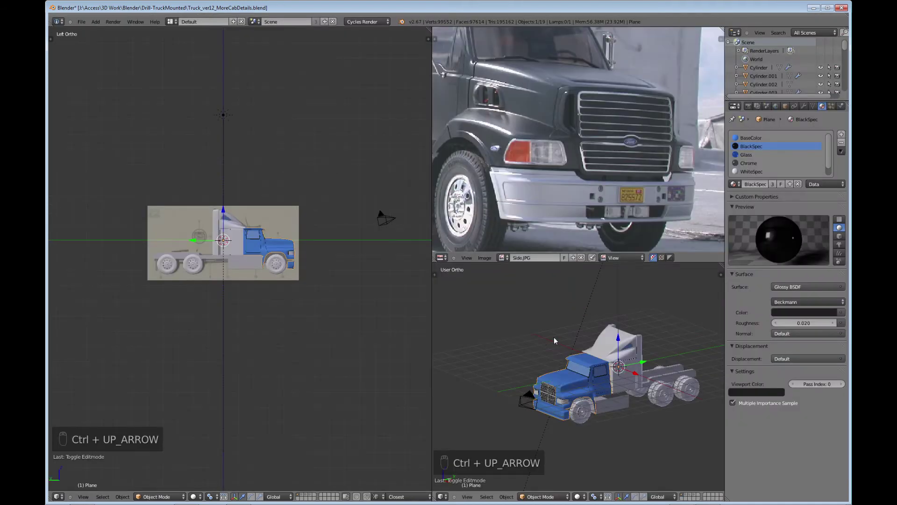
pyautogui.scroll(1, 527, 191)
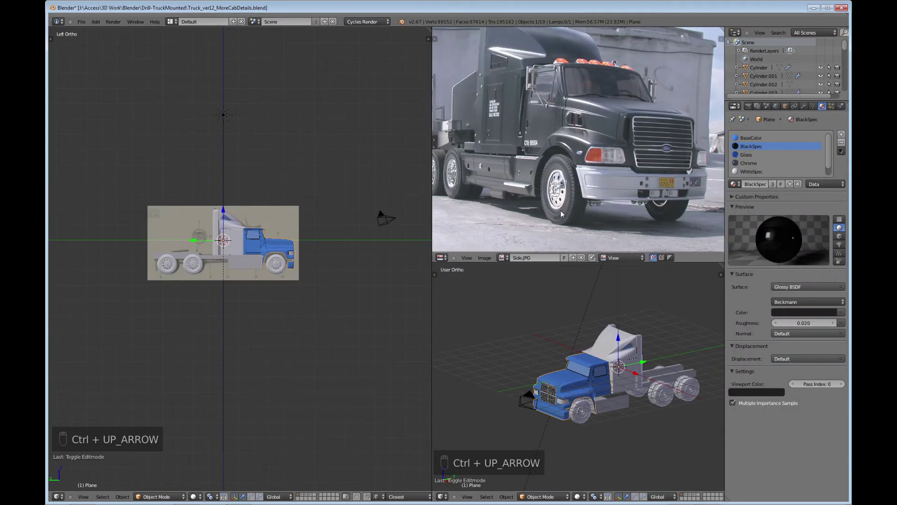
pyautogui.scroll(1, 566, 211)
pyautogui.moveTo(565, 211); pyautogui.dragTo(616, 180, button='middle')
pyautogui.scroll(2, 619, 203)
pyautogui.scroll(-1, 617, 213)
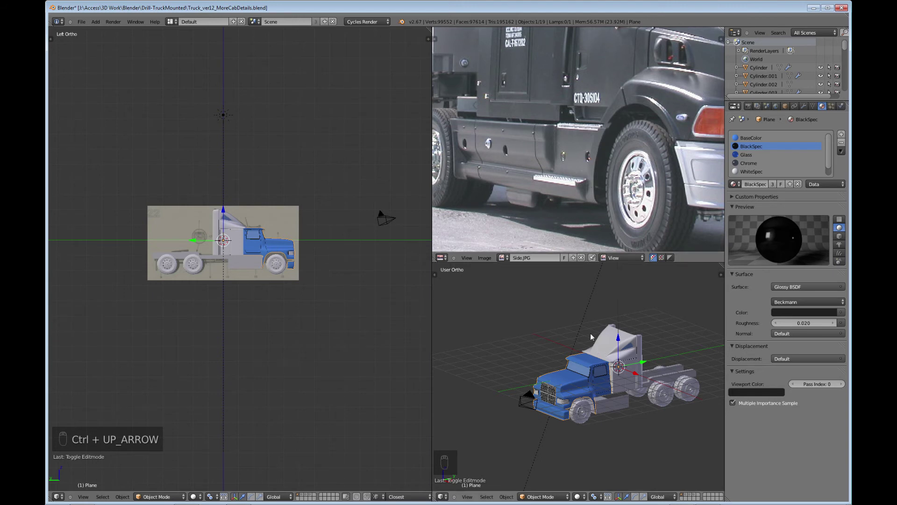
pyautogui.hotkey('ctrl', 'Up')
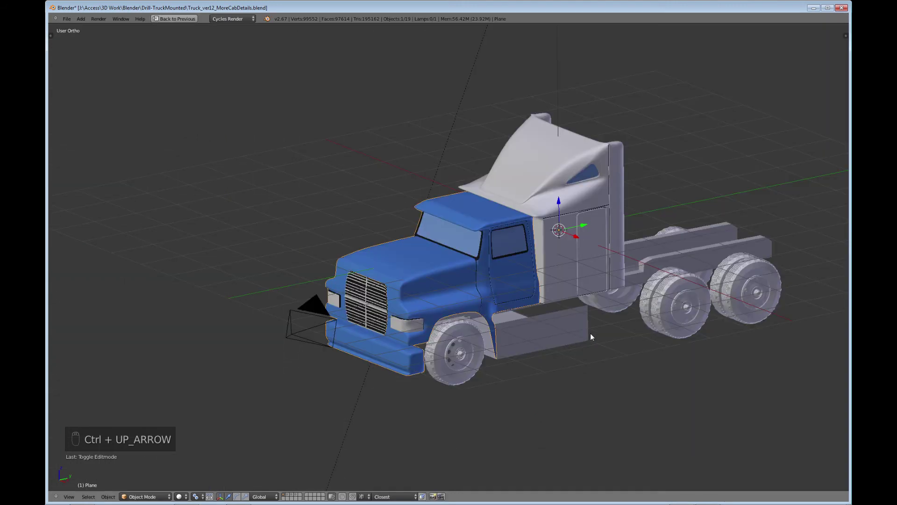
pyautogui.moveTo(594, 307); pyautogui.dragTo(525, 325, button='middle')
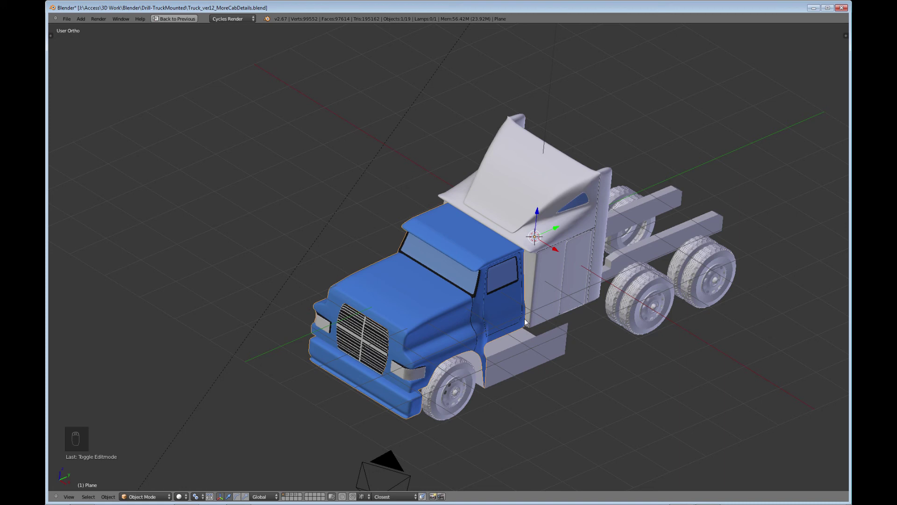
# - Show the truck as wireframe over the blueprint in the right side view and deselect everything
pyautogui.hotkey('ctrl', 'Up')
pyautogui.press('KP_3')
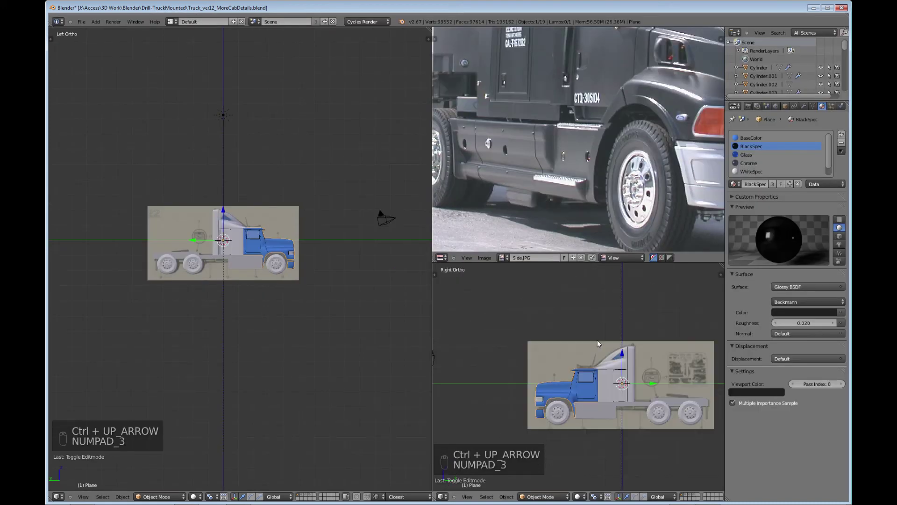
pyautogui.press('z')
pyautogui.scroll(5, 620, 369)
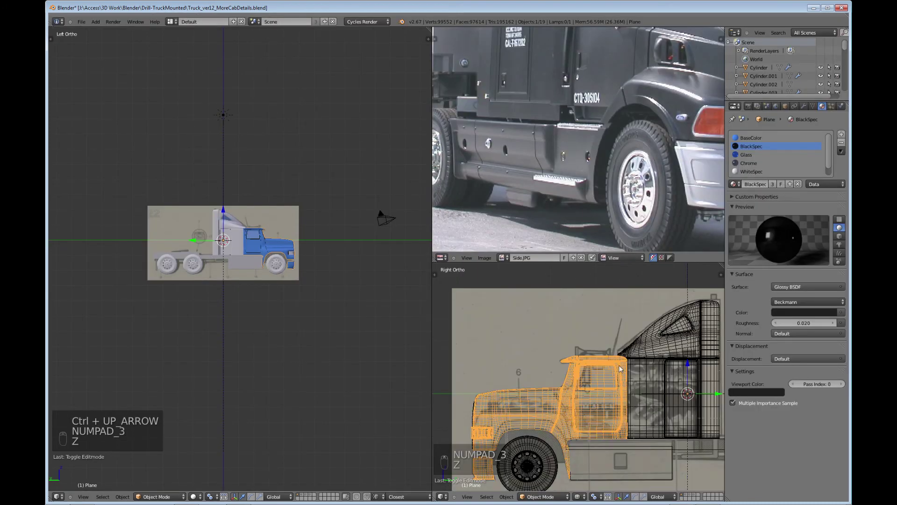
pyautogui.scroll(-4, 620, 369)
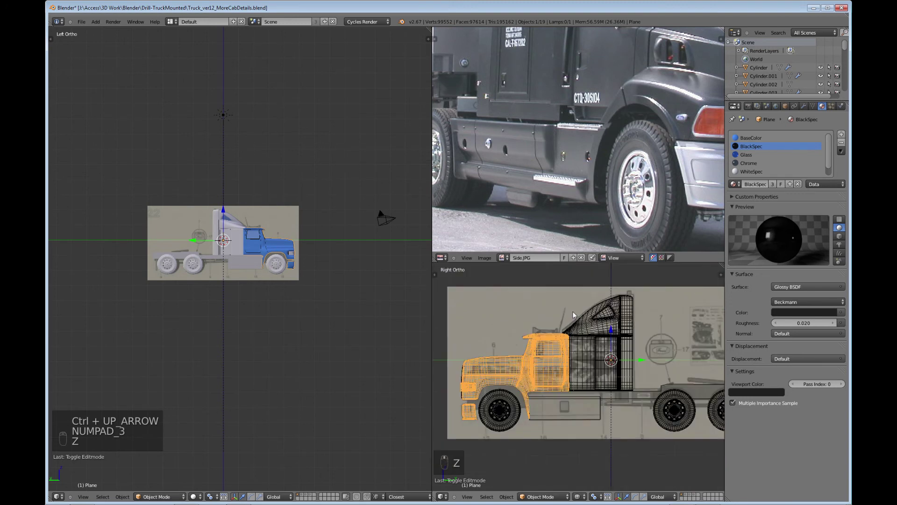
pyautogui.press('a')
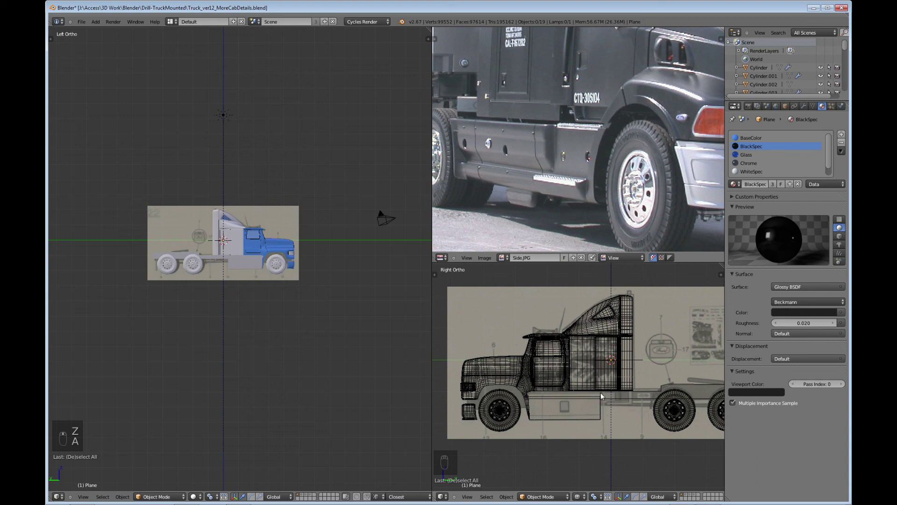
pyautogui.keyDown('shift'); pyautogui.moveTo(674, 379); pyautogui.dragTo(632, 353, button='middle'); pyautogui.keyUp('shift')
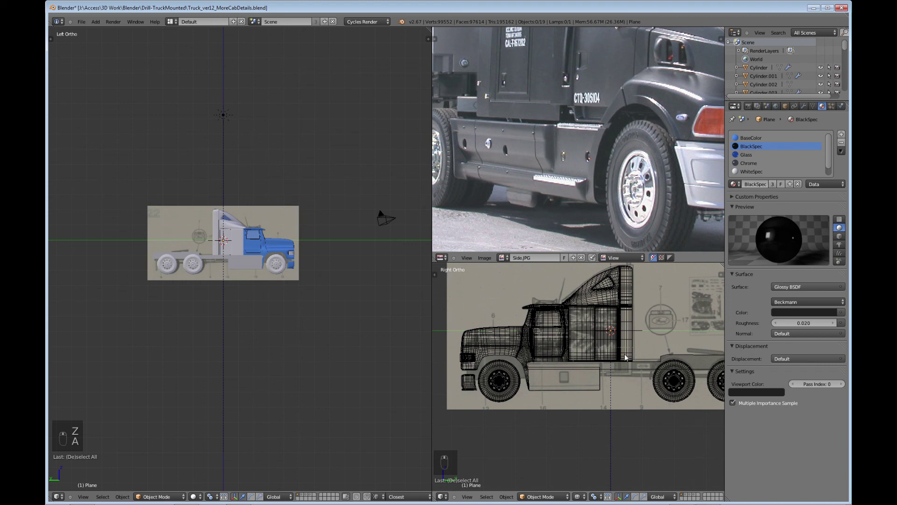